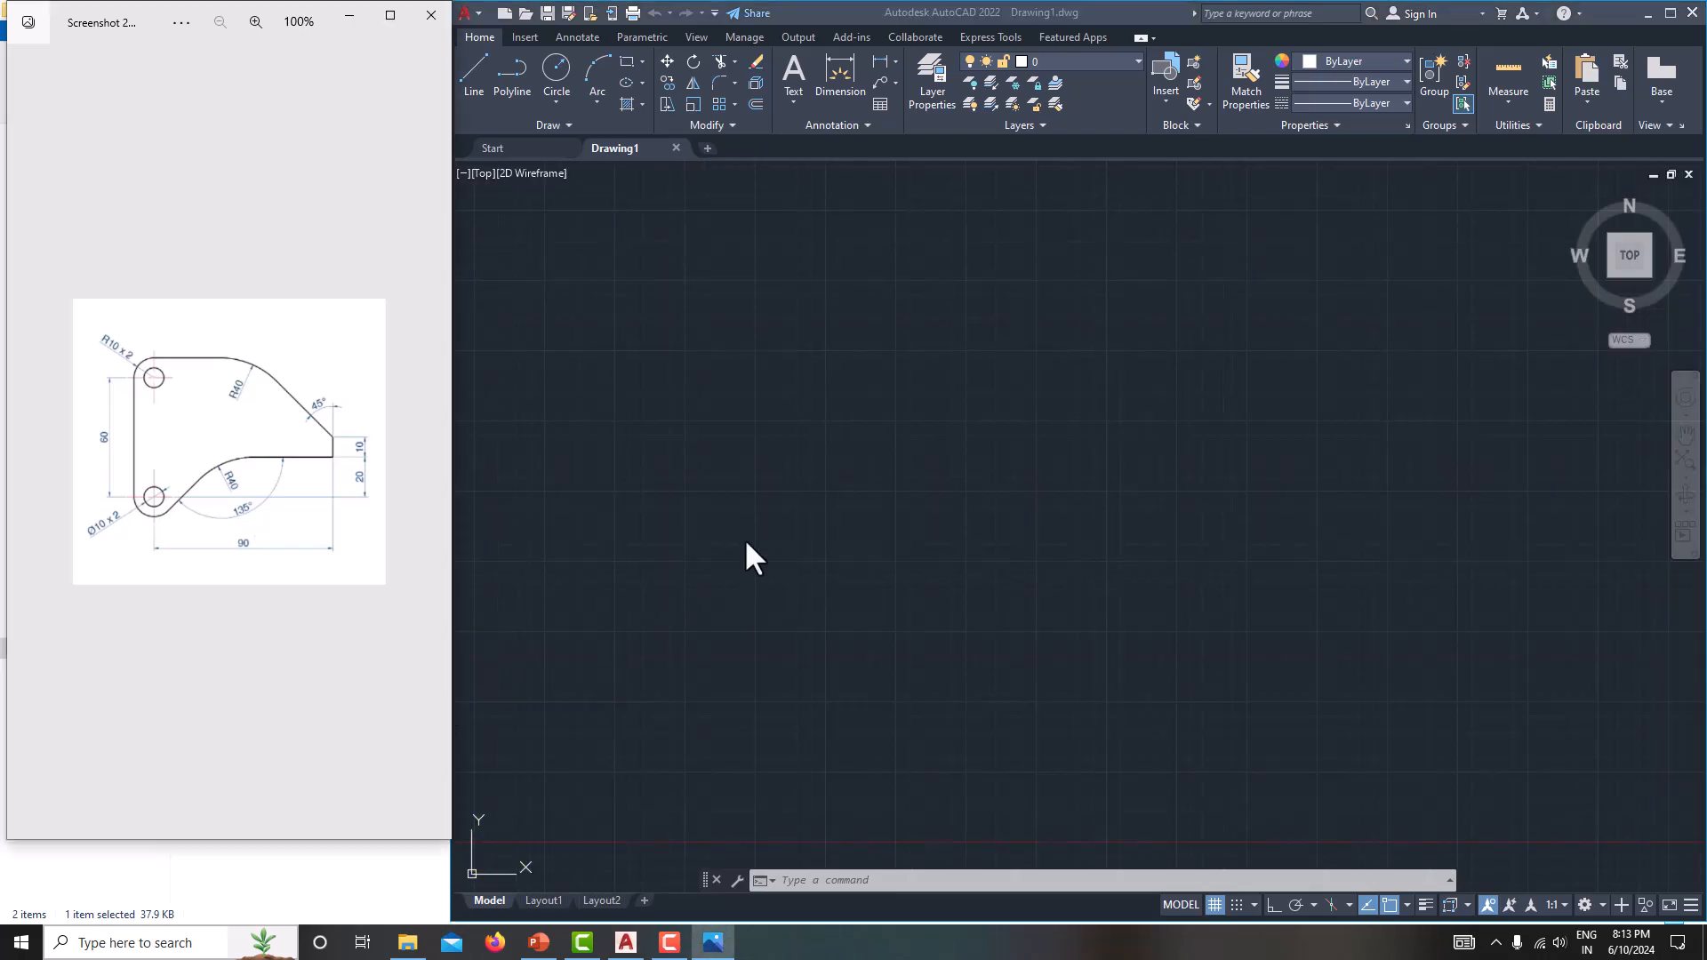
# Configure the drawing units to decimal length with precision 0 and the insertion scale to millimeters.
pyautogui.click(925, 415)
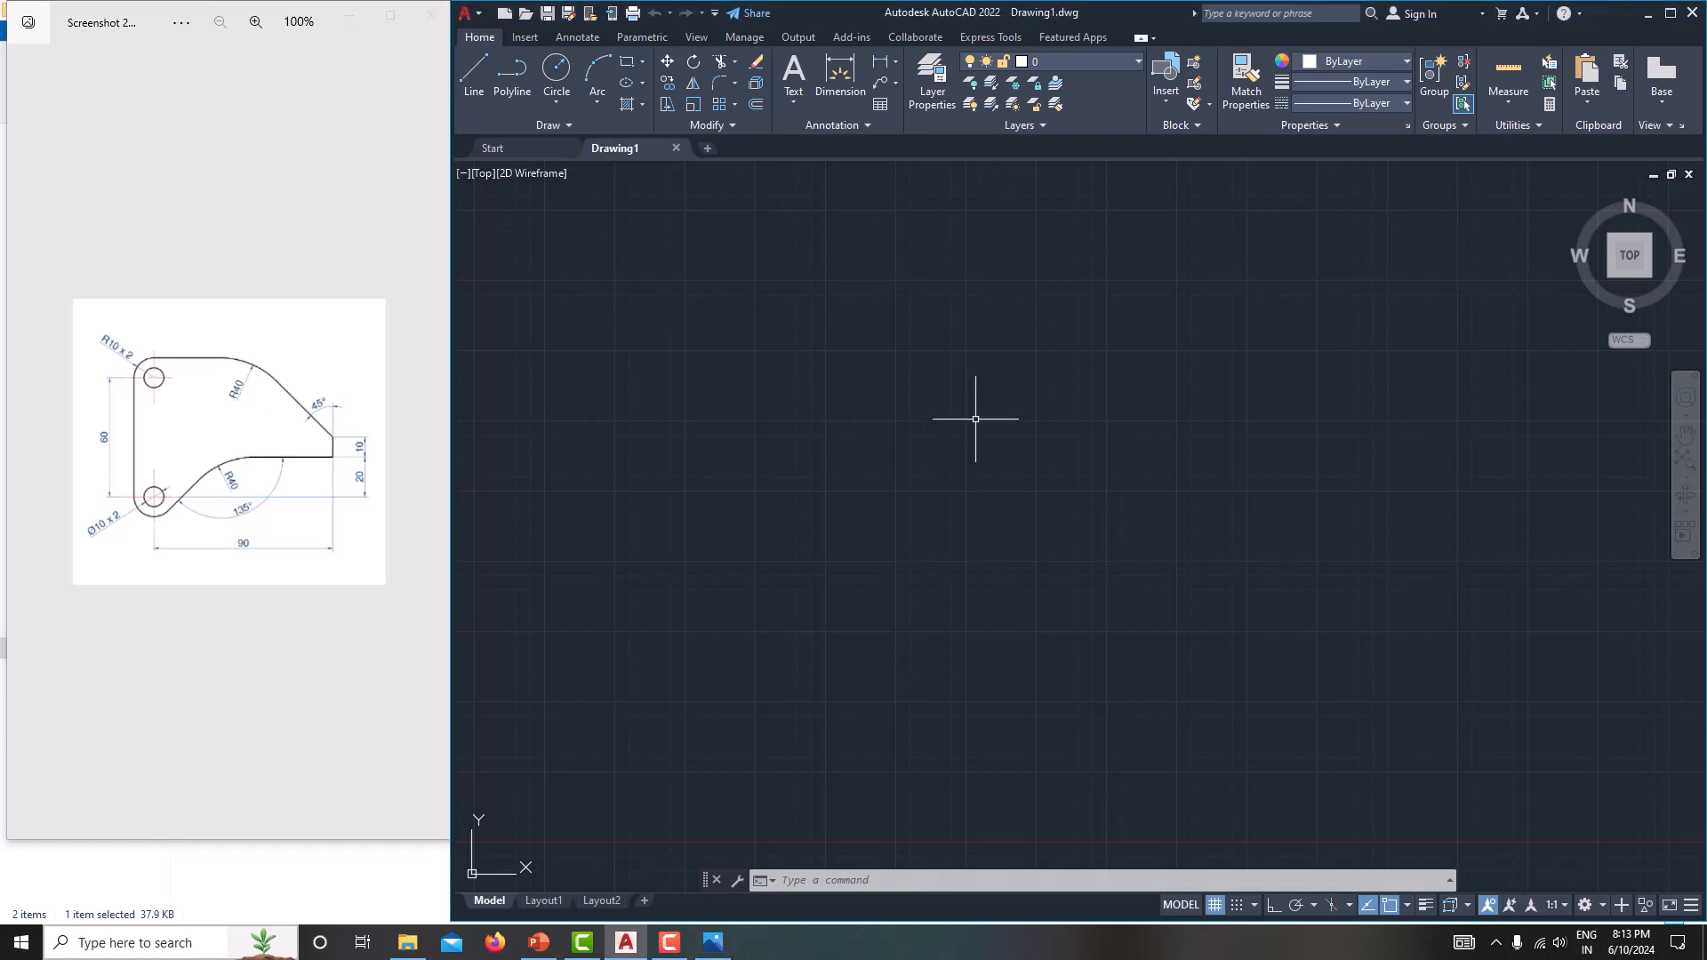
pyautogui.write('units')
pyautogui.press('Return')
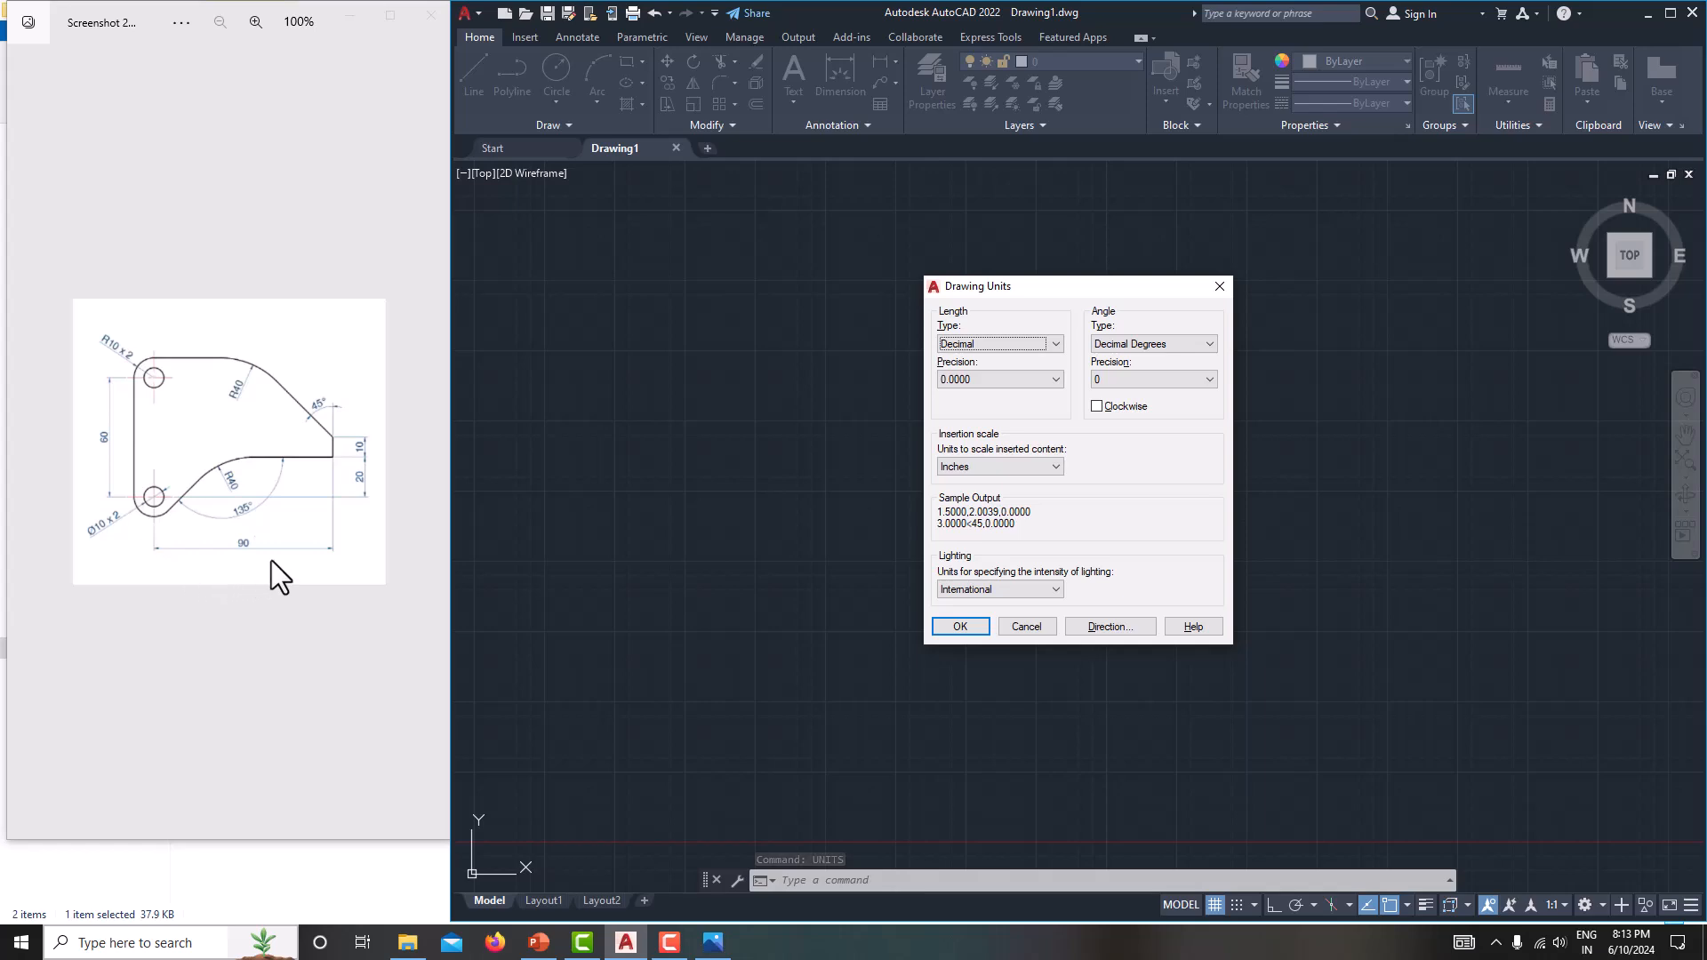
pyautogui.click(963, 343)
pyautogui.click(964, 372)
pyautogui.click(966, 380)
pyautogui.click(968, 392)
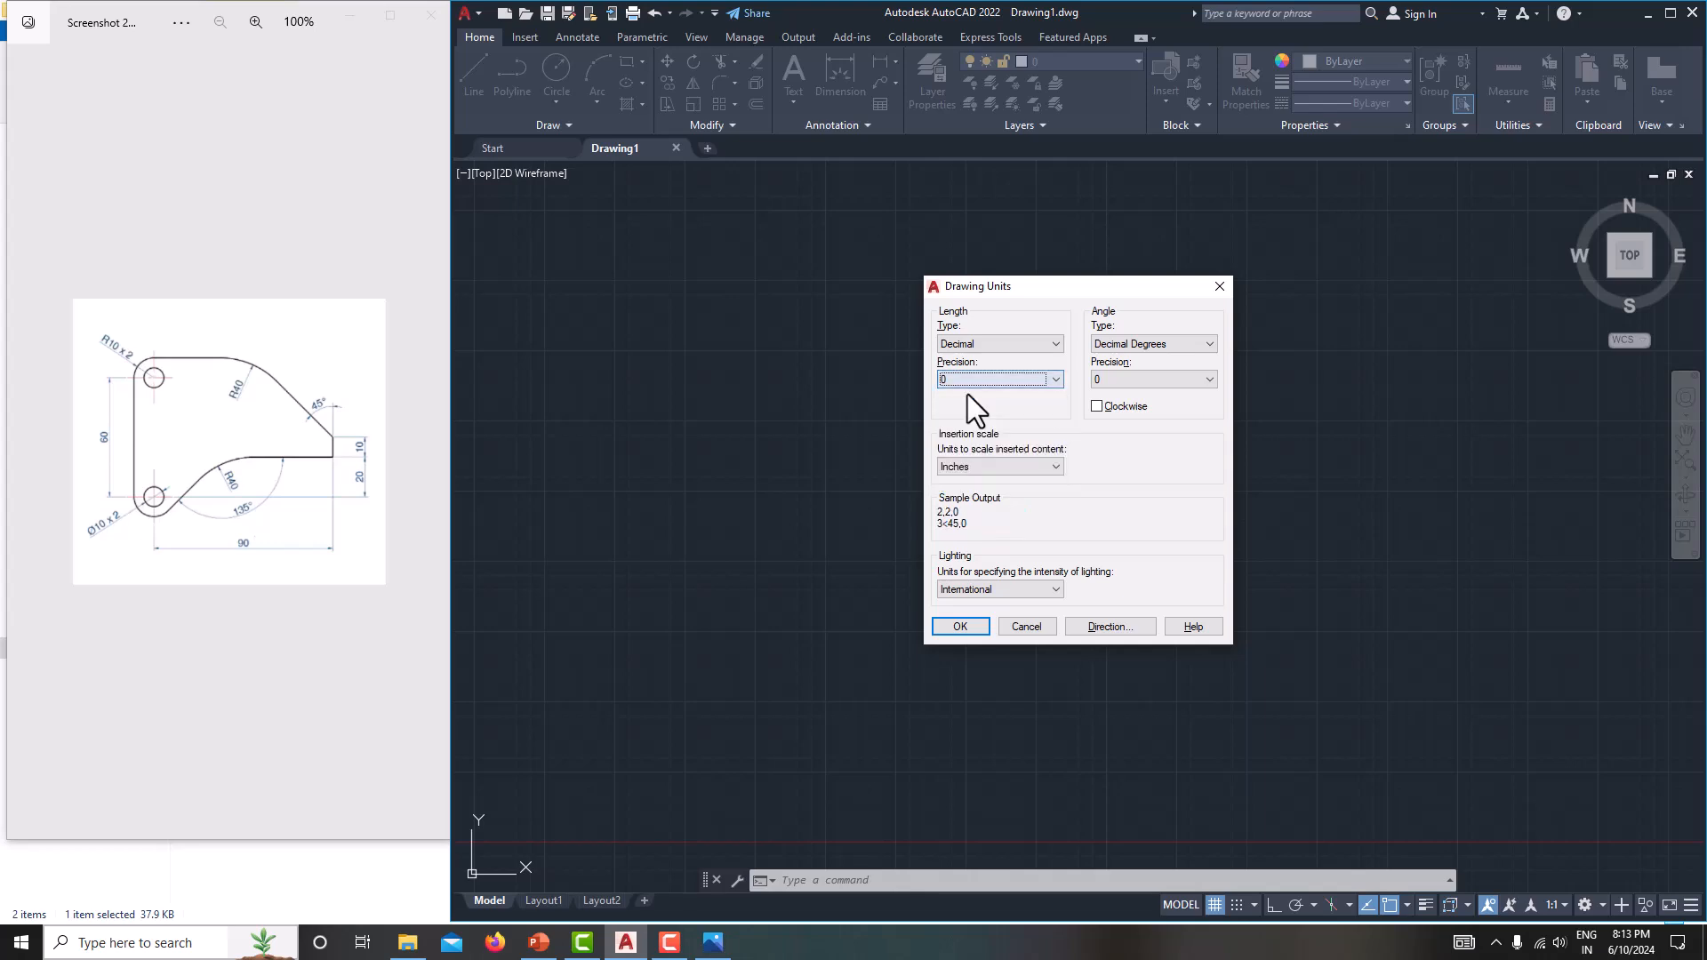
pyautogui.click(976, 466)
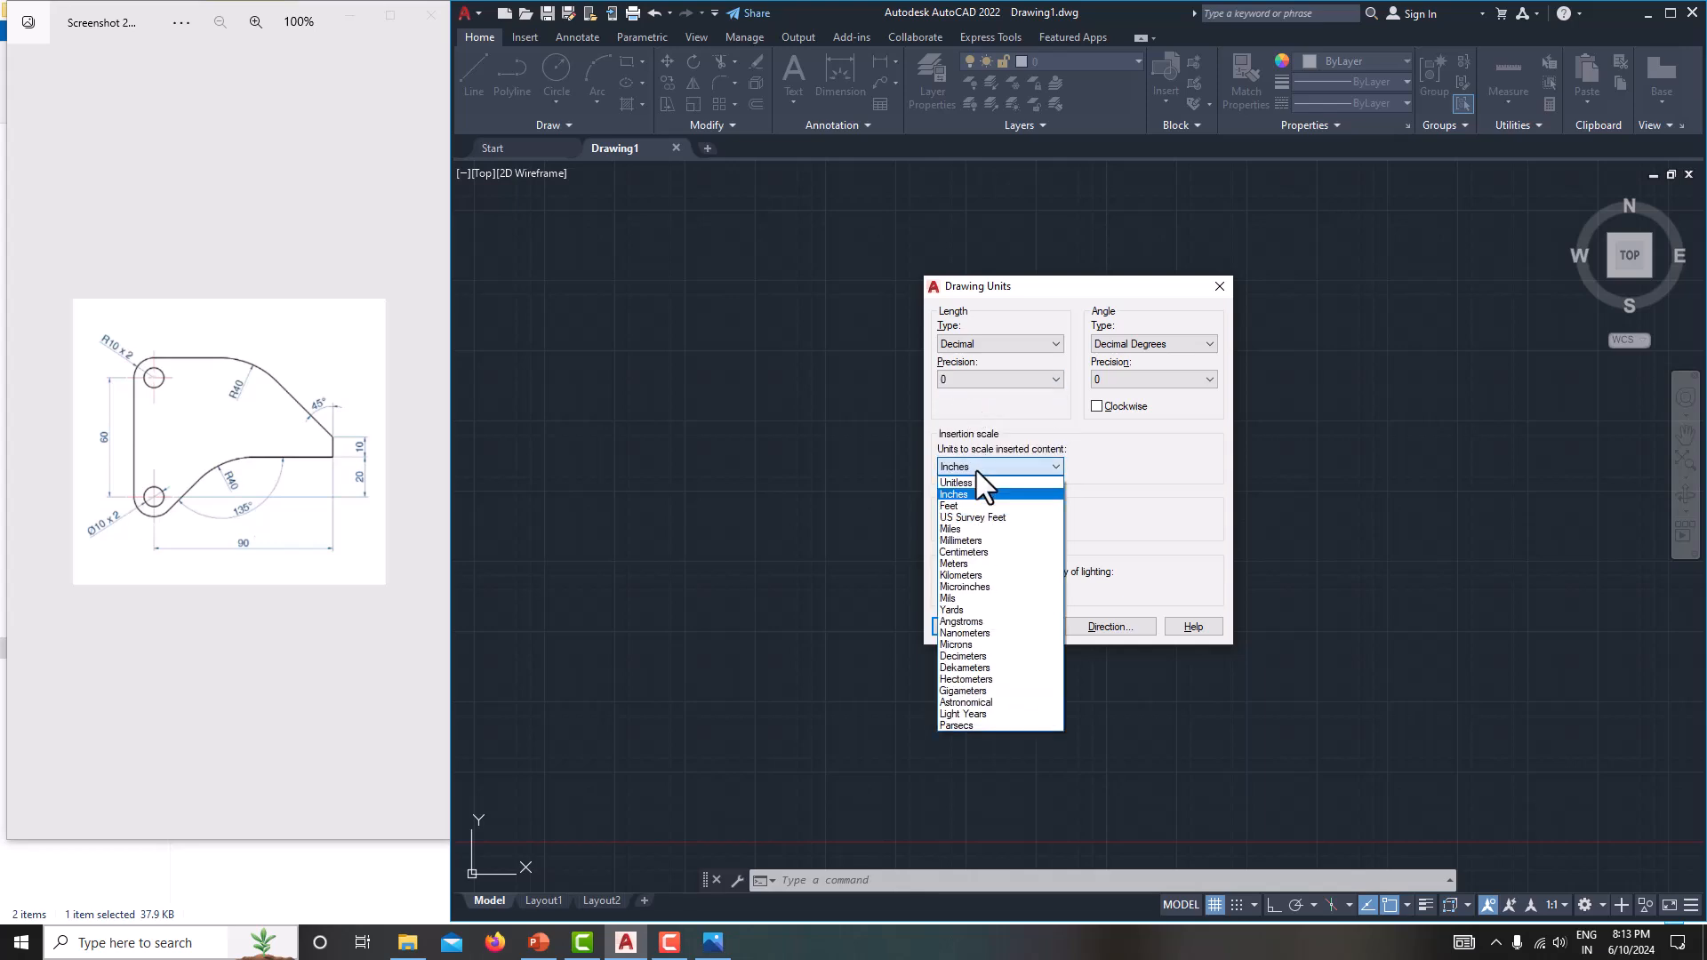
pyautogui.click(969, 540)
pyautogui.click(960, 628)
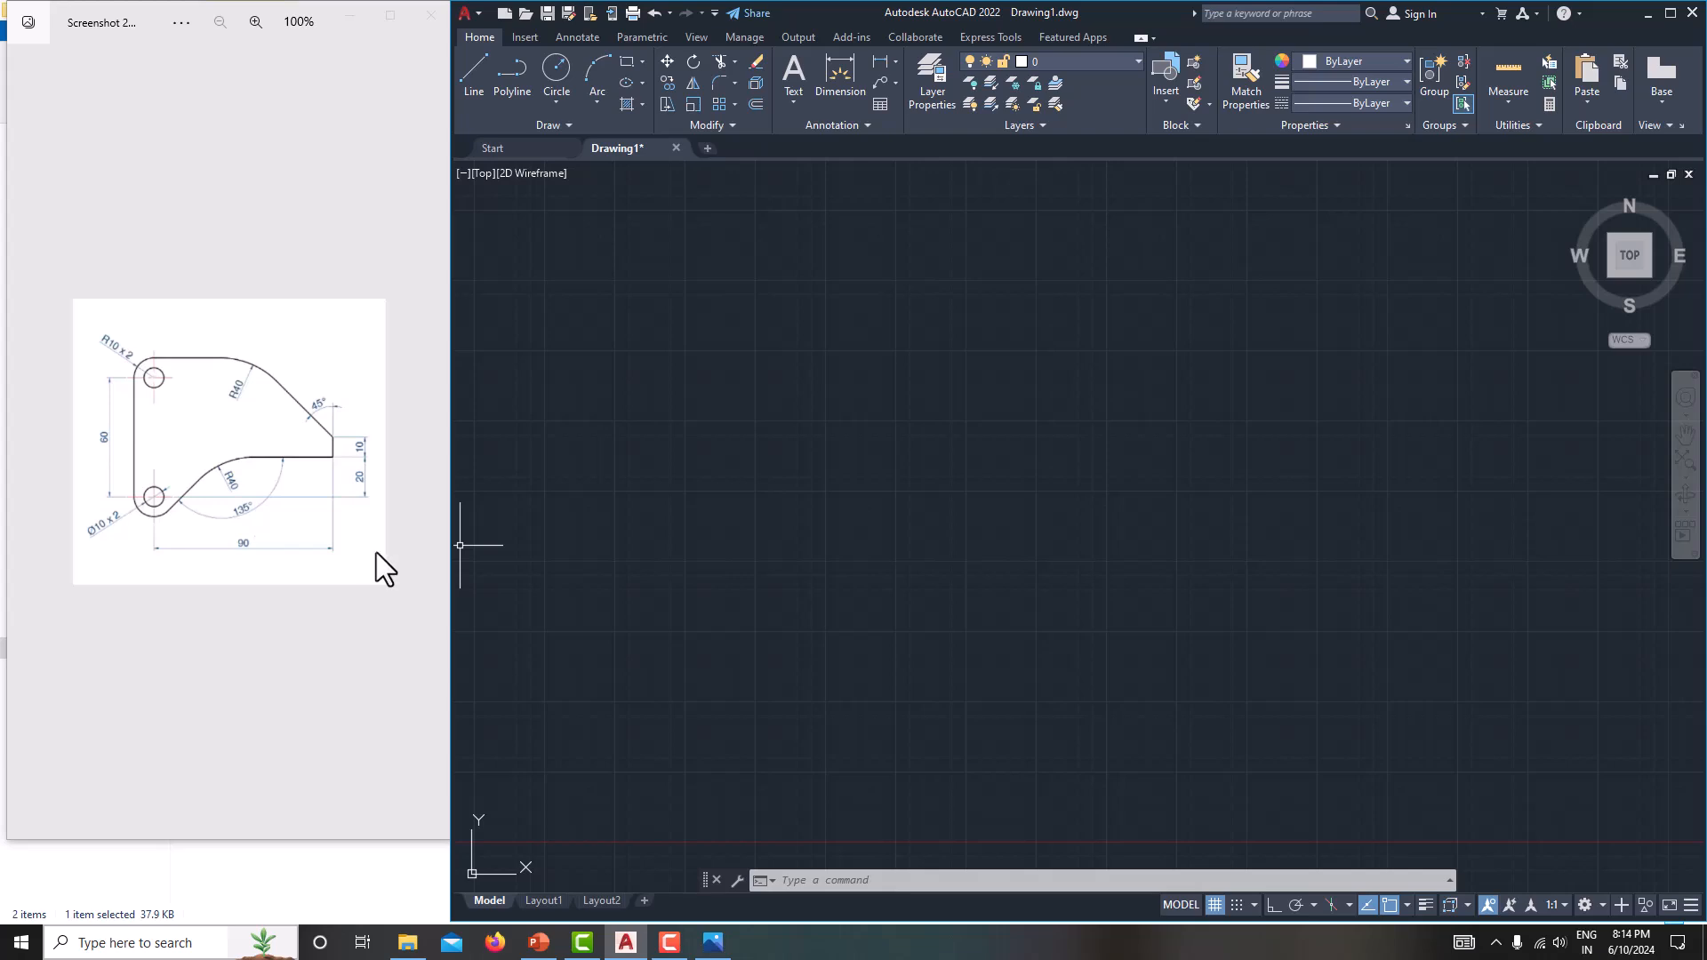
# Set the drawing limits from 0,0 to 150,150 and zoom to all.
pyautogui.write('lim')
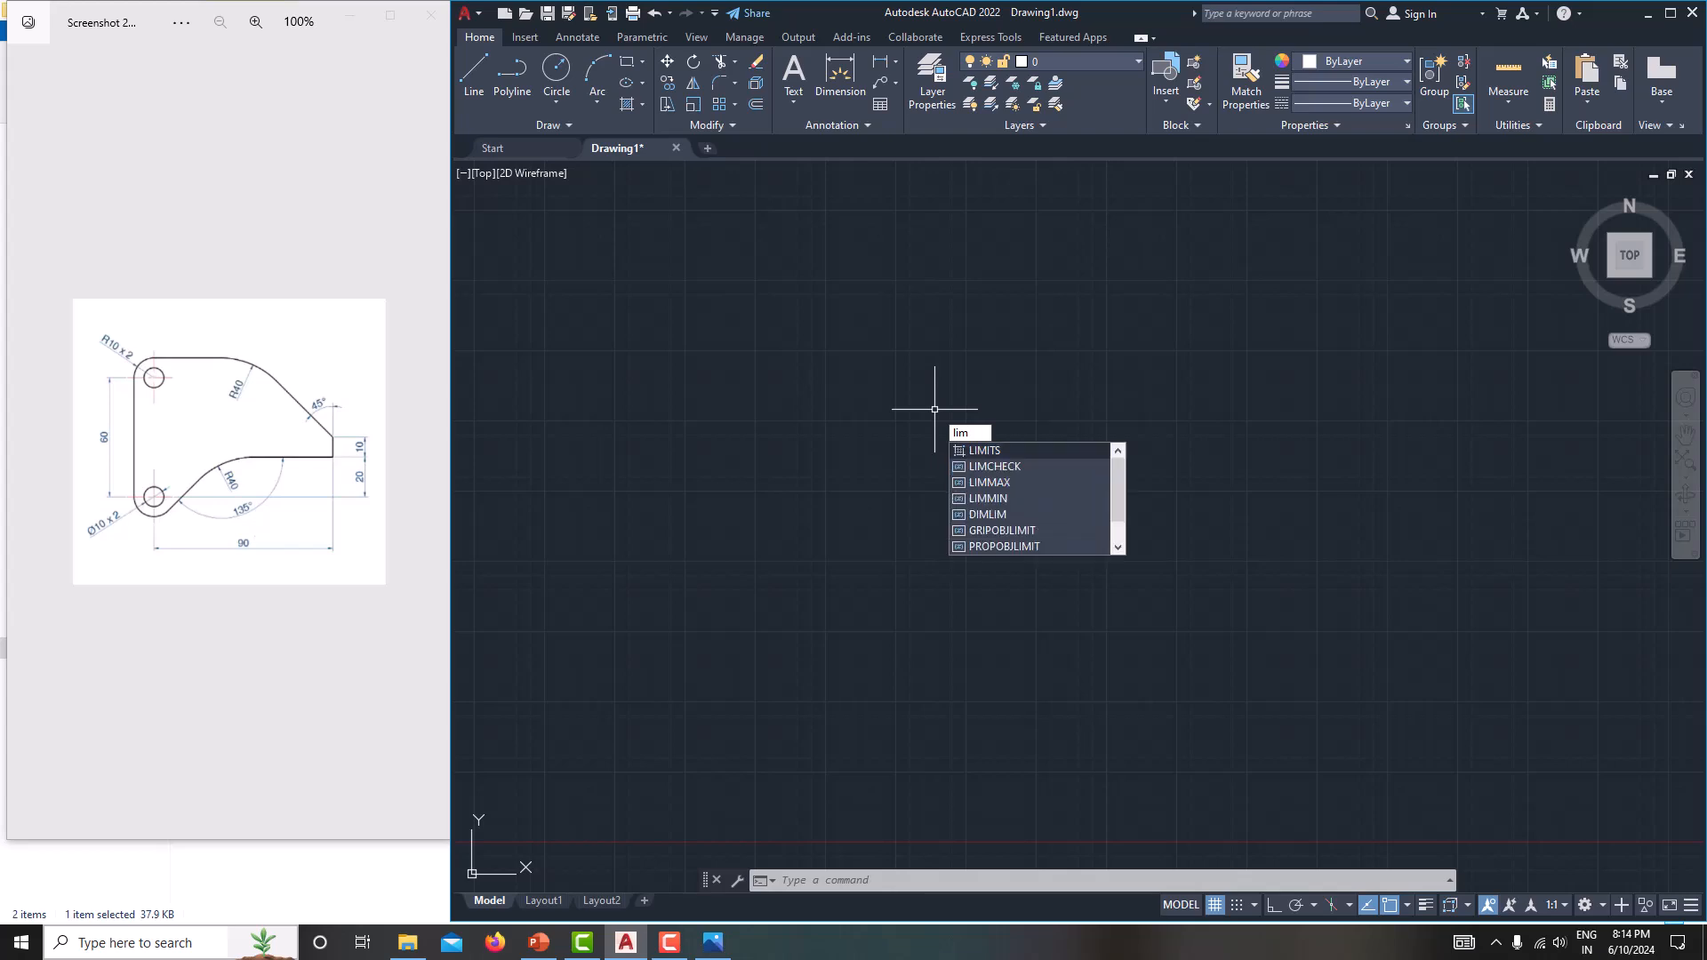
pyautogui.press('Return')
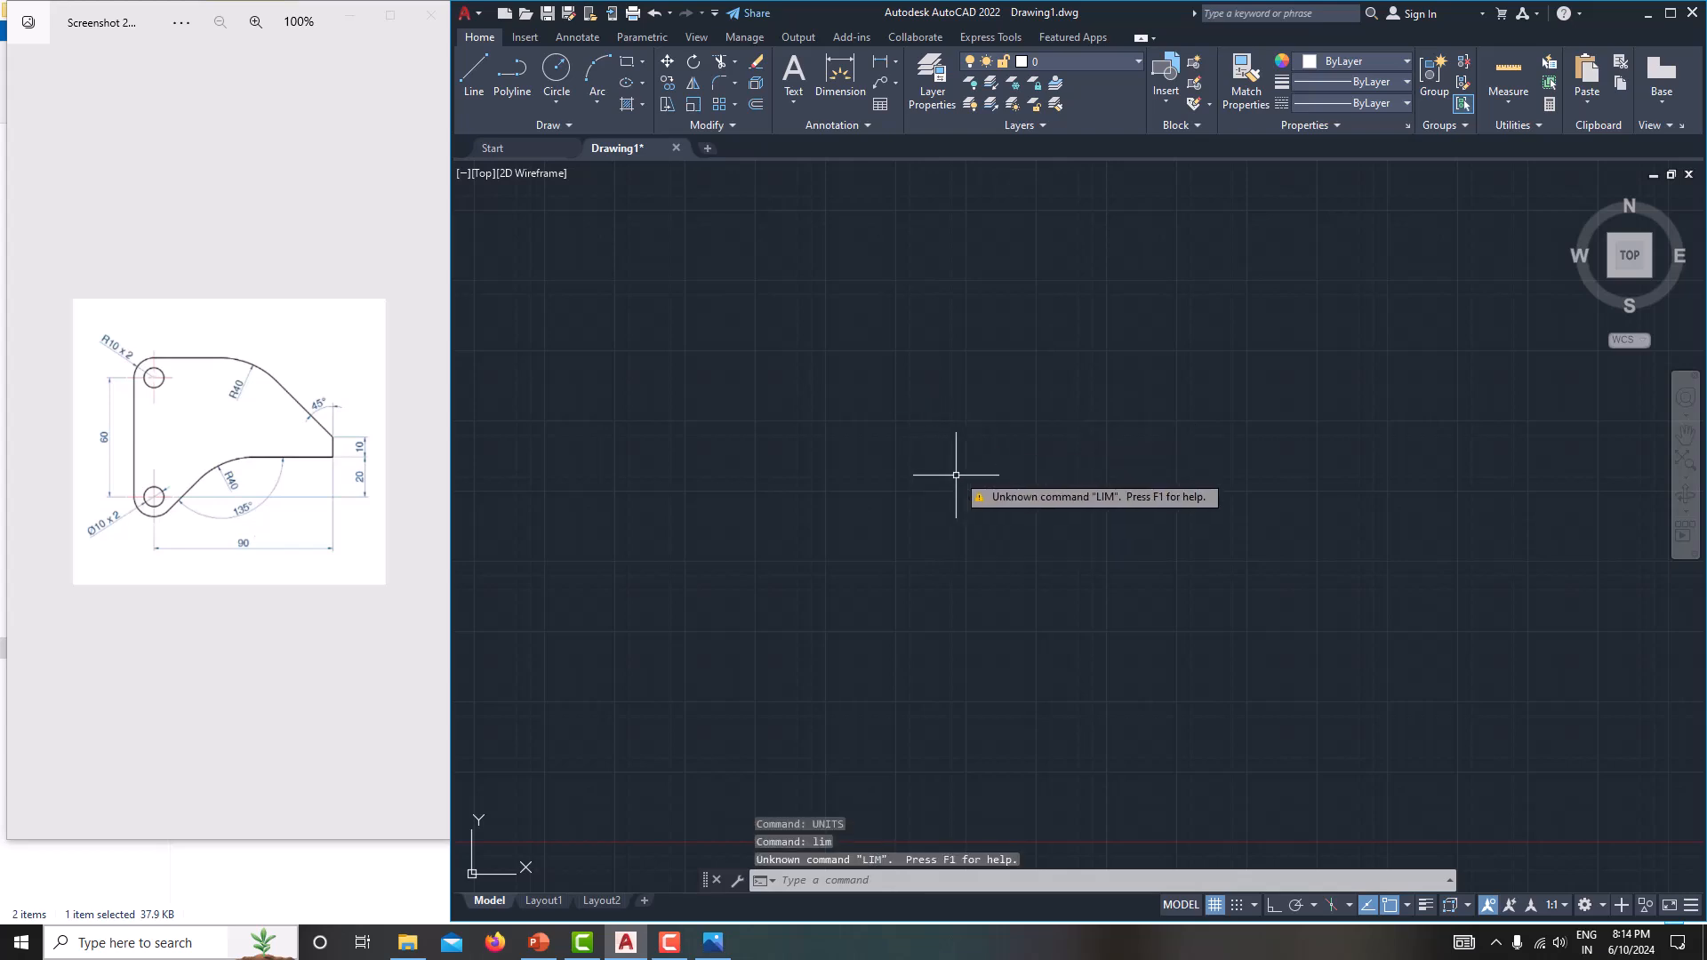
pyautogui.write('limits')
pyautogui.press('Return')
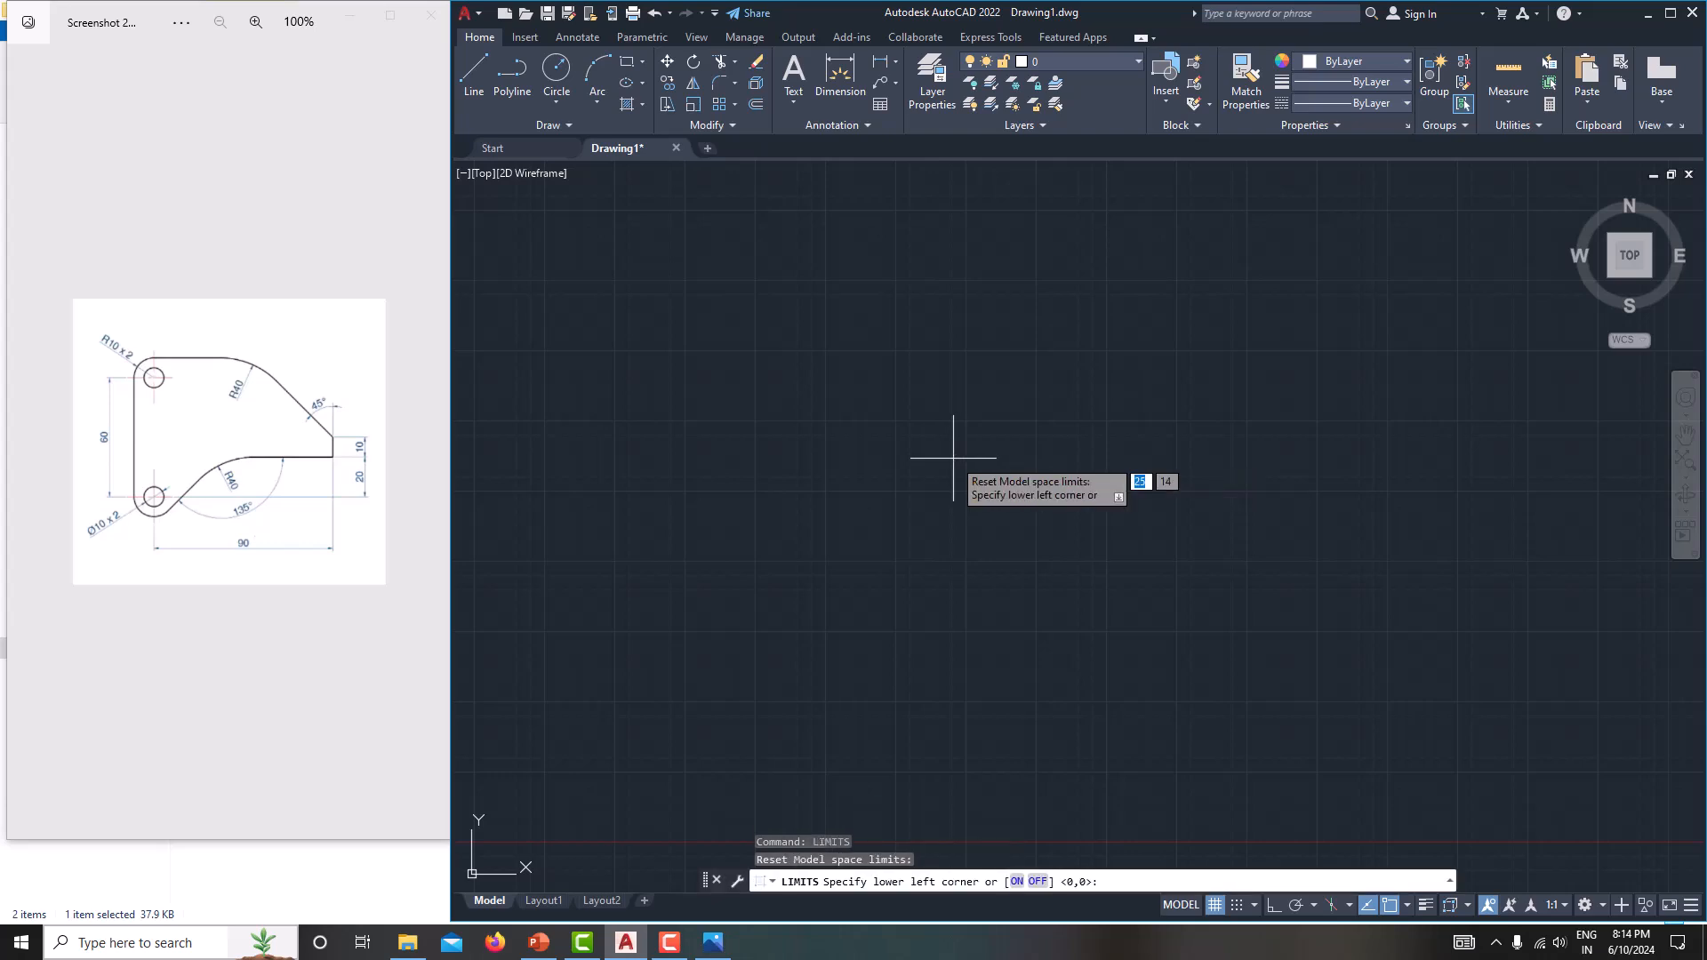
pyautogui.write('0,0')
pyautogui.press('Return')
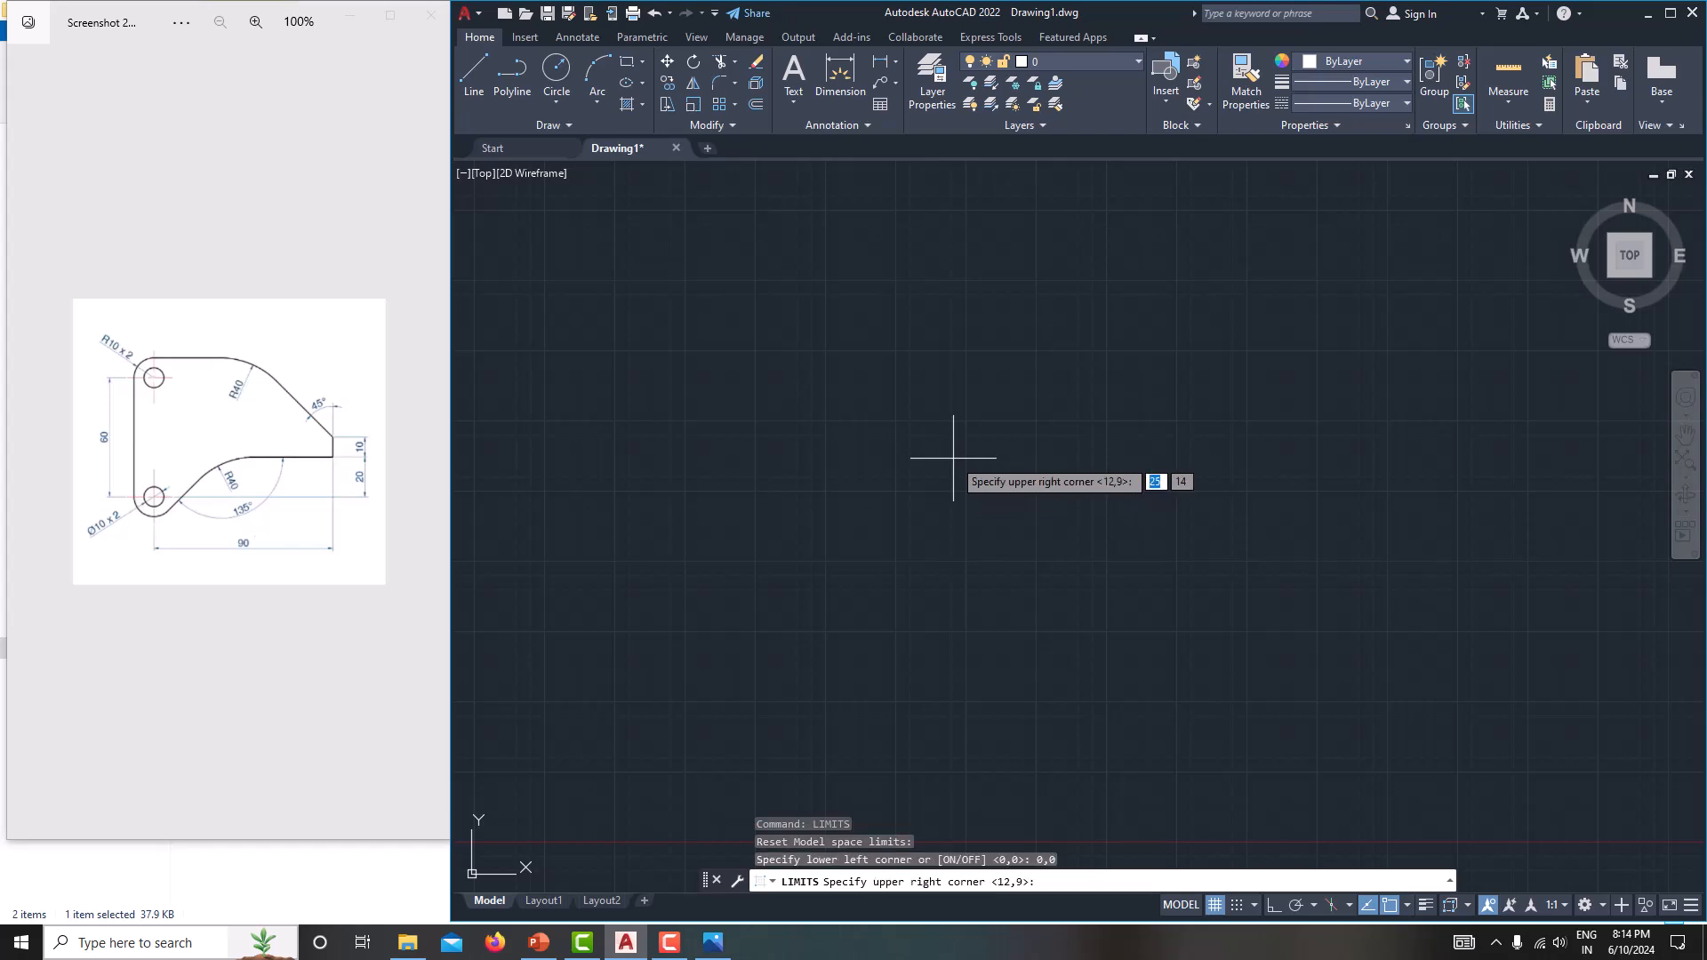
pyautogui.write('150,150')
pyautogui.press('Return')
pyautogui.write('z')
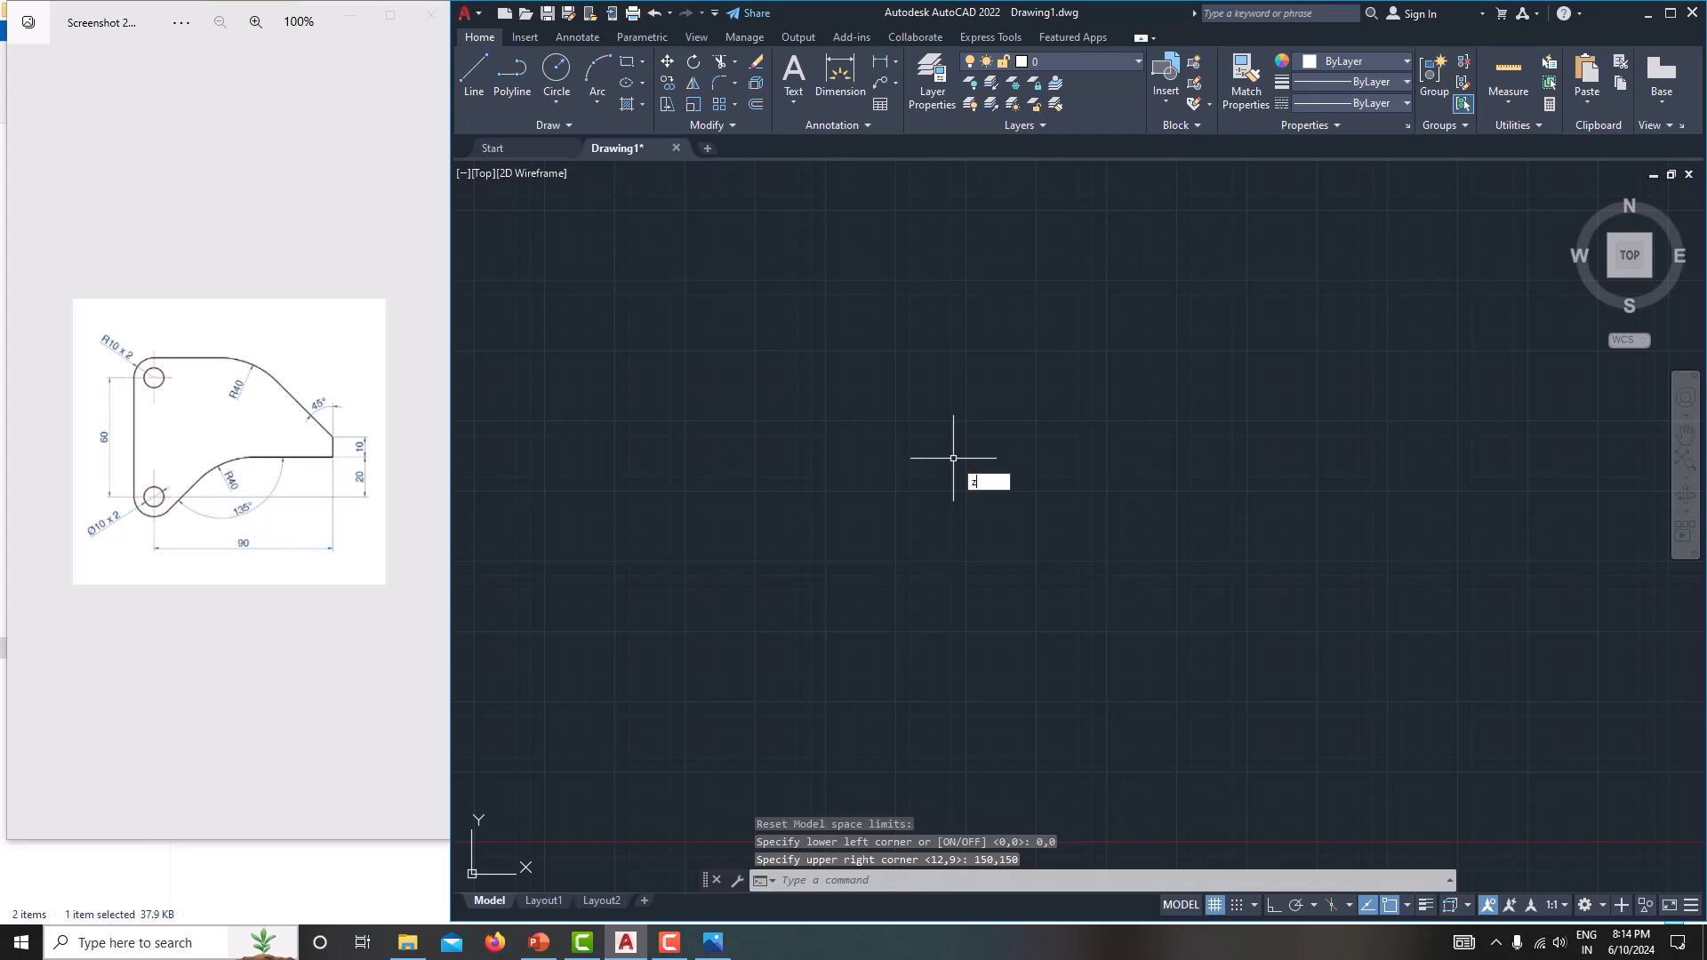
pyautogui.press('Return')
pyautogui.write('a')
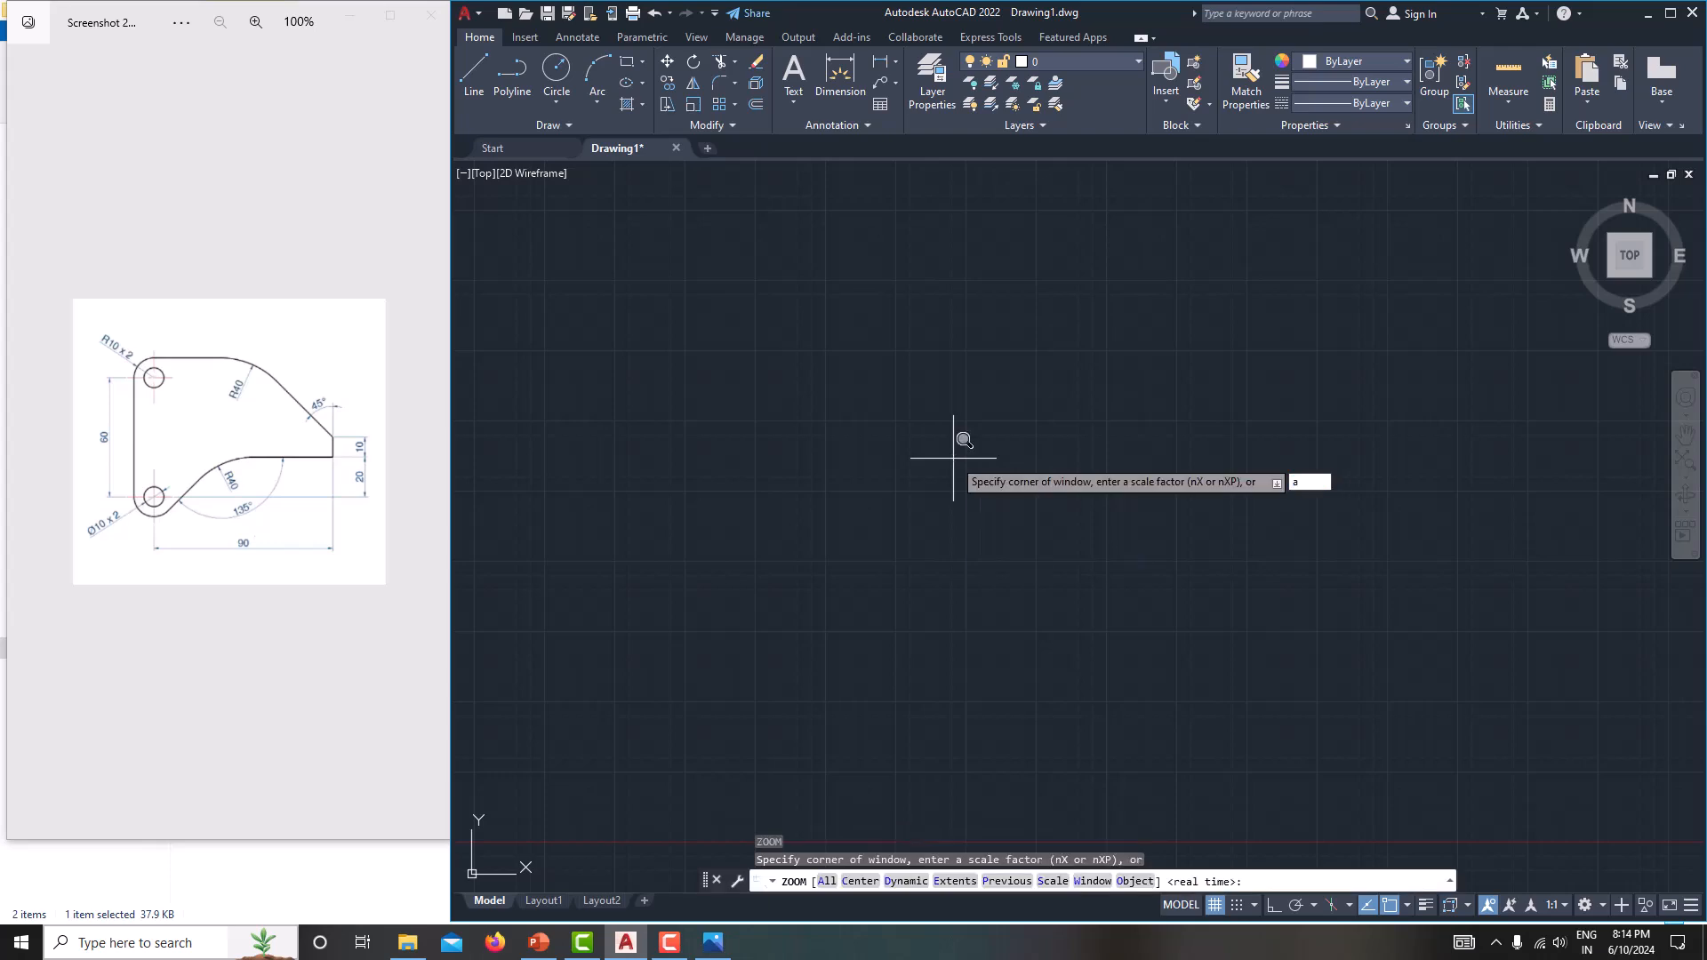
pyautogui.press('Return')
# Draw a 10 mm diameter circle in open space above and to the right of the origin.
pyautogui.moveTo(959, 472); pyautogui.dragTo(927, 296, button='middle')
pyautogui.moveTo(875, 521); pyautogui.dragTo(933, 556, button='middle')
pyautogui.scroll(2, 933, 556)
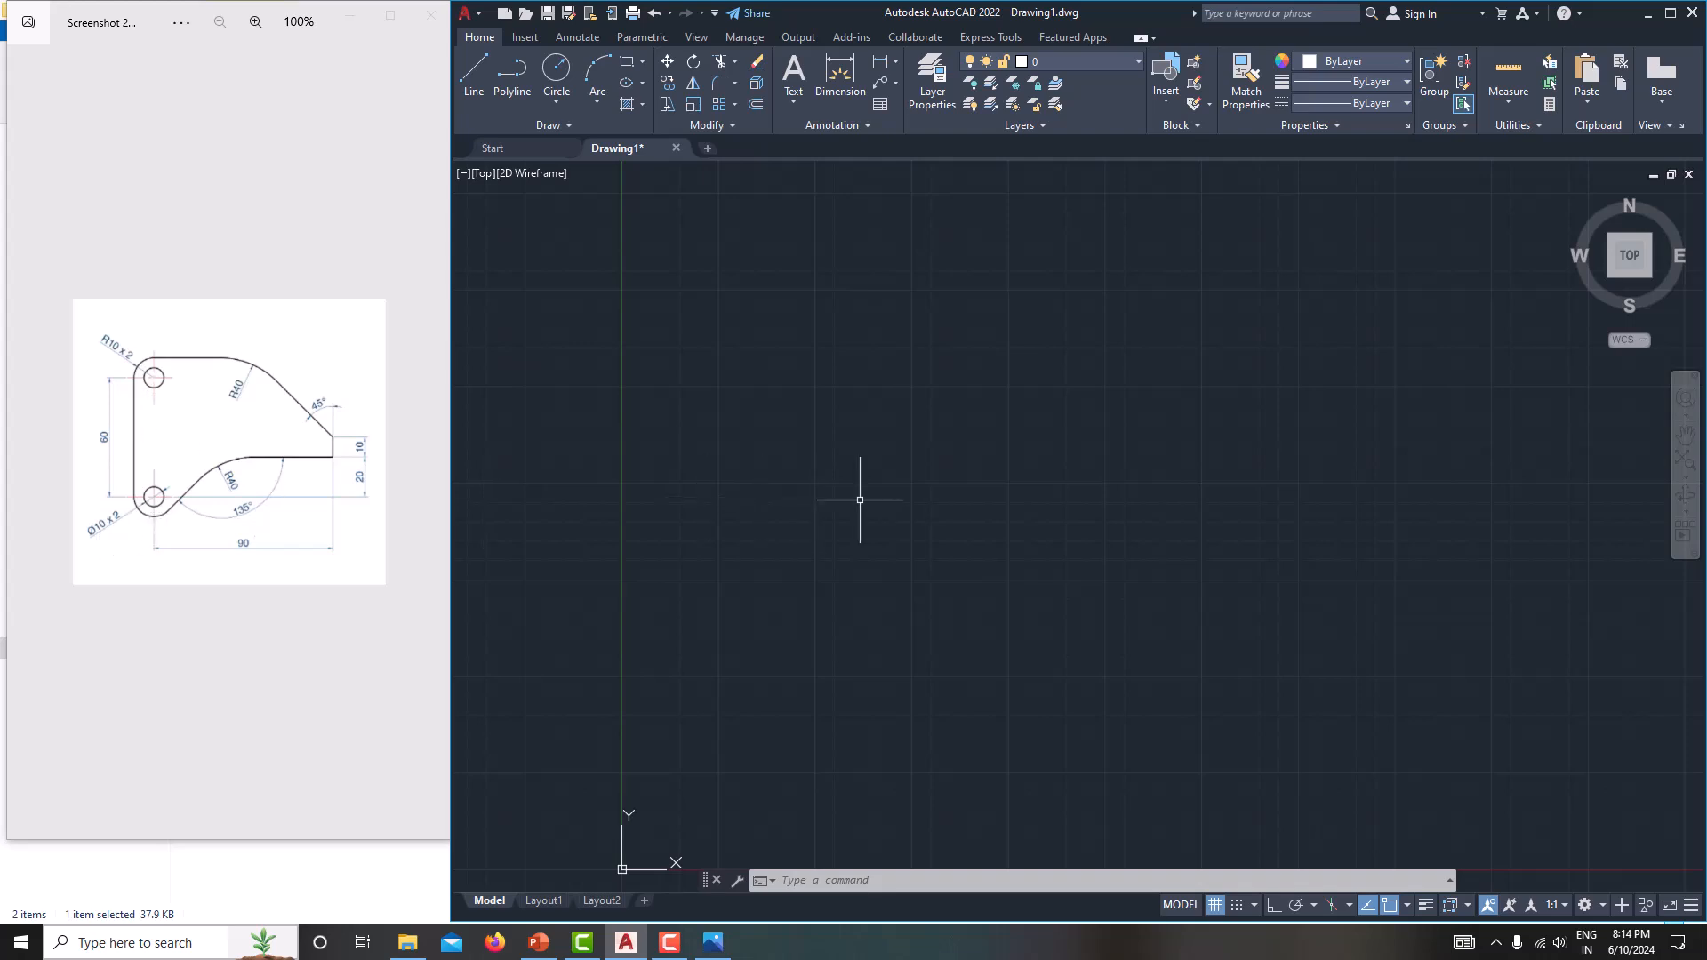
pyautogui.write('c')
pyautogui.press('Return')
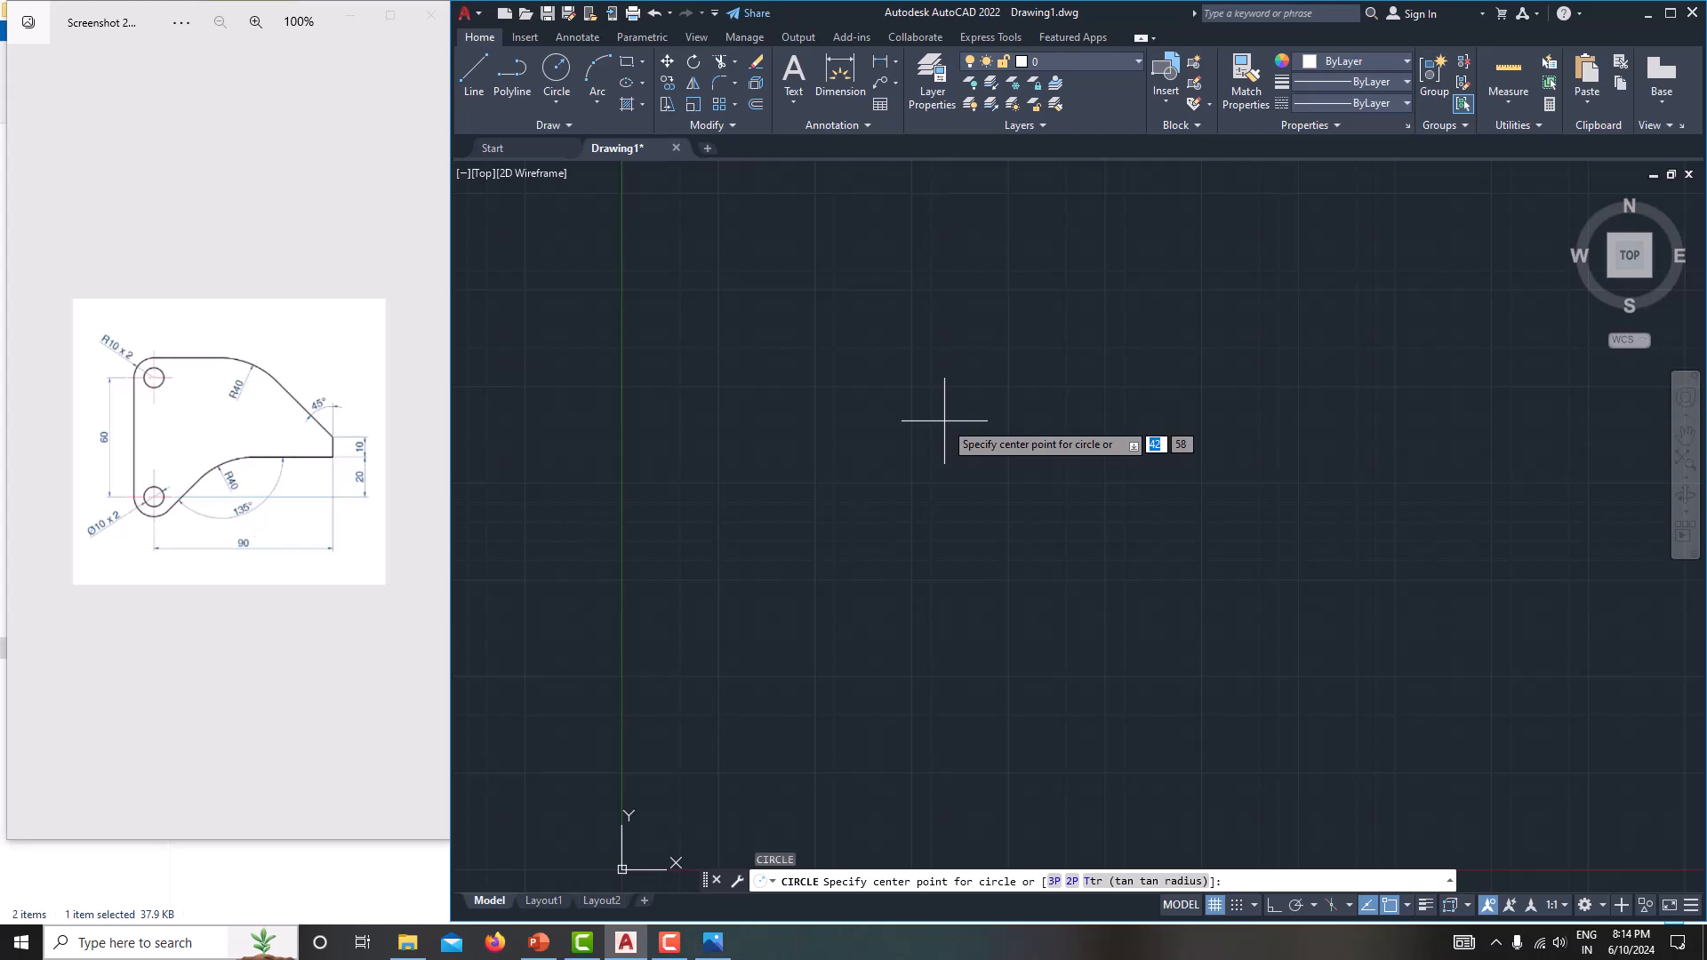
pyautogui.click(891, 406)
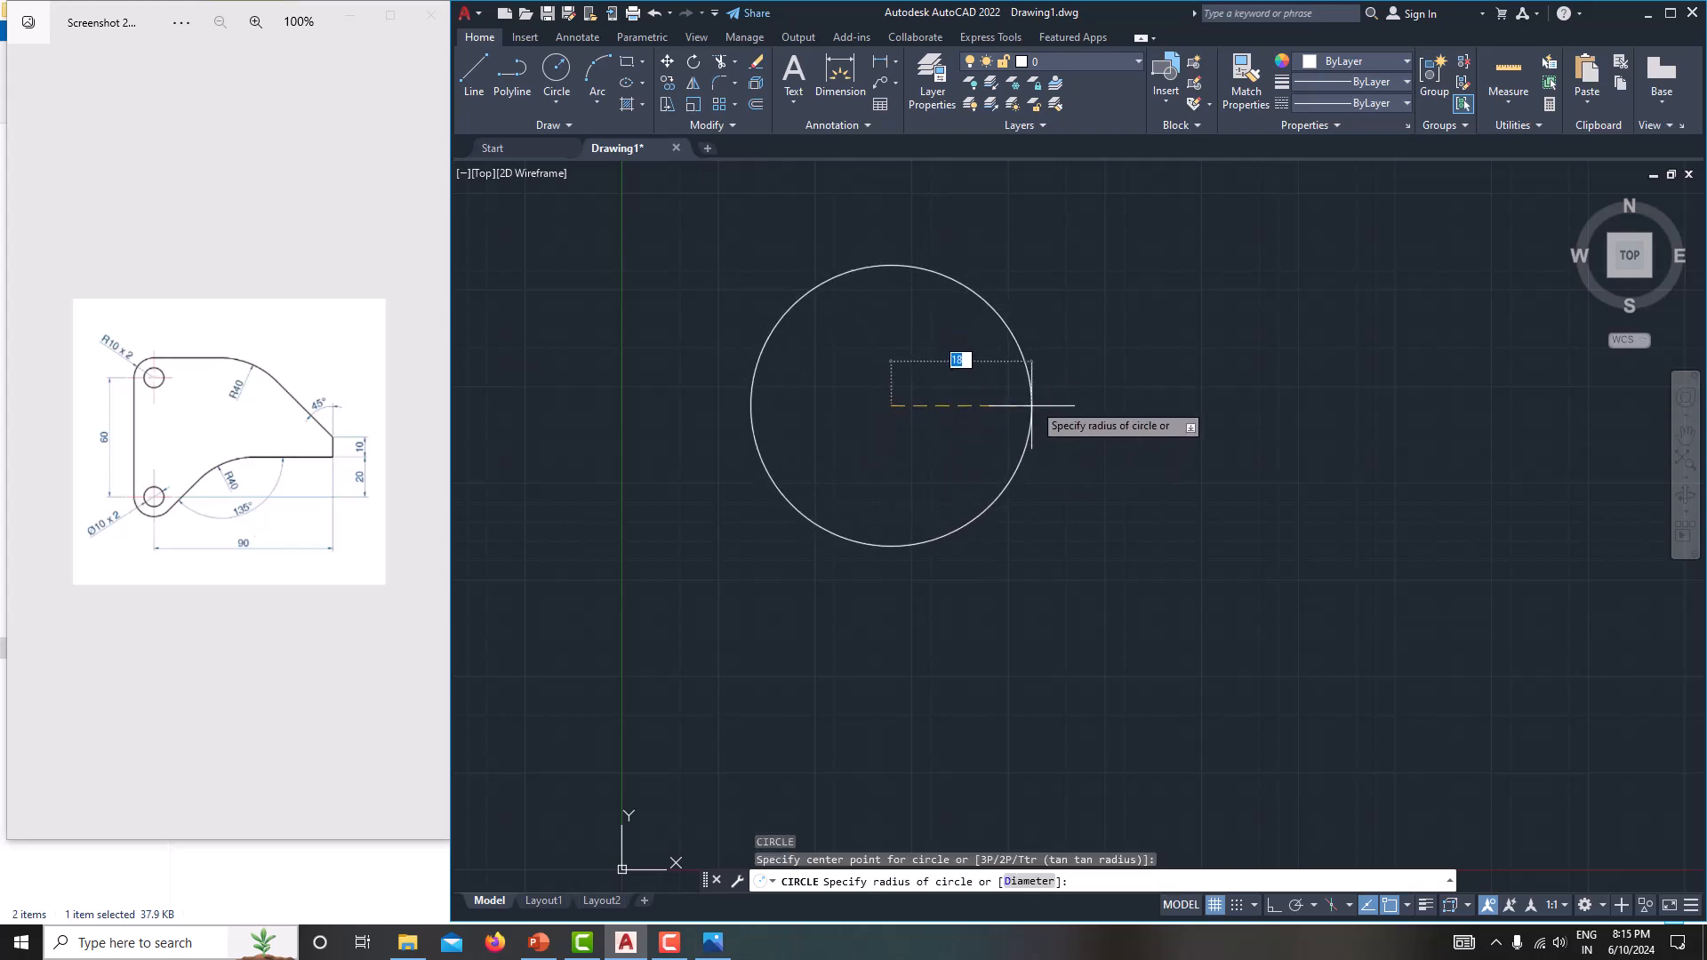
pyautogui.write('d')
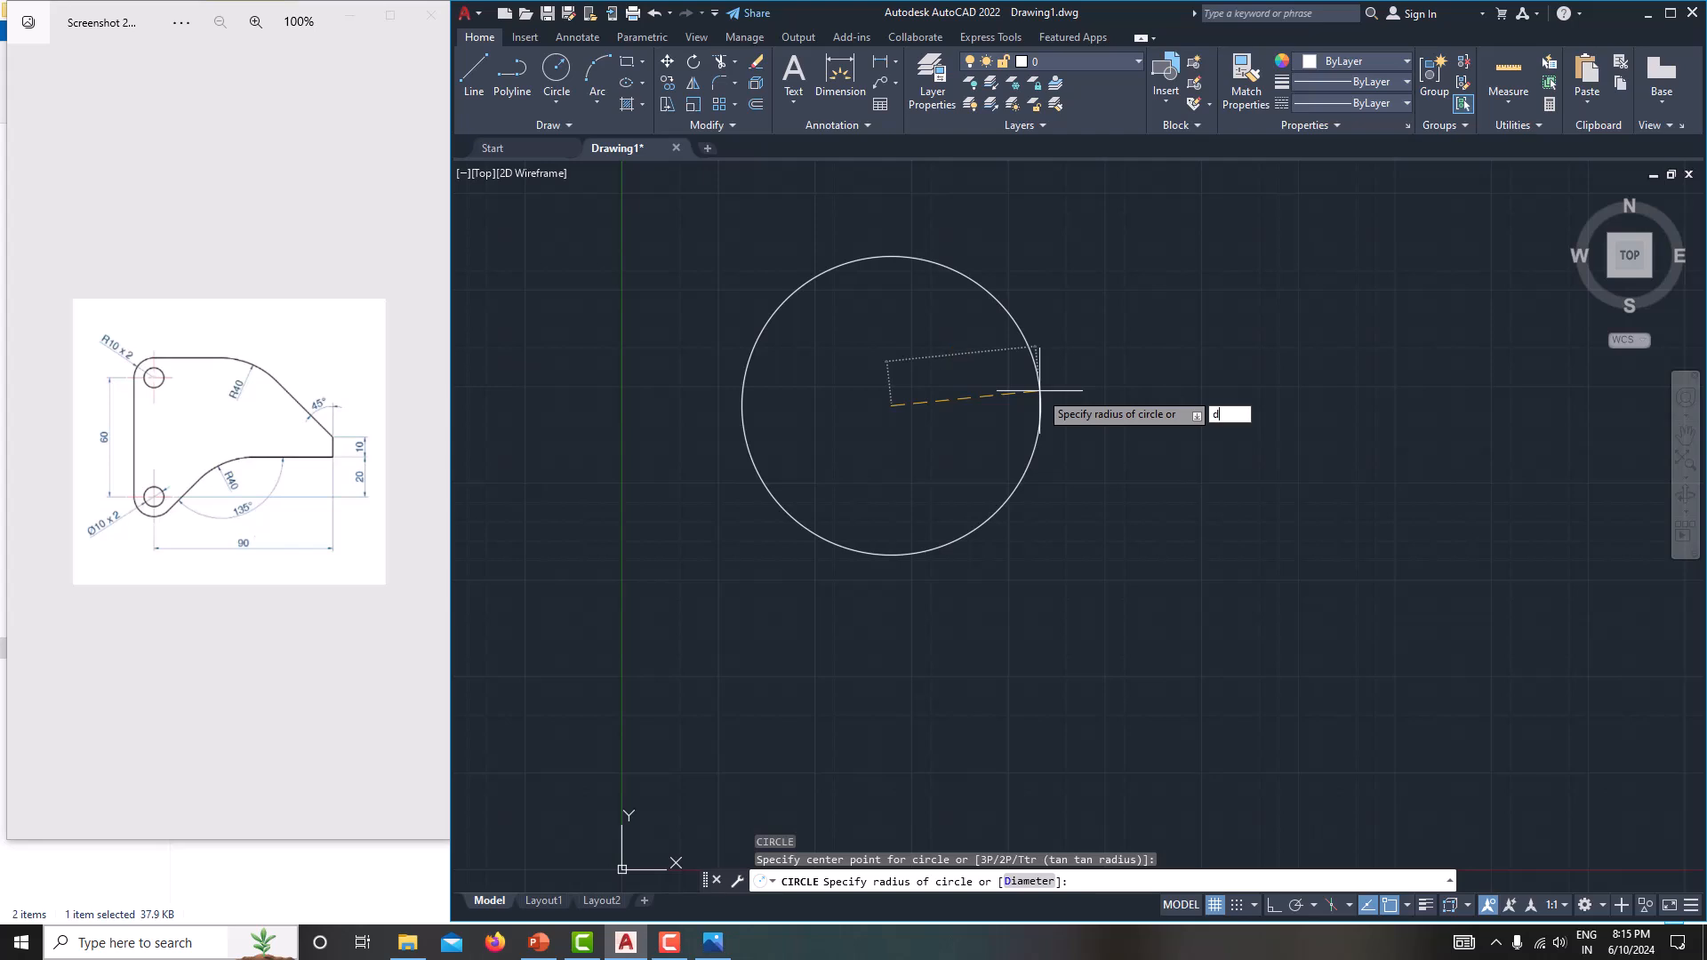
pyautogui.press('Return')
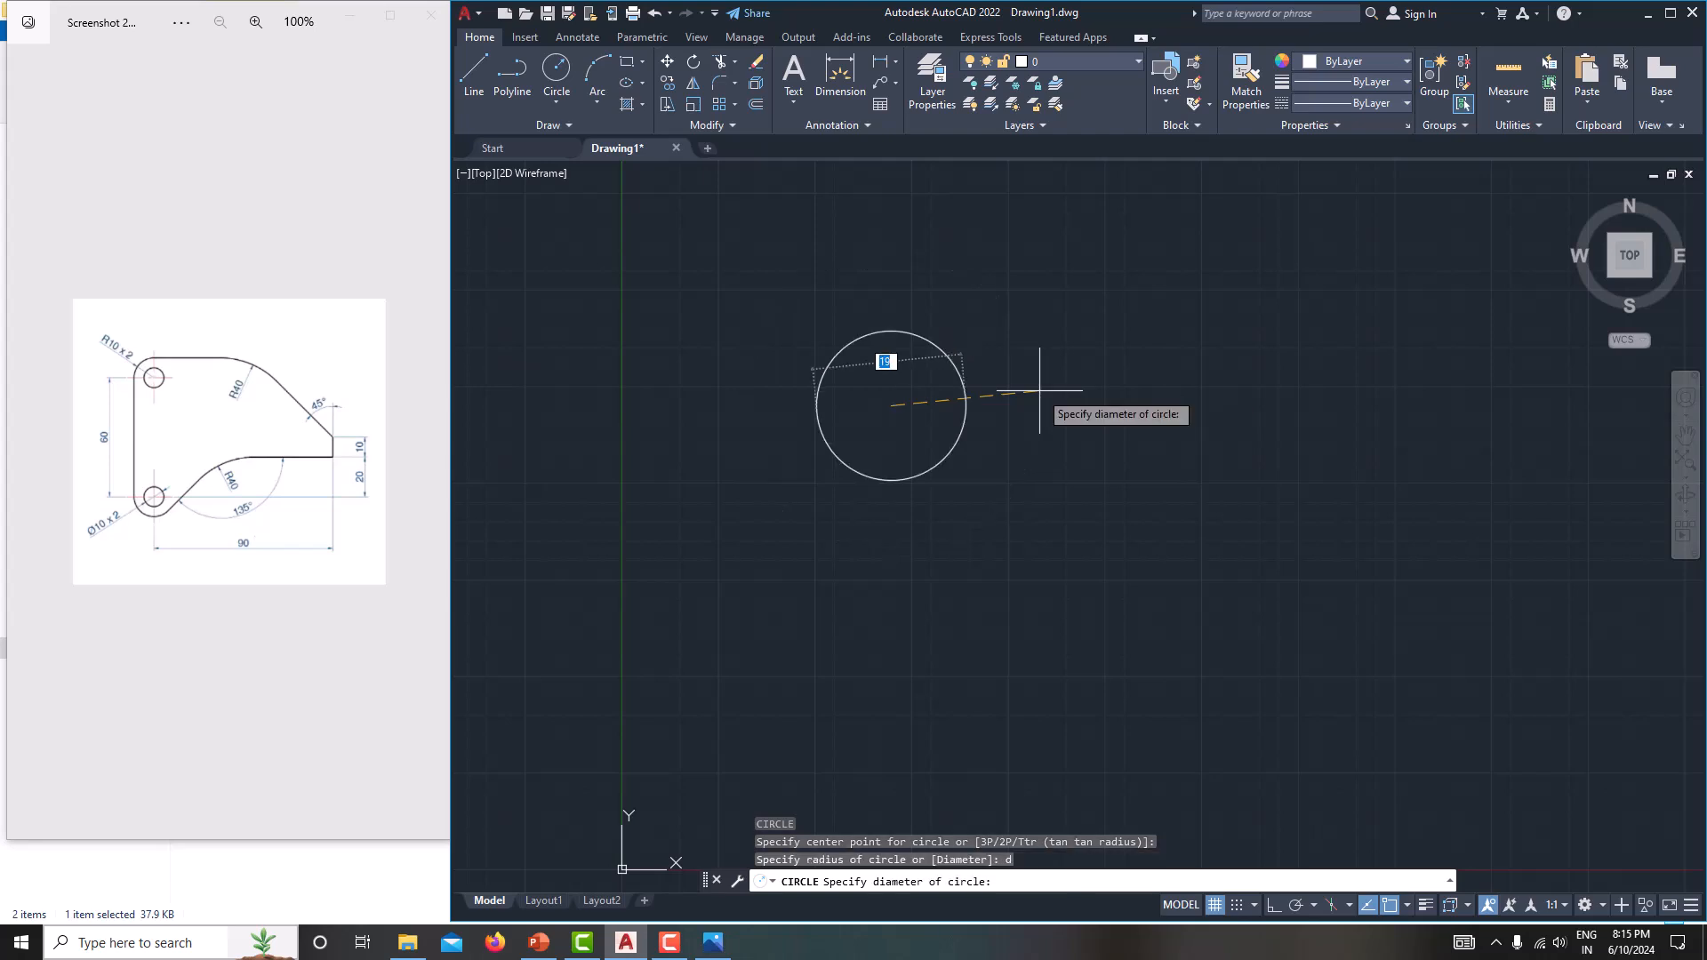
pyautogui.write('10')
pyautogui.press('Return')
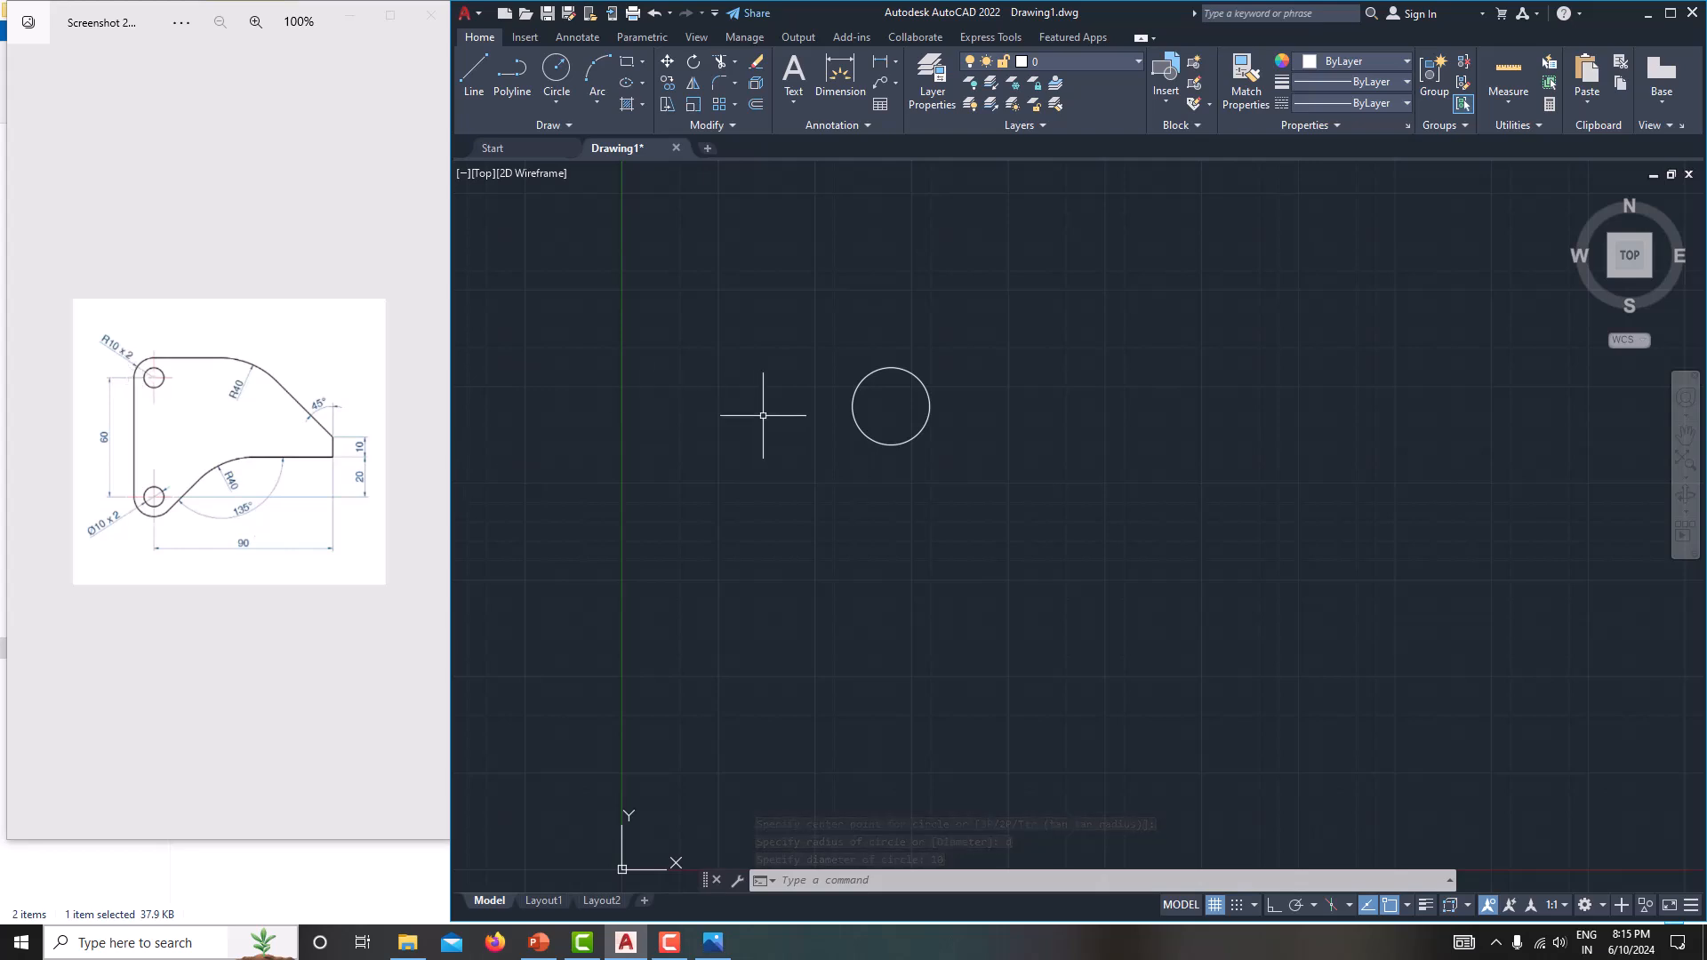
# Draw a concentric circle with a 10 mm radius around the small hole circle.
pyautogui.write('c')
pyautogui.press('Return')
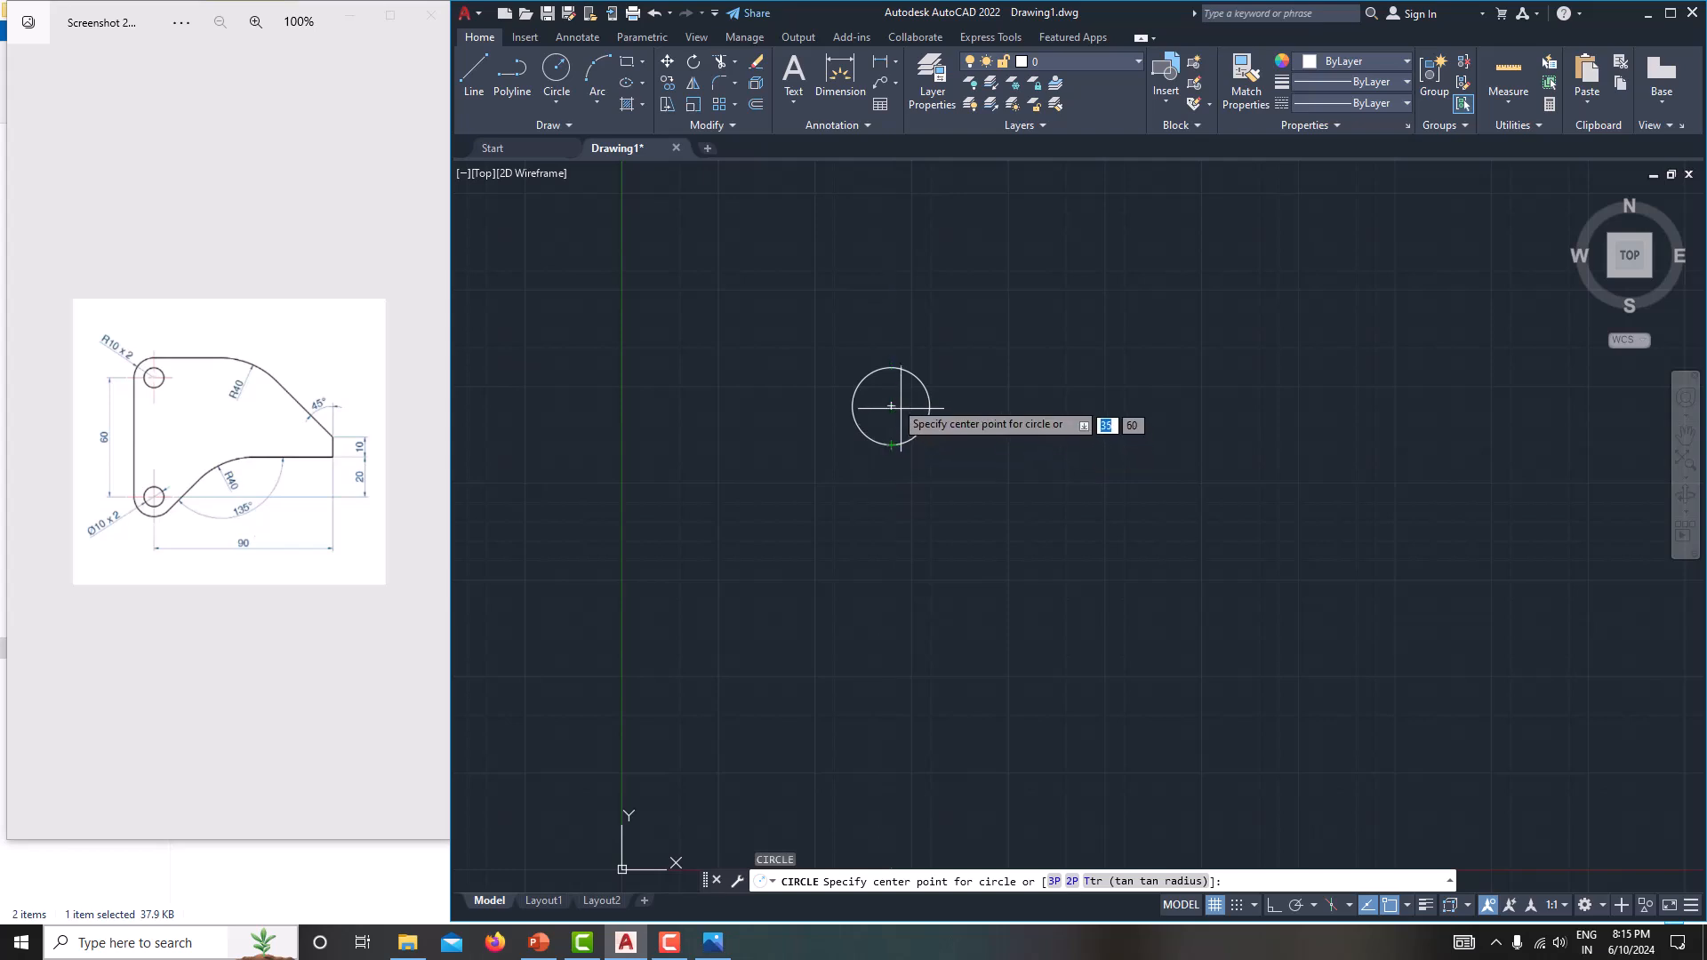
pyautogui.click(892, 407)
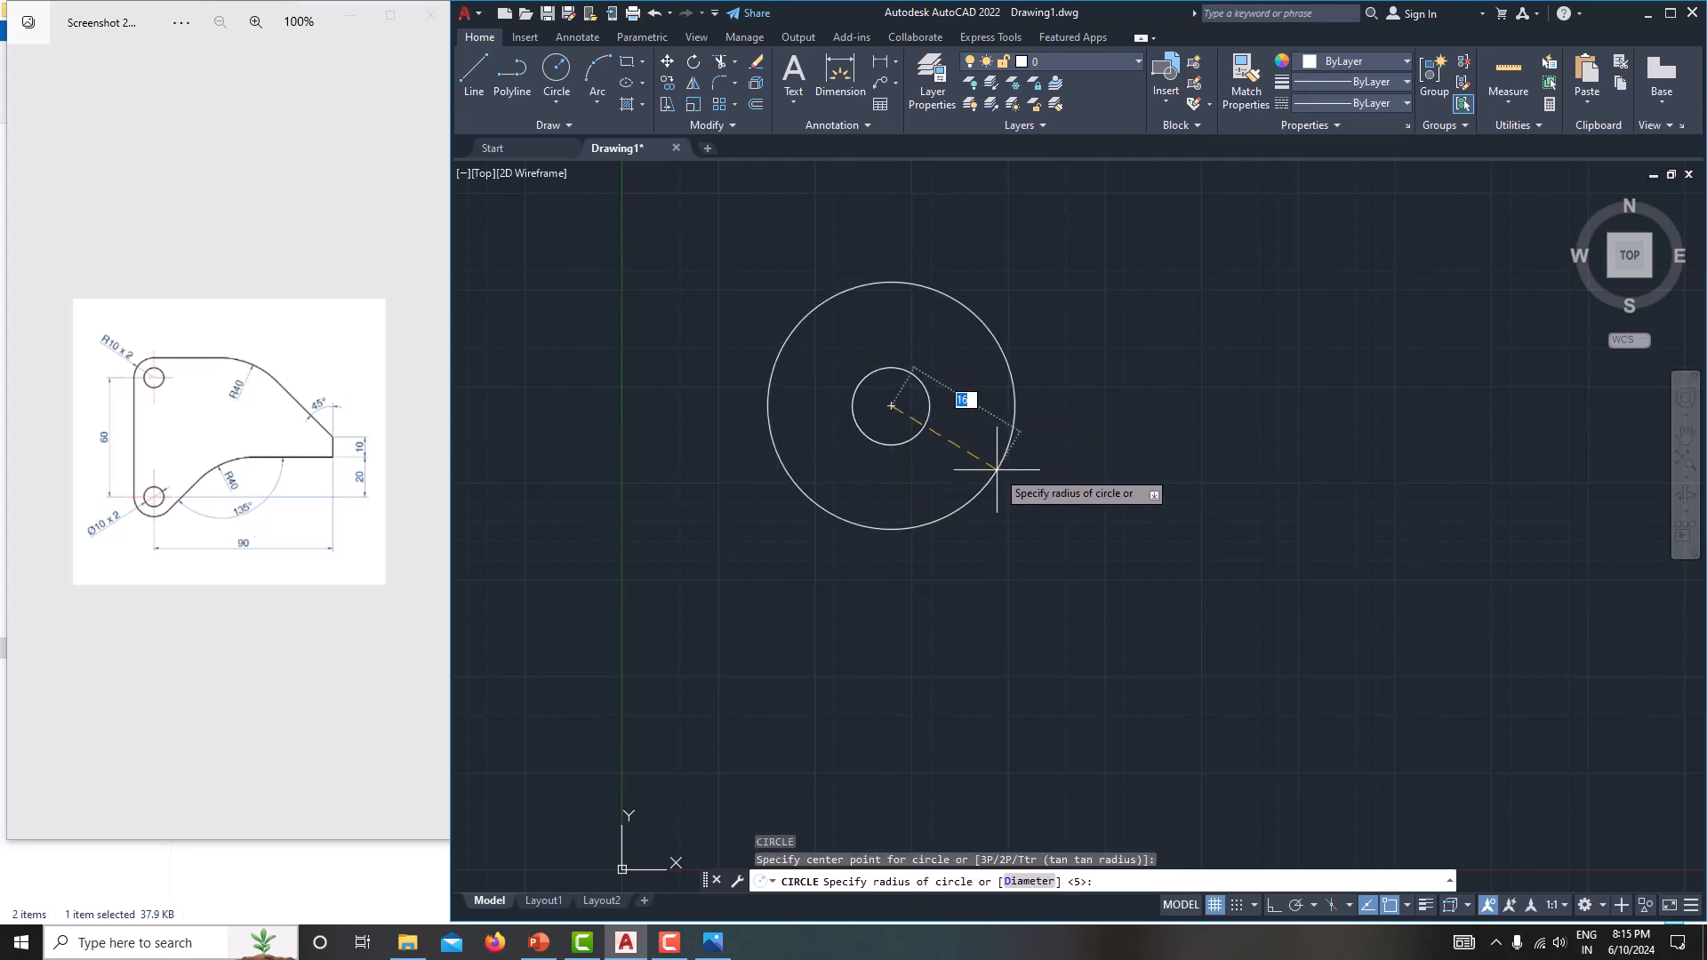
pyautogui.write('10')
pyautogui.press('Return')
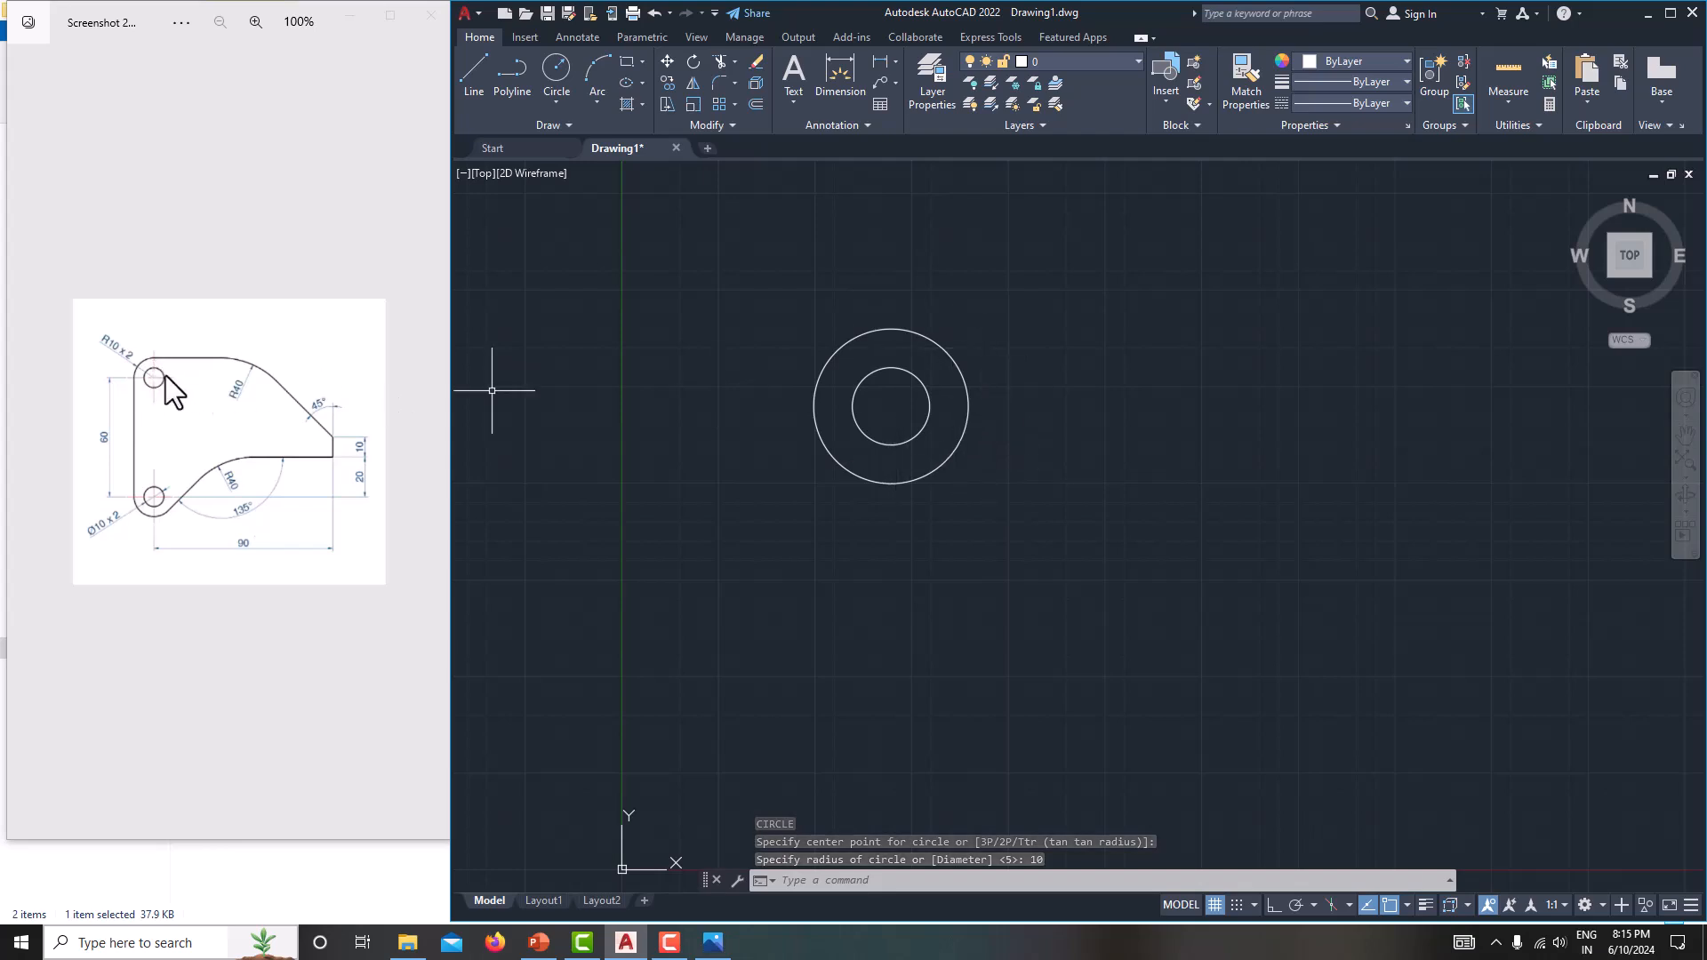
# Copy both concentric circles 60 mm straight down.
pyautogui.click(761, 264)
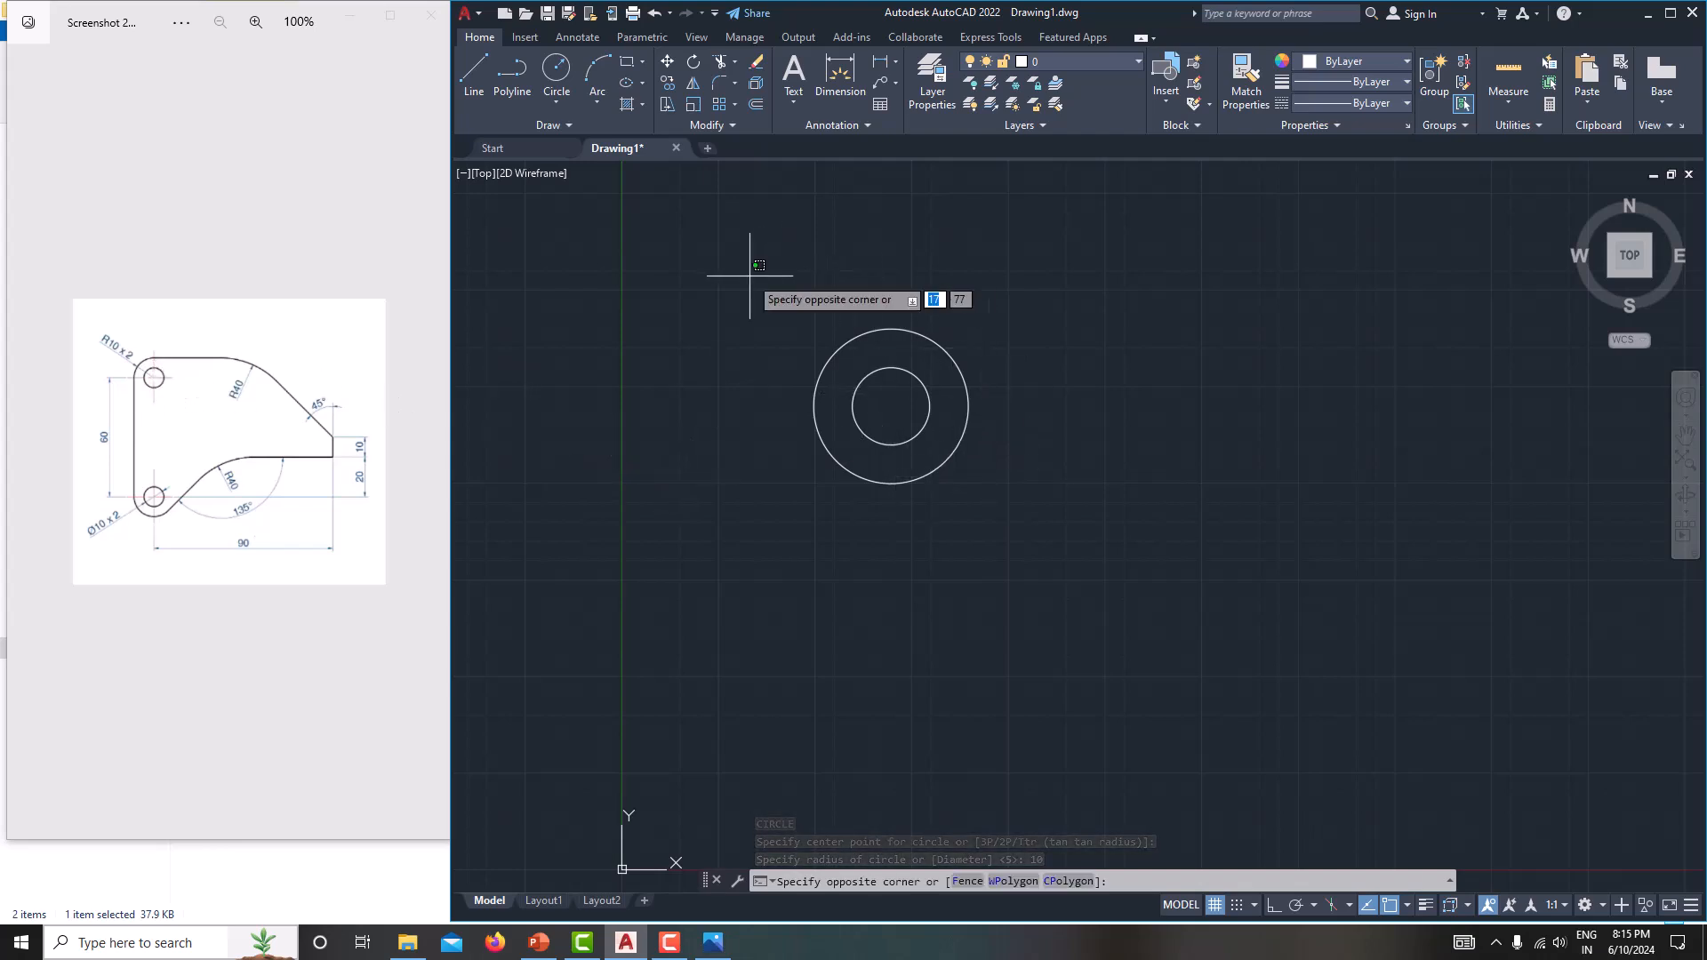
pyautogui.click(1103, 592)
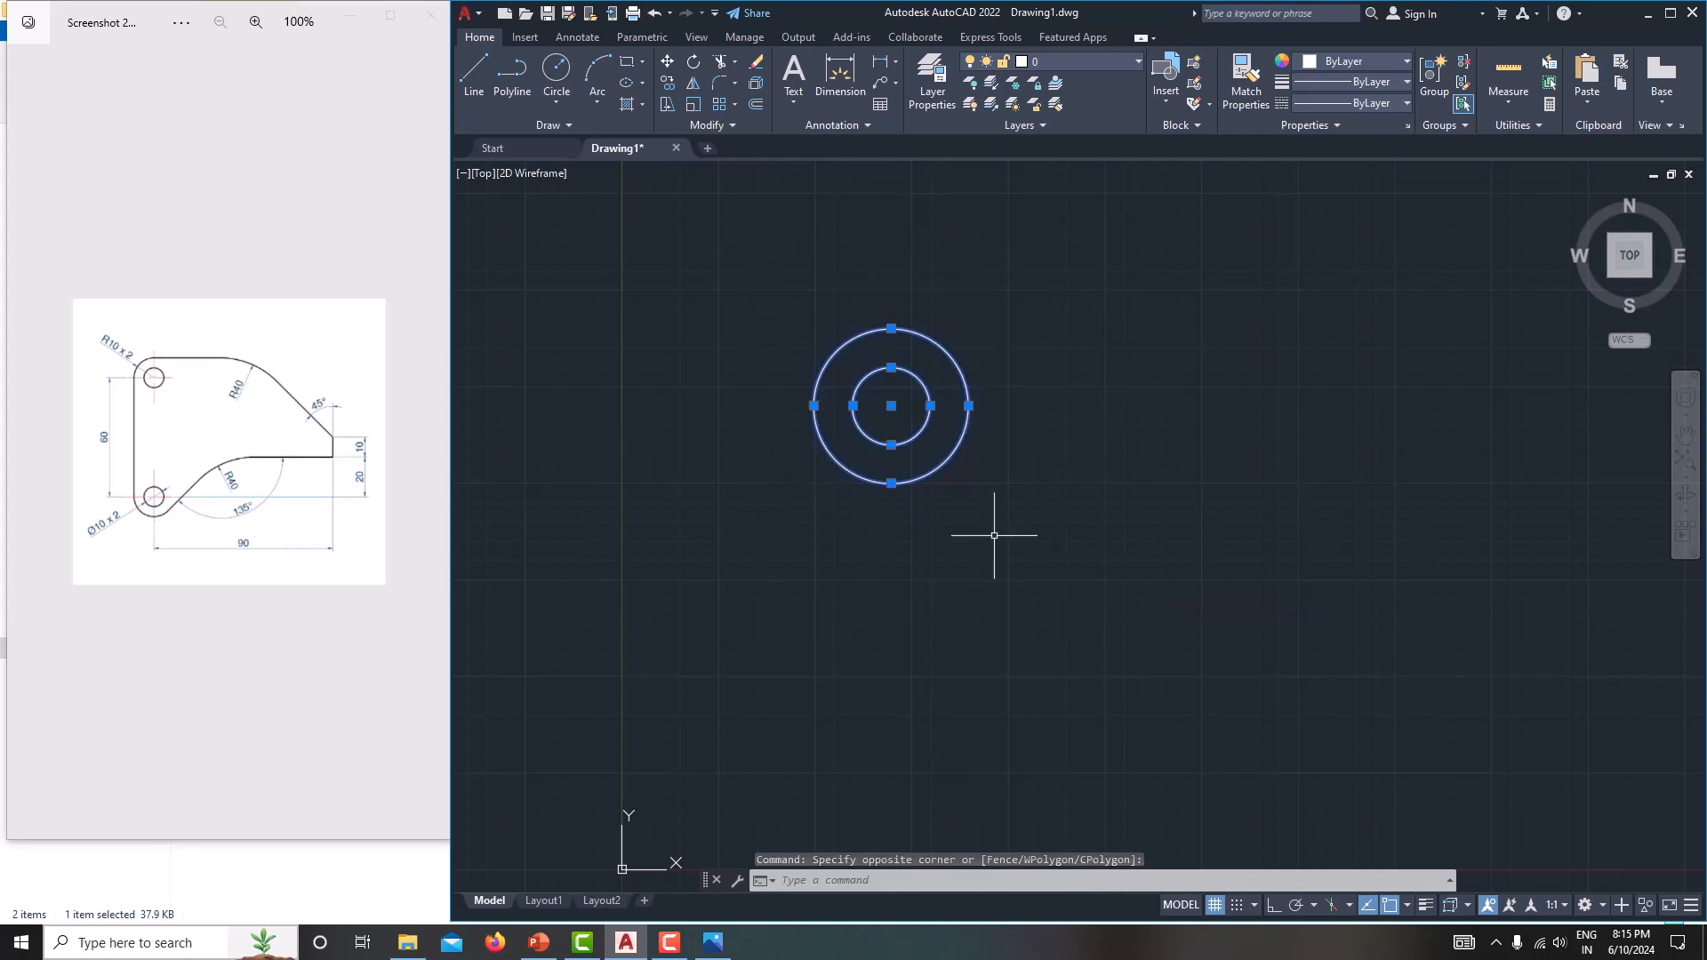
pyautogui.write('co')
pyautogui.press('Return')
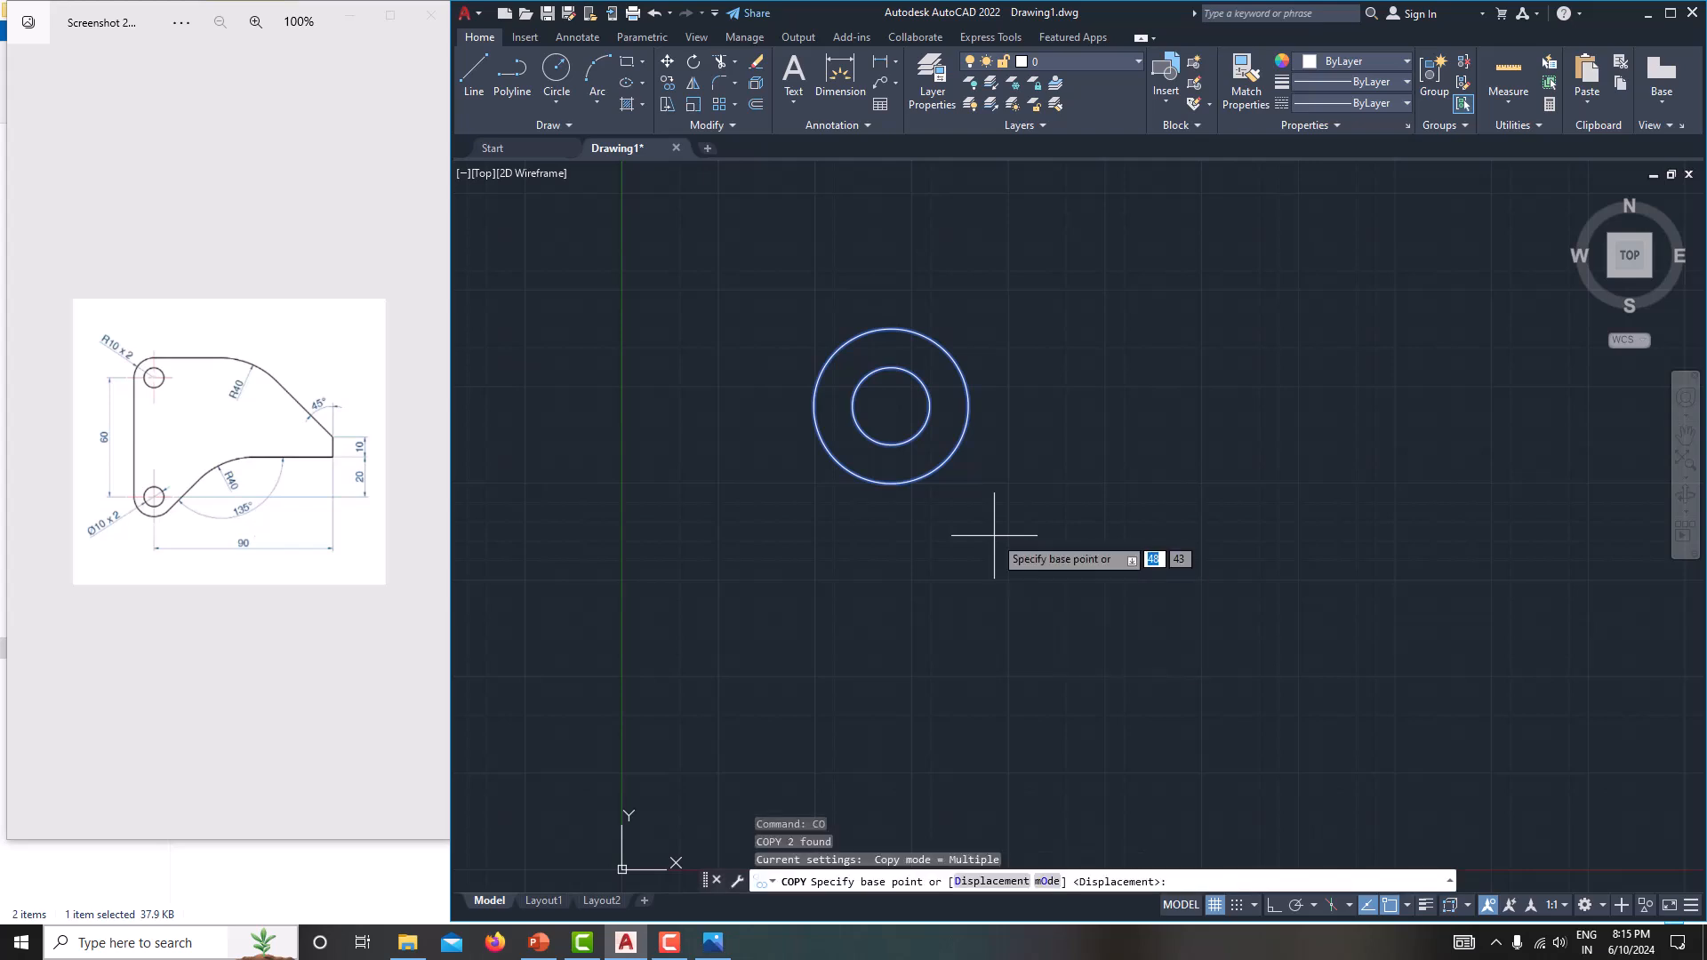
pyautogui.click(1014, 436)
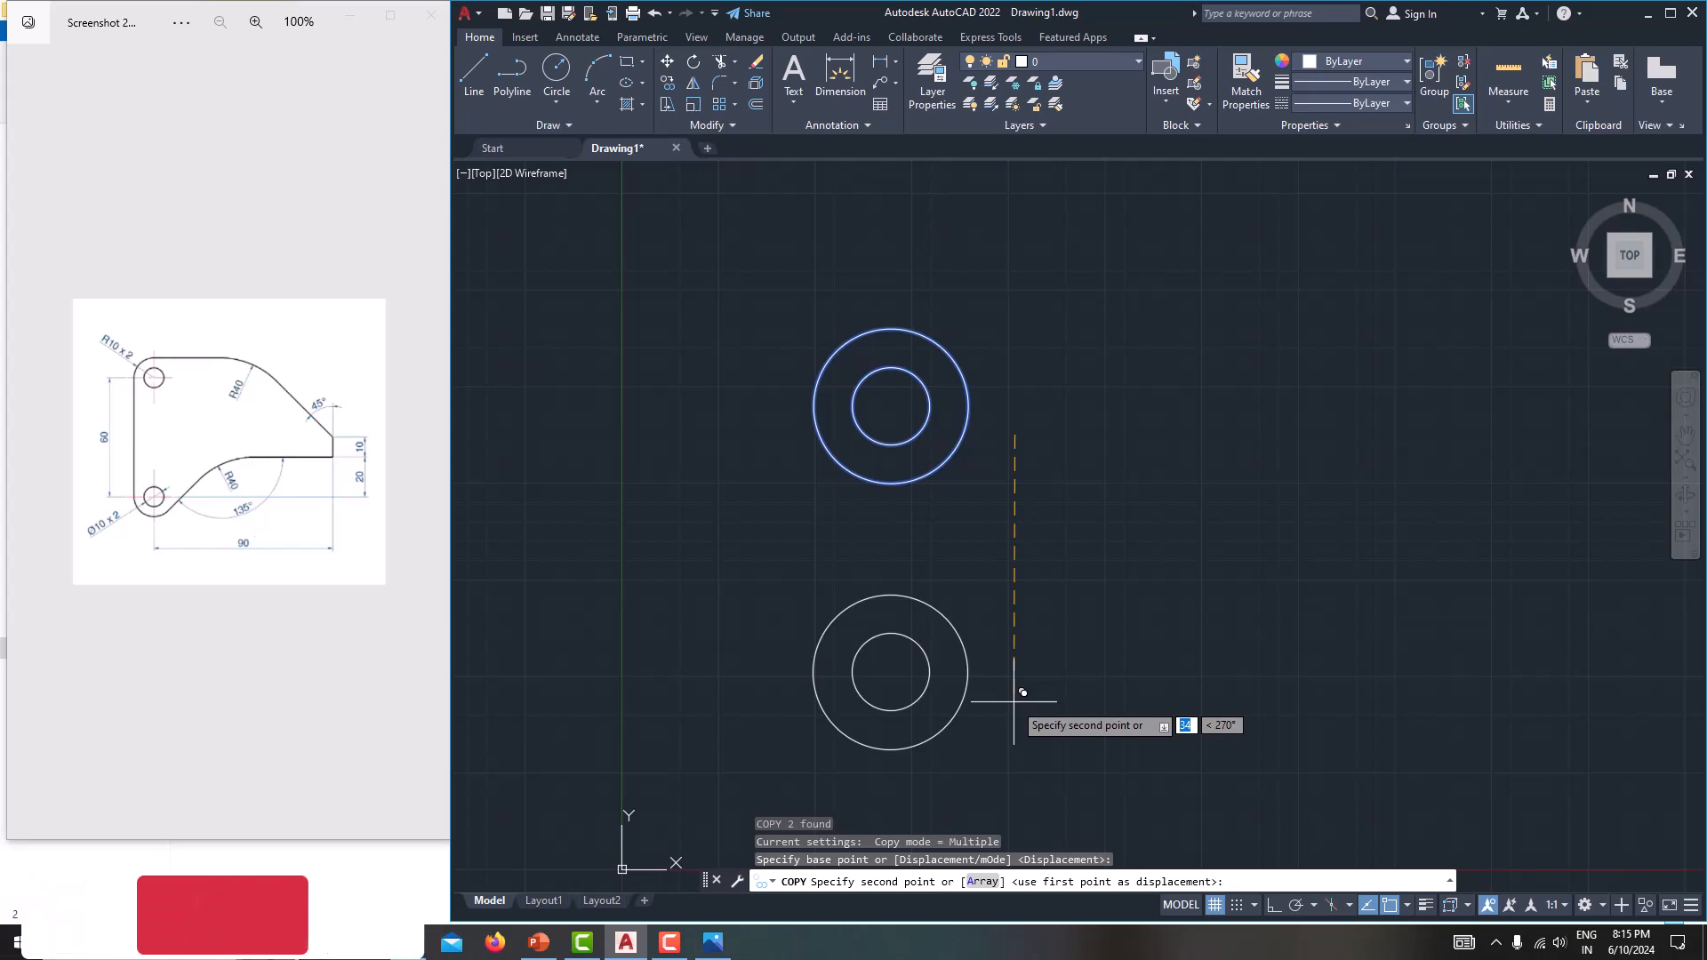
pyautogui.write('60')
pyautogui.press('Return')
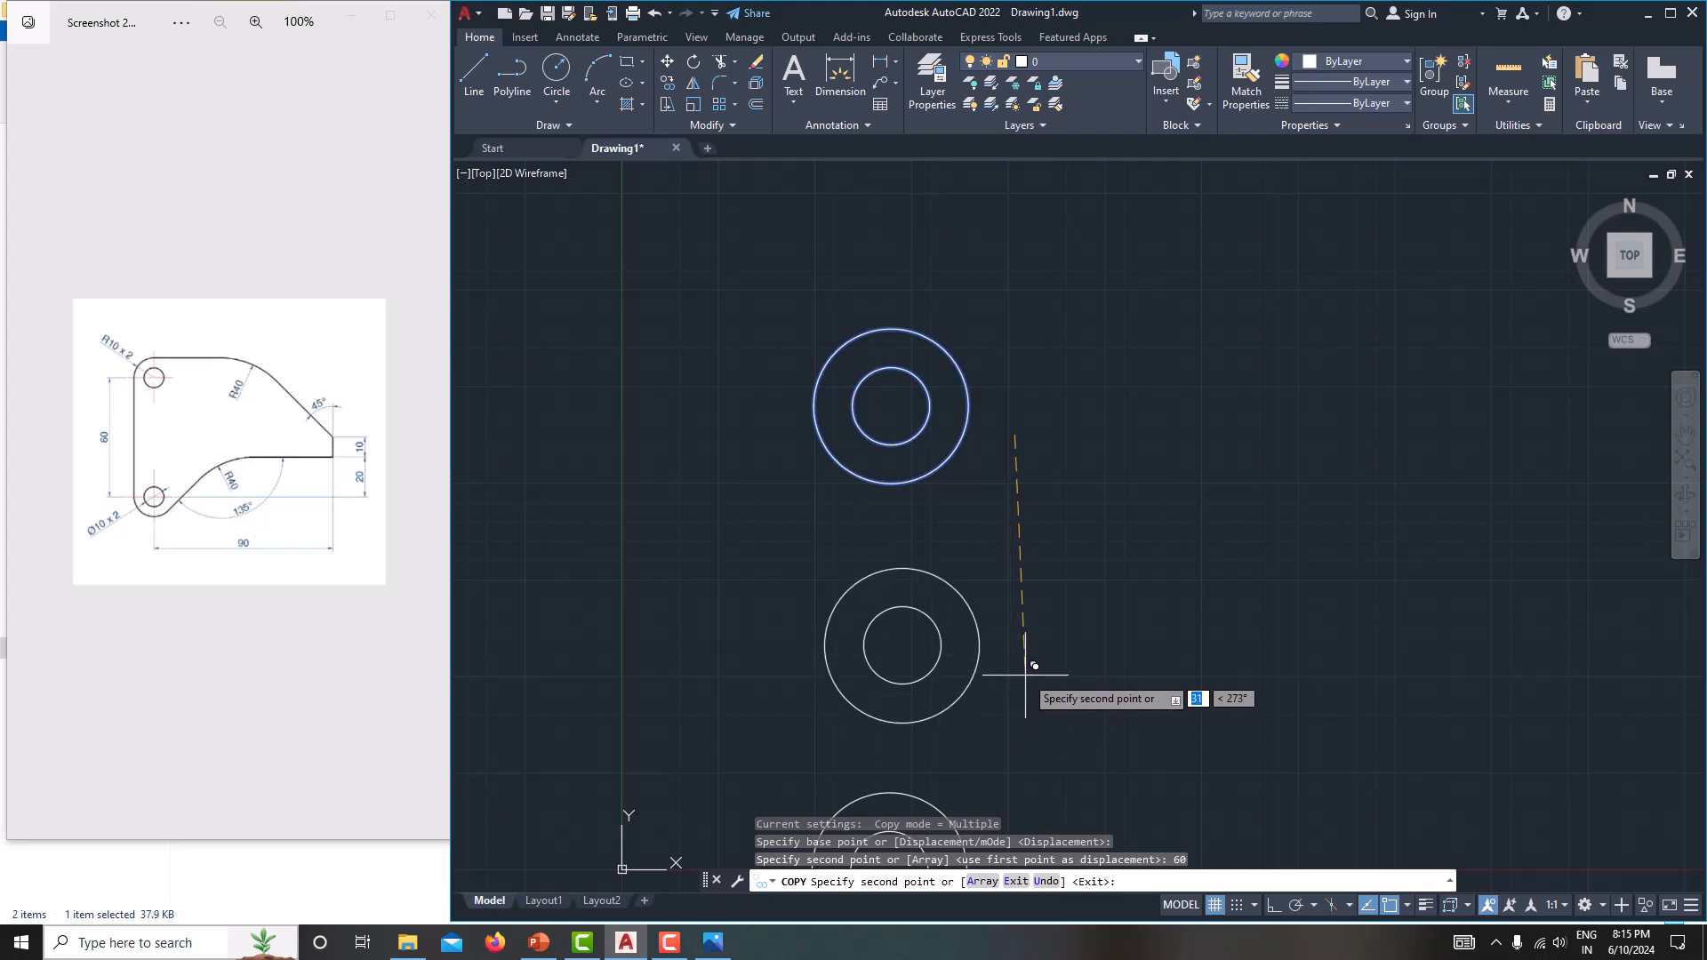
pyautogui.press('Escape')
# Move all four circles together up and to the right, so the lower pair sits clear above the X axis.
pyautogui.scroll(-3, 1023, 520)
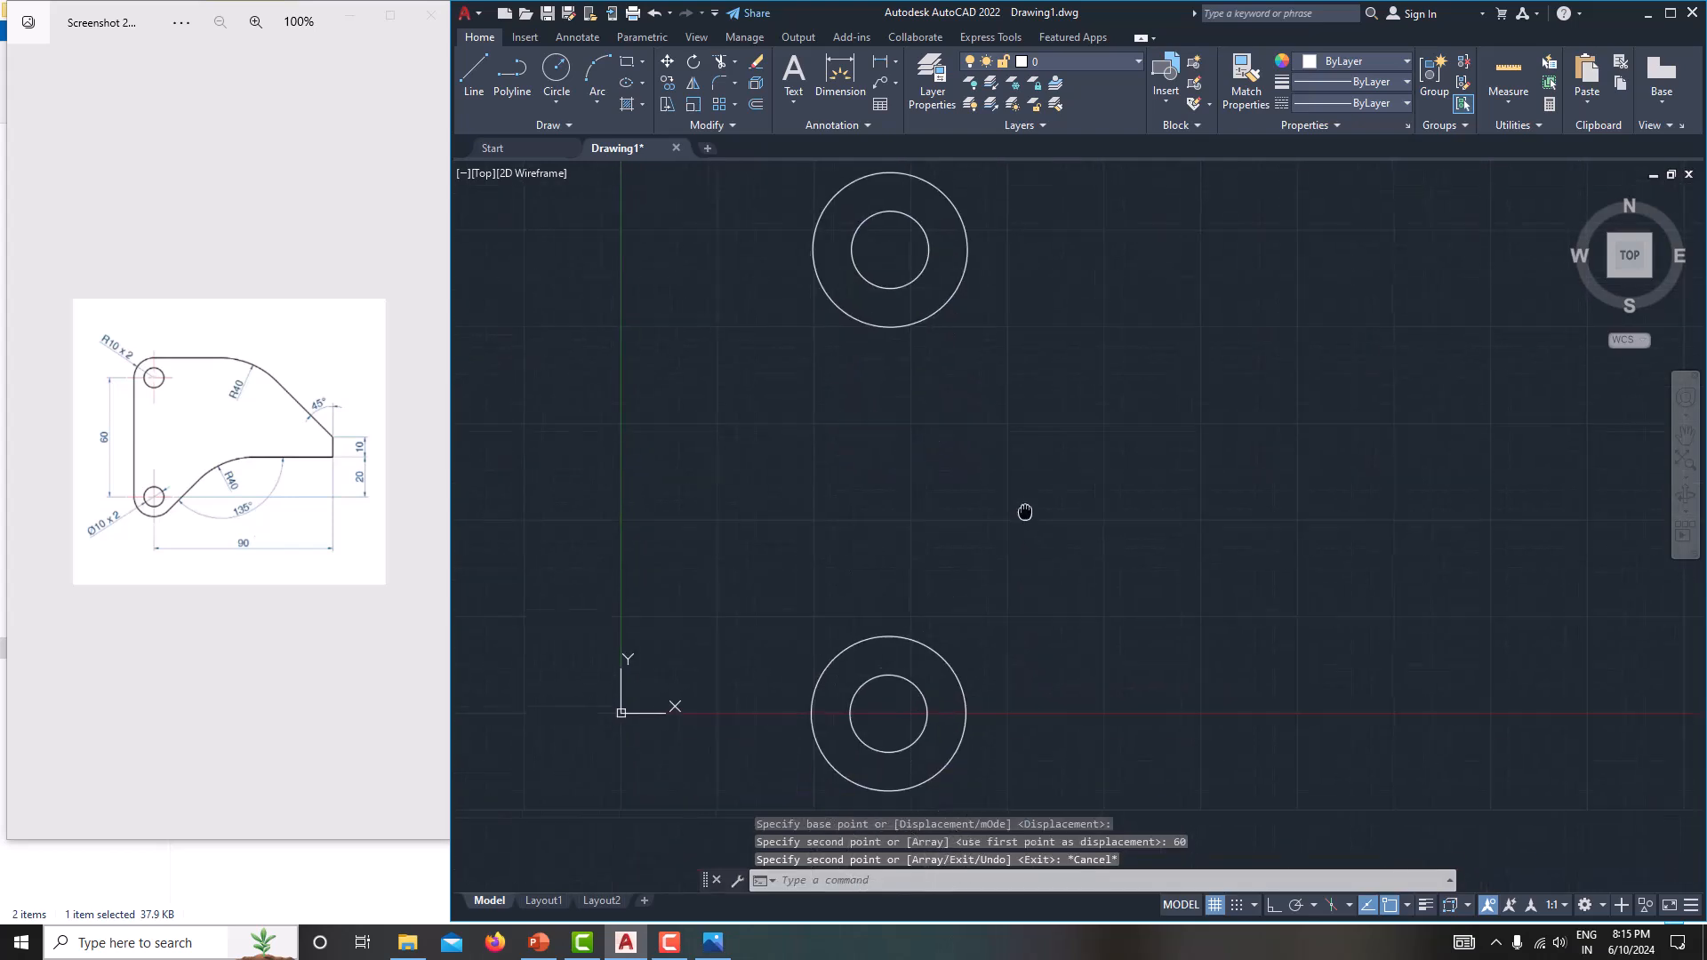
pyautogui.moveTo(1022, 533); pyautogui.dragTo(959, 538, button='middle')
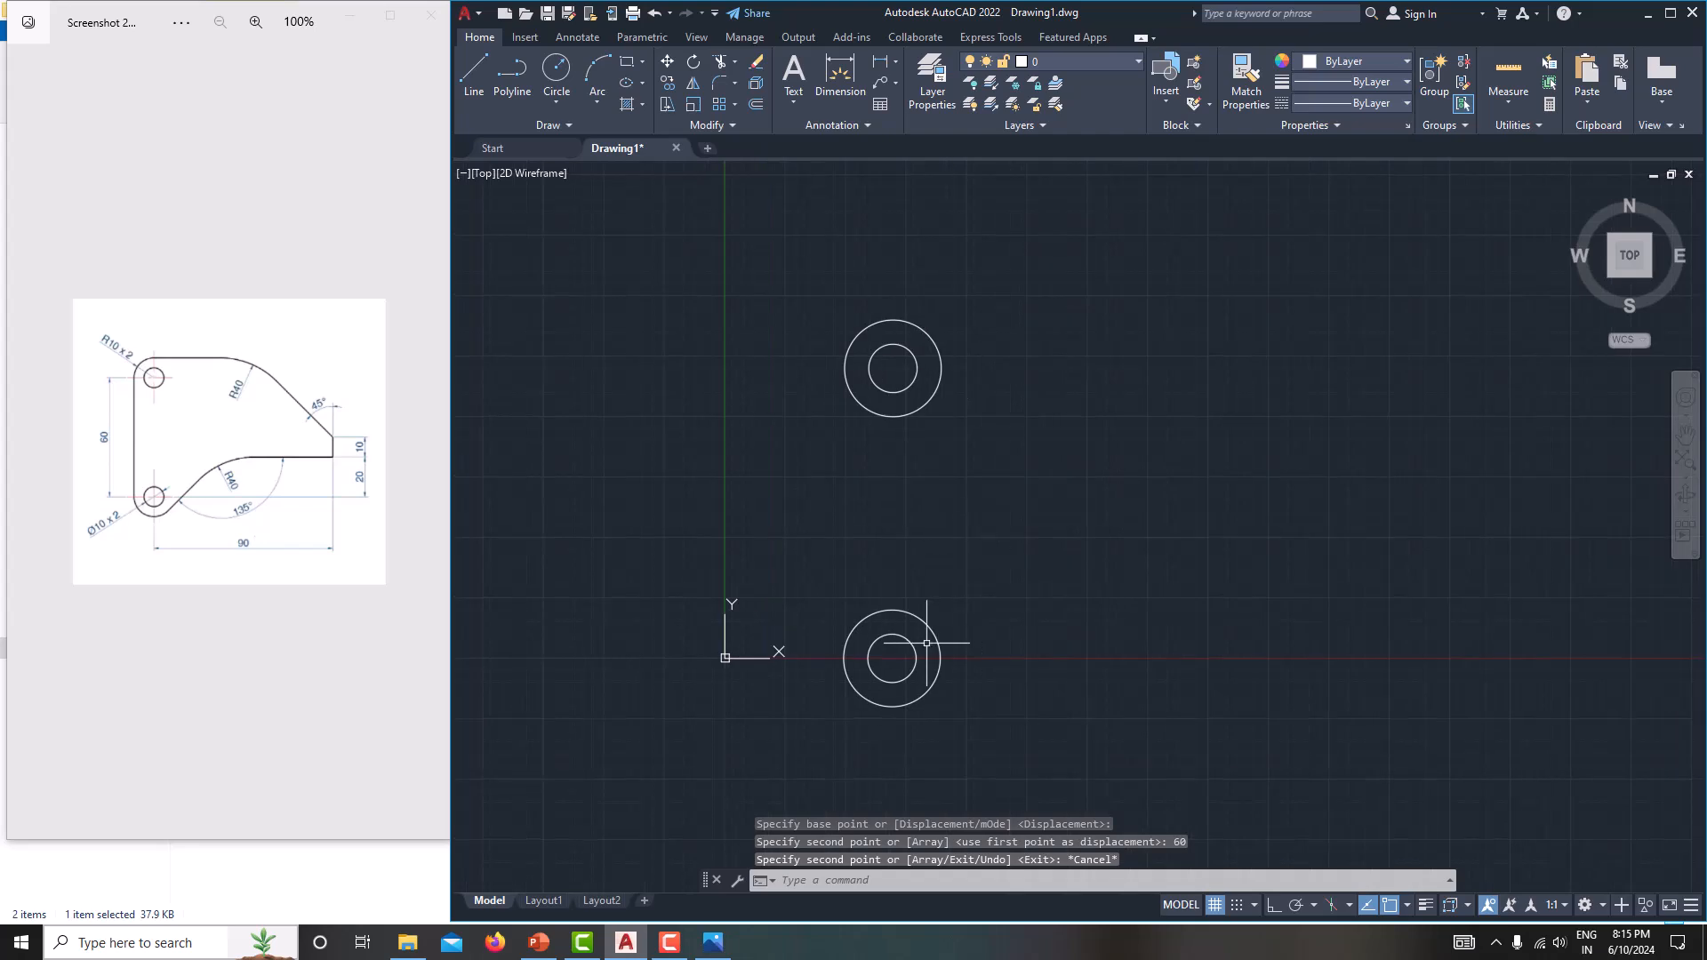
pyautogui.moveTo(932, 608); pyautogui.dragTo(871, 612, button='middle')
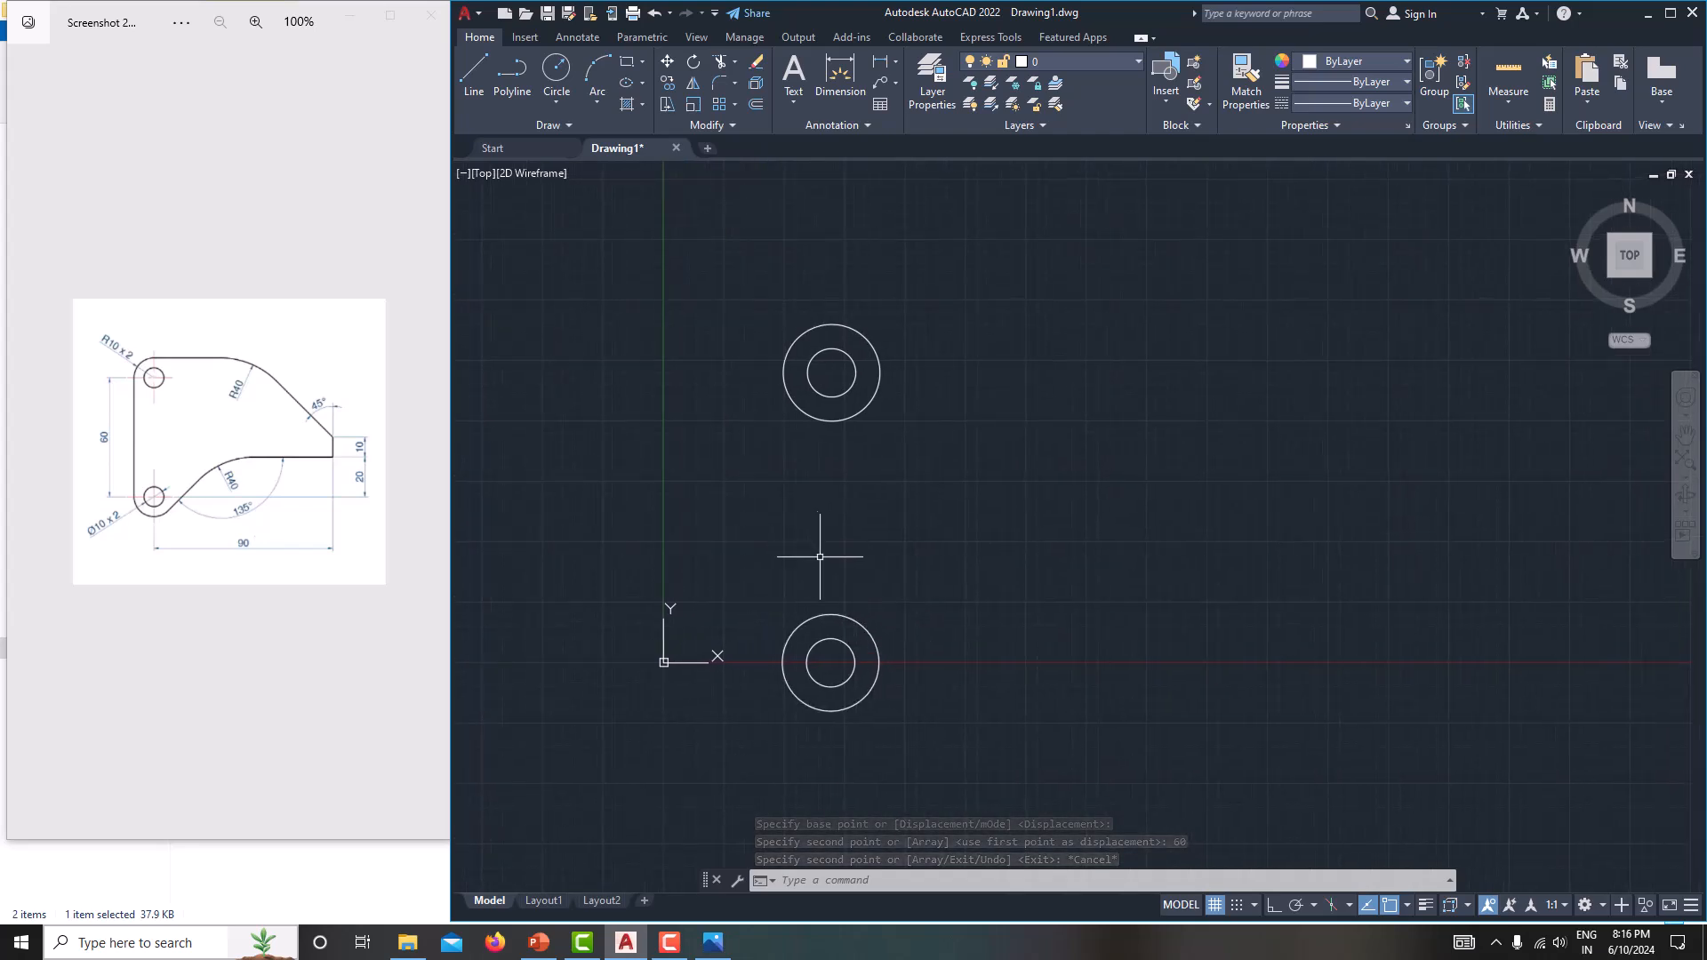
pyautogui.click(719, 267)
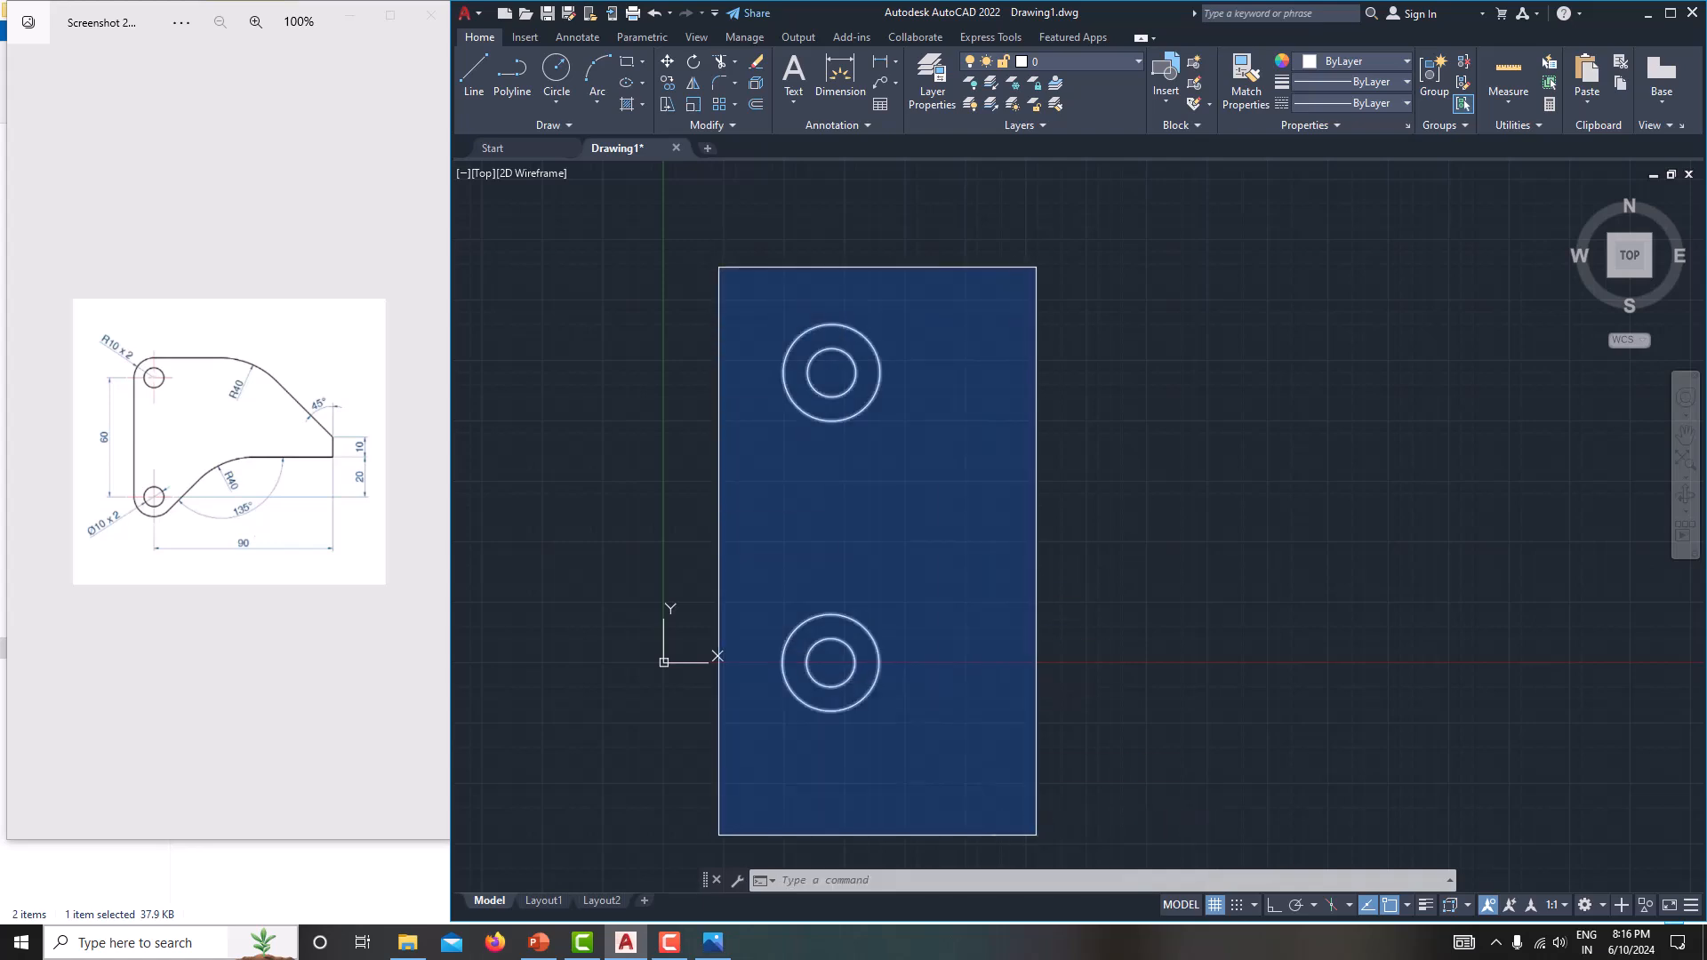
pyautogui.click(1040, 840)
pyautogui.write('M')
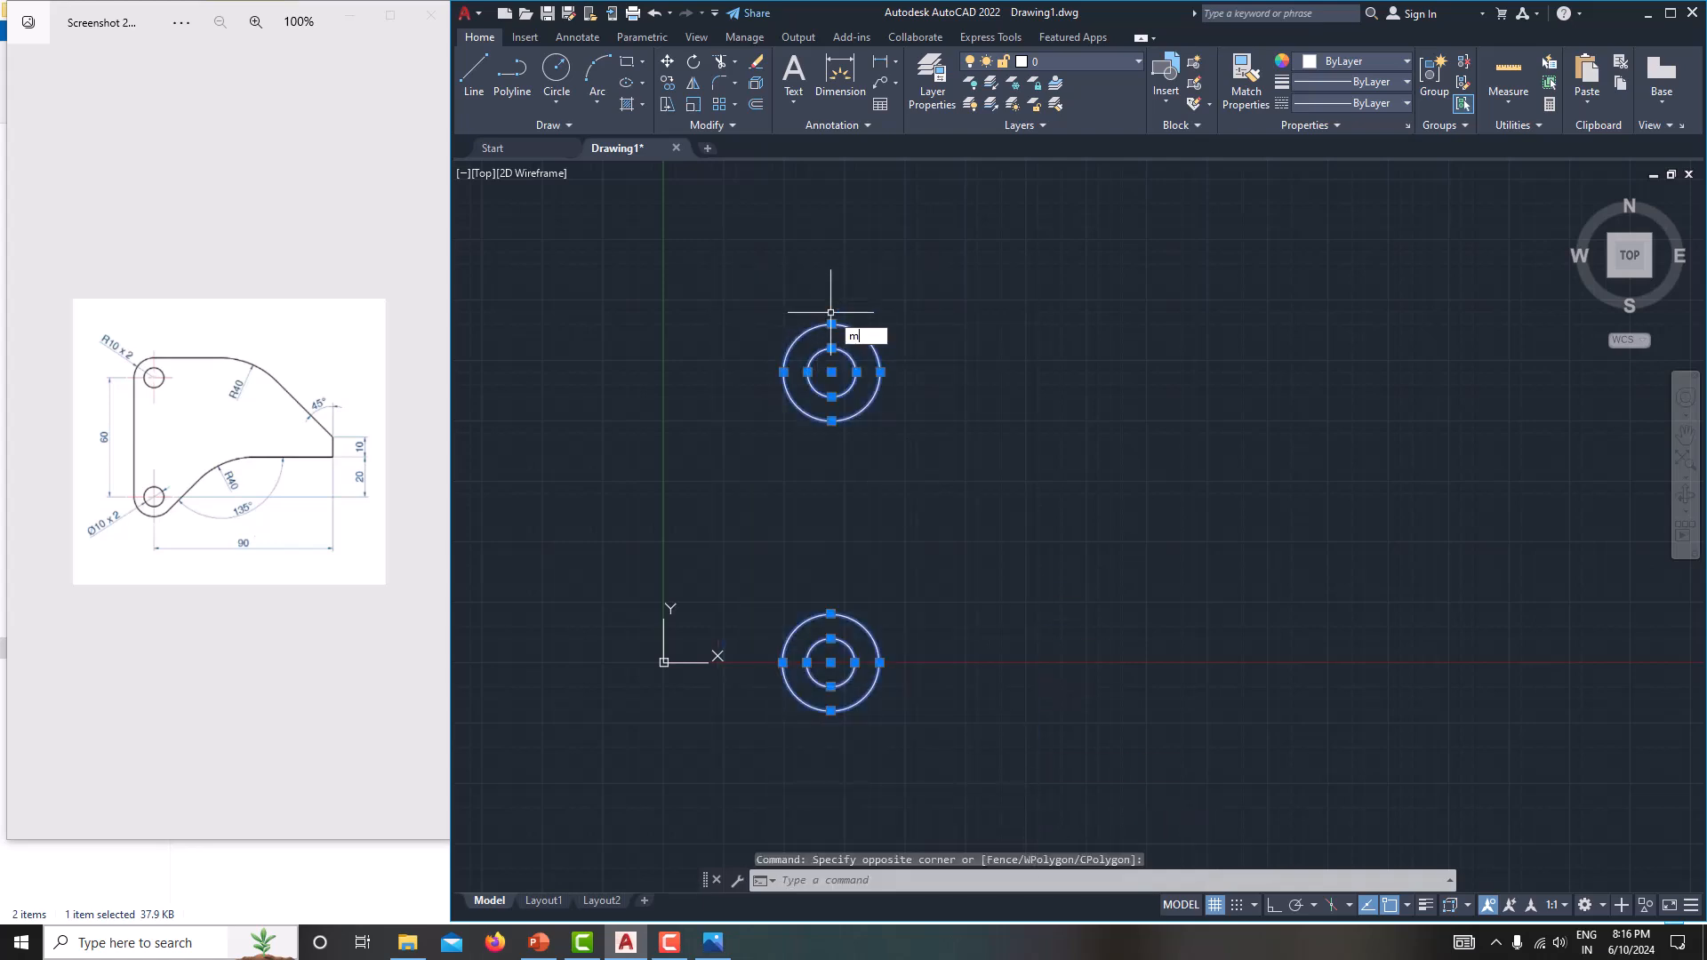
pyautogui.press('Return')
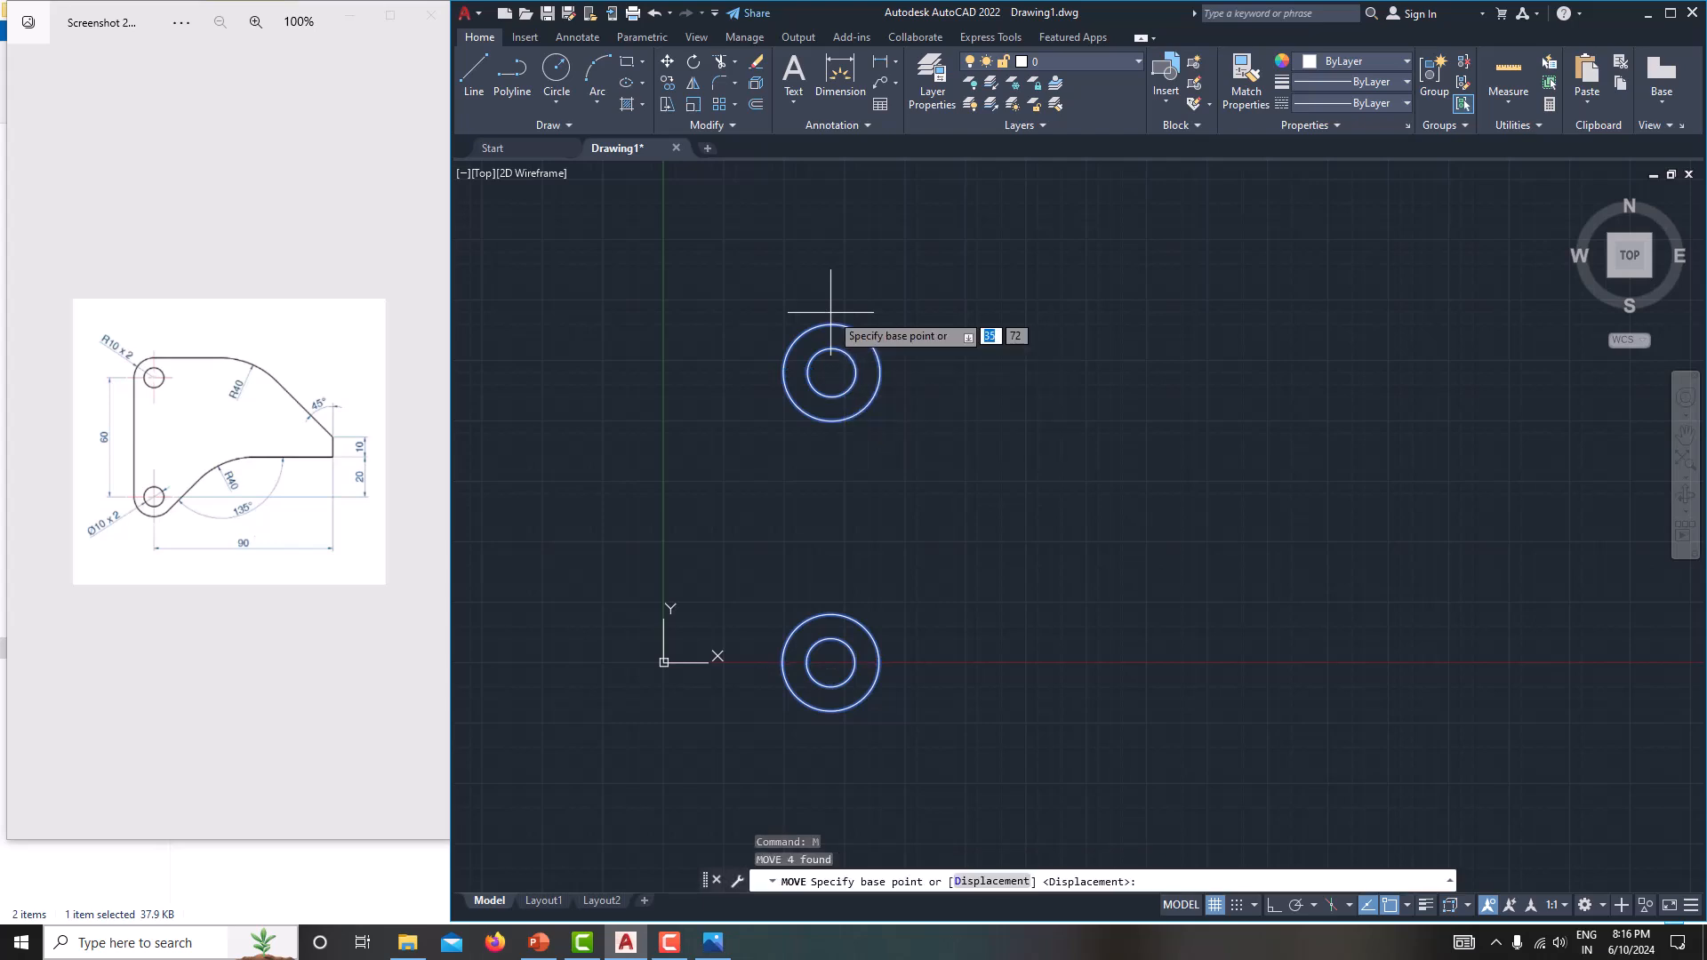
pyautogui.click(908, 501)
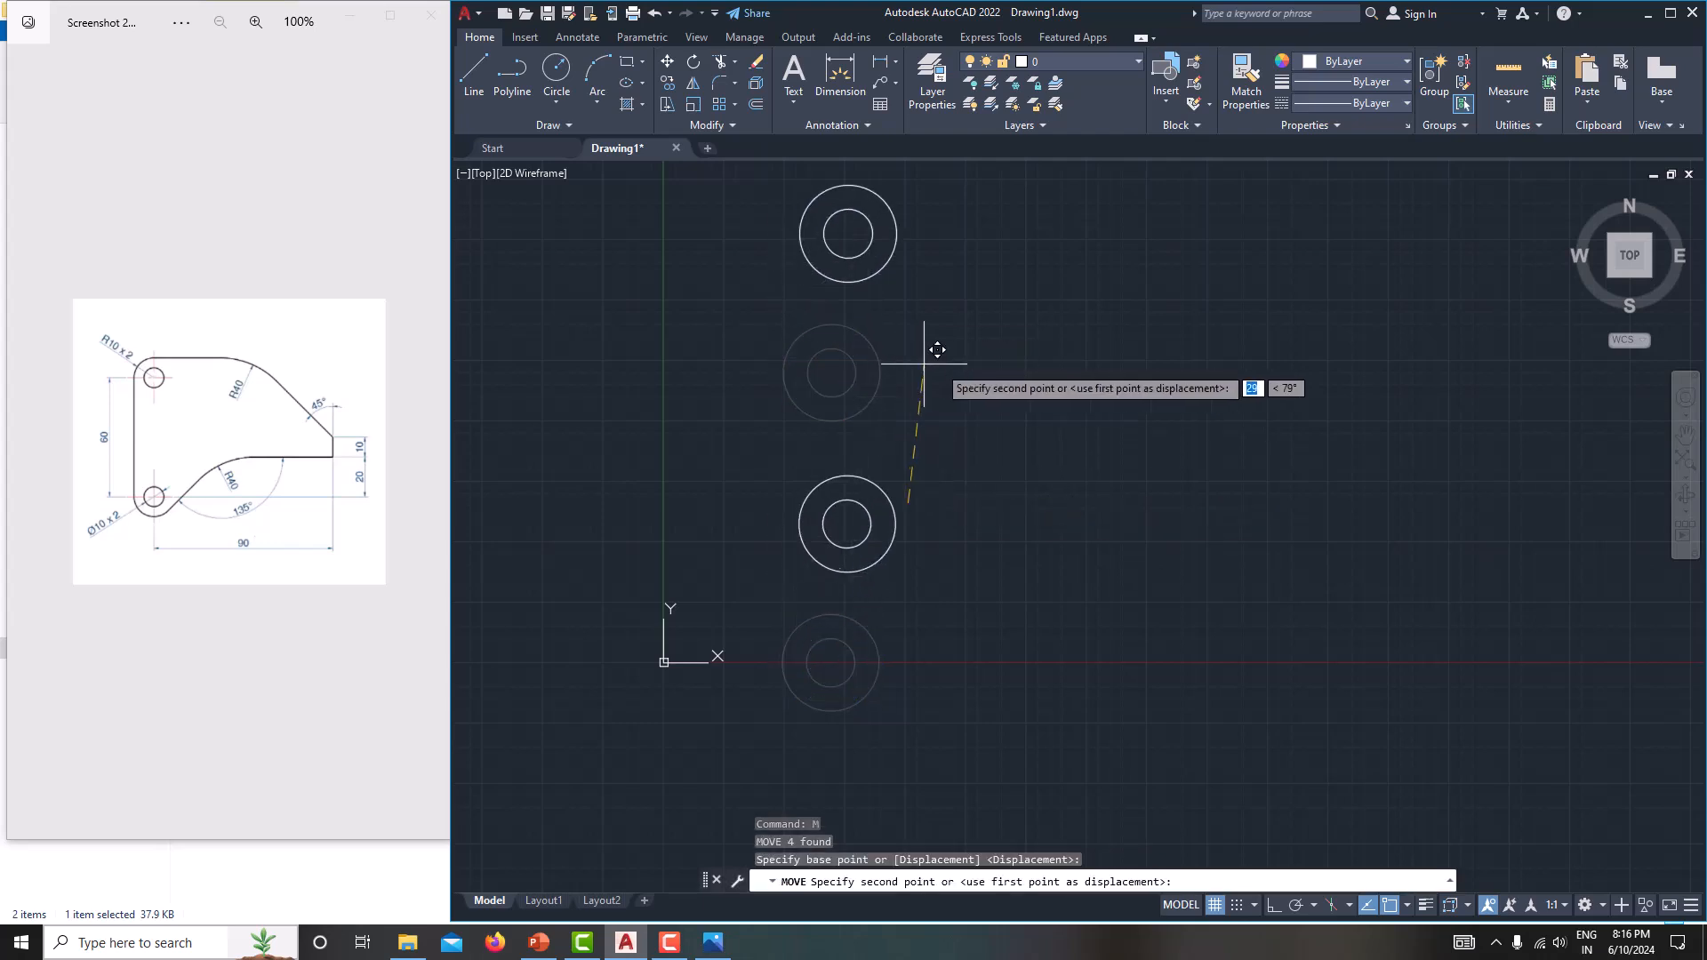
pyautogui.click(972, 332)
# Draw a vertical line joining the left quadrants of the upper and lower outer circles.
pyautogui.moveTo(1059, 388); pyautogui.dragTo(1006, 500, button='middle')
pyautogui.scroll(2, 941, 564)
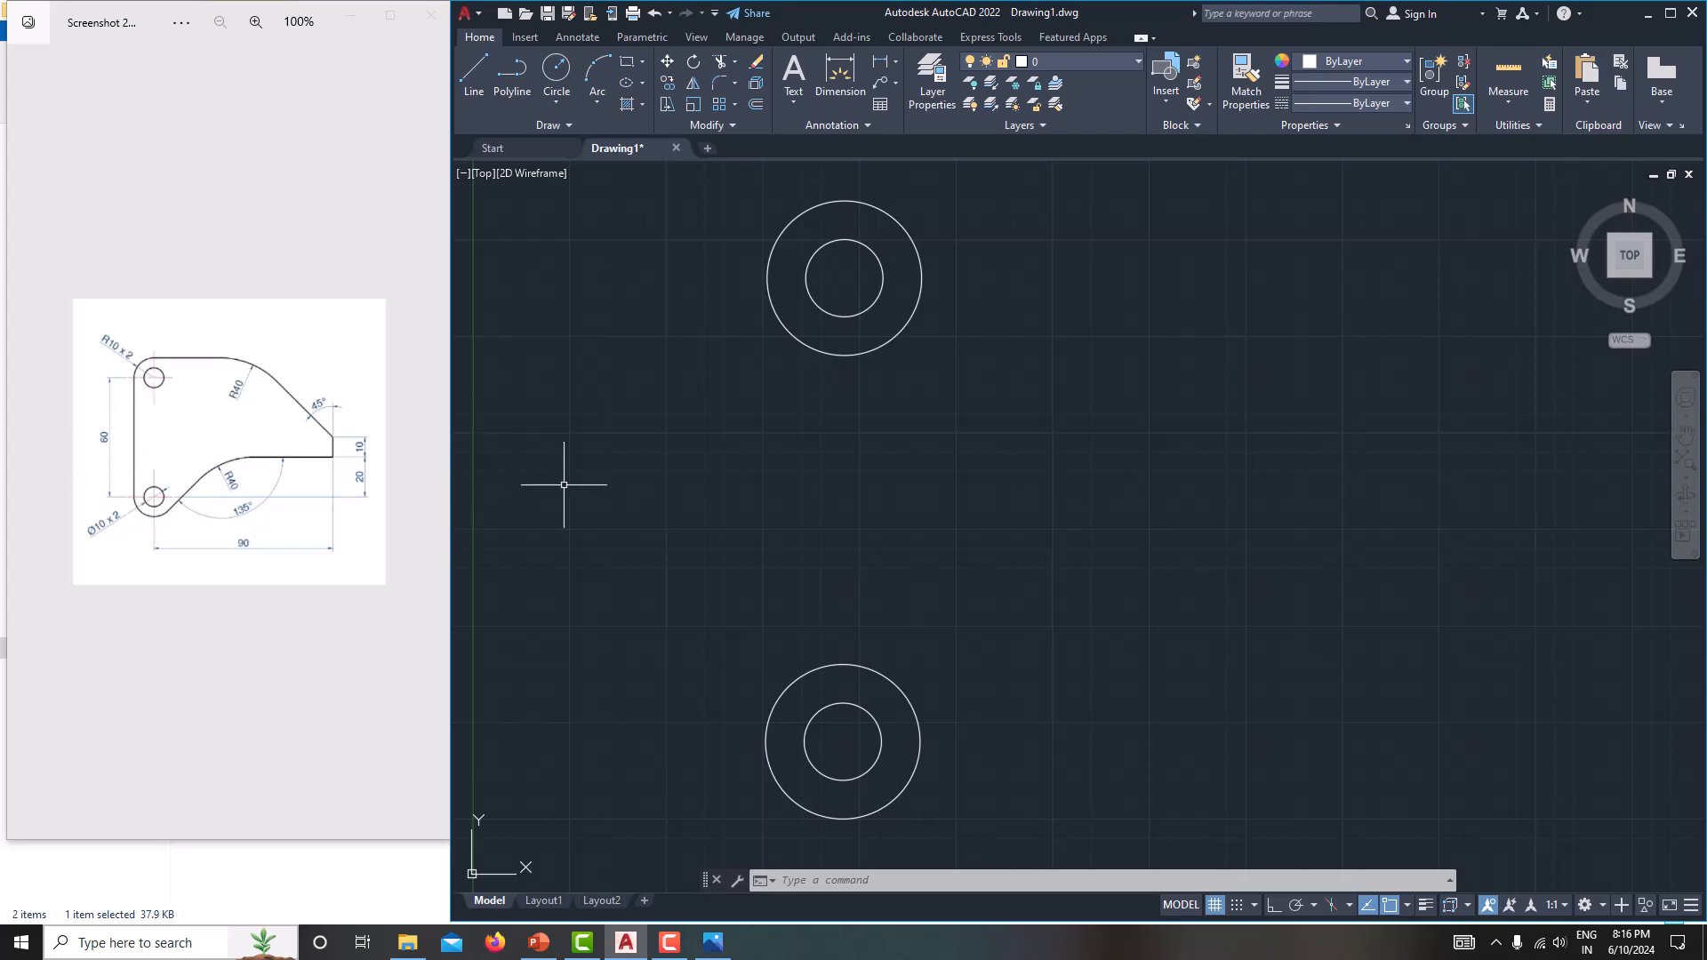
pyautogui.write('l')
pyautogui.press('Return')
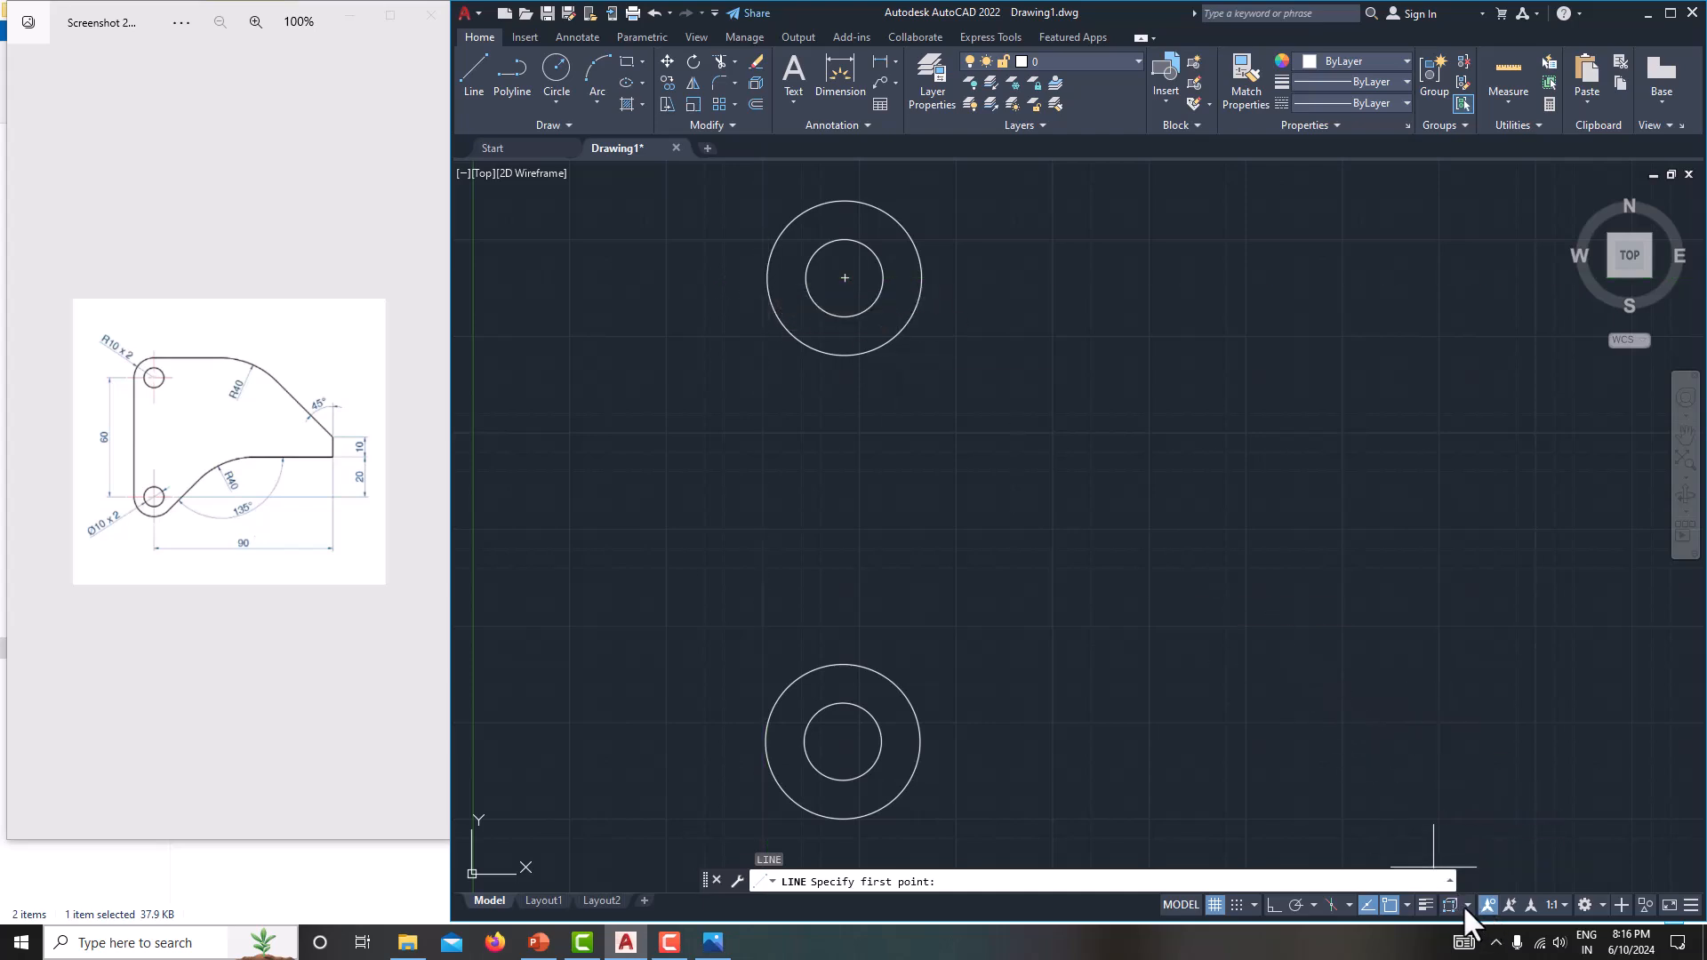
pyautogui.click(1406, 905)
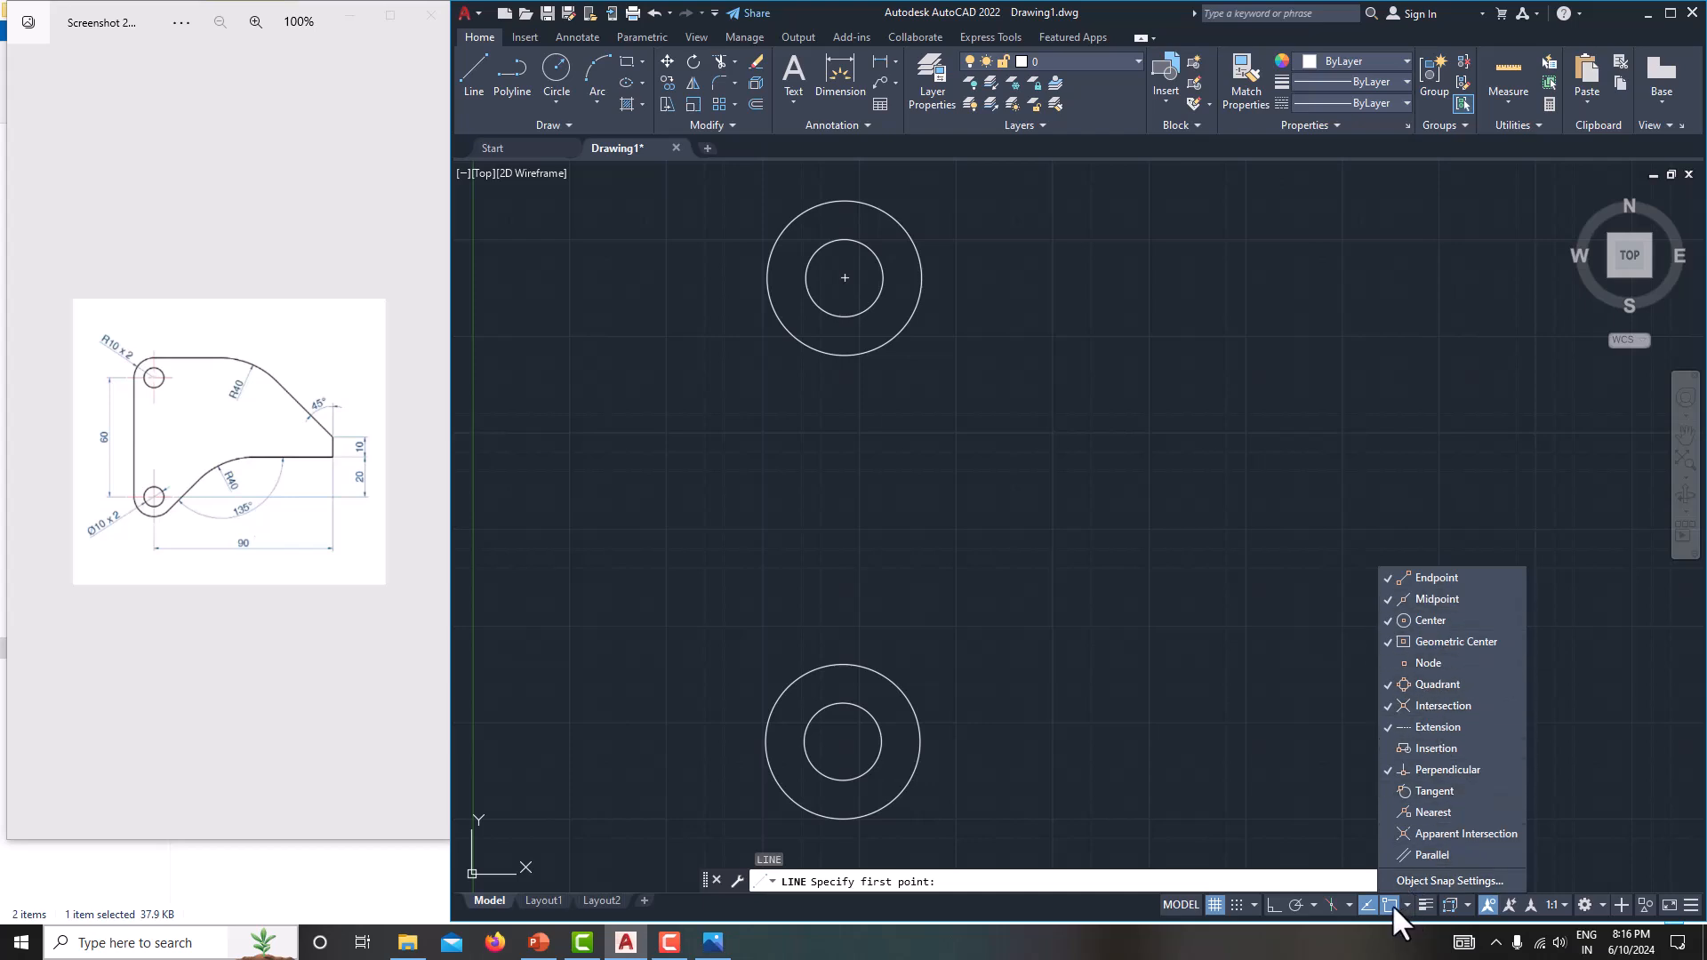
pyautogui.click(1326, 787)
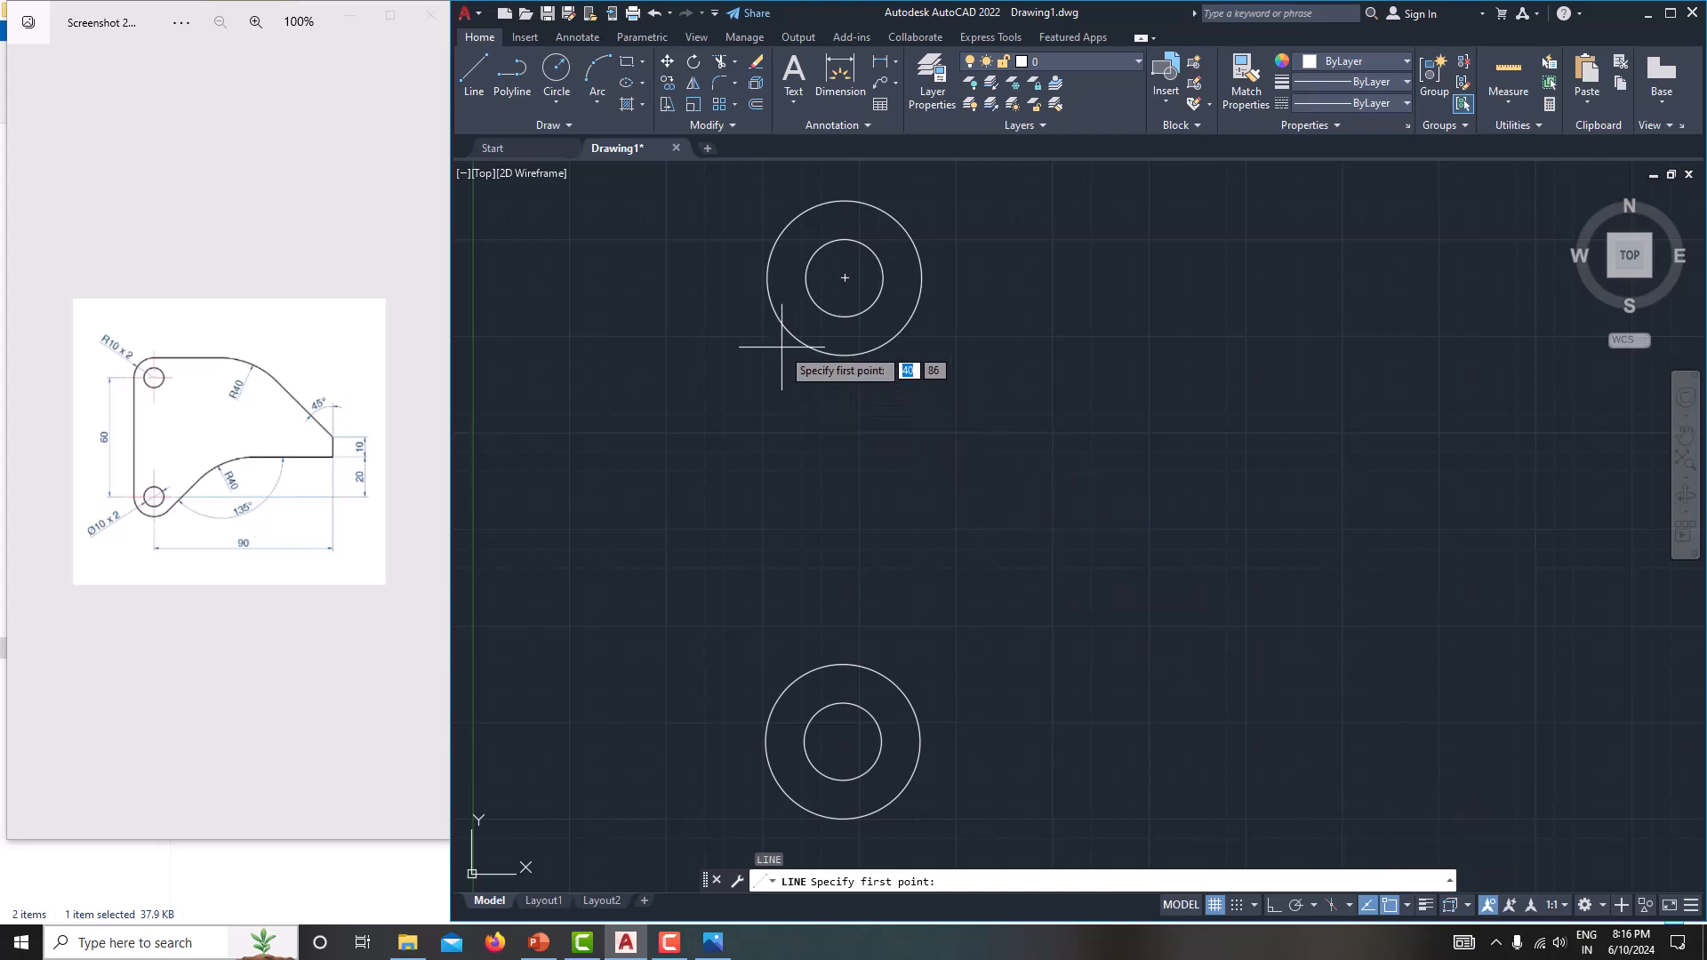
pyautogui.click(766, 279)
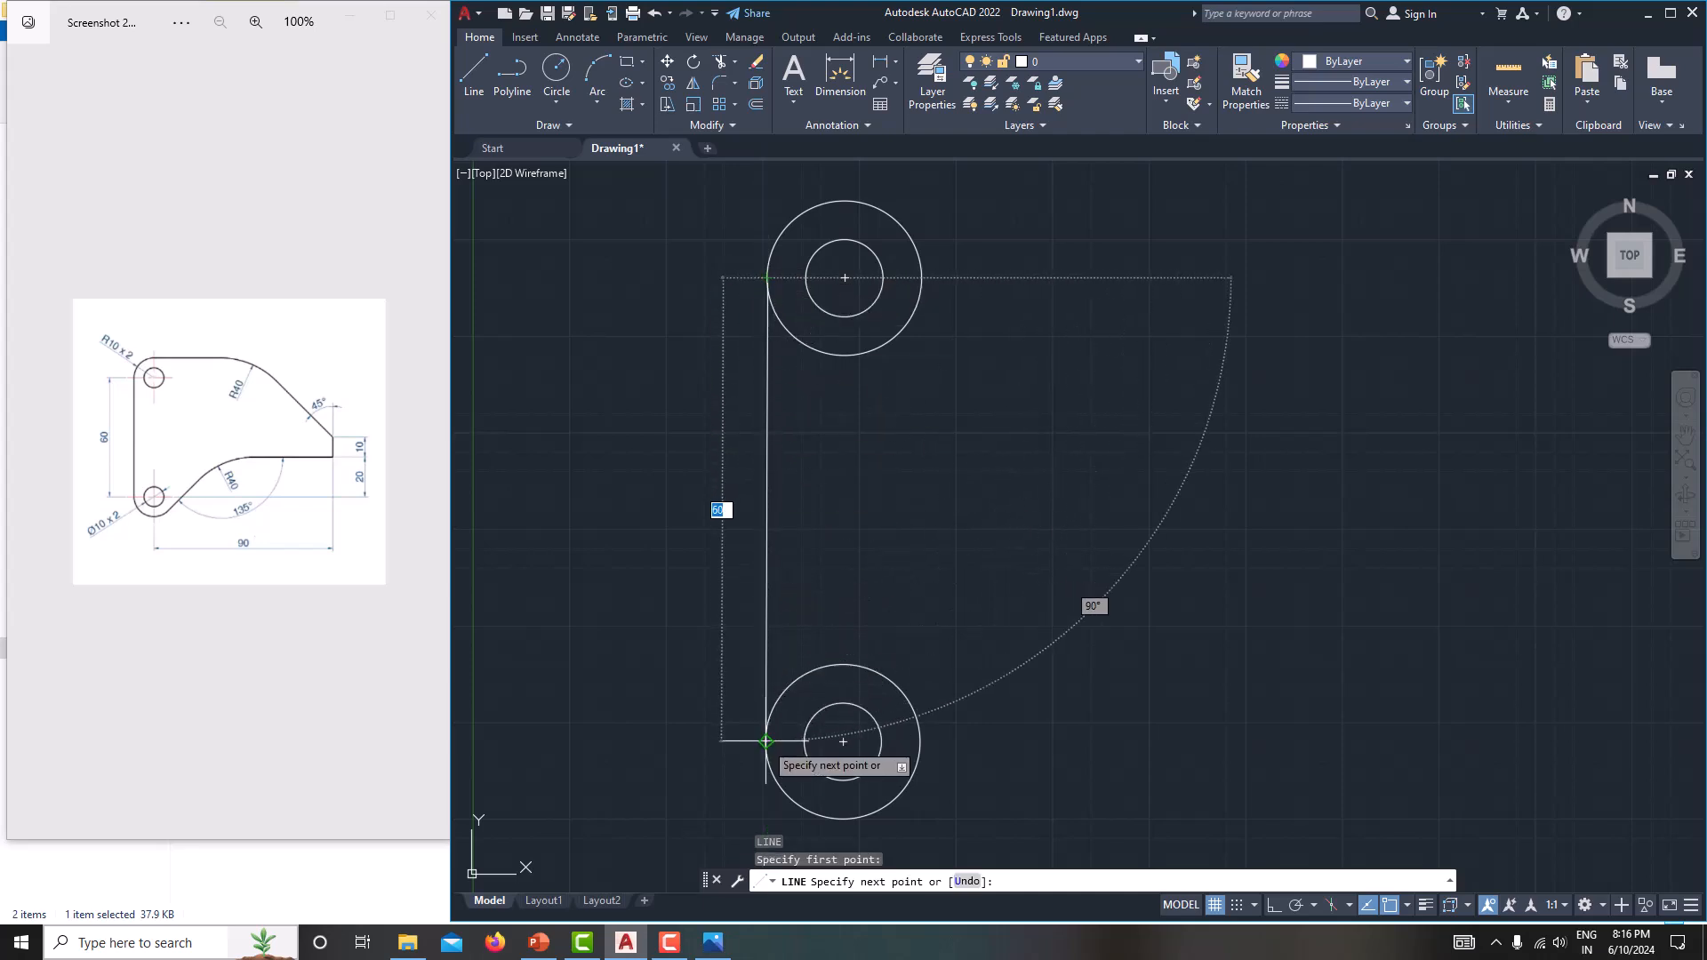
pyautogui.click(767, 740)
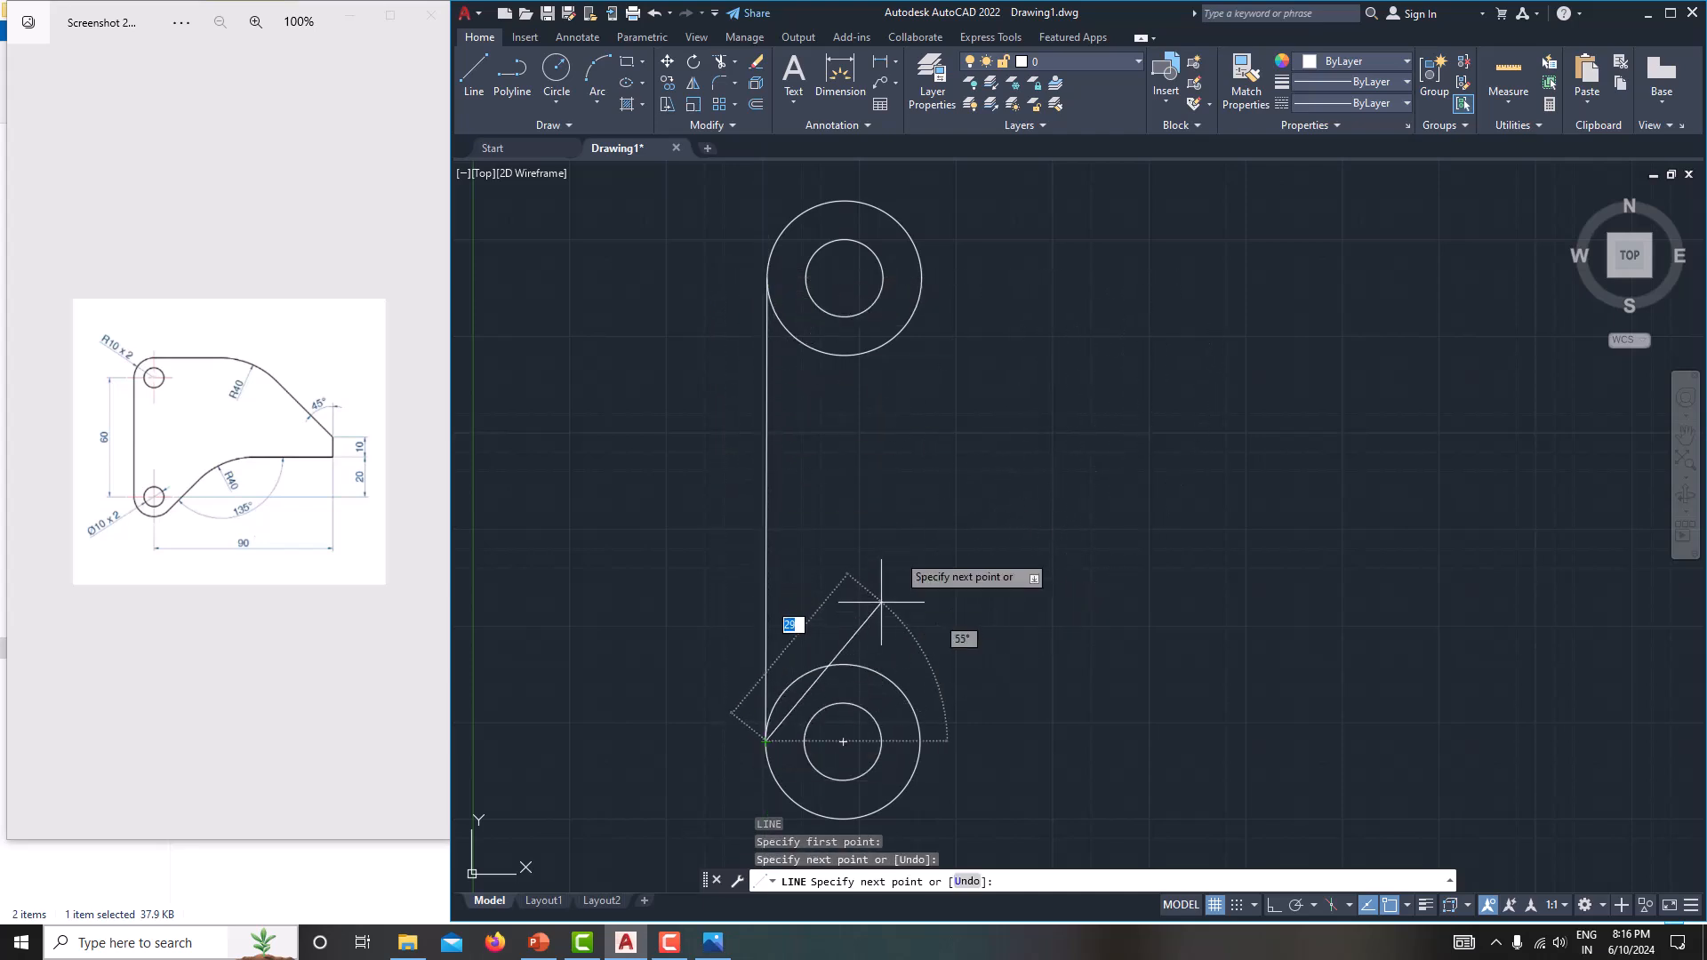
pyautogui.rightClick(943, 440)
pyautogui.click(972, 469)
# Draw a long horizontal line with Ortho on, running right from the top quadrant of the upper outer circle.
pyautogui.scroll(-2, 1006, 403)
pyautogui.moveTo(1006, 403); pyautogui.dragTo(955, 432, button='middle')
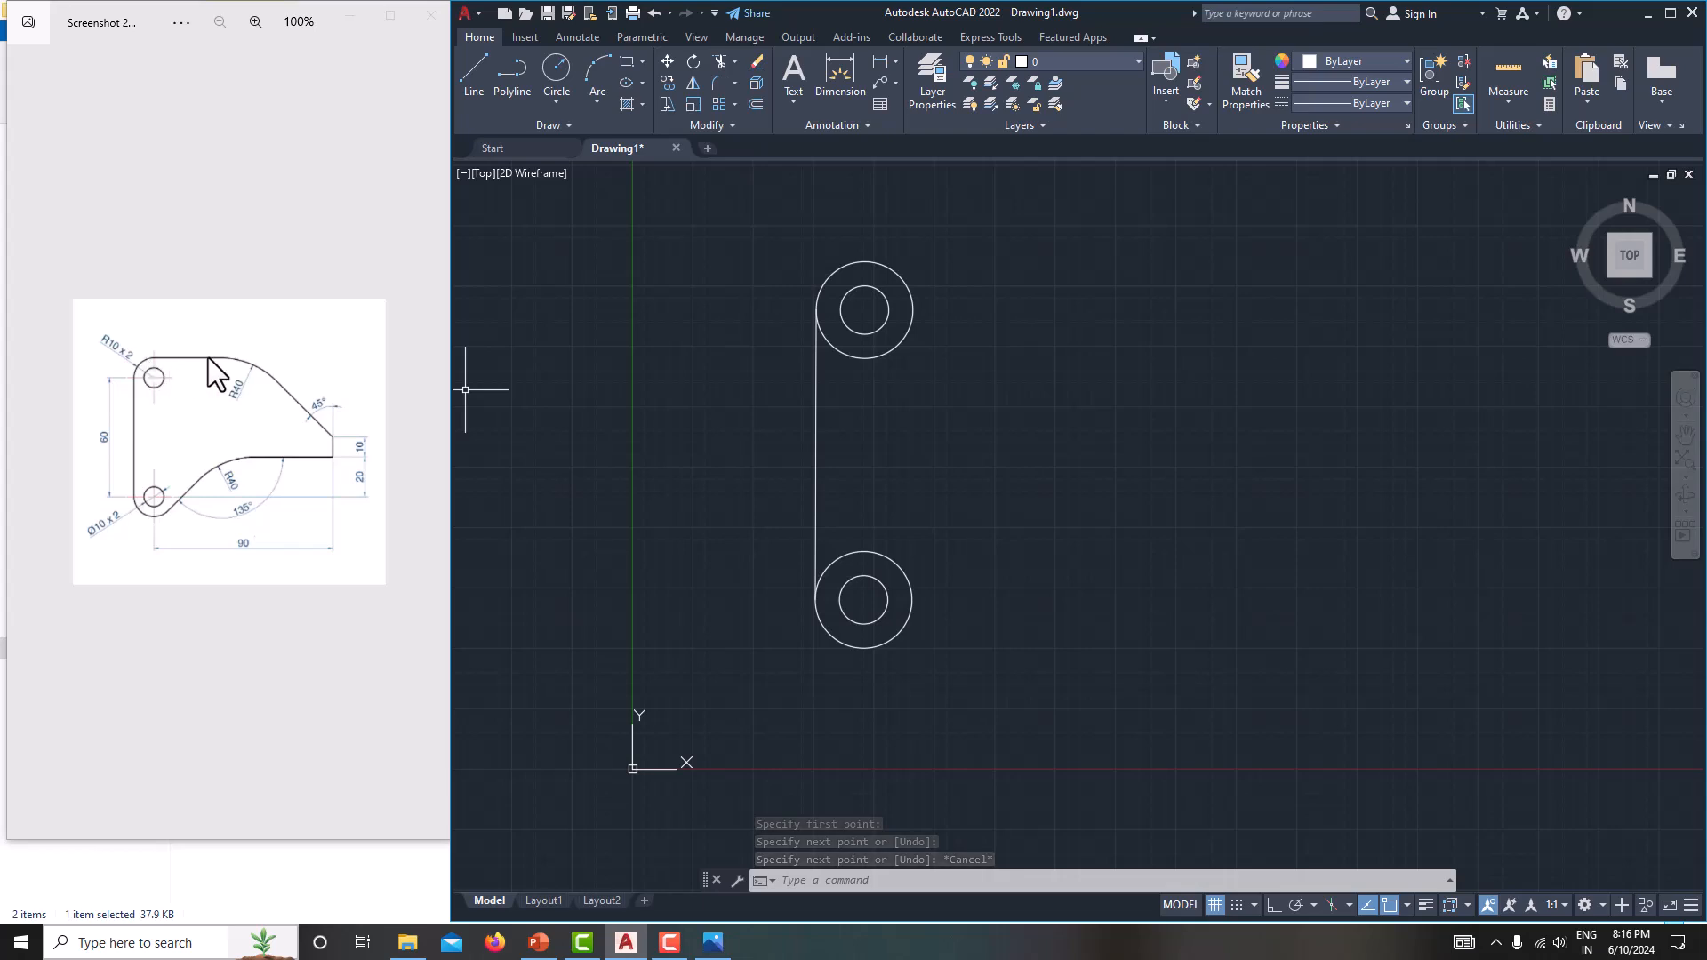
pyautogui.write('L')
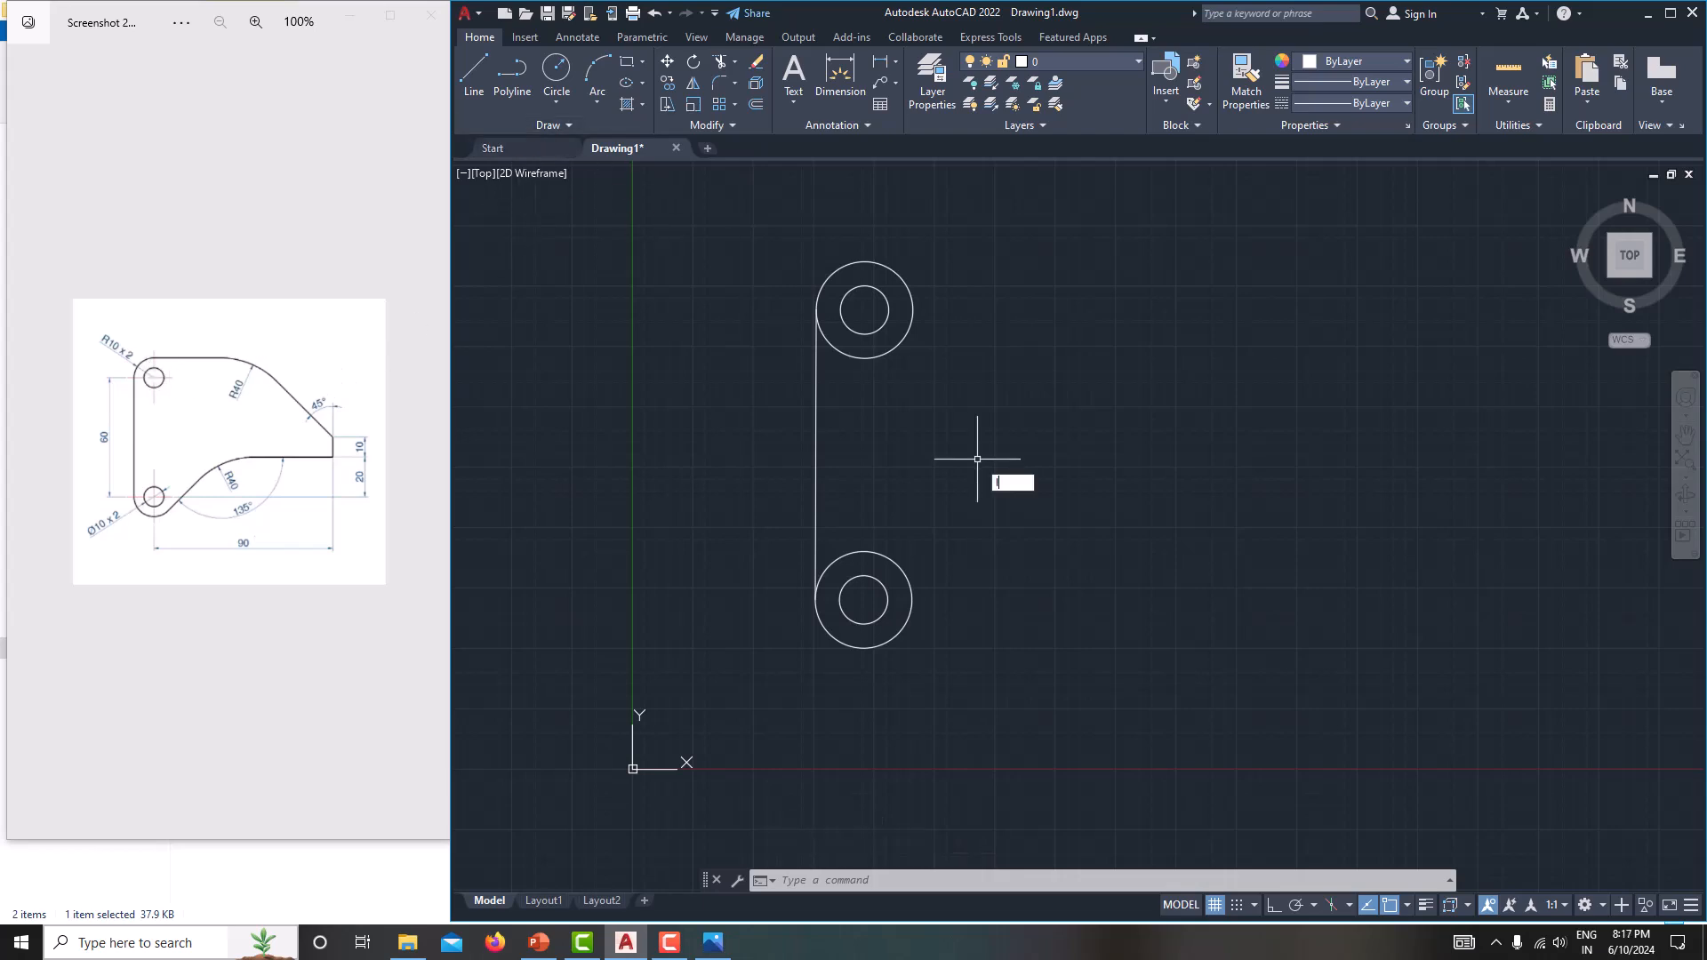
pyautogui.press('Return')
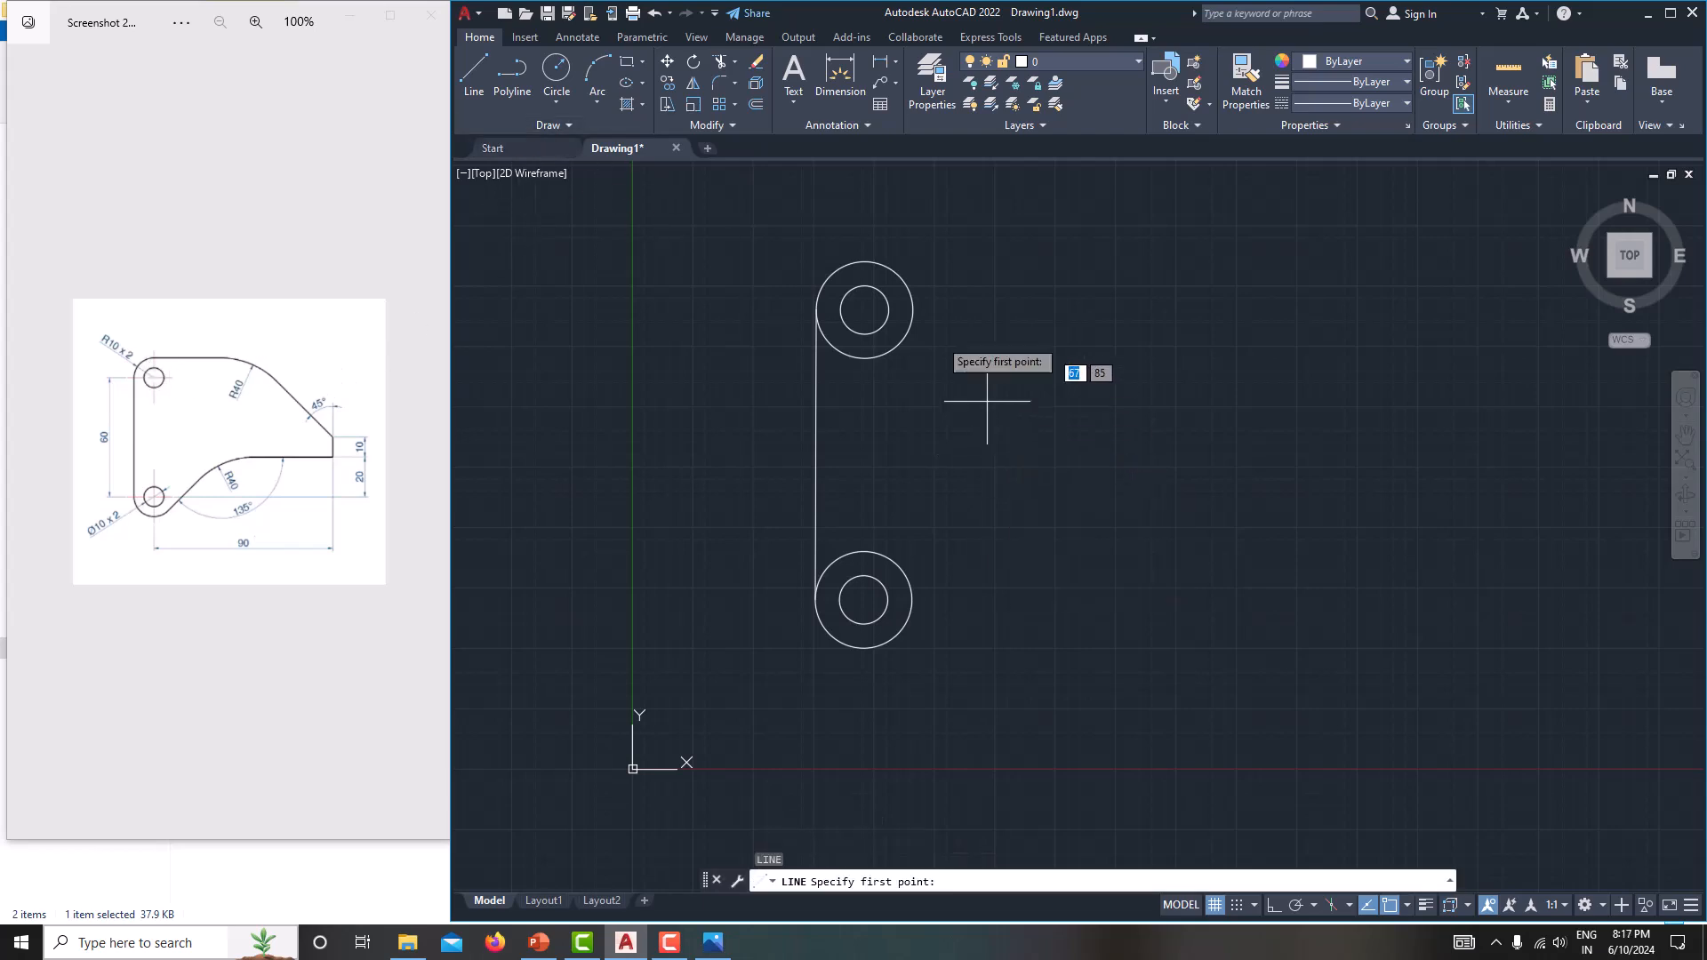
pyautogui.click(864, 262)
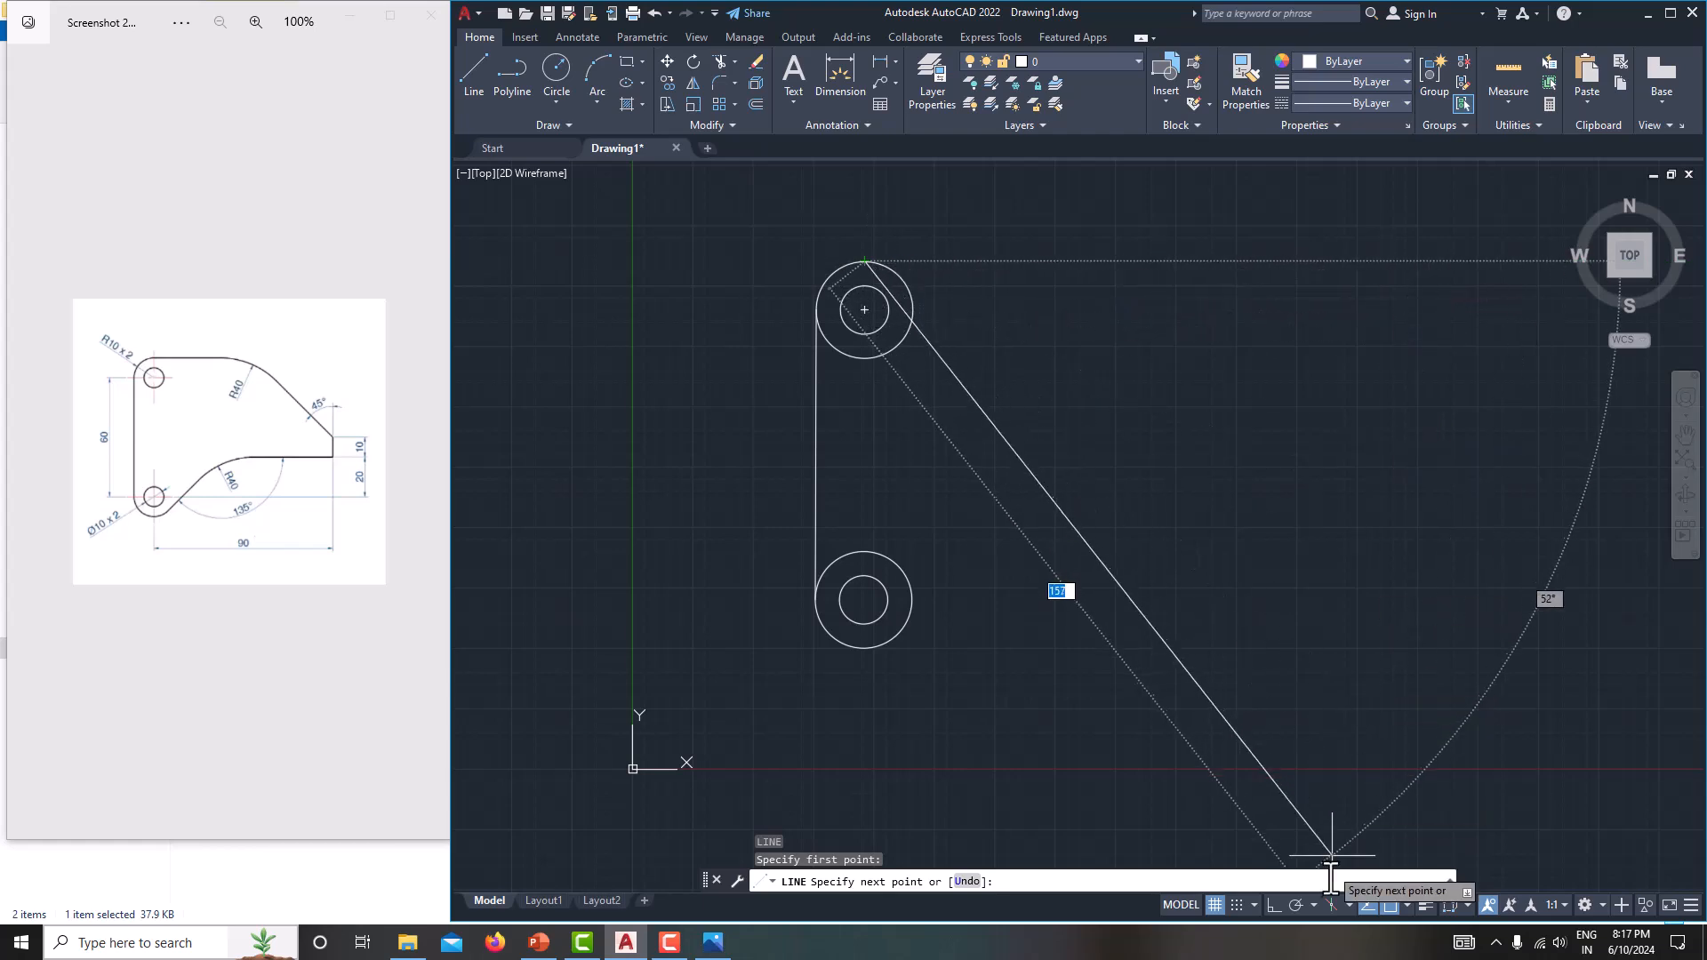
pyautogui.click(1272, 901)
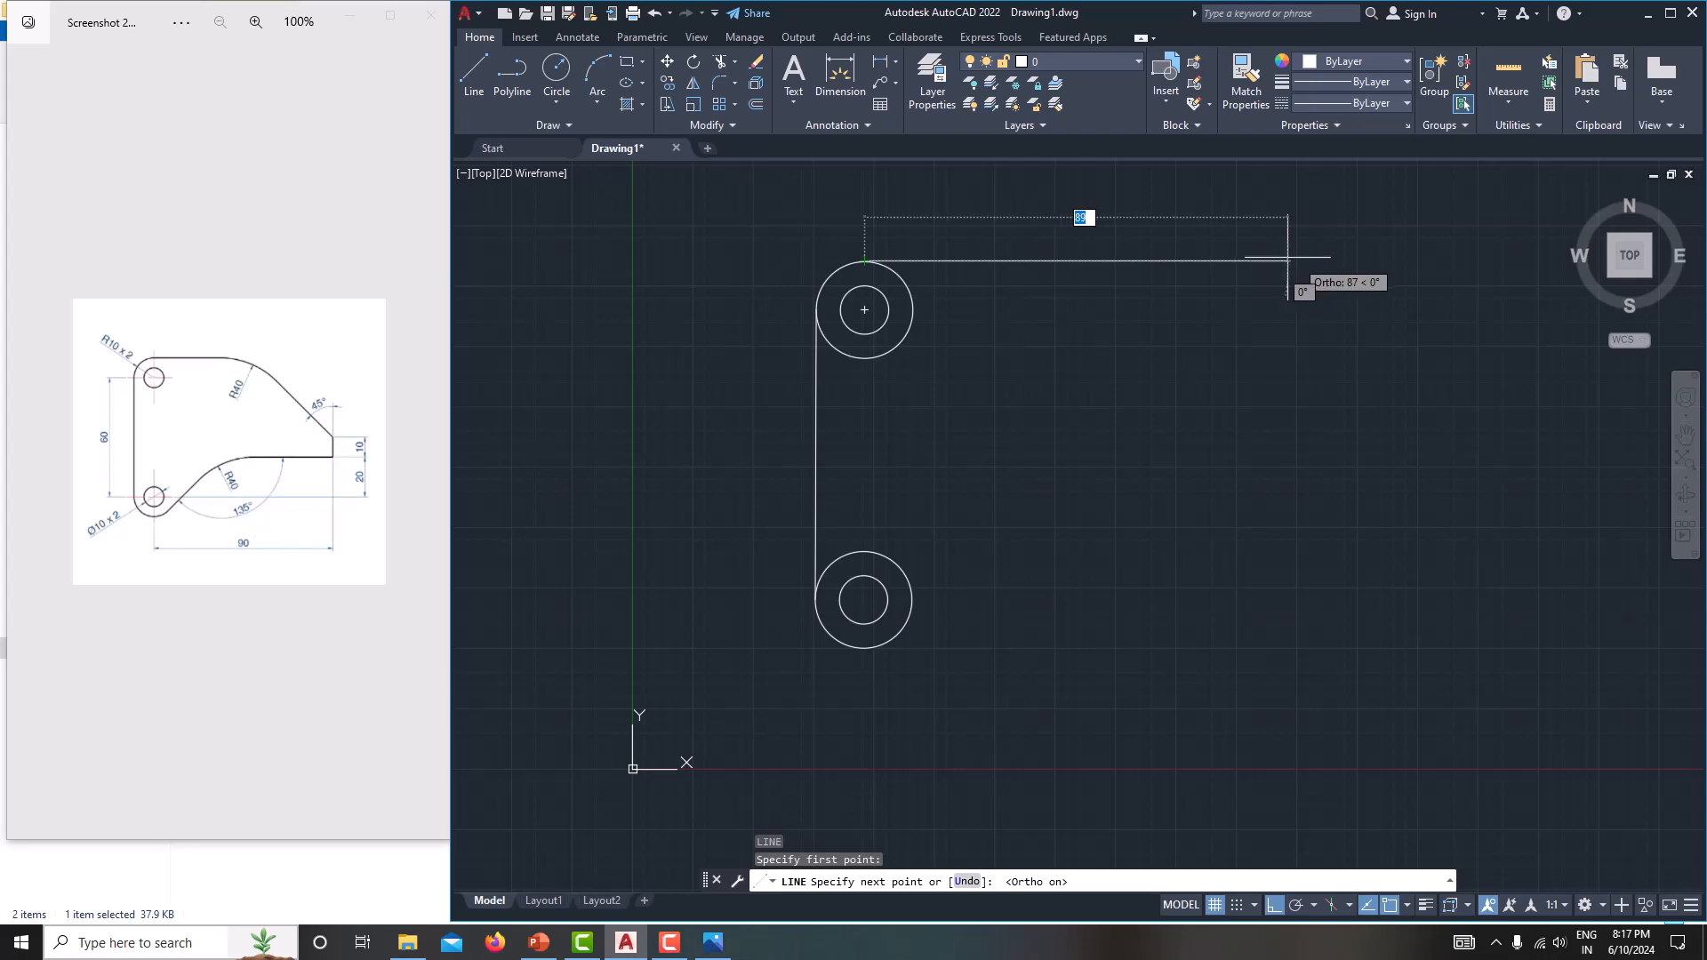
pyautogui.click(1355, 260)
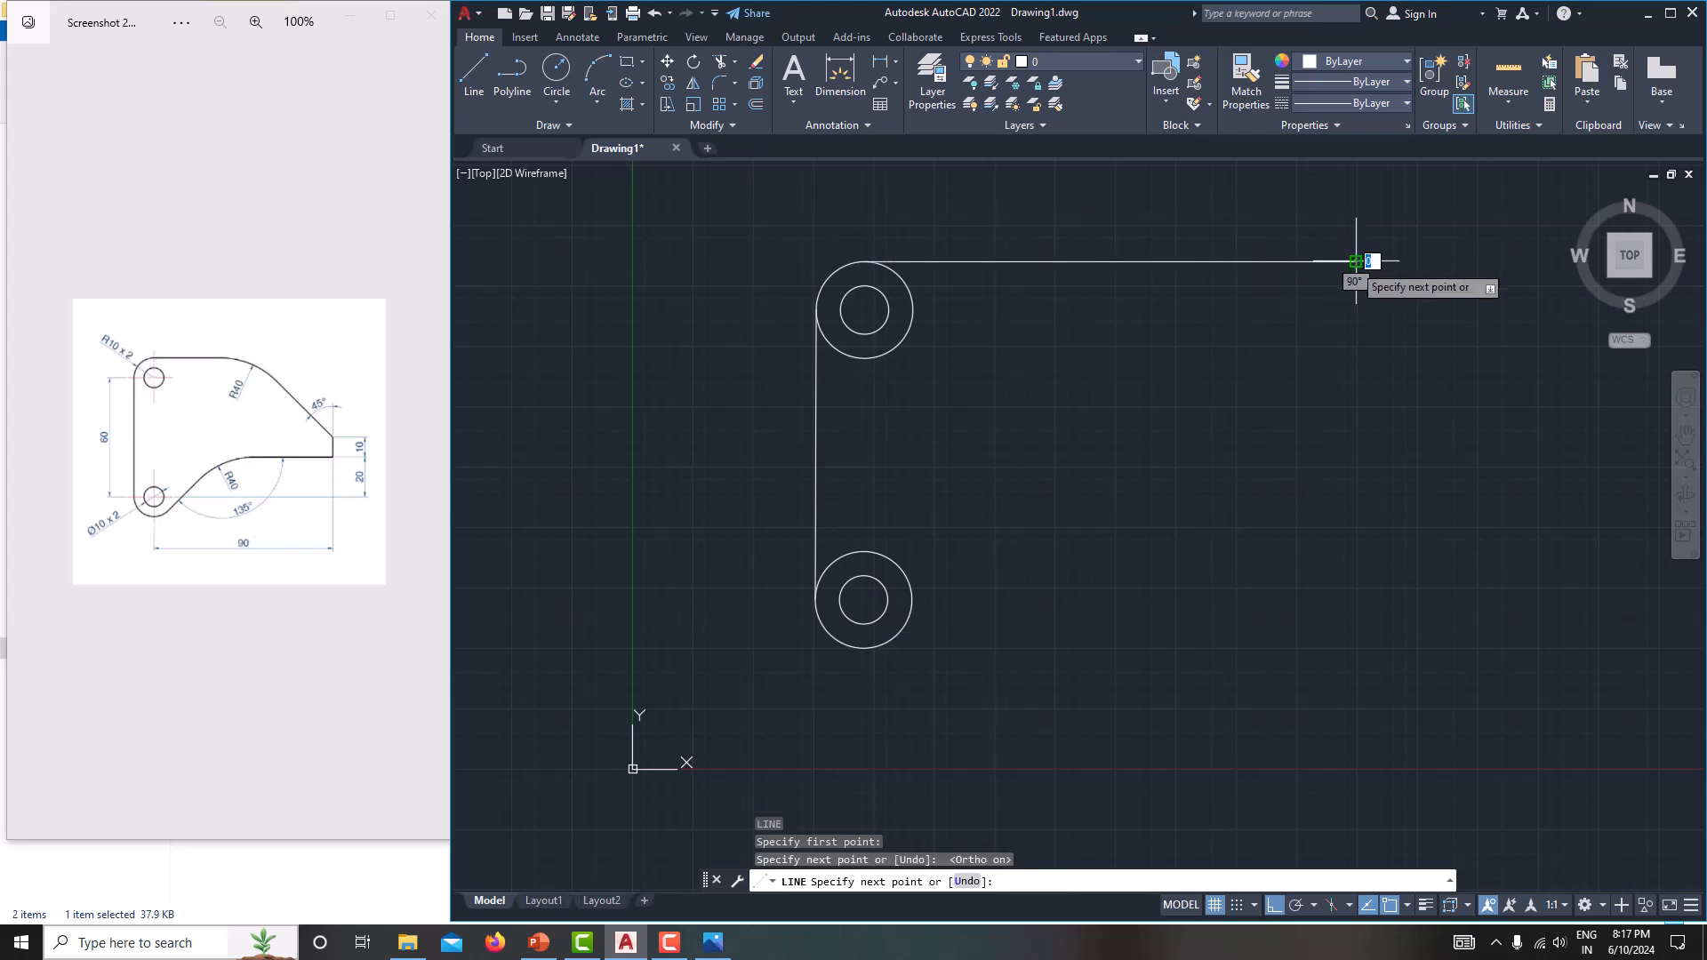
pyautogui.rightClick(1260, 352)
pyautogui.click(1307, 383)
# Draw connected lines from the lower hole's centre: 90 mm to the right, 20 mm up and another 10 mm up.
pyautogui.moveTo(1244, 431); pyautogui.dragTo(1153, 450, button='middle')
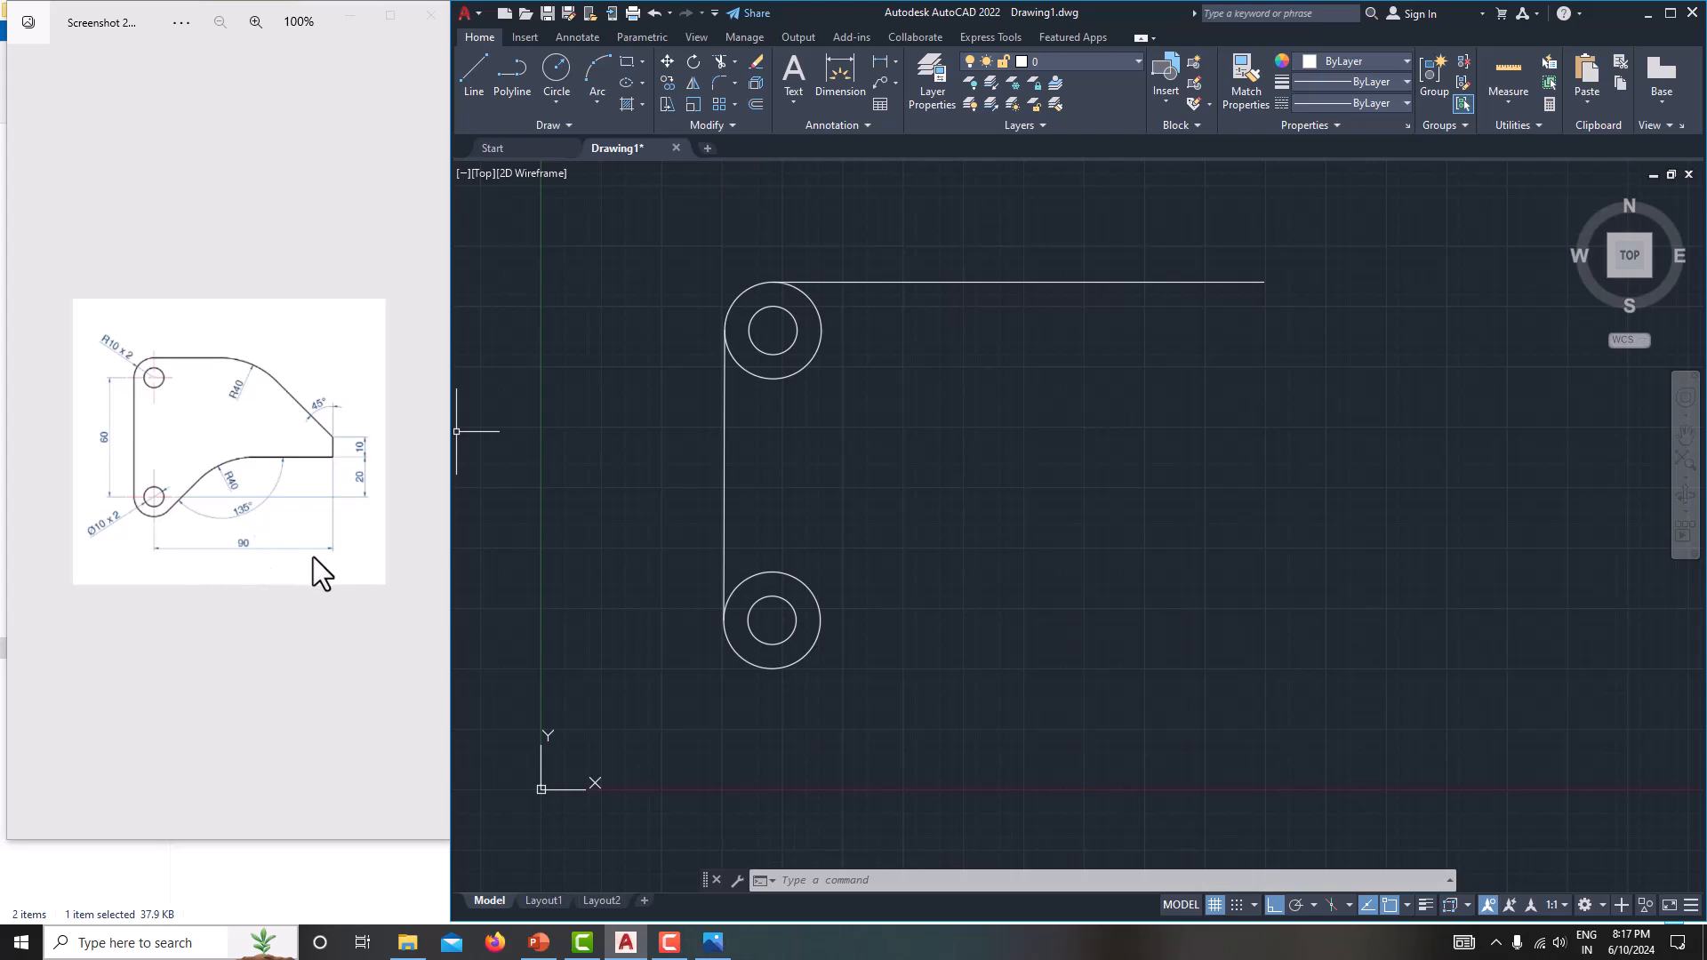
pyautogui.write('l')
pyautogui.press('Return')
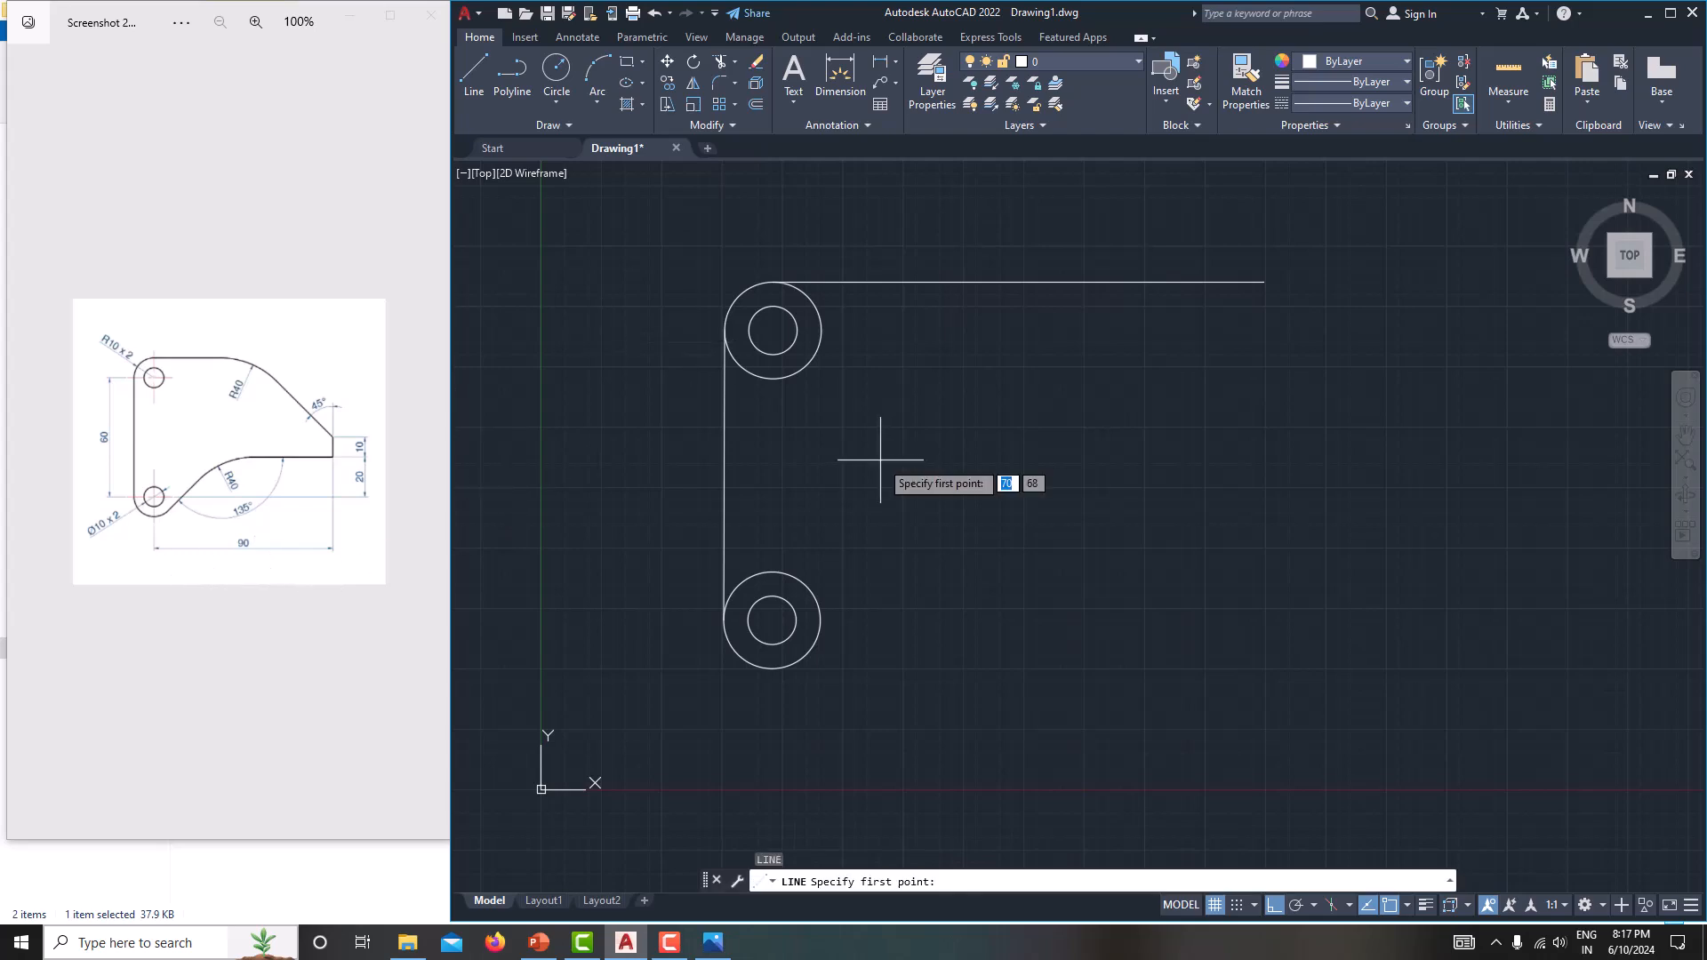
pyautogui.click(771, 620)
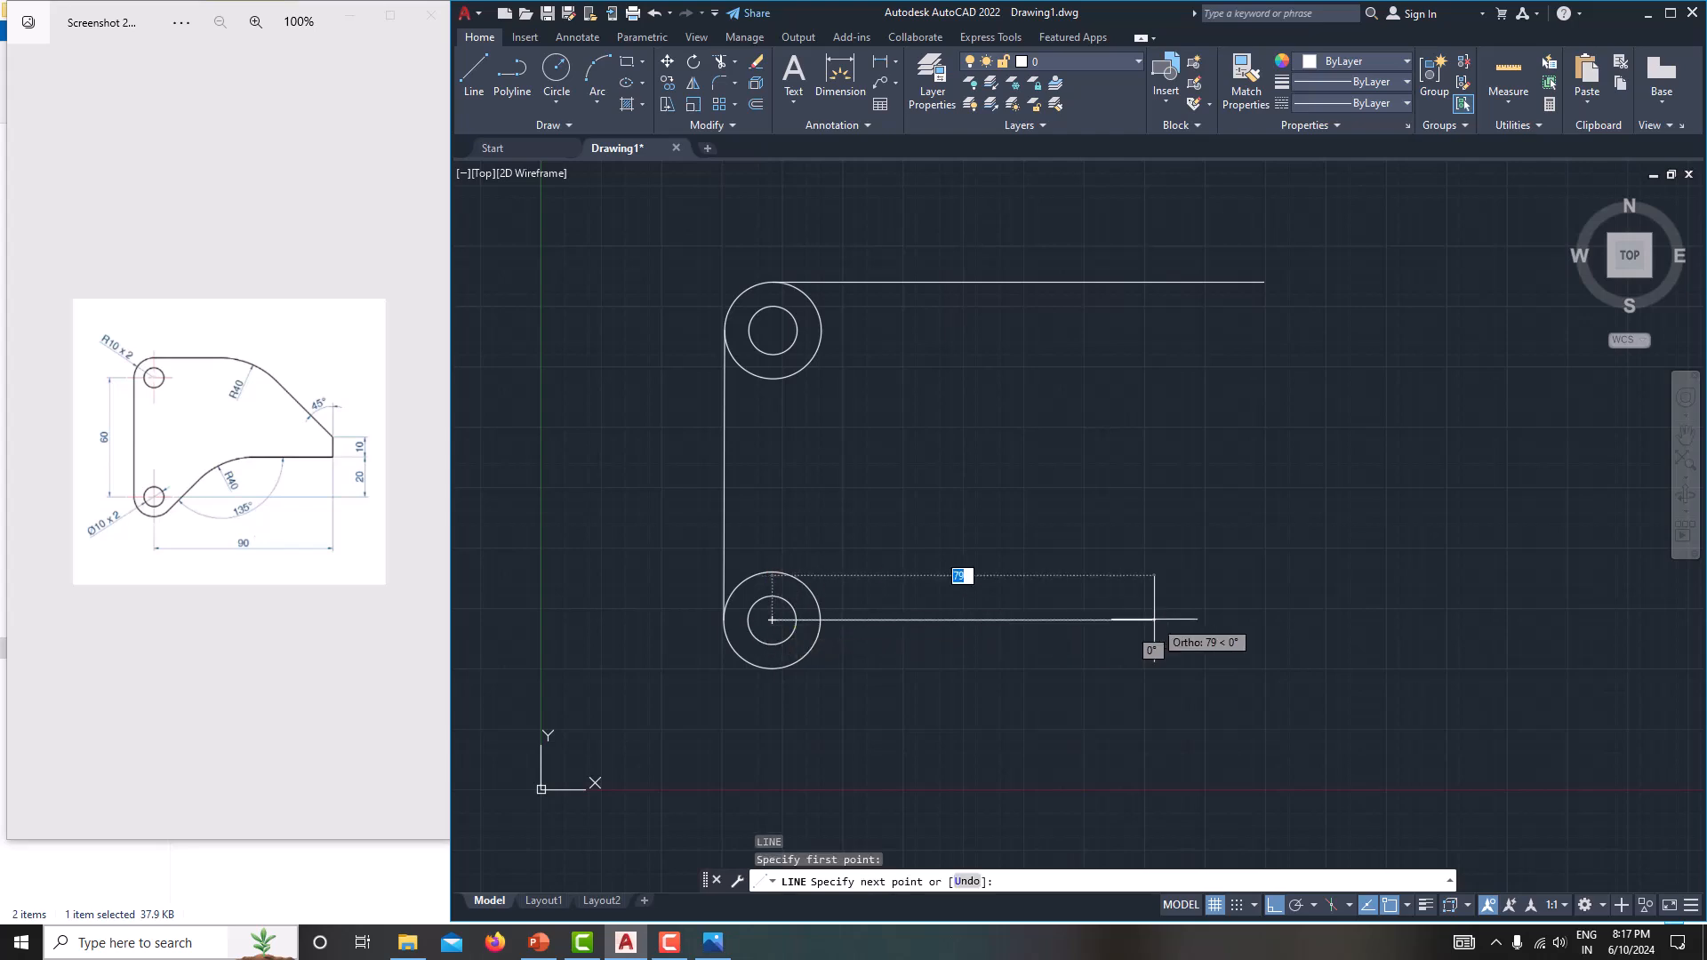
pyautogui.write('90')
pyautogui.press('Return')
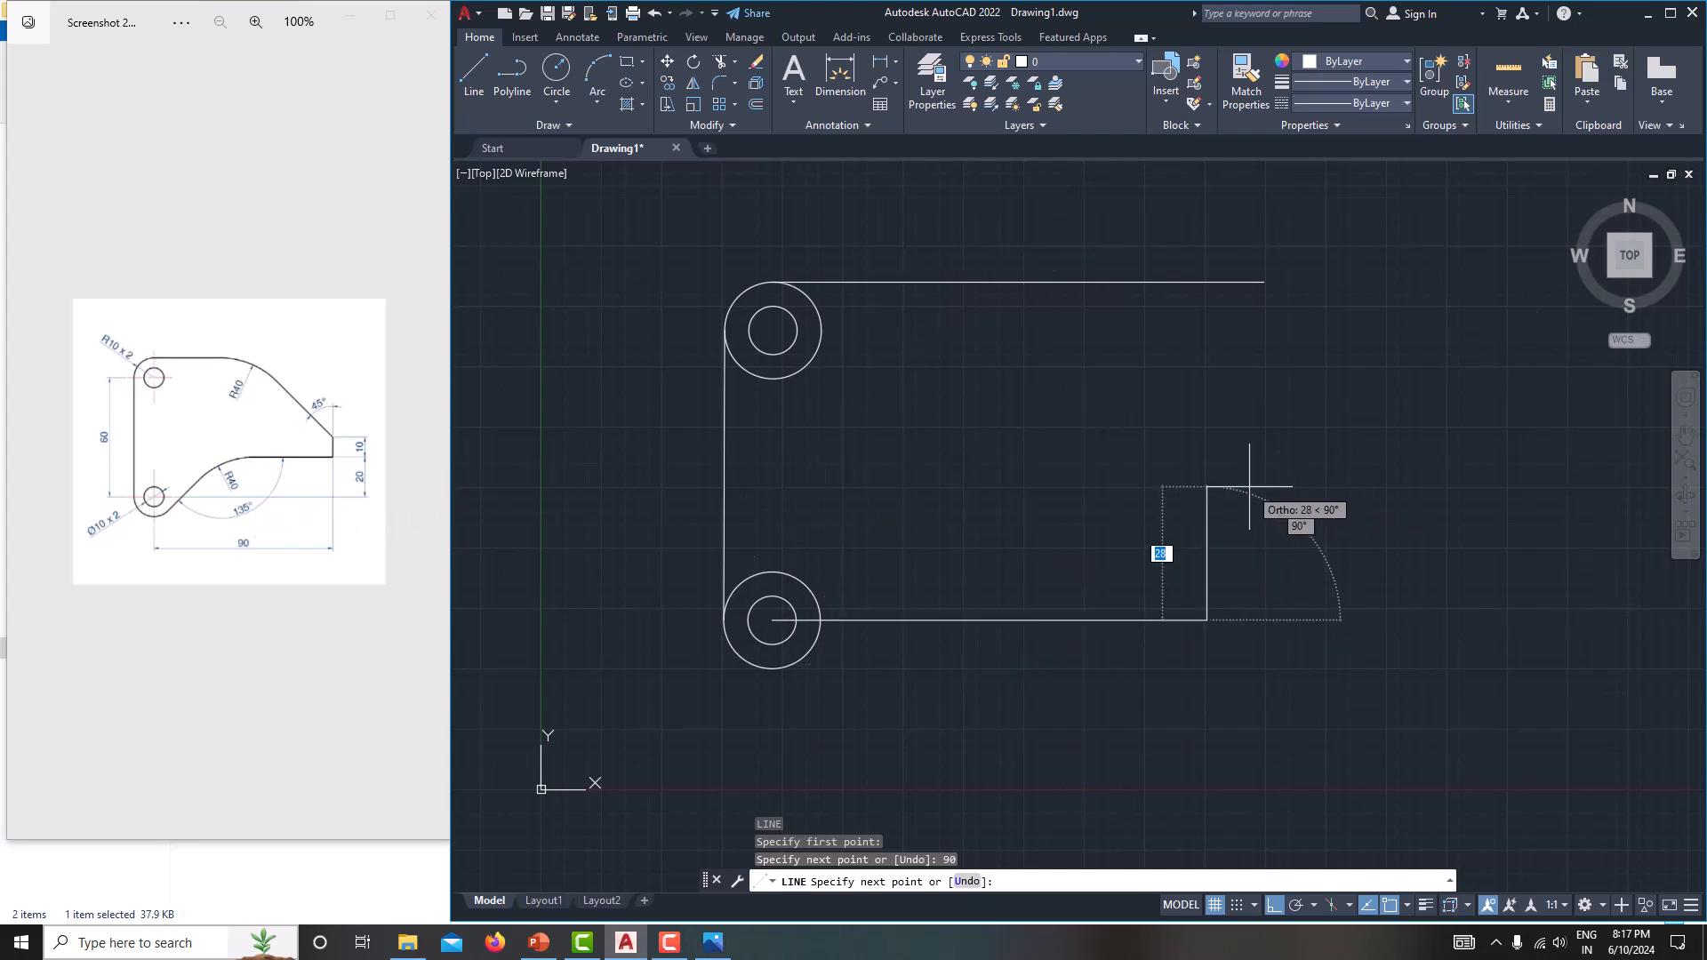
pyautogui.write('20')
pyautogui.press('Return')
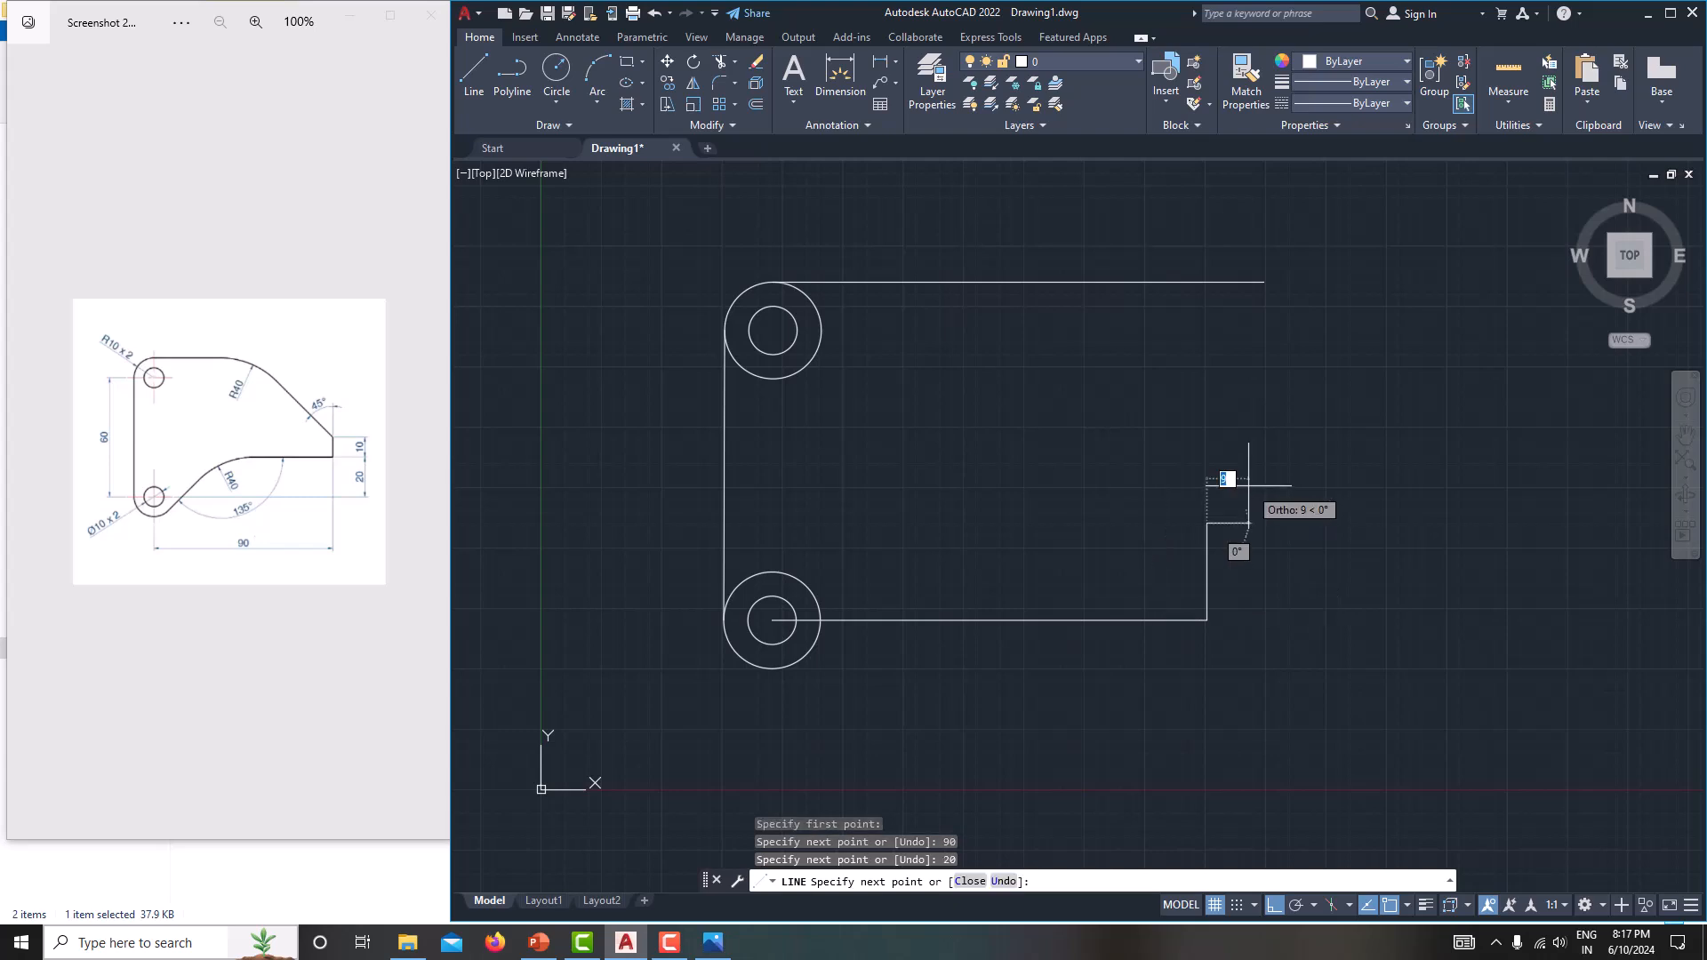
pyautogui.write('10')
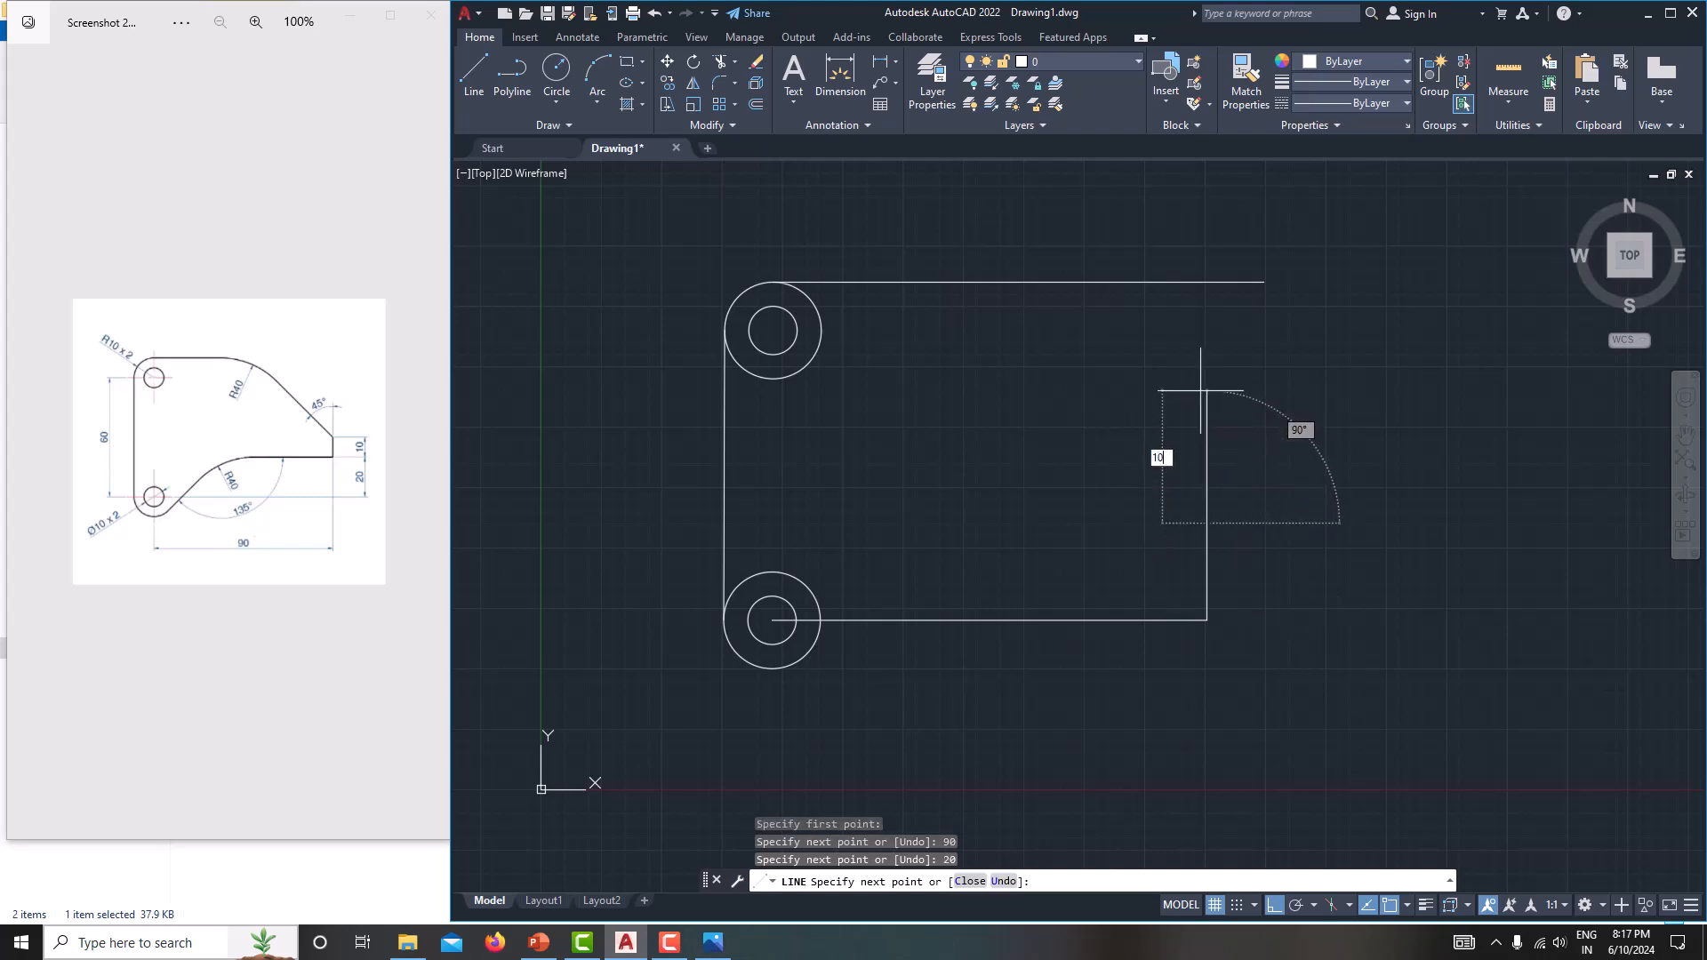
pyautogui.press('Return')
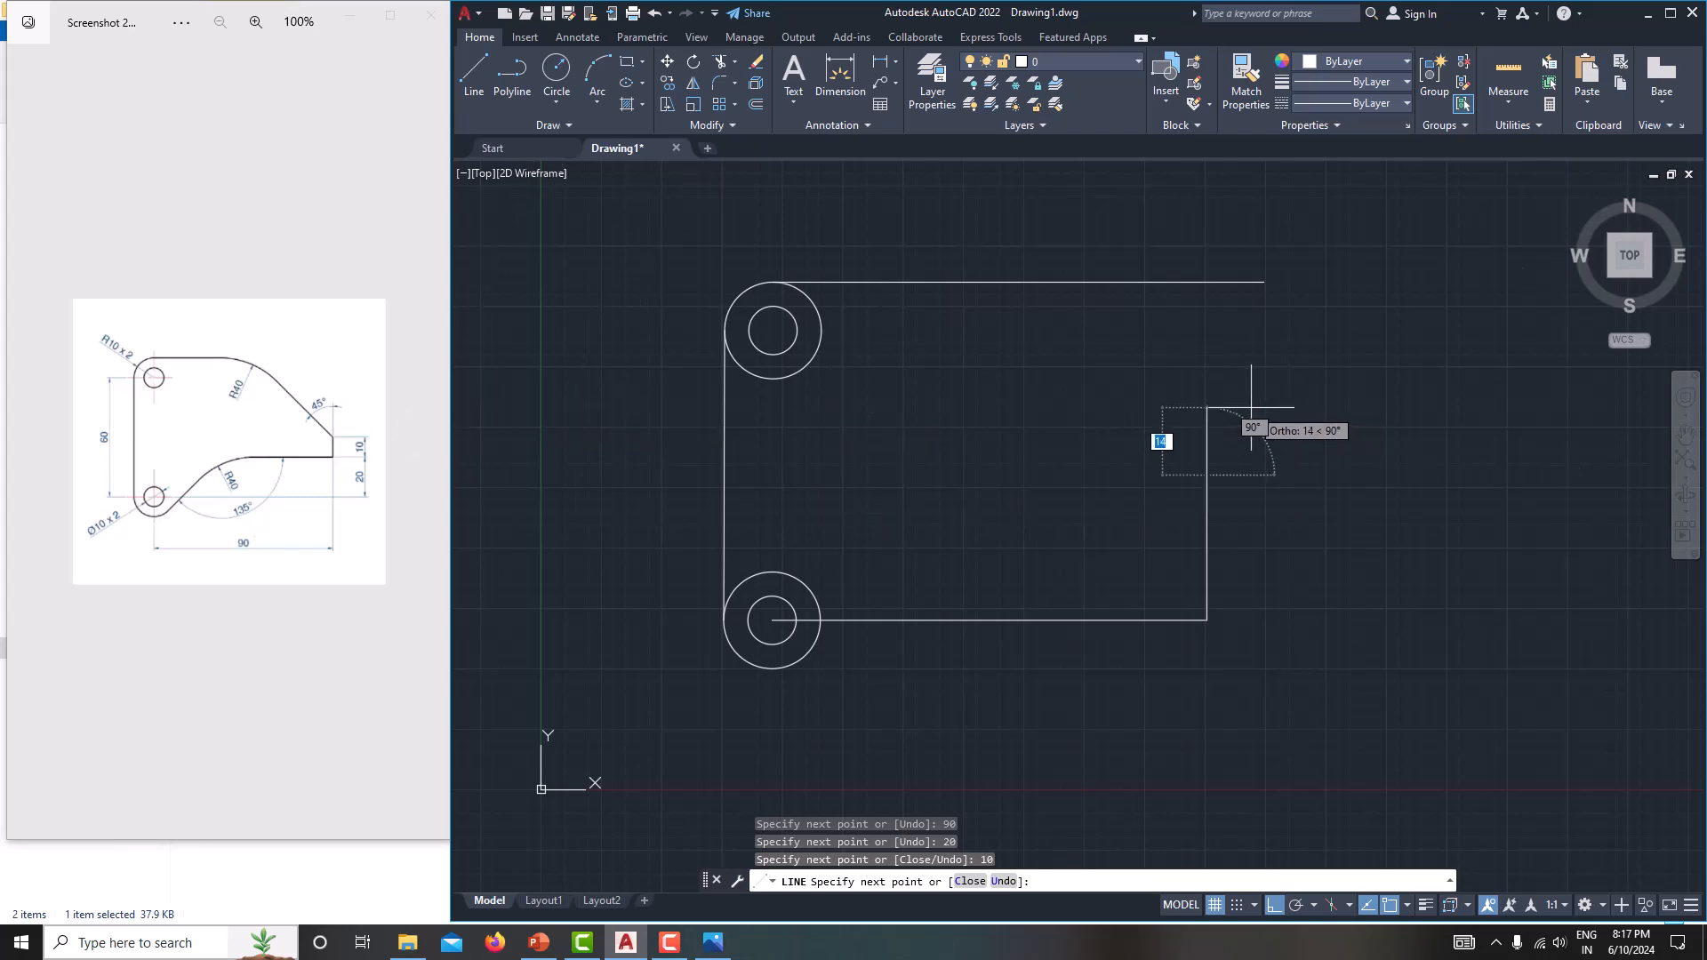
# Continue from the upper end of the vertical edge with a line about 85 mm long at 135°, with Ortho off, and end the chain.
pyautogui.press('F8')
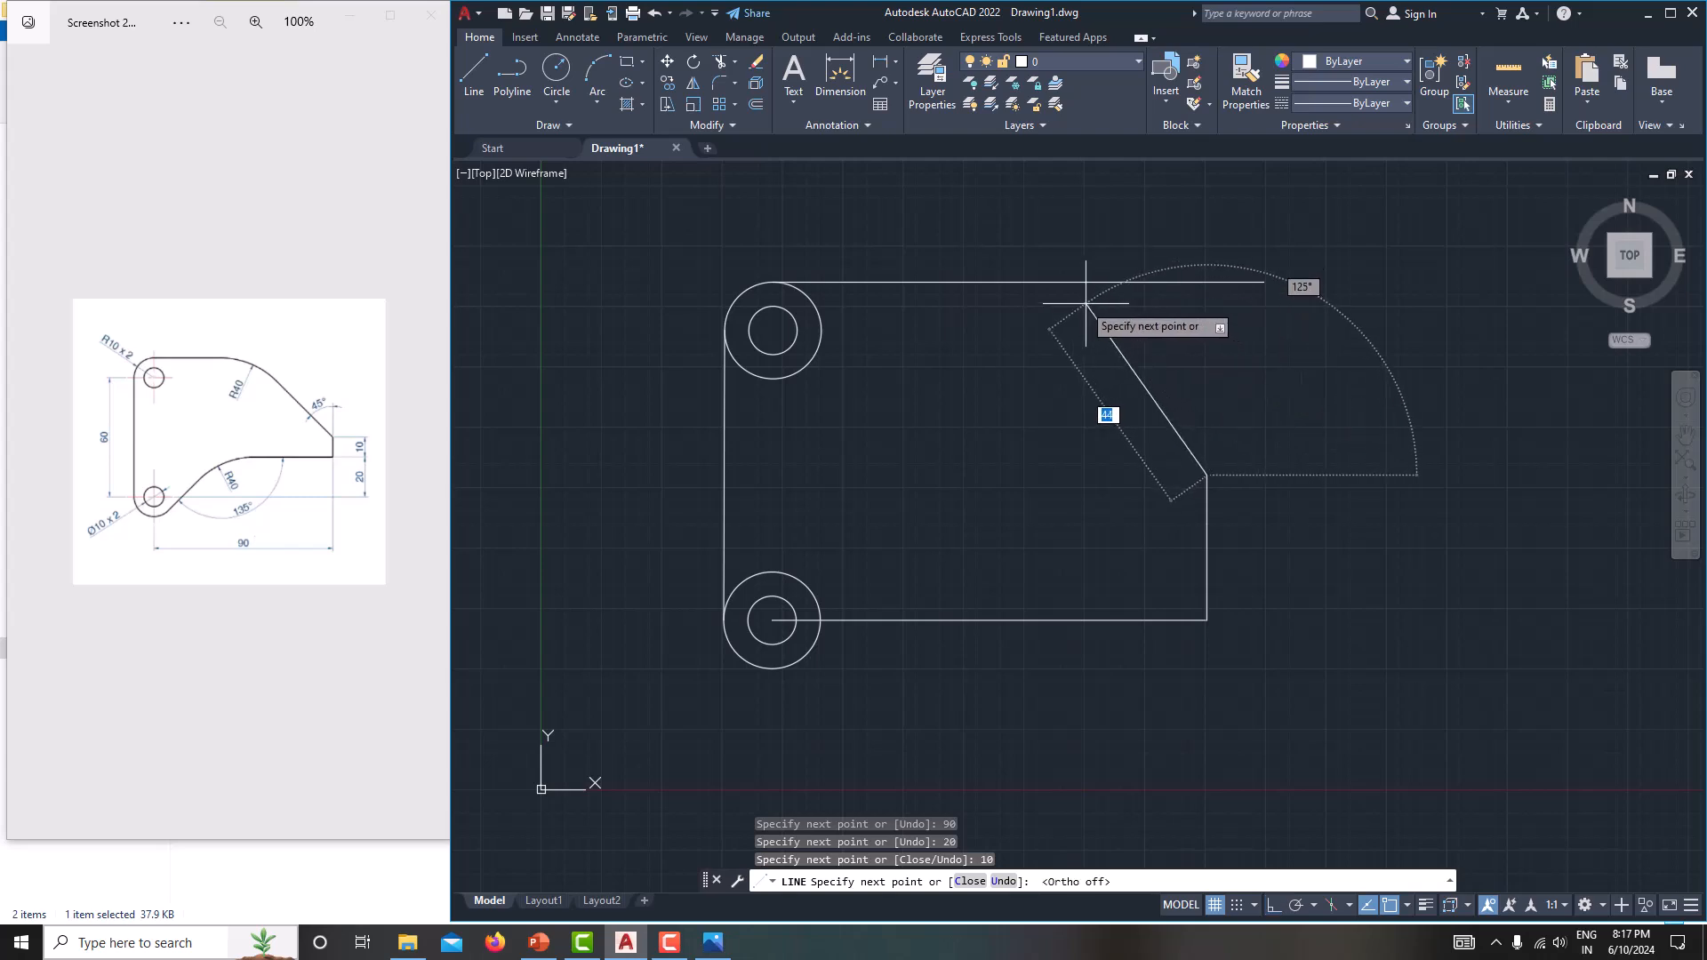
pyautogui.moveTo(1010, 229); pyautogui.dragTo(970, 461, button='middle')
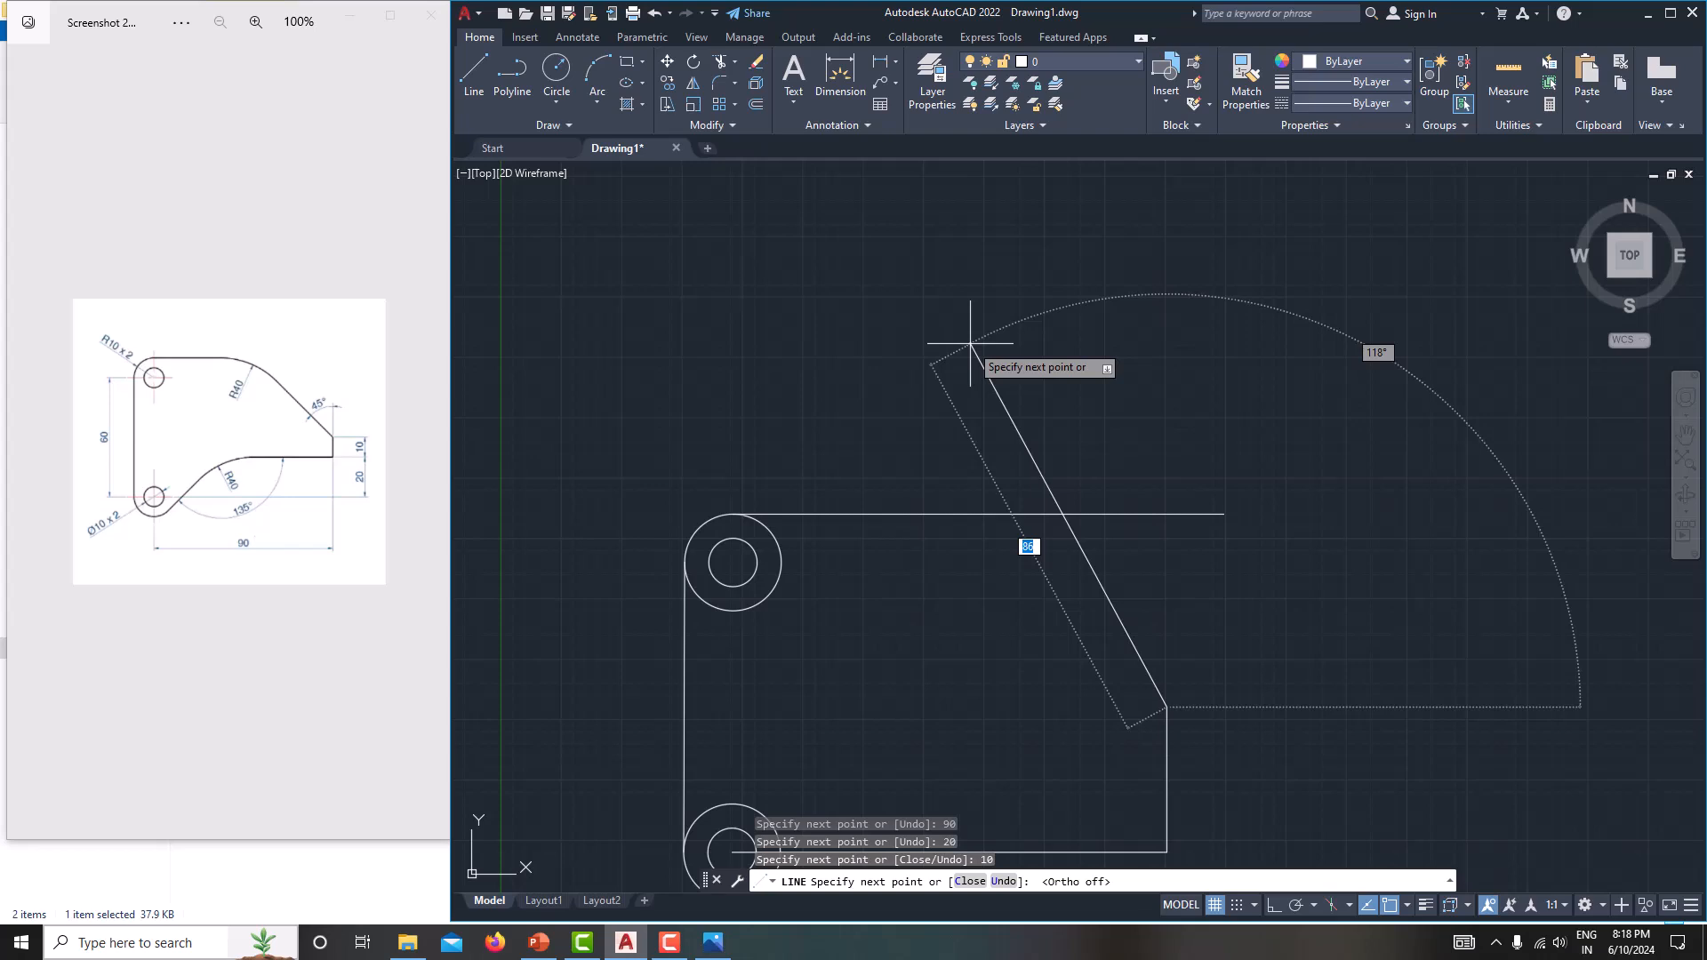
pyautogui.press('Tab')
pyautogui.write('135')
pyautogui.press('Return')
pyautogui.rightClick(970, 343)
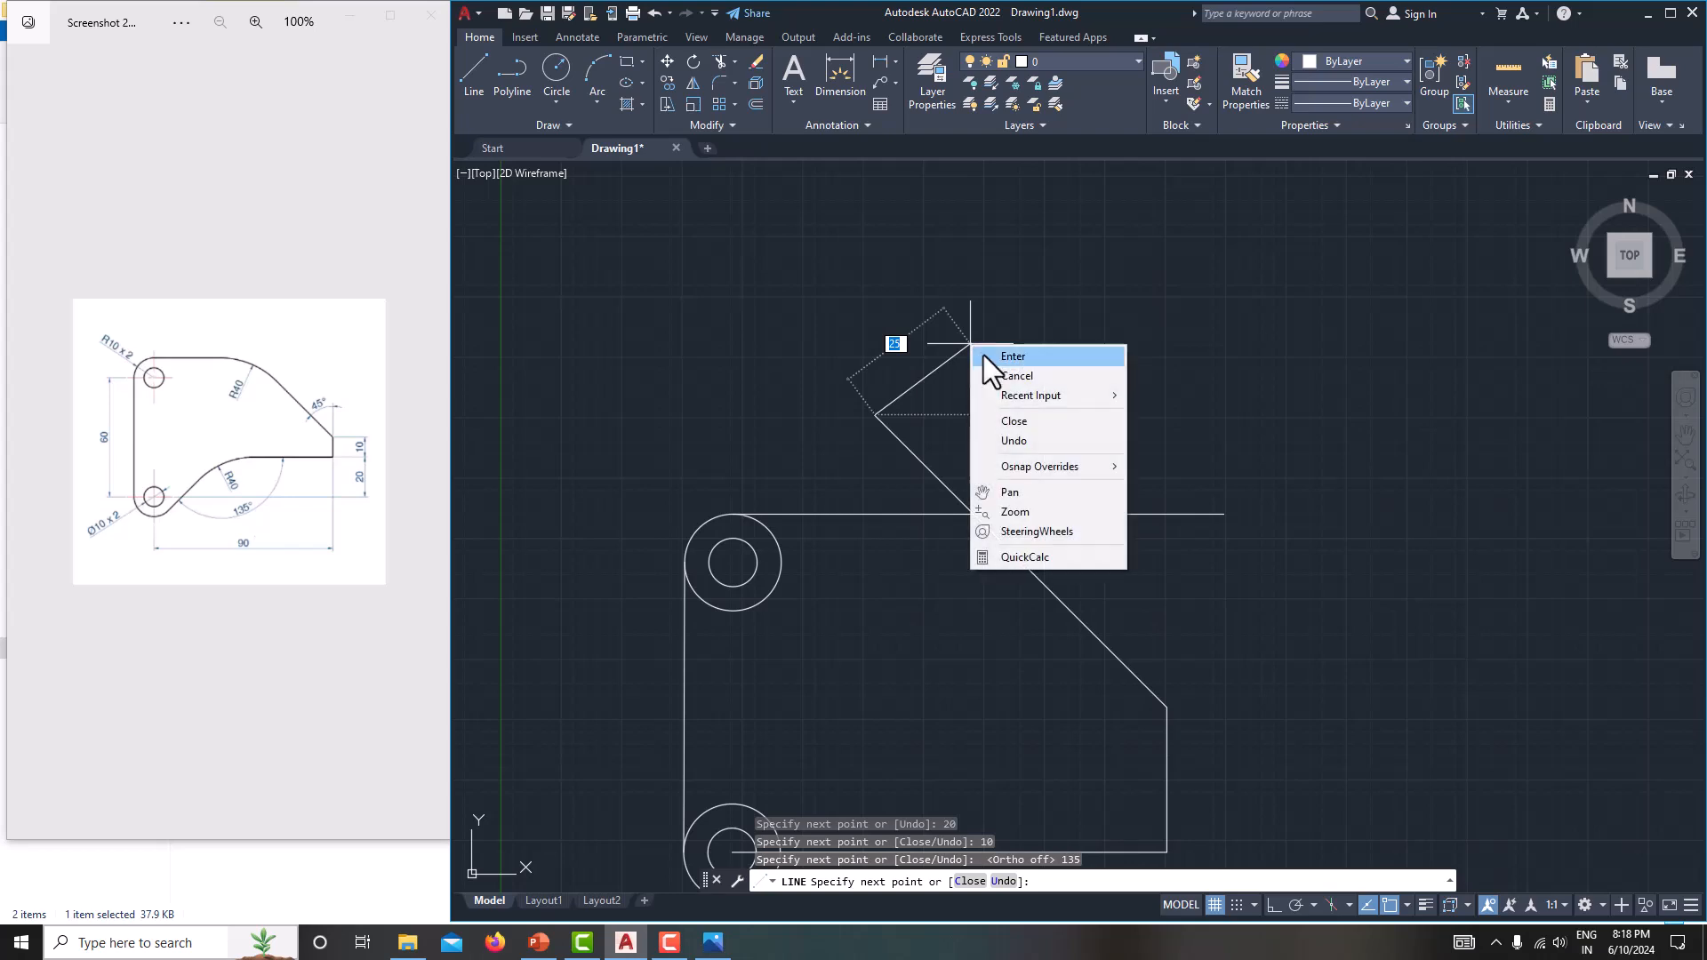
pyautogui.click(1049, 373)
# Draw a horizontal line about 87 mm to the left from the joint between the 20 mm and 10 mm vertical segments, with Ortho on.
pyautogui.moveTo(1085, 385); pyautogui.dragTo(1107, 256, button='middle')
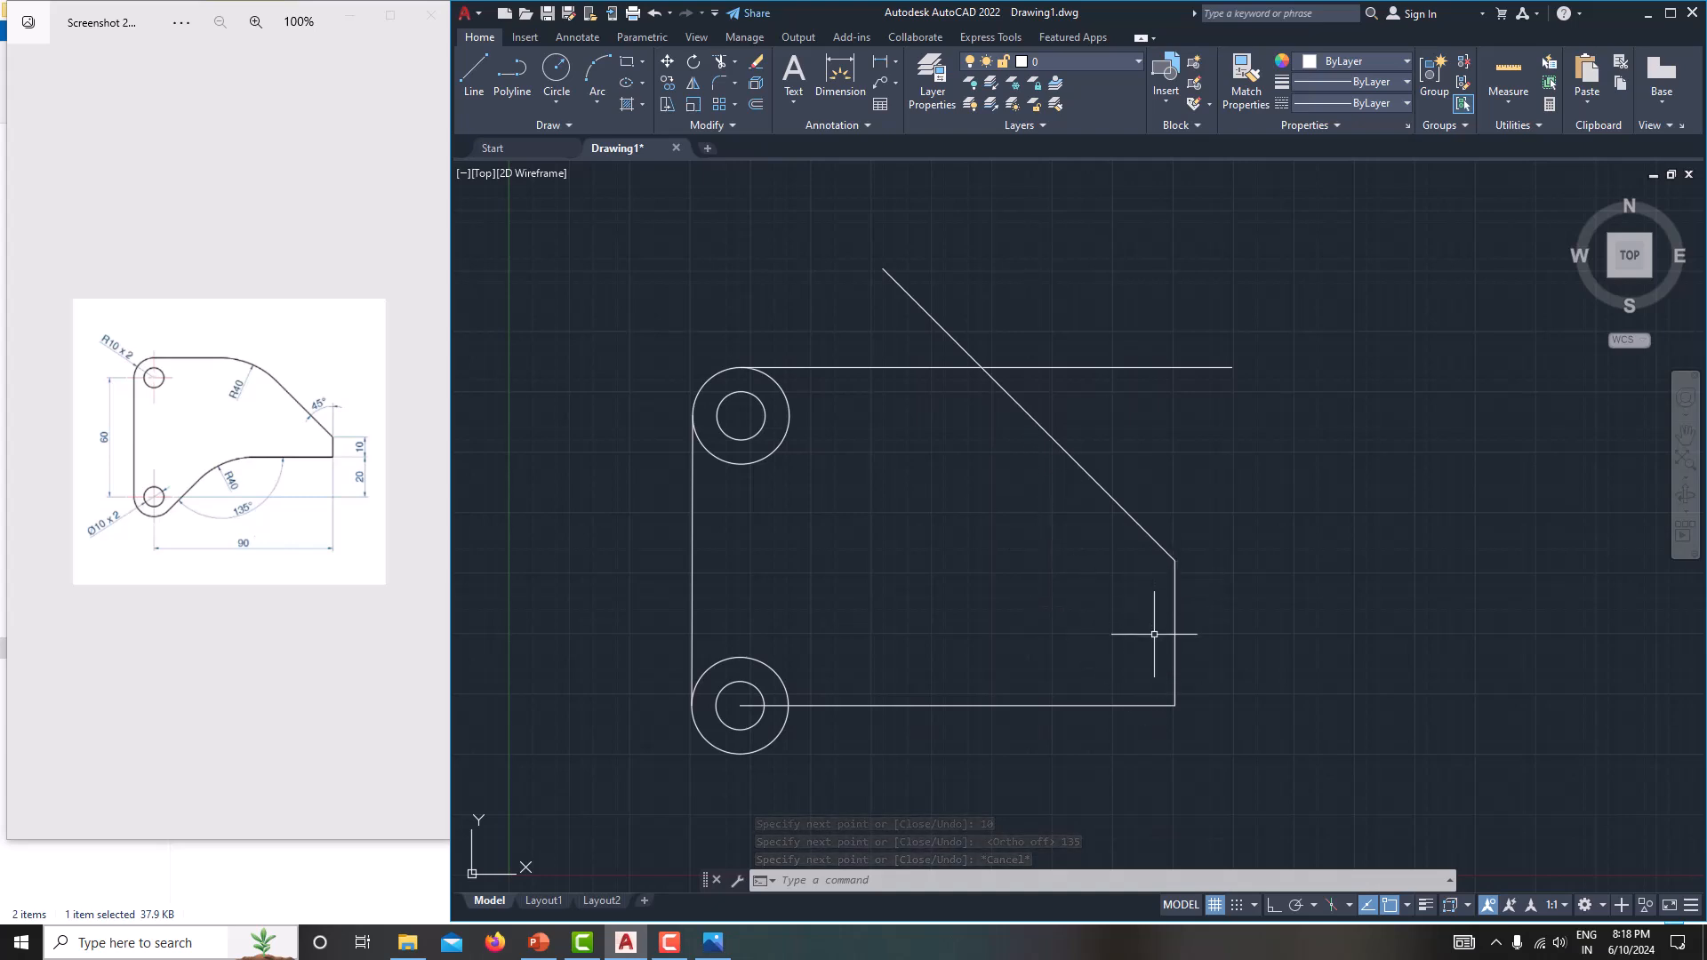
pyautogui.write('l')
pyautogui.press('Return')
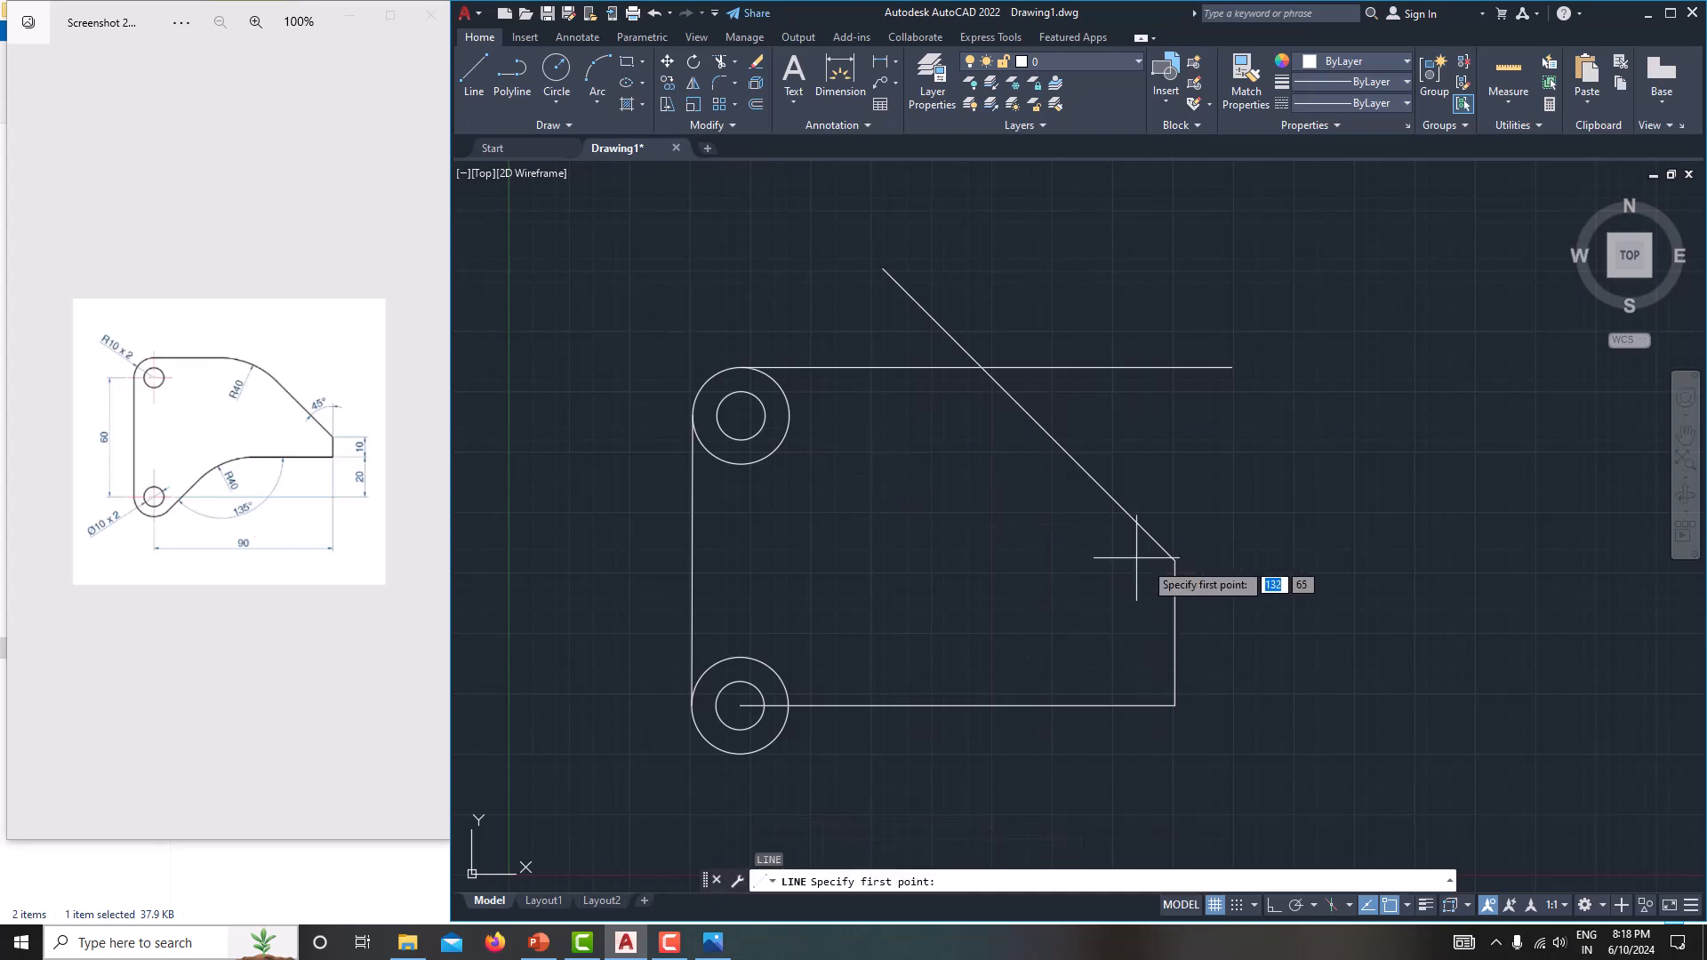
pyautogui.click(1174, 608)
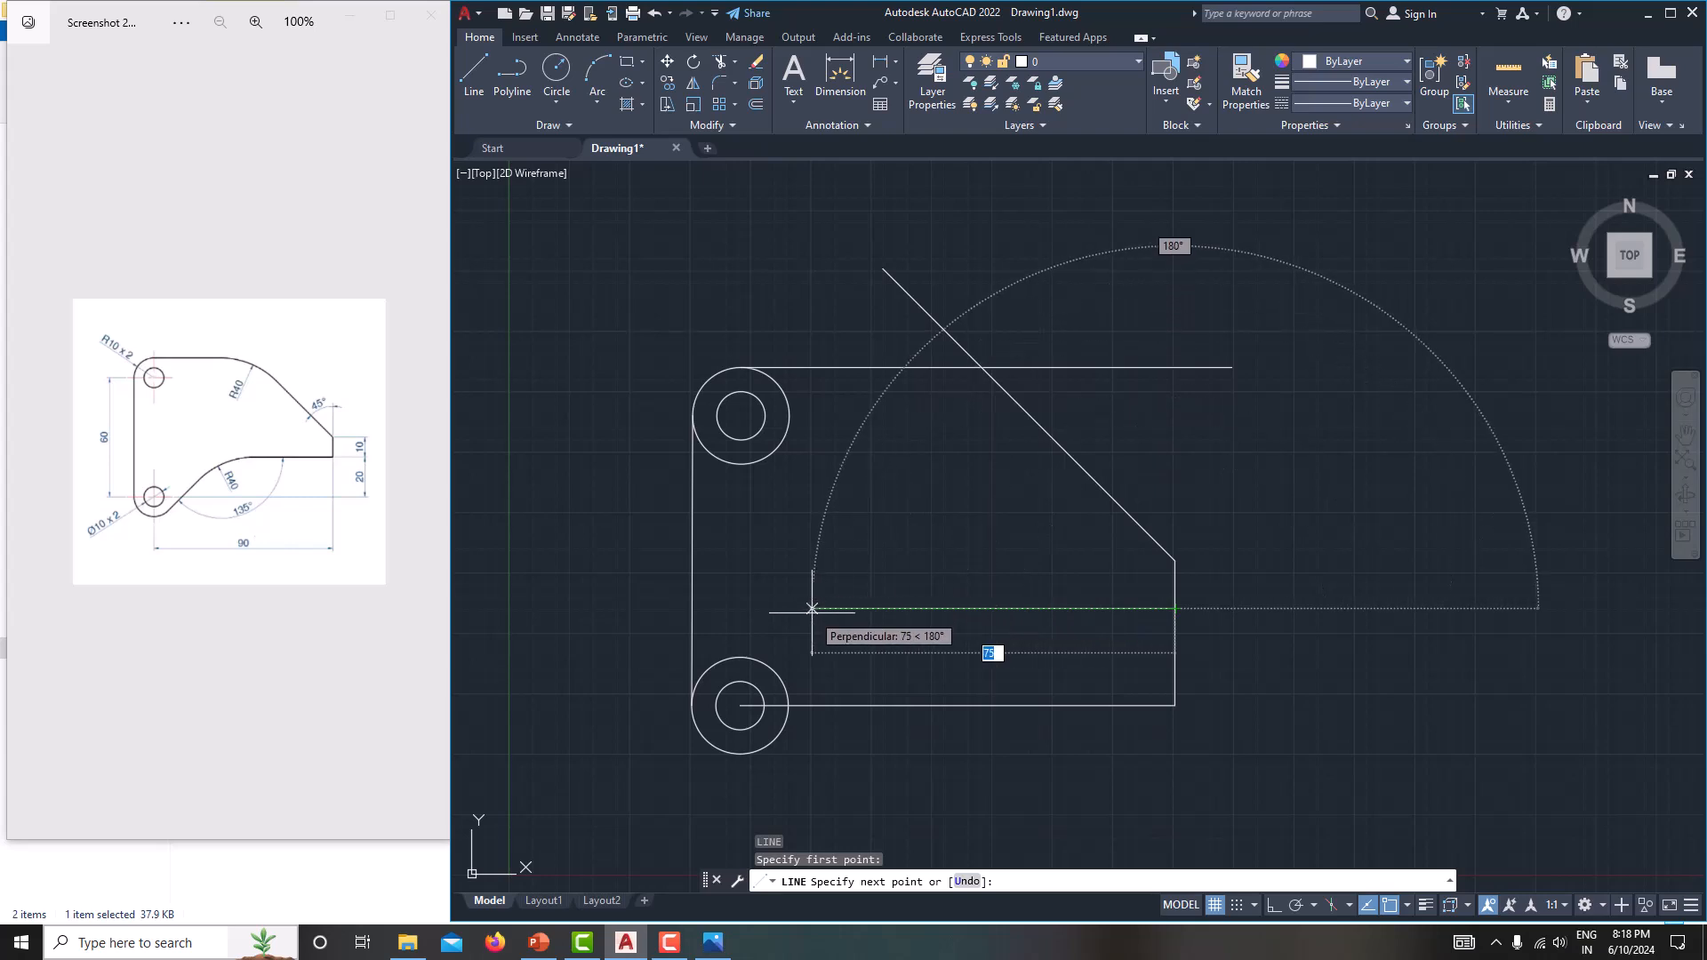
pyautogui.write('f')
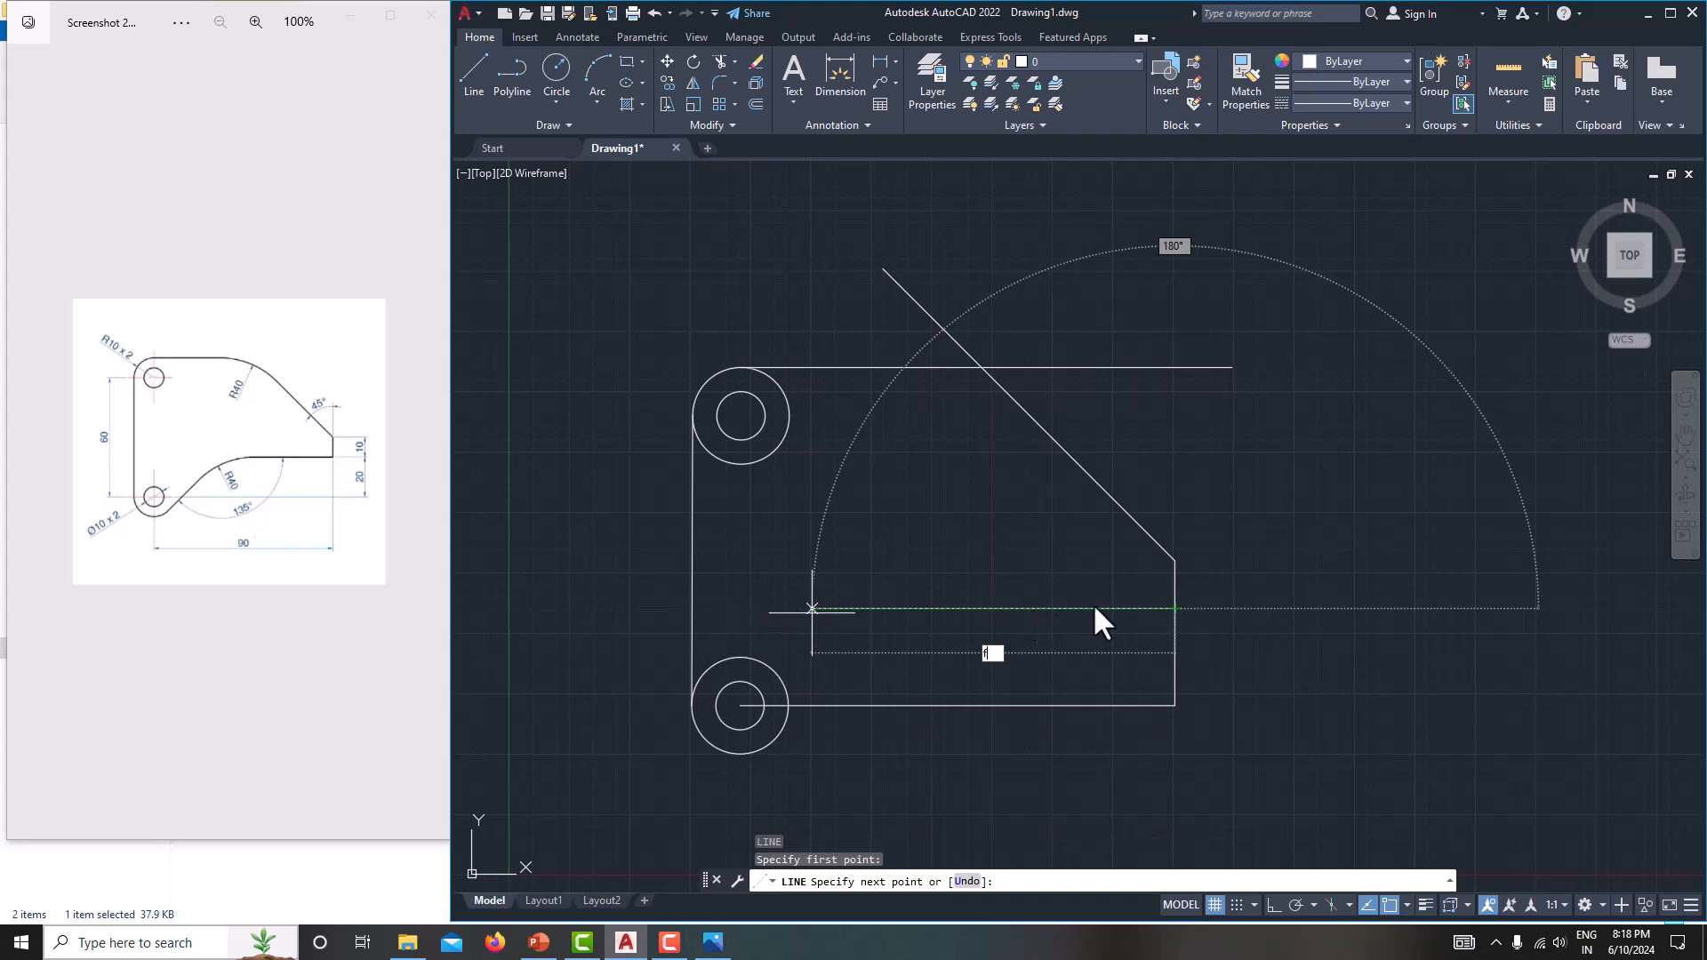
pyautogui.press('BackSpace')
pyautogui.press('Escape')
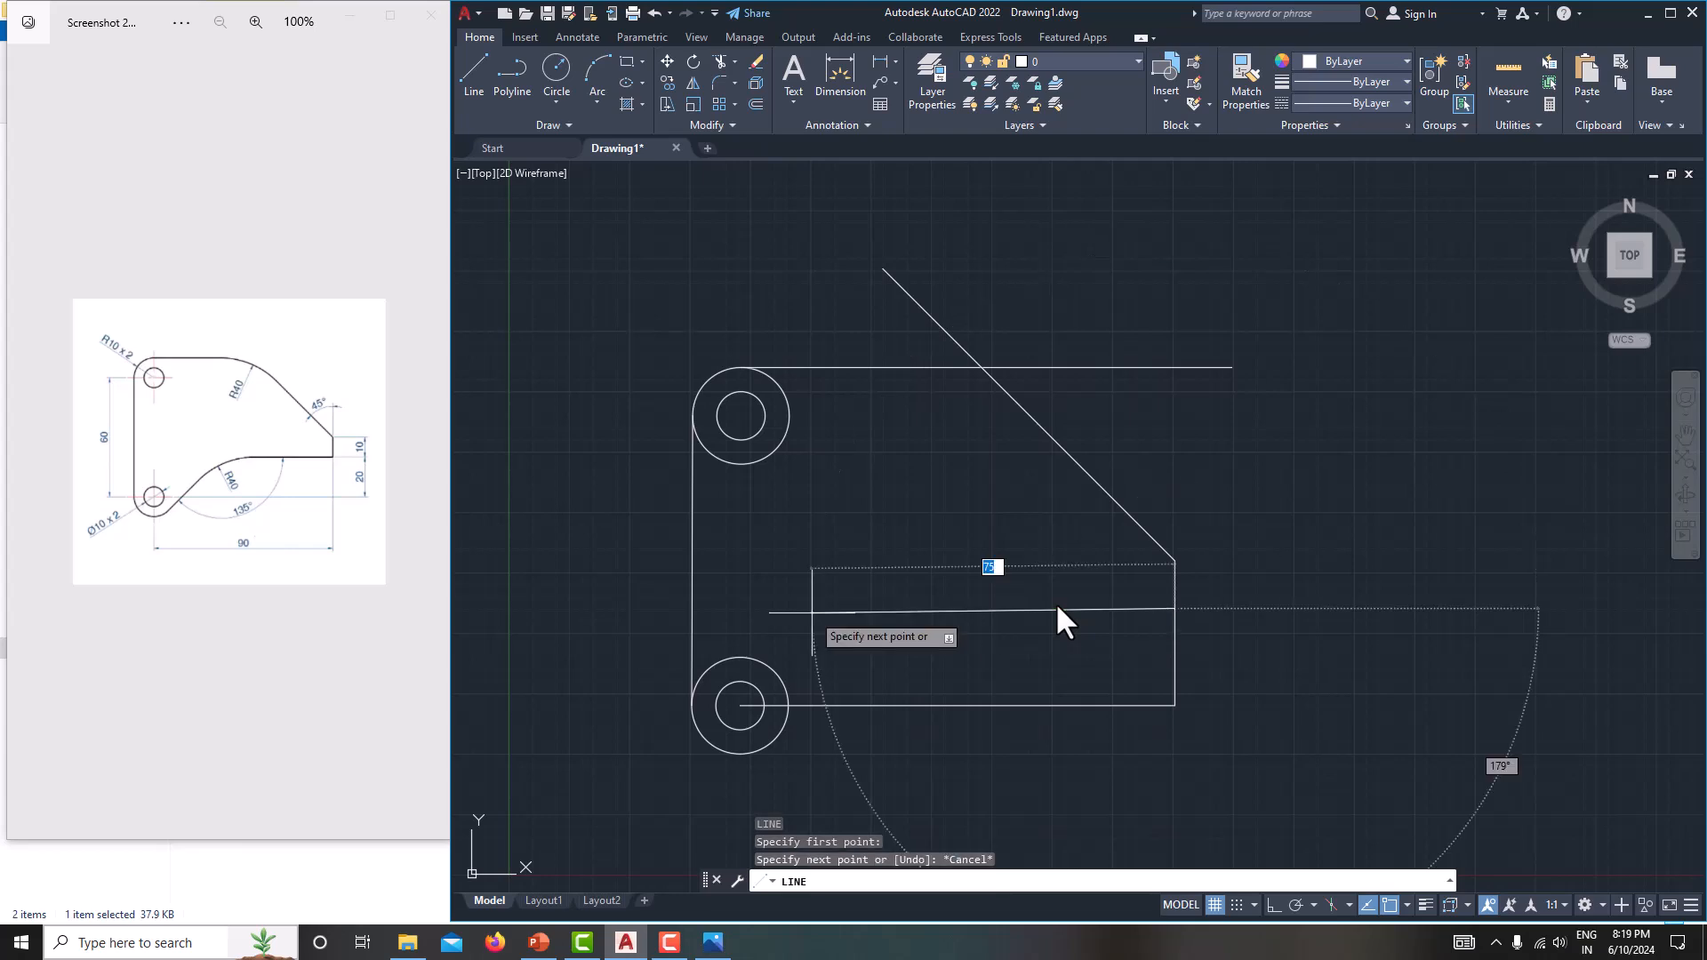
pyautogui.press('F8')
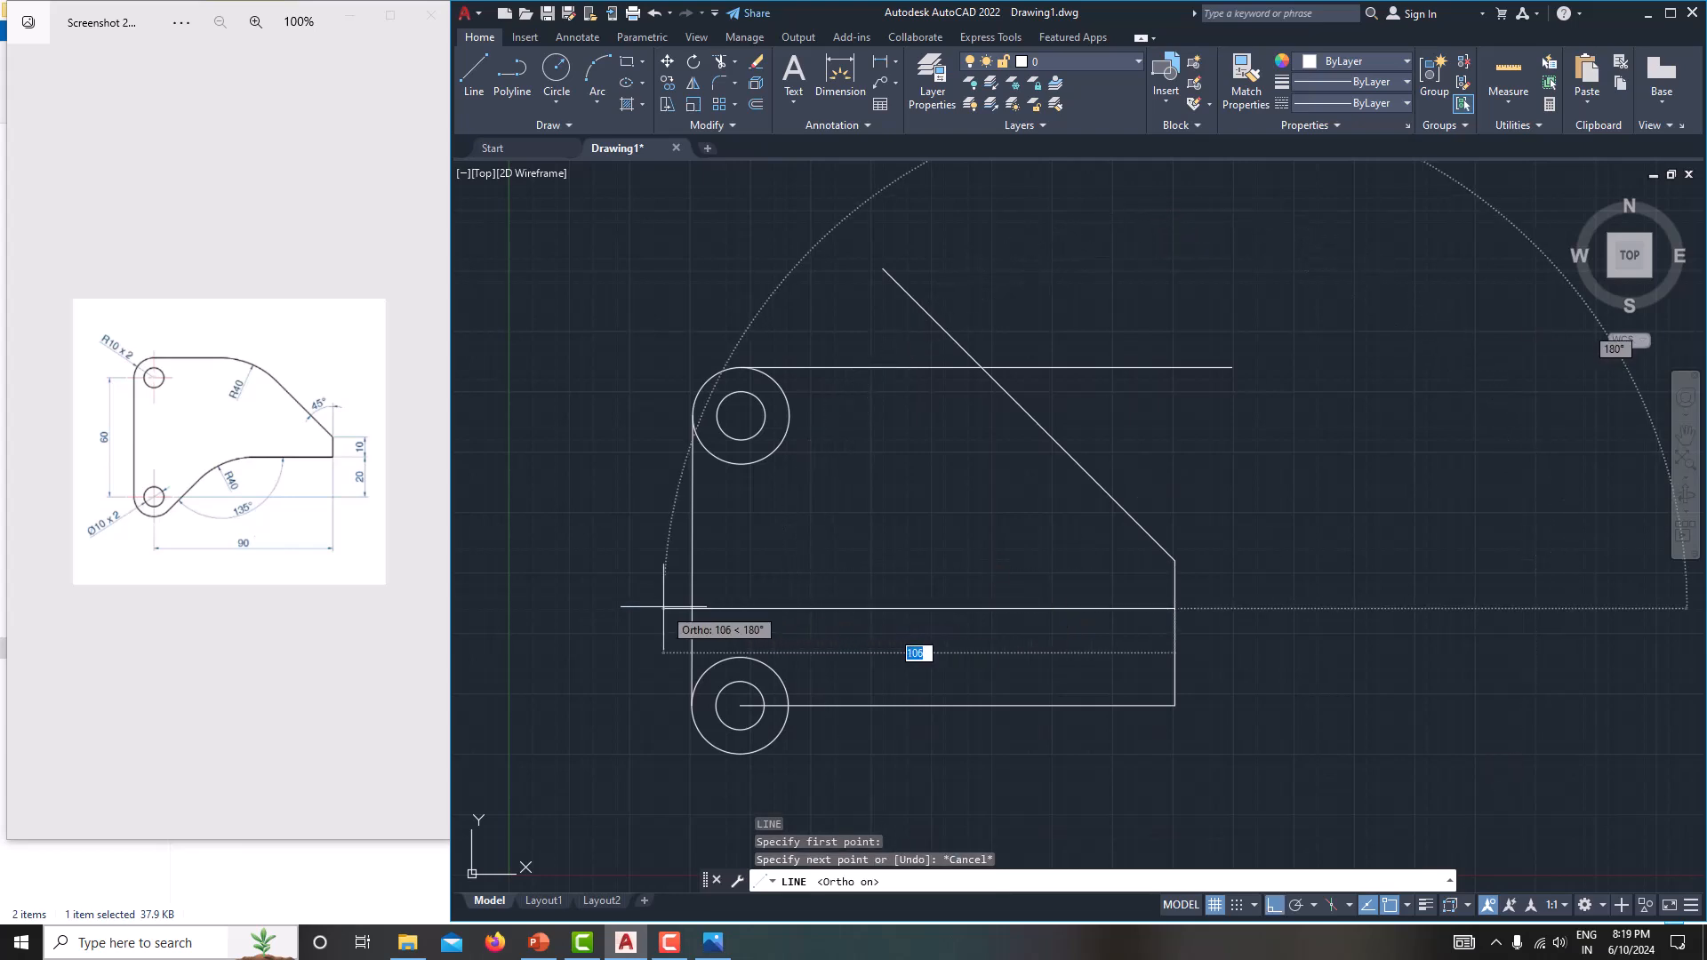
pyautogui.click(753, 602)
pyautogui.rightClick(861, 530)
pyautogui.click(908, 563)
# Erase the 90 mm horizontal construction line at the lower hole's centre and the 20 mm vertical segment at its end.
pyautogui.moveTo(911, 565); pyautogui.dragTo(937, 518, button='middle')
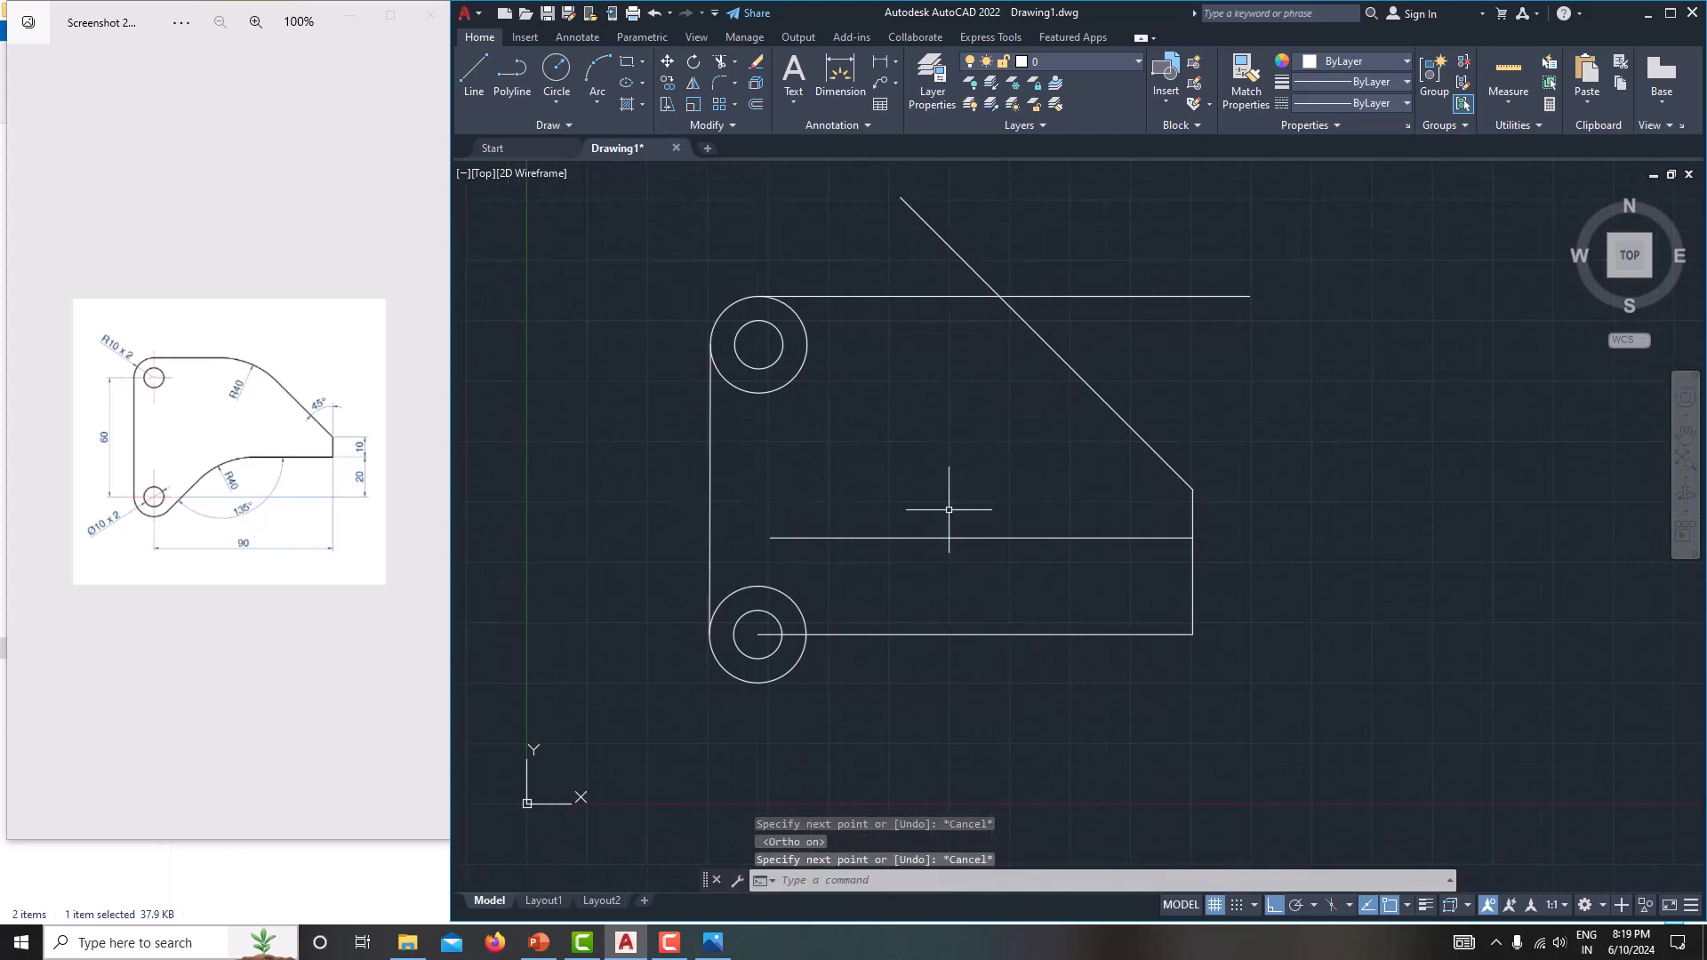
pyautogui.moveTo(801, 627); pyautogui.dragTo(739, 656, button='middle')
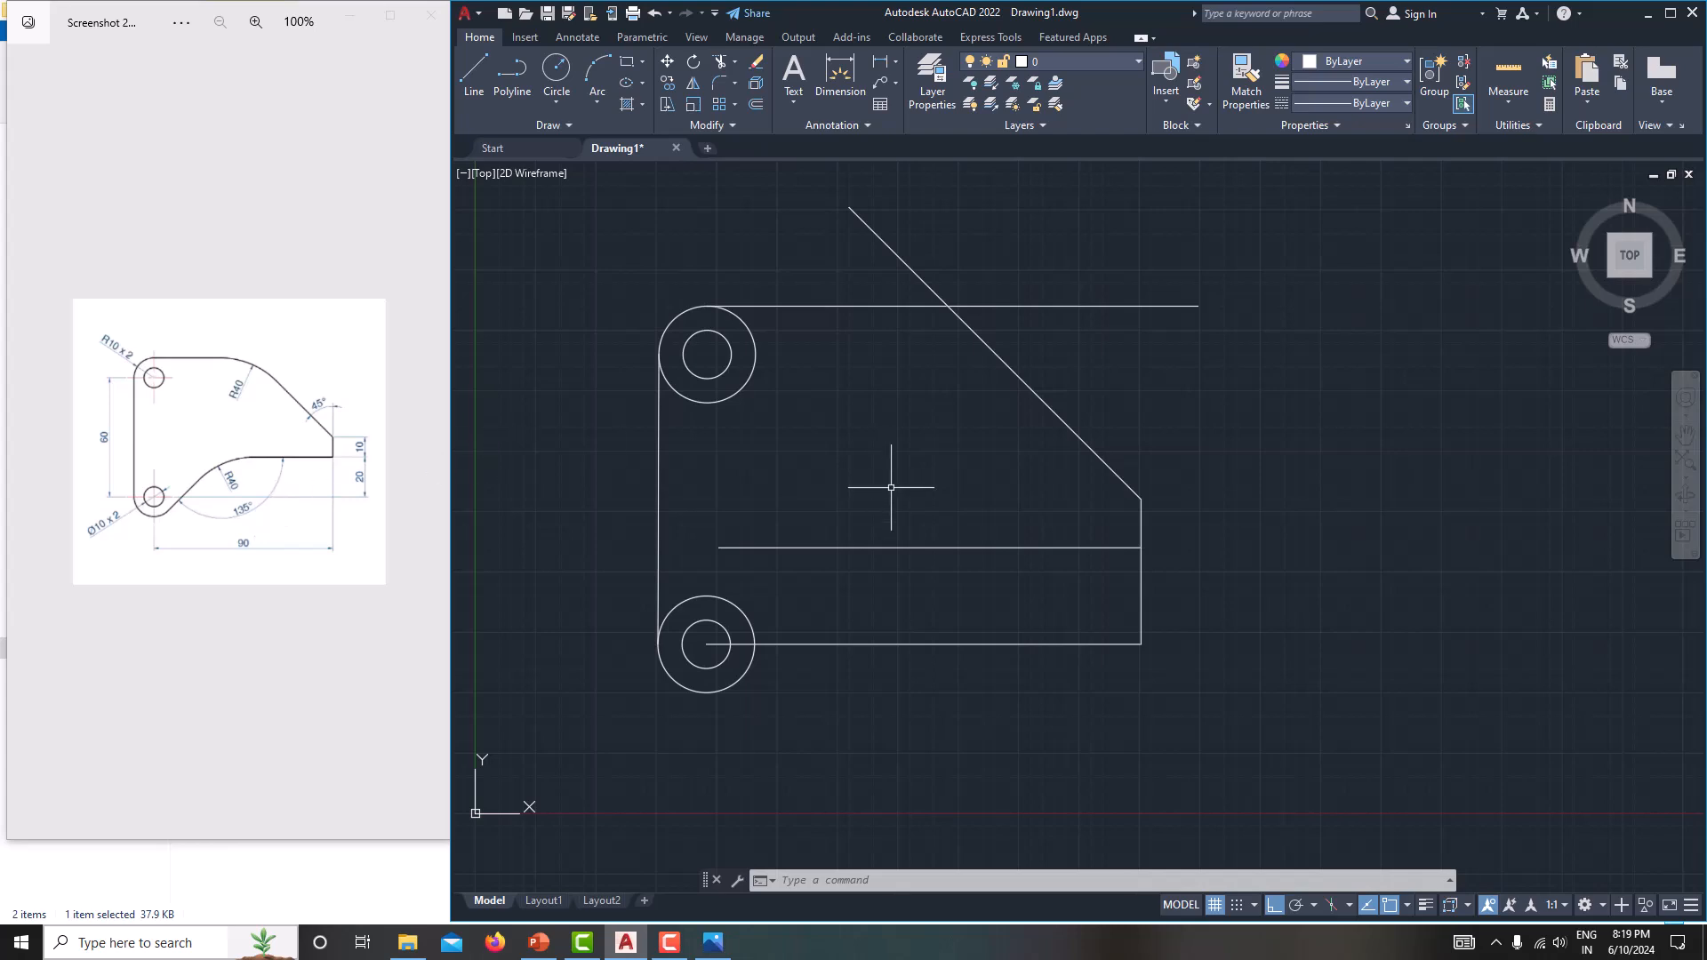
pyautogui.click(887, 635)
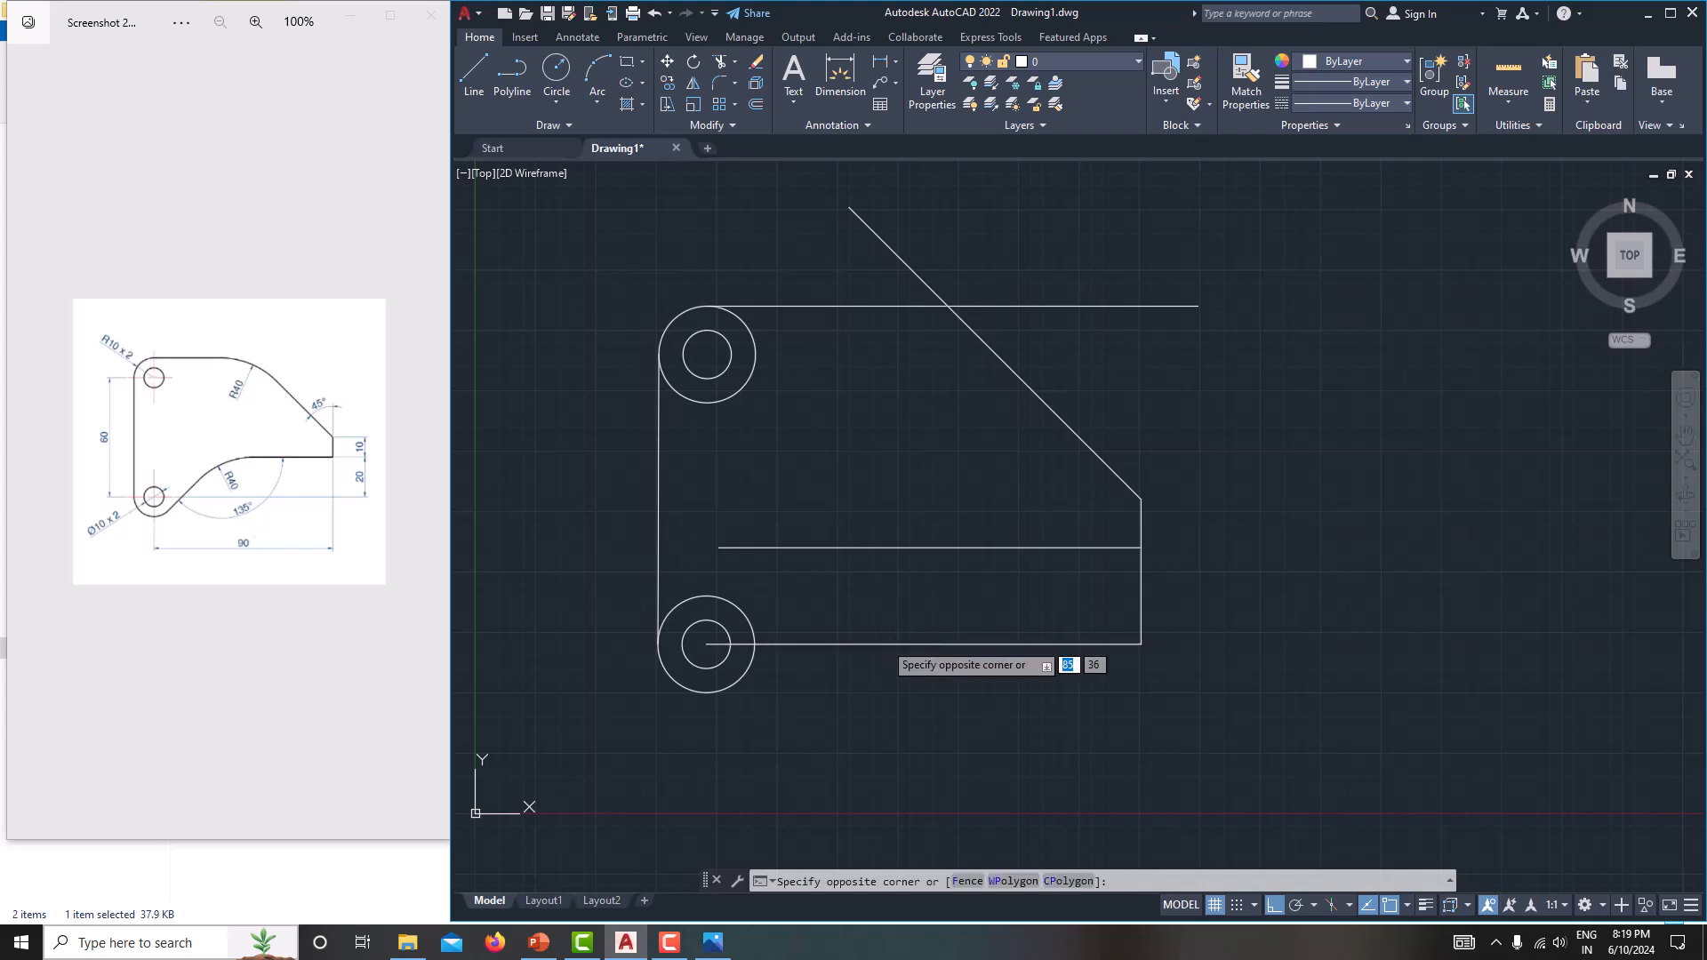
pyautogui.click(883, 645)
pyautogui.write('E')
pyautogui.press('Return')
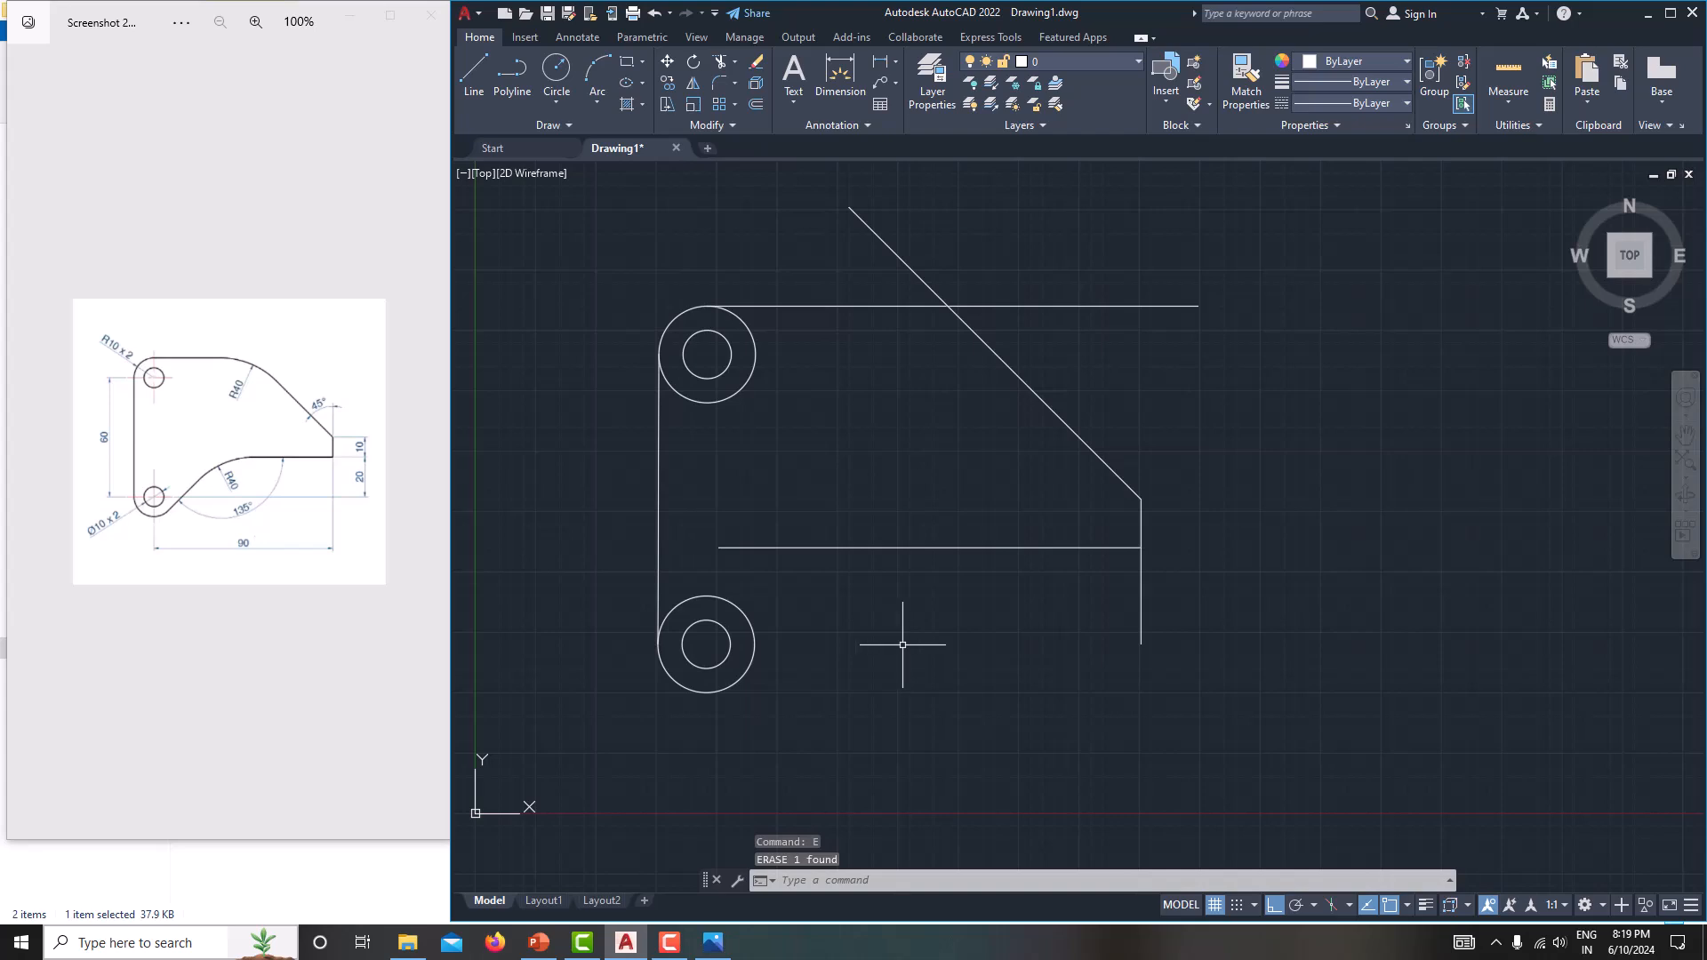
pyautogui.click(1140, 599)
pyautogui.write('e')
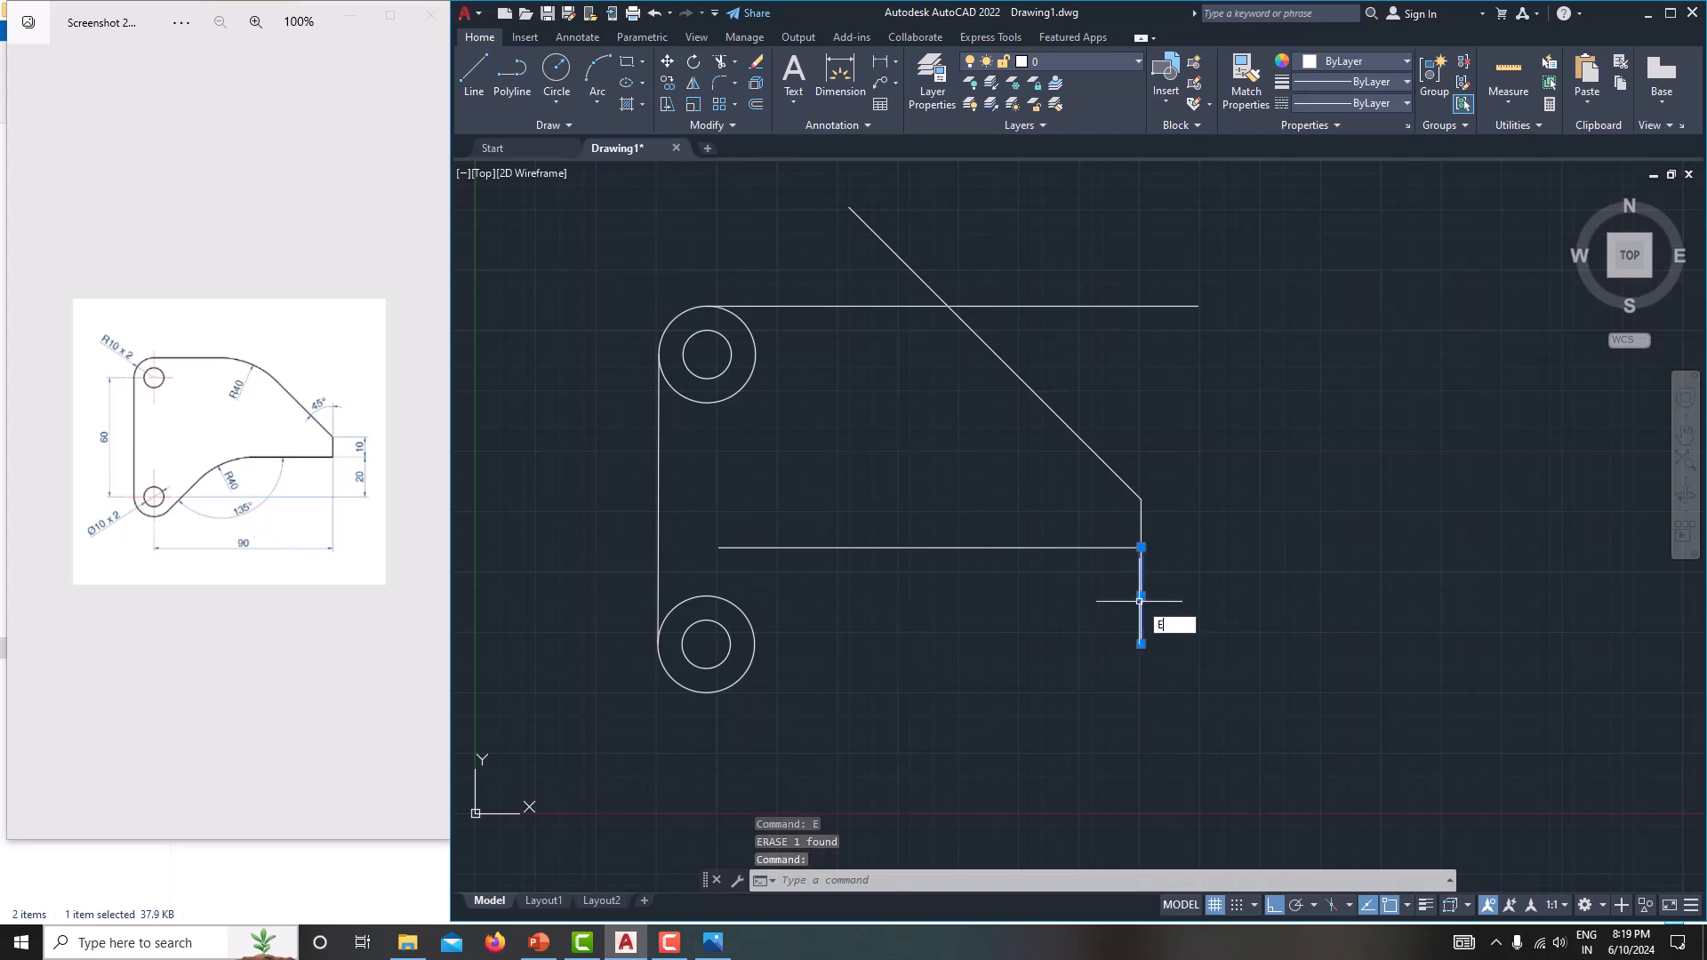
pyautogui.press('Return')
pyautogui.moveTo(1120, 602); pyautogui.dragTo(1183, 613, button='middle')
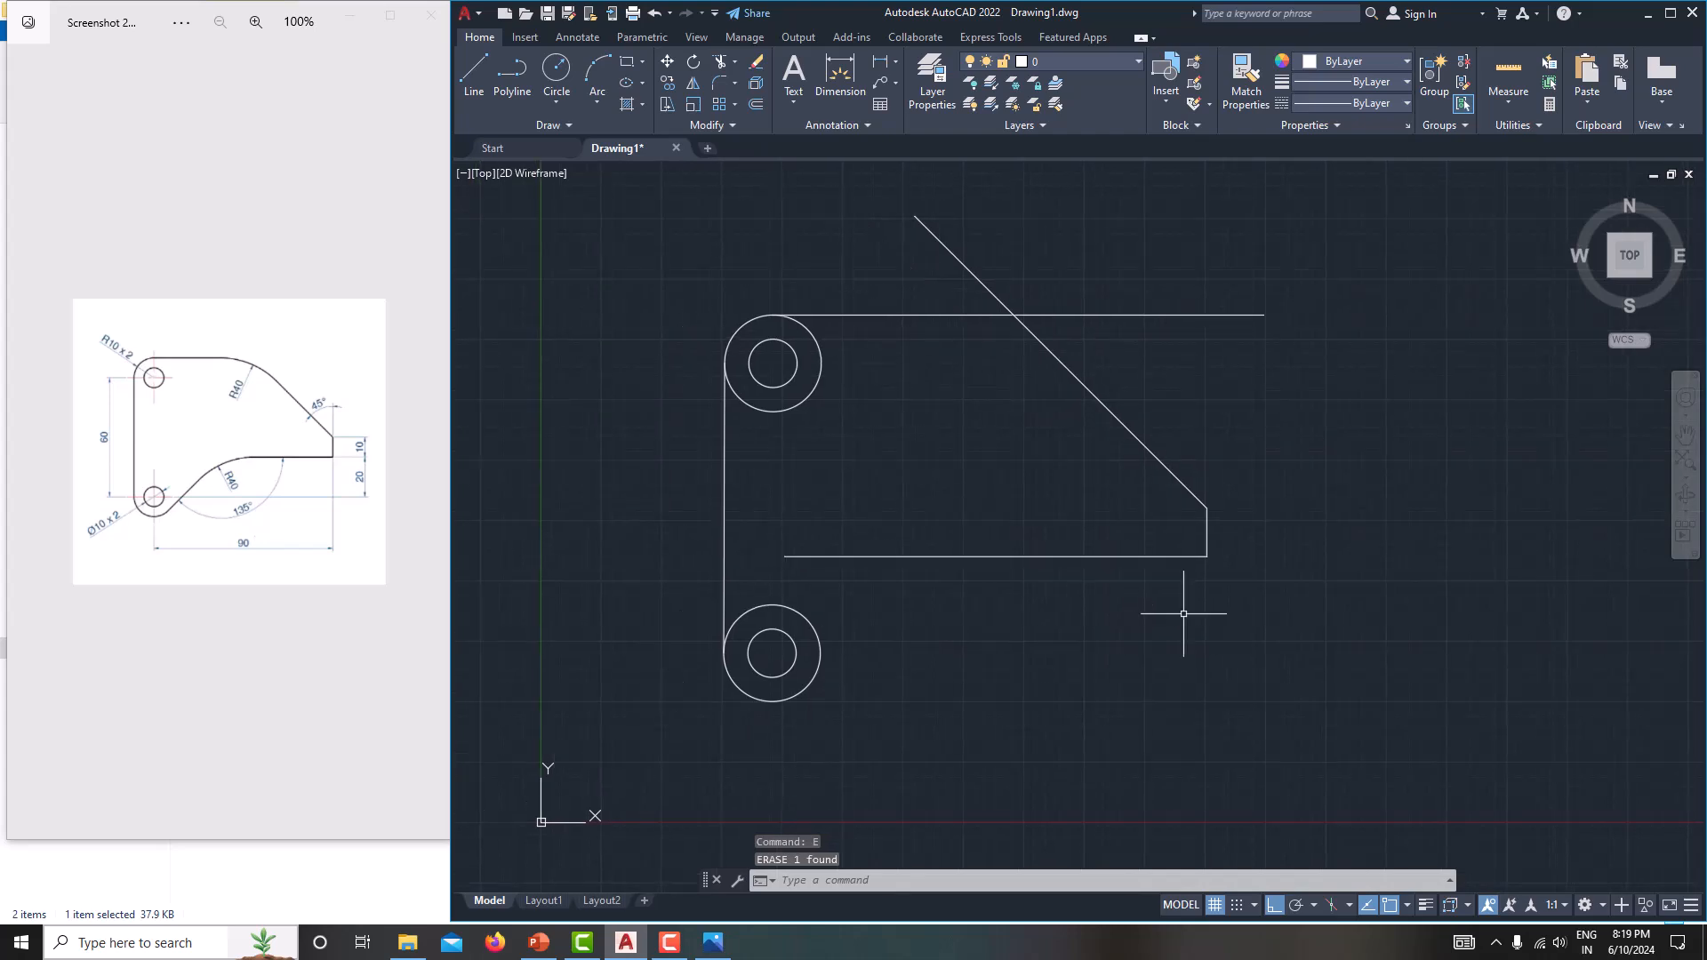
pyautogui.write('l')
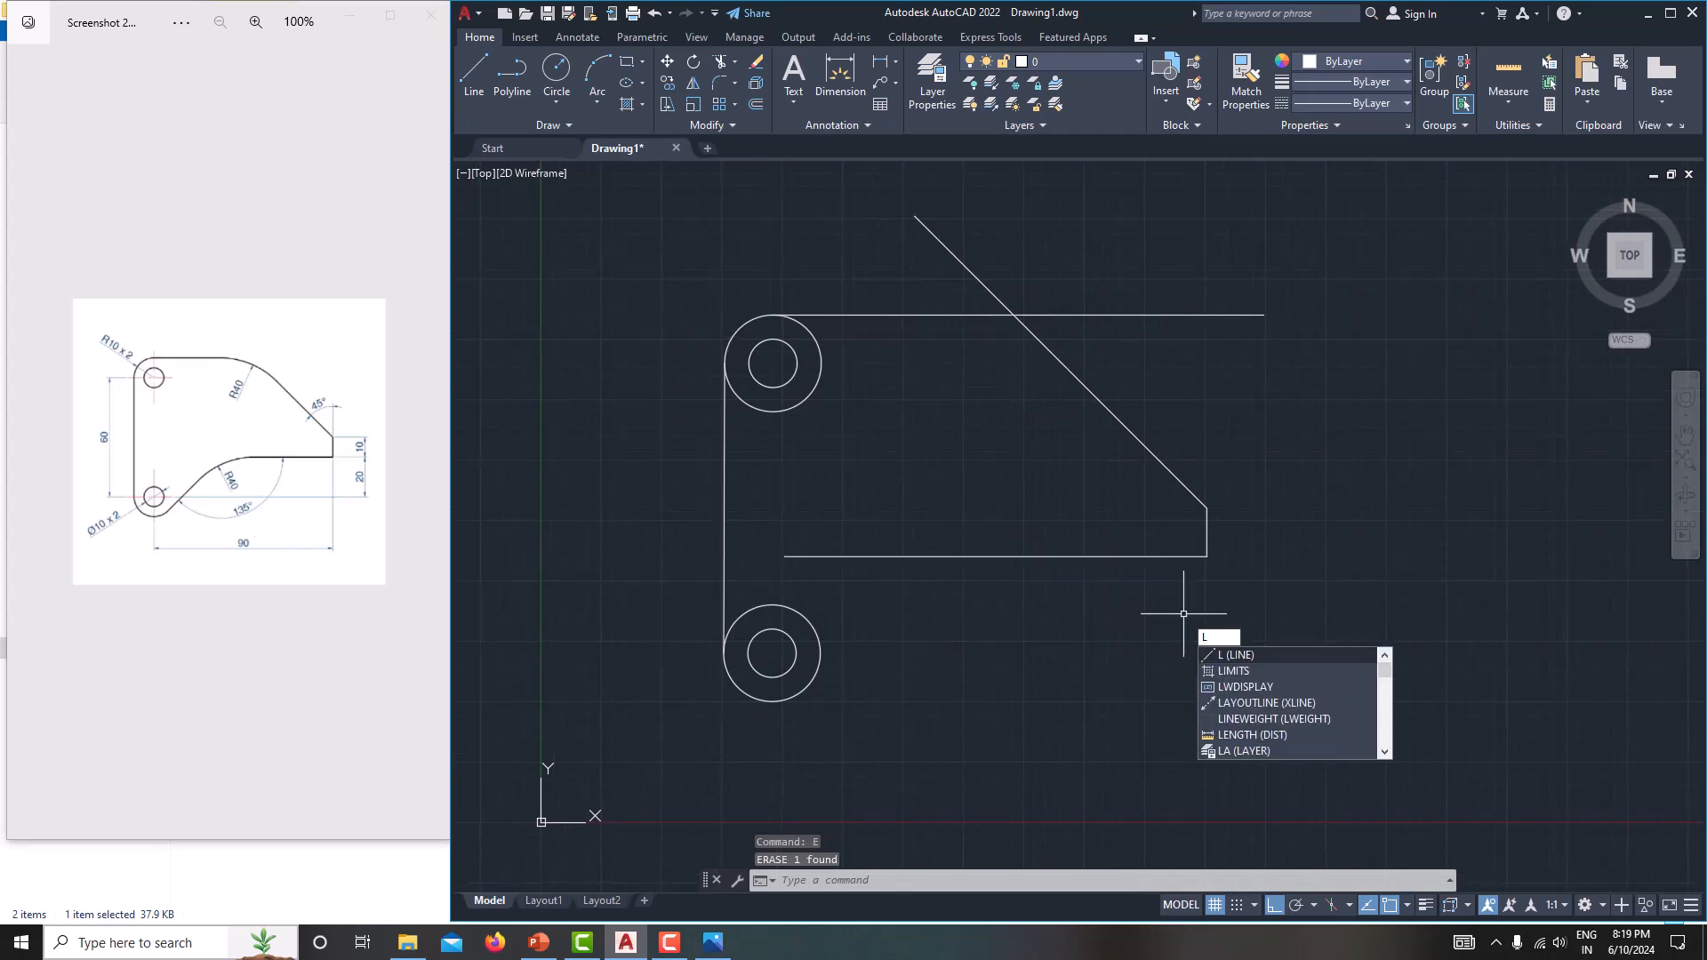
pyautogui.press('Return')
pyautogui.write('tan')
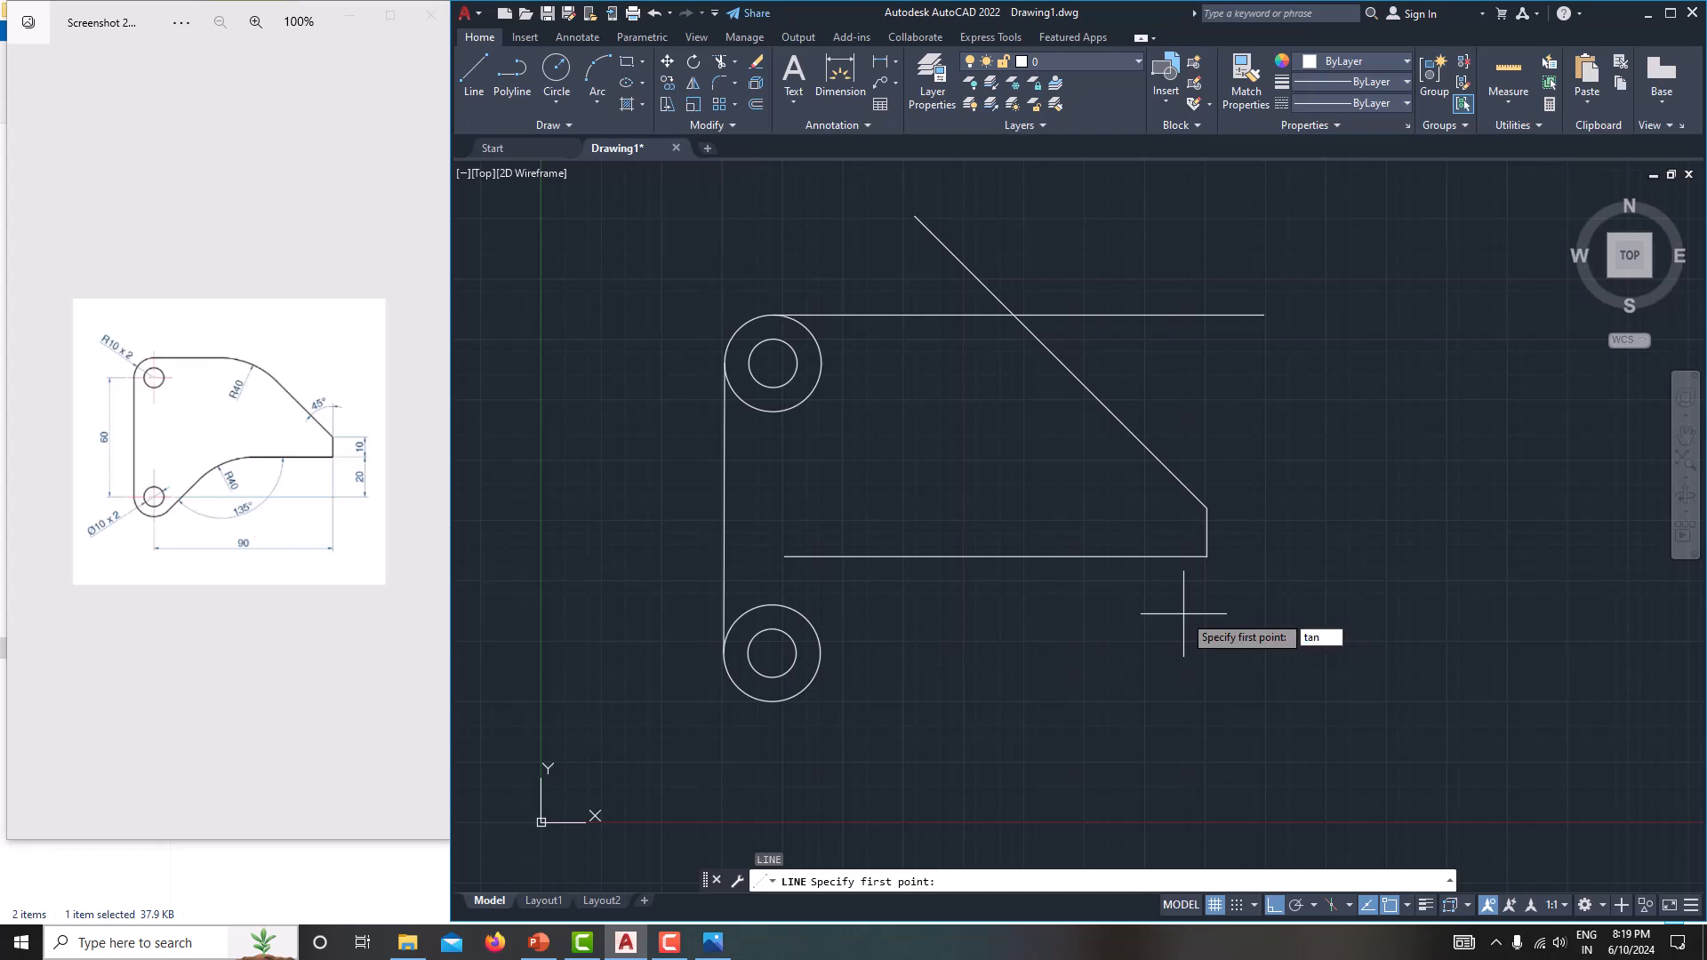
pyautogui.press('Return')
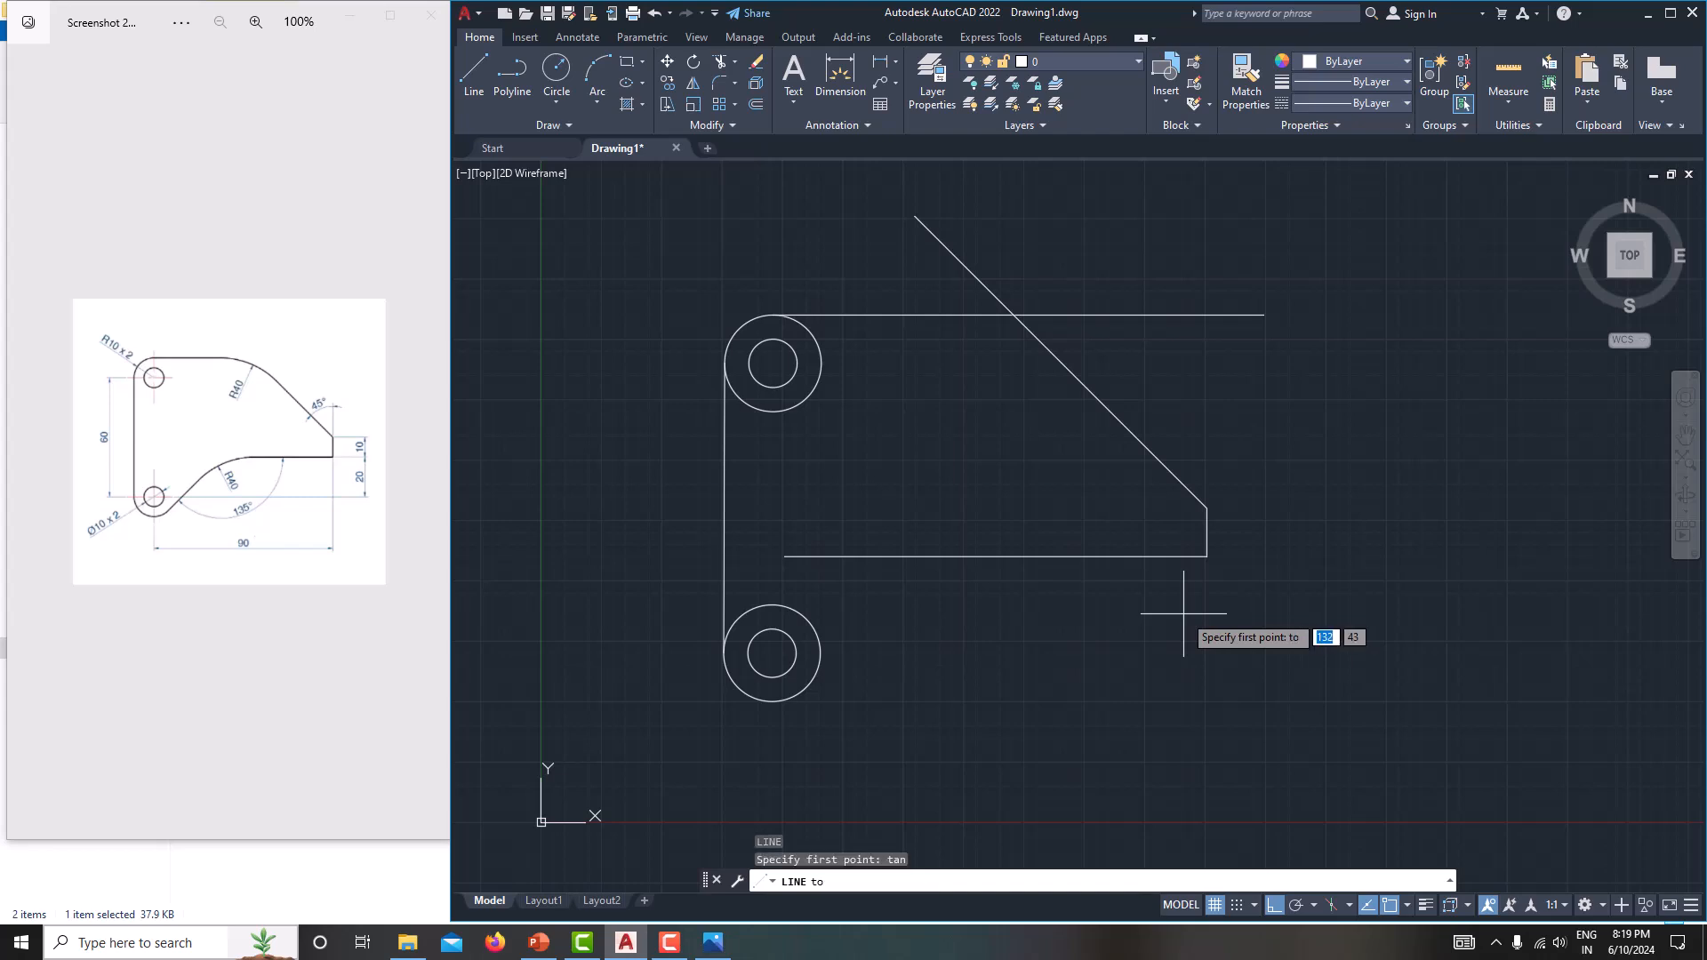
pyautogui.click(814, 675)
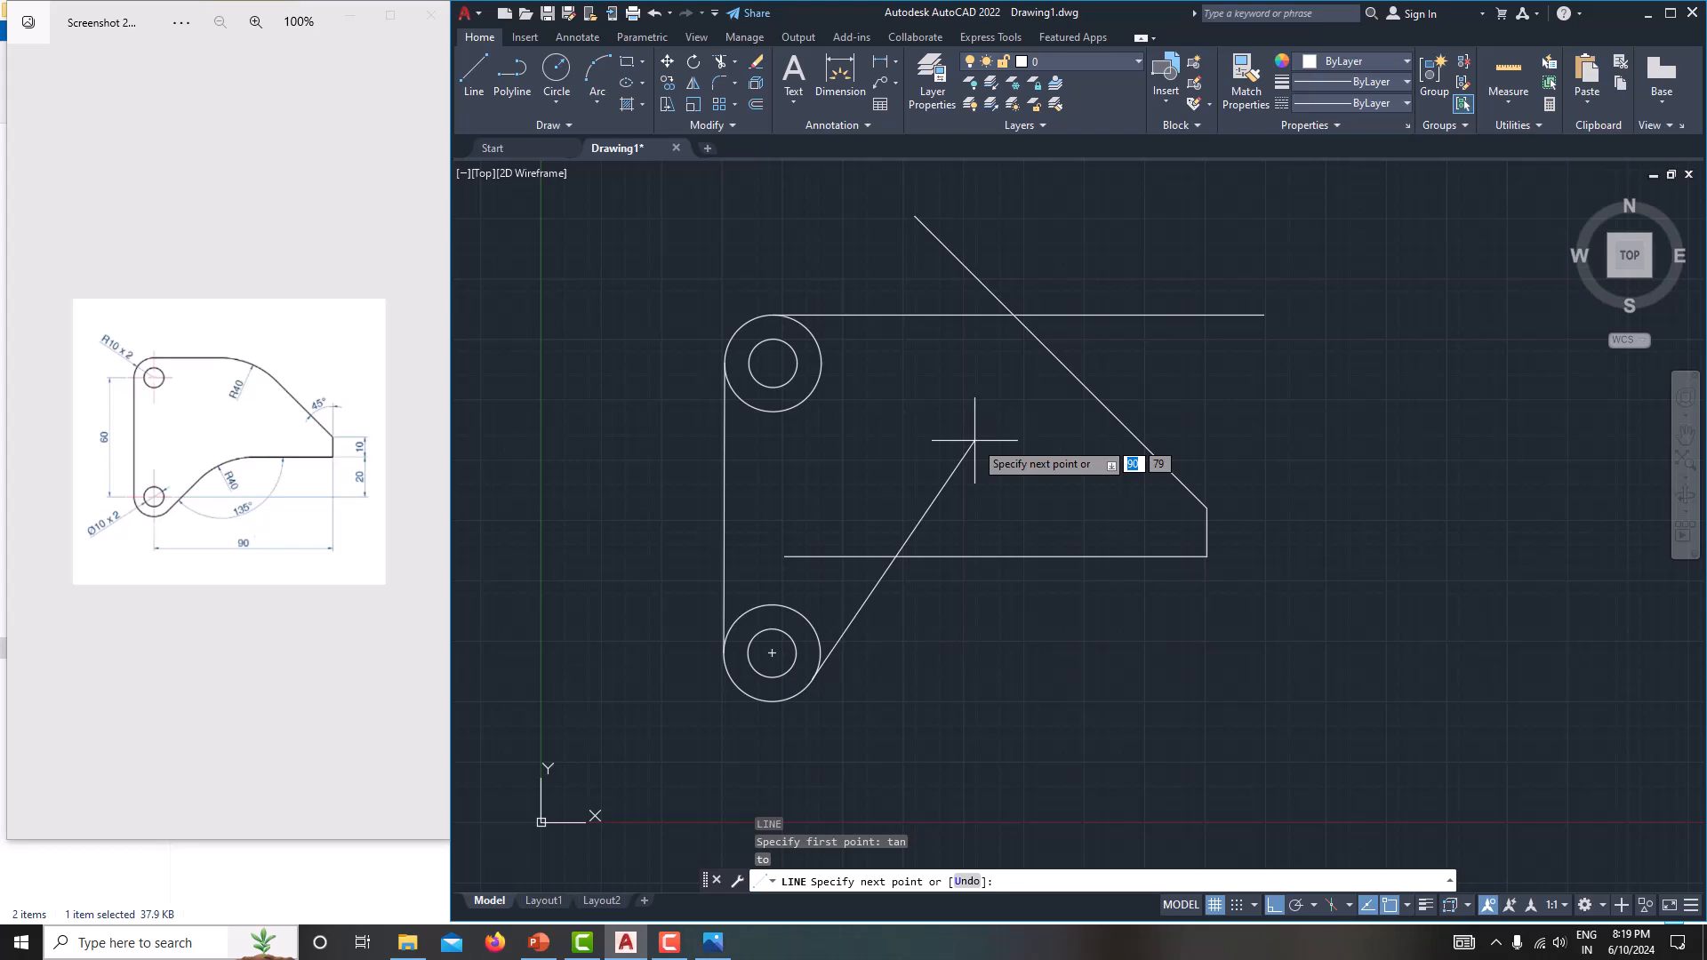
pyautogui.press('Escape')
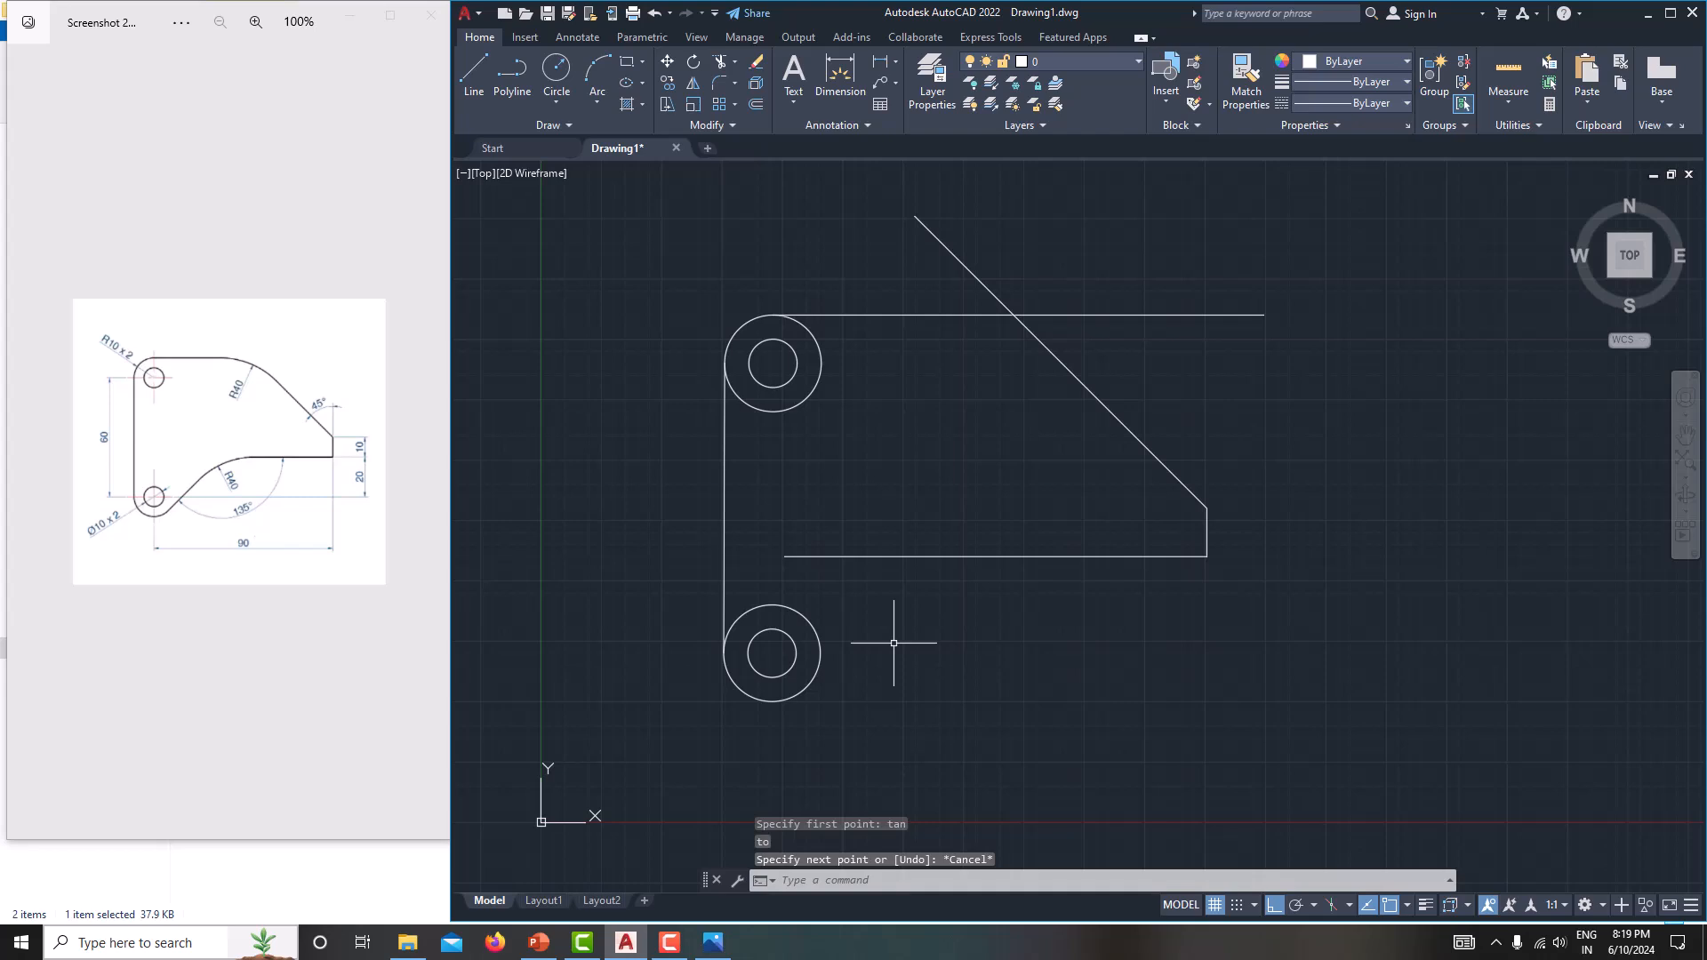
# Draw a sloping line about 76 mm long at 135° from above the lower horizontal edge down past the lower circles, with Ortho off.
pyautogui.write('l')
pyautogui.press('Return')
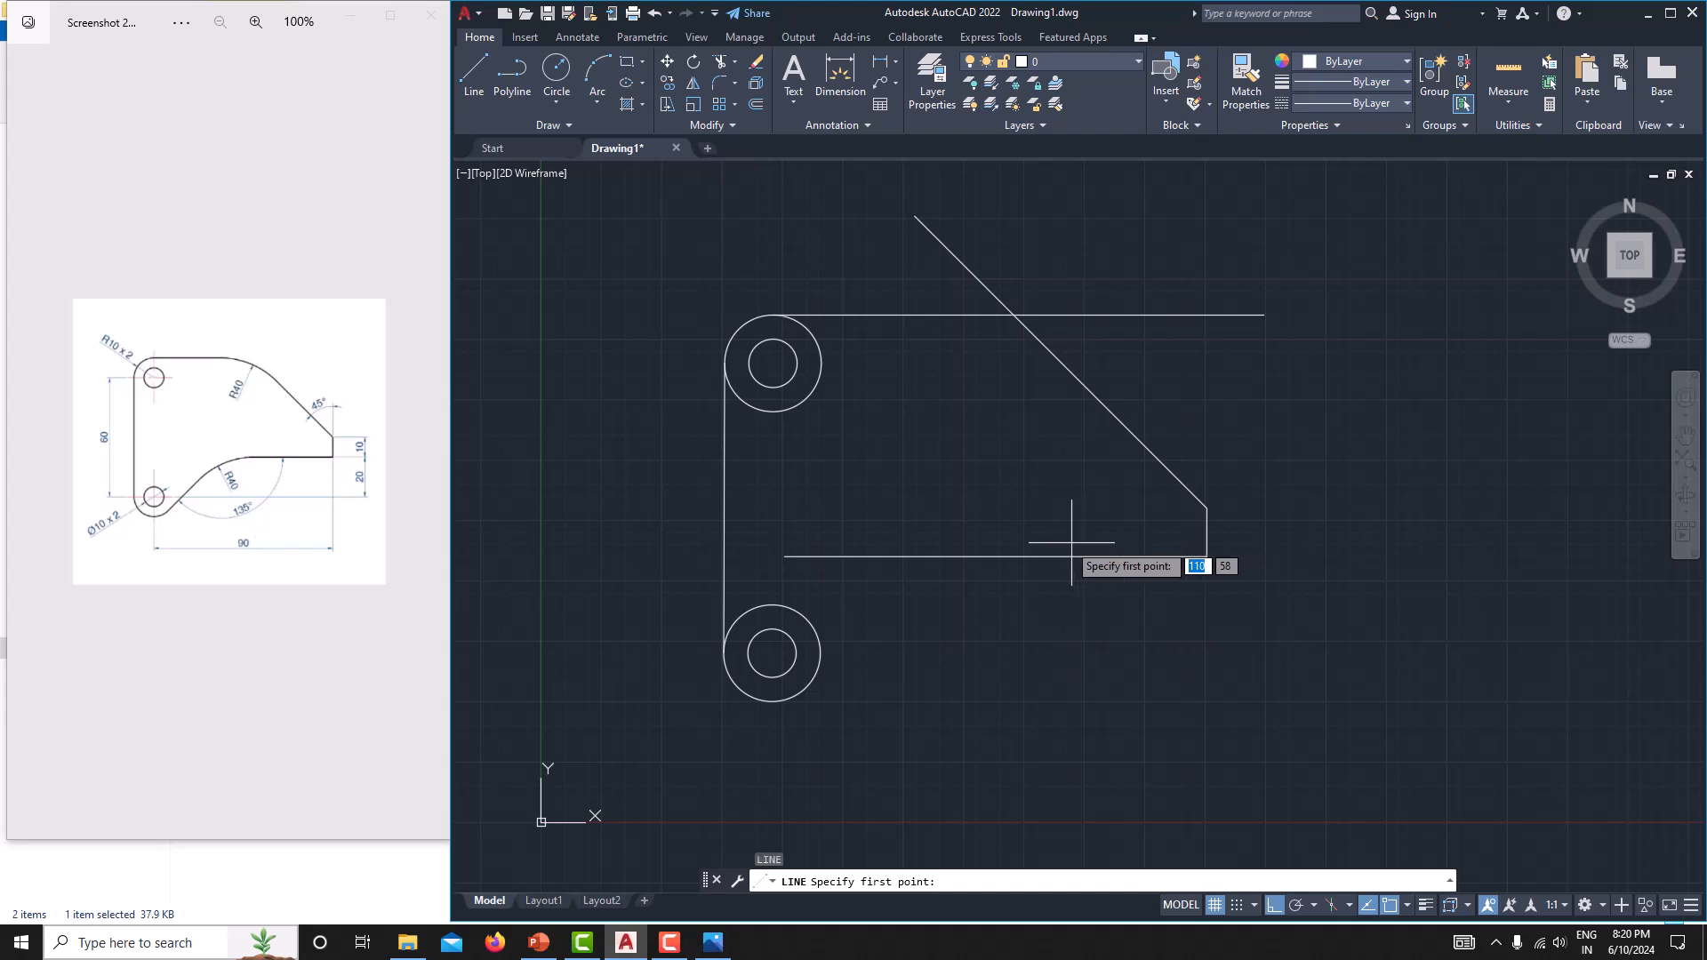
pyautogui.click(1038, 477)
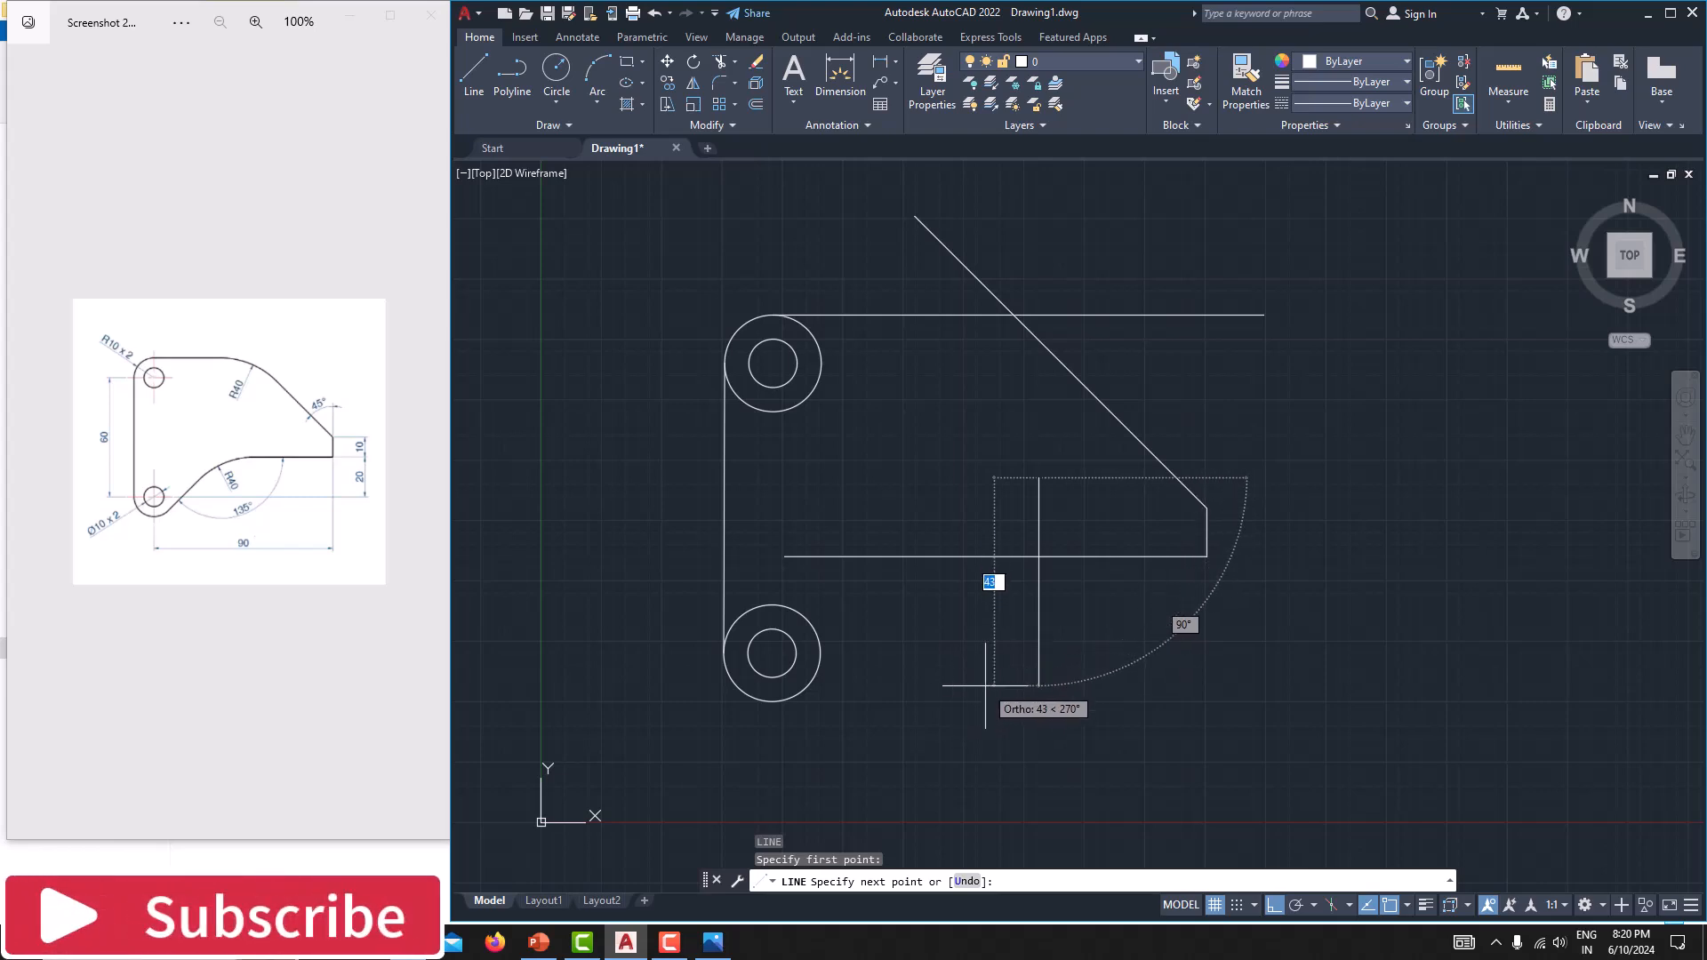
pyautogui.press('F8')
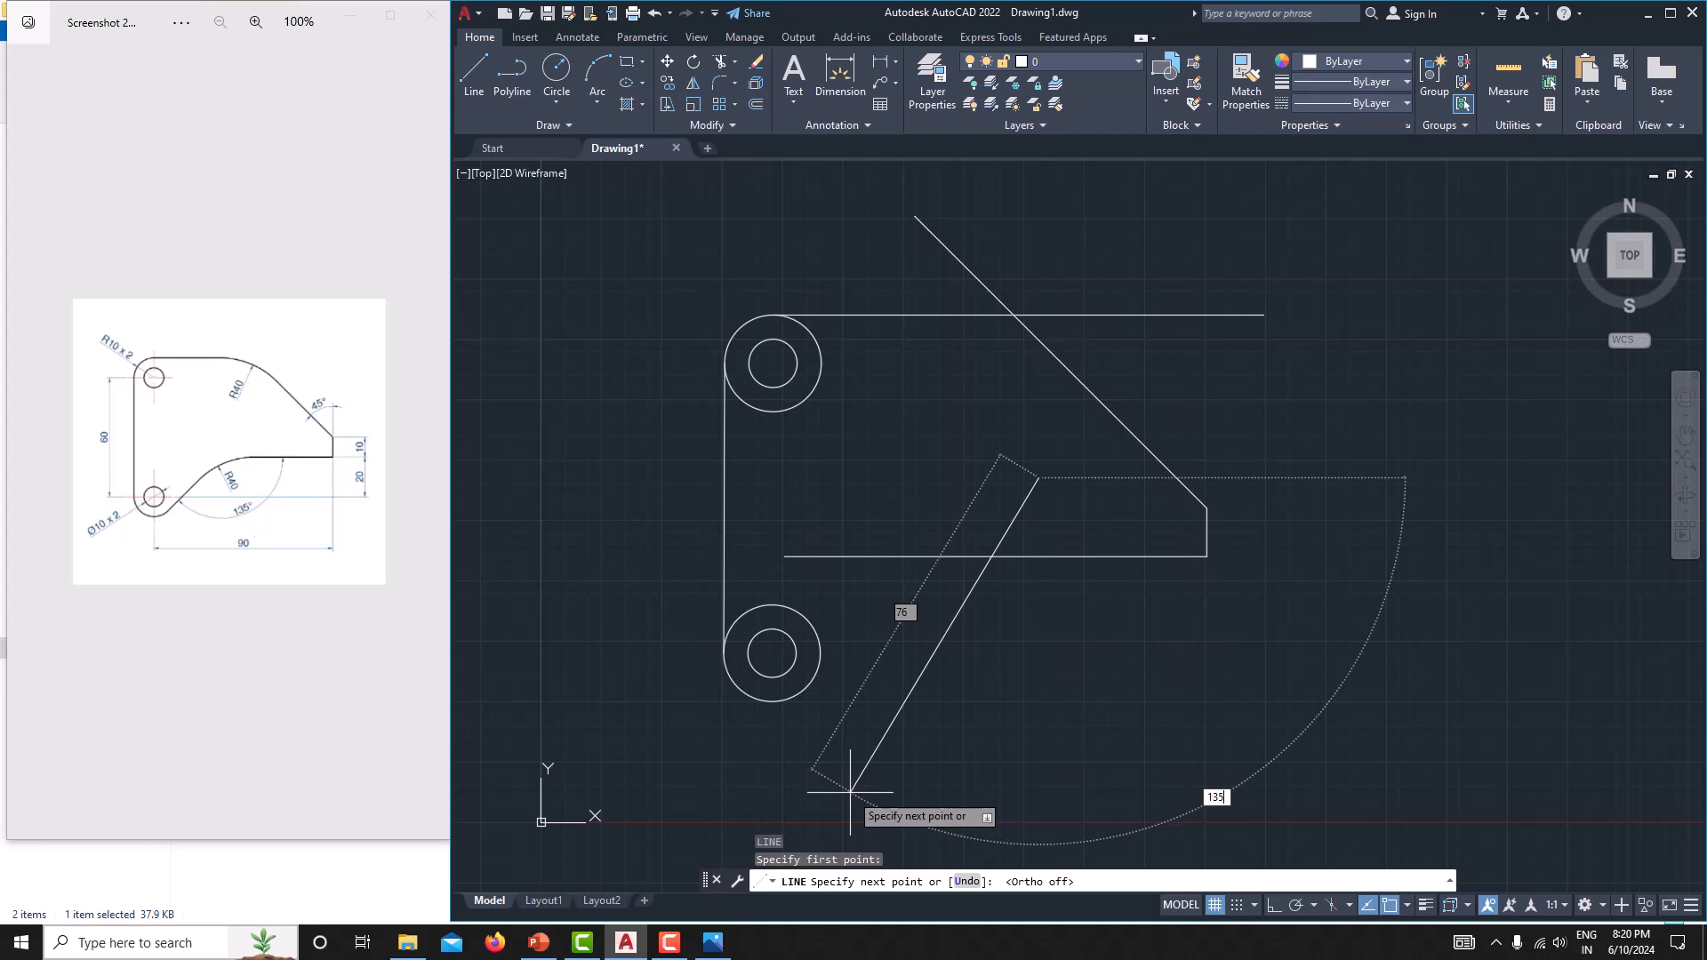
pyautogui.press('Return')
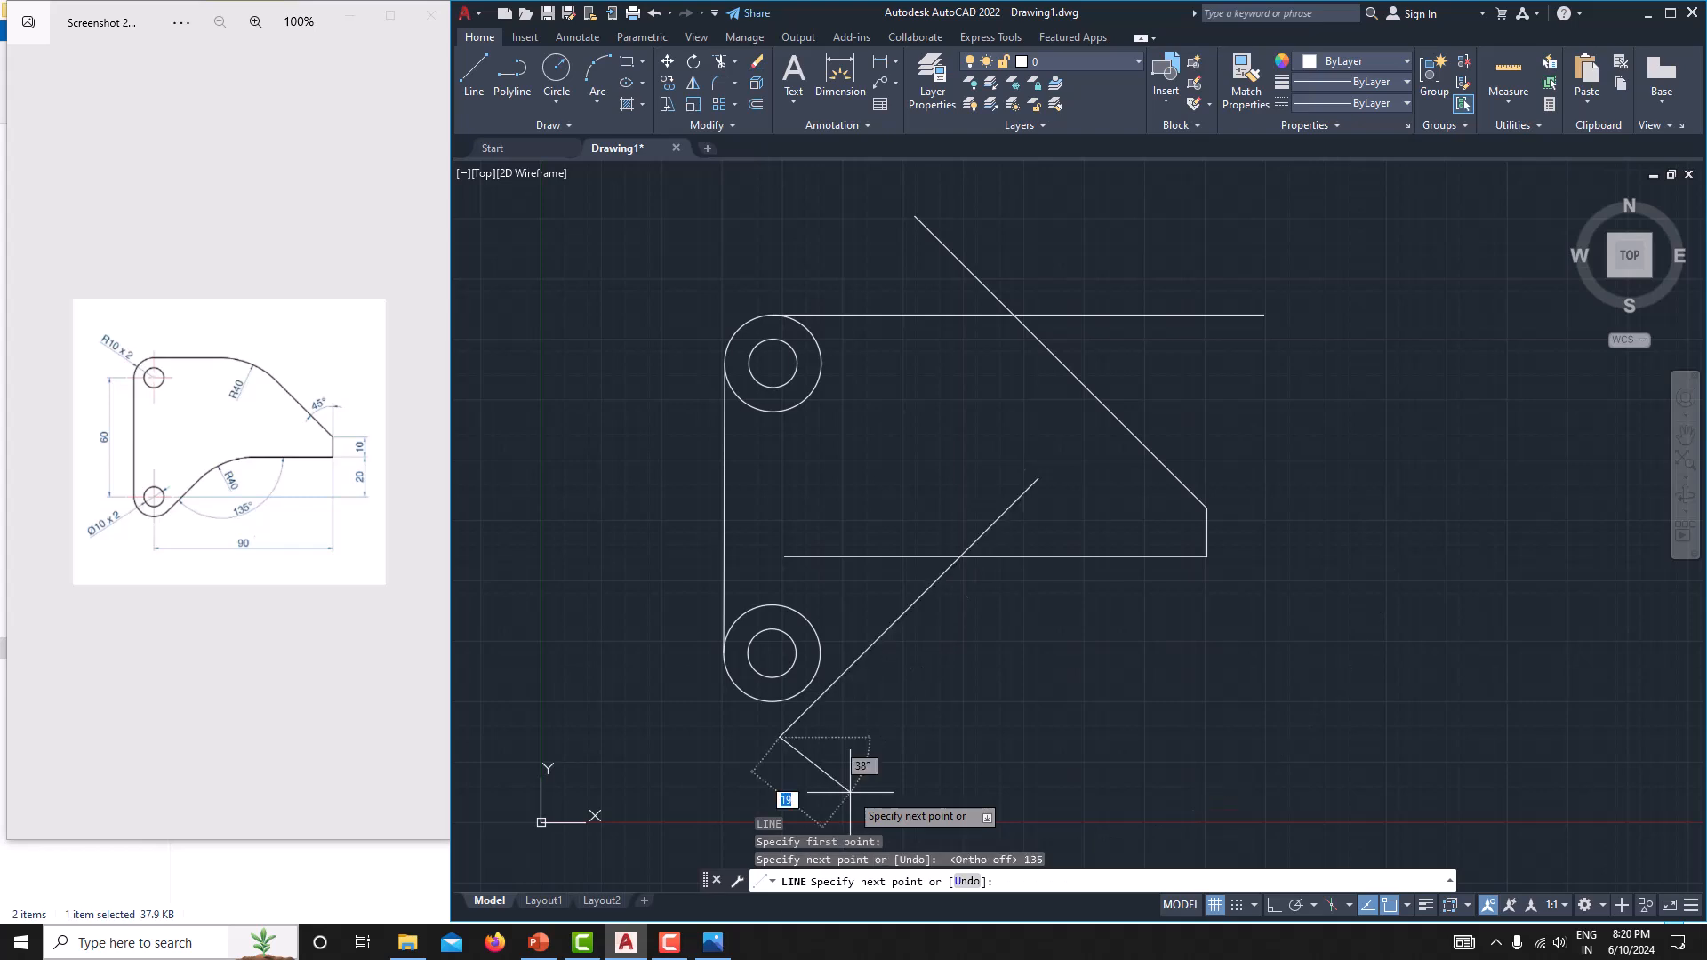
pyautogui.rightClick(870, 706)
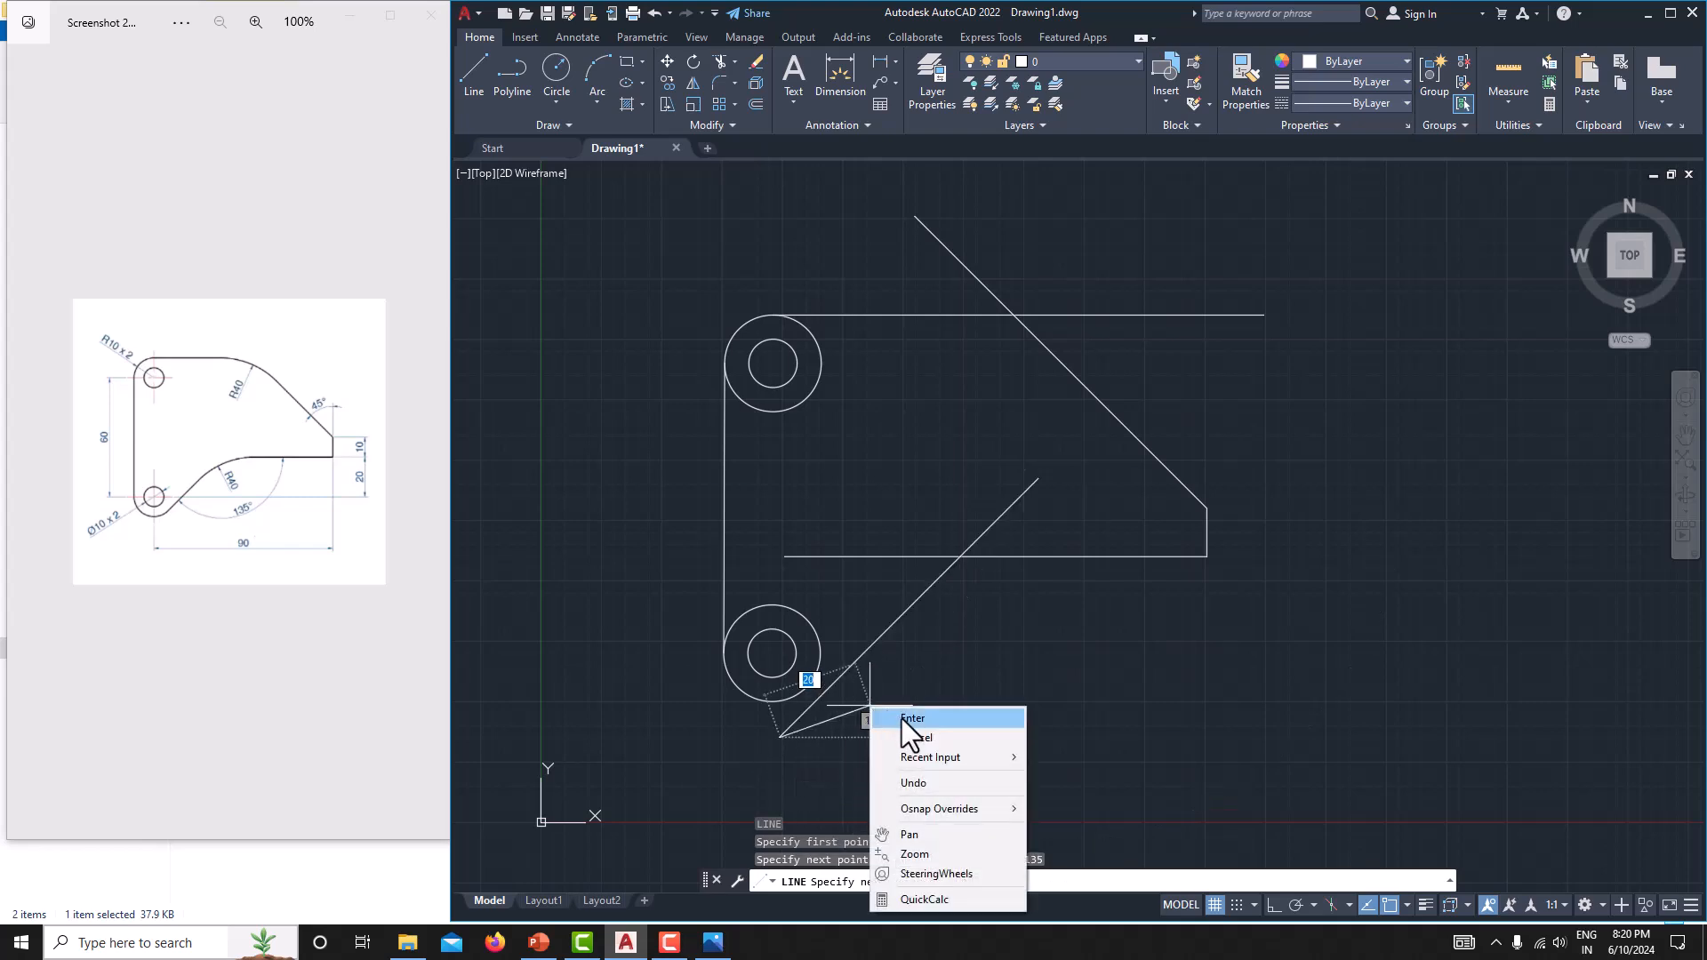
pyautogui.click(921, 739)
# Try a Tangent constraint with the lower sloping line as first object and the lower outer circle as second, and undo it.
pyautogui.moveTo(936, 571); pyautogui.dragTo(838, 488, button='middle')
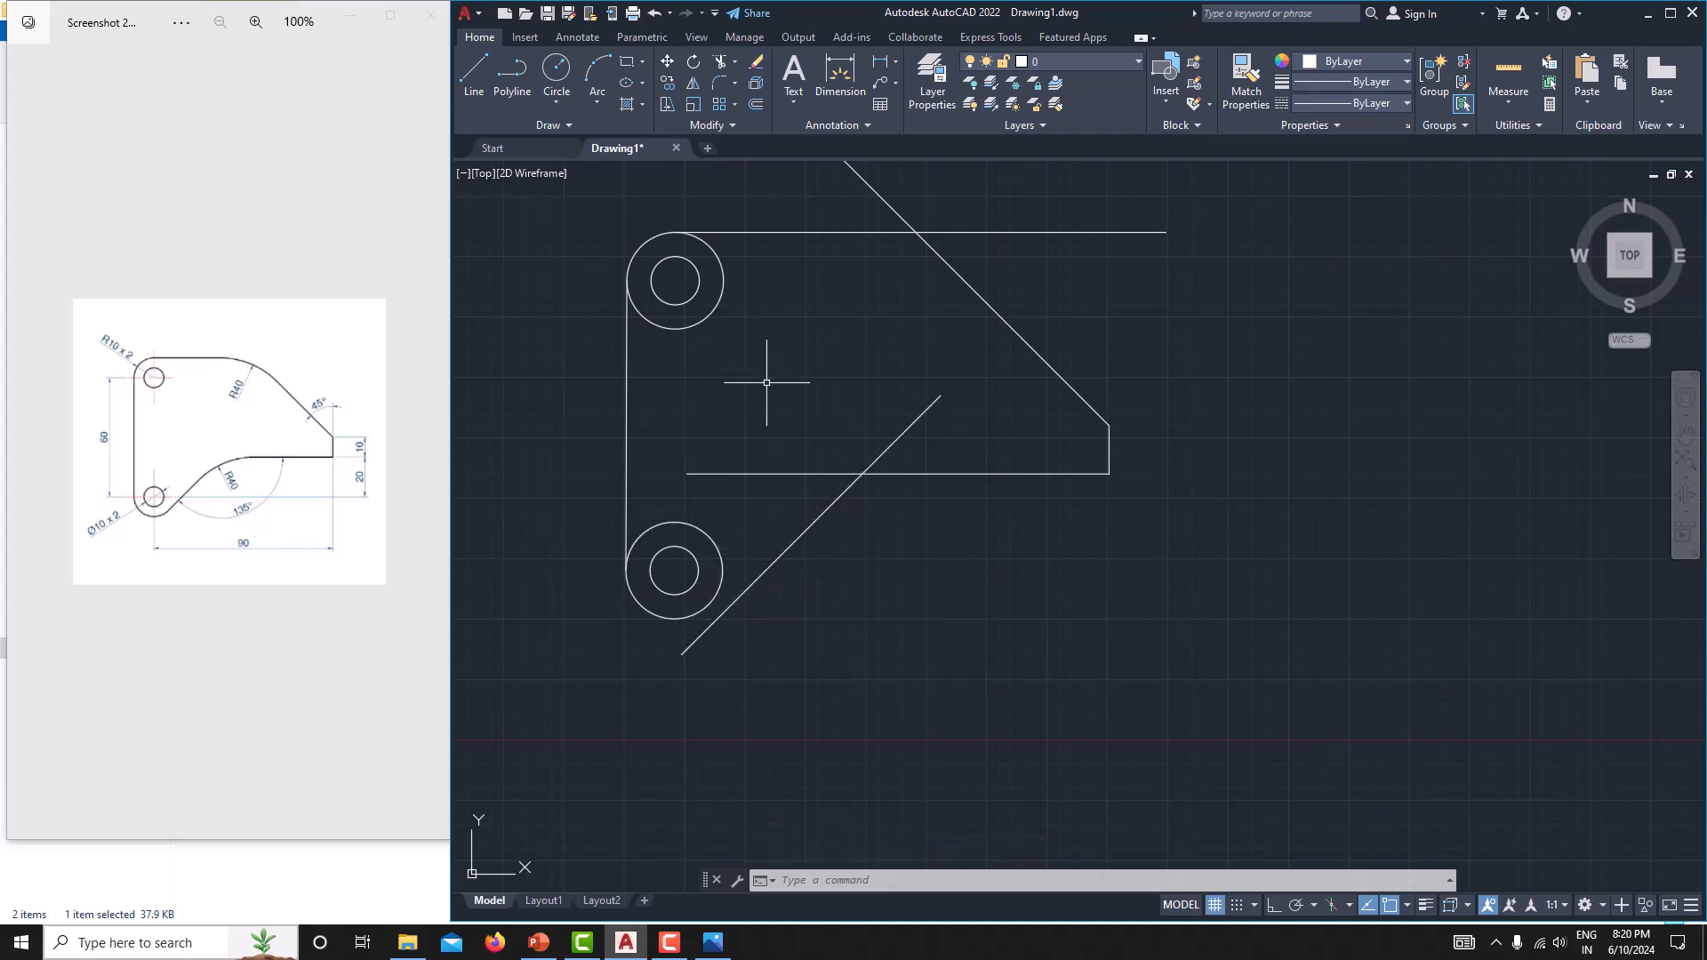
pyautogui.click(640, 37)
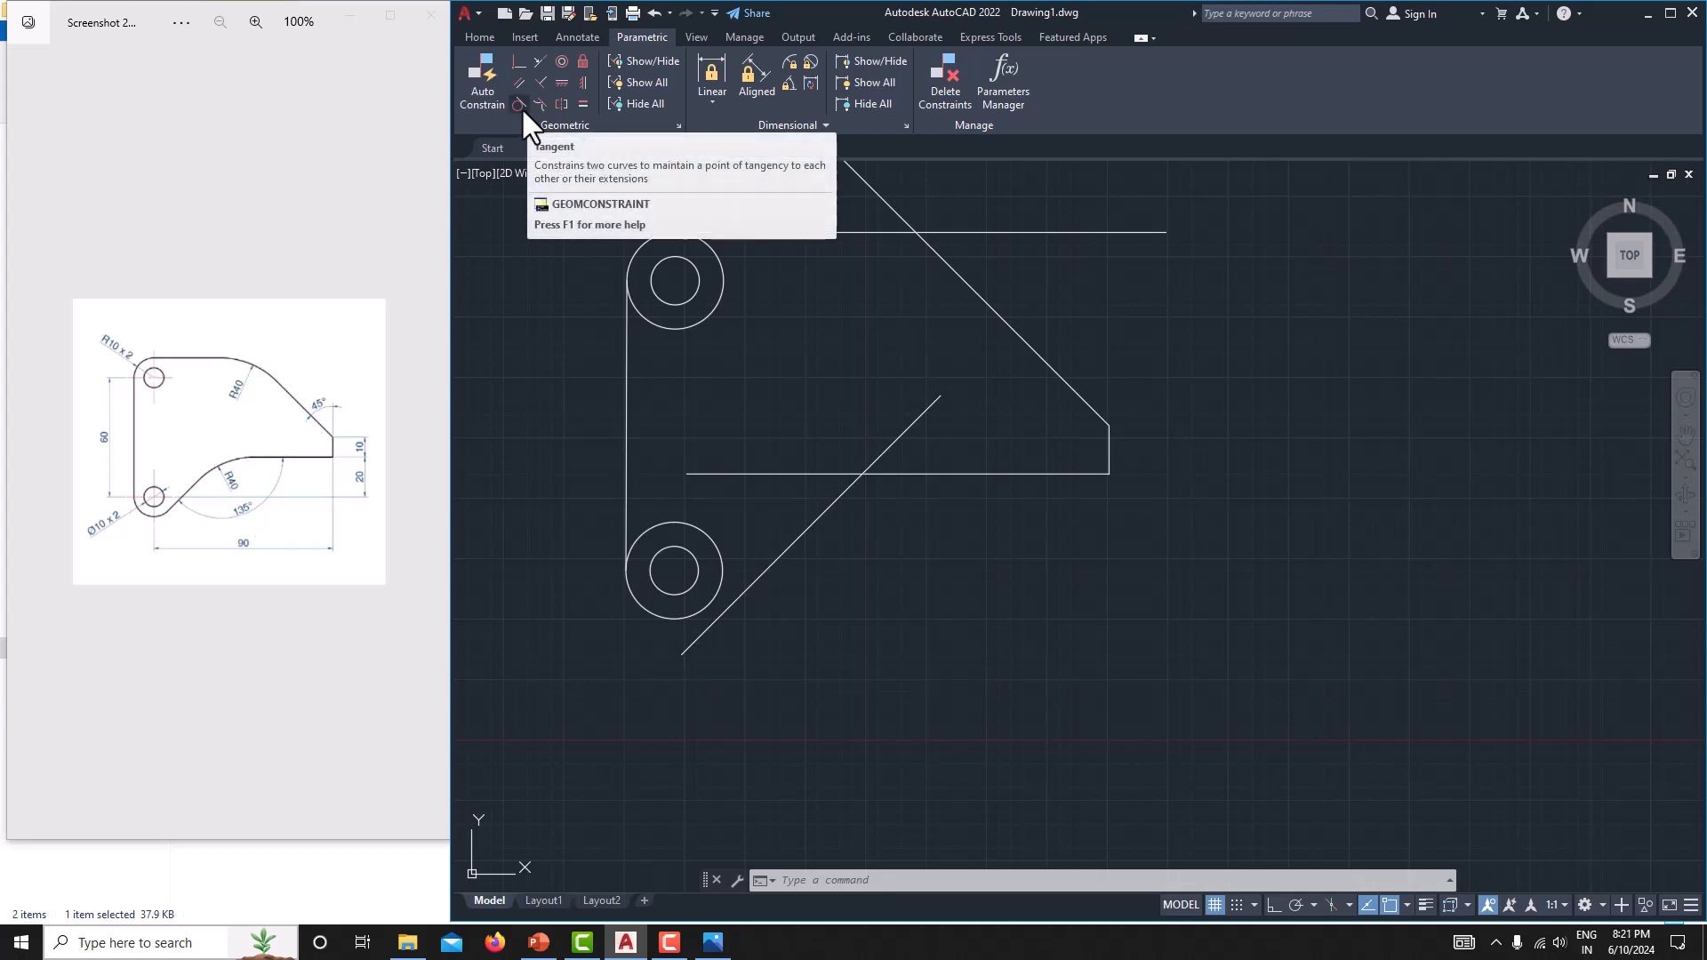
pyautogui.click(788, 546)
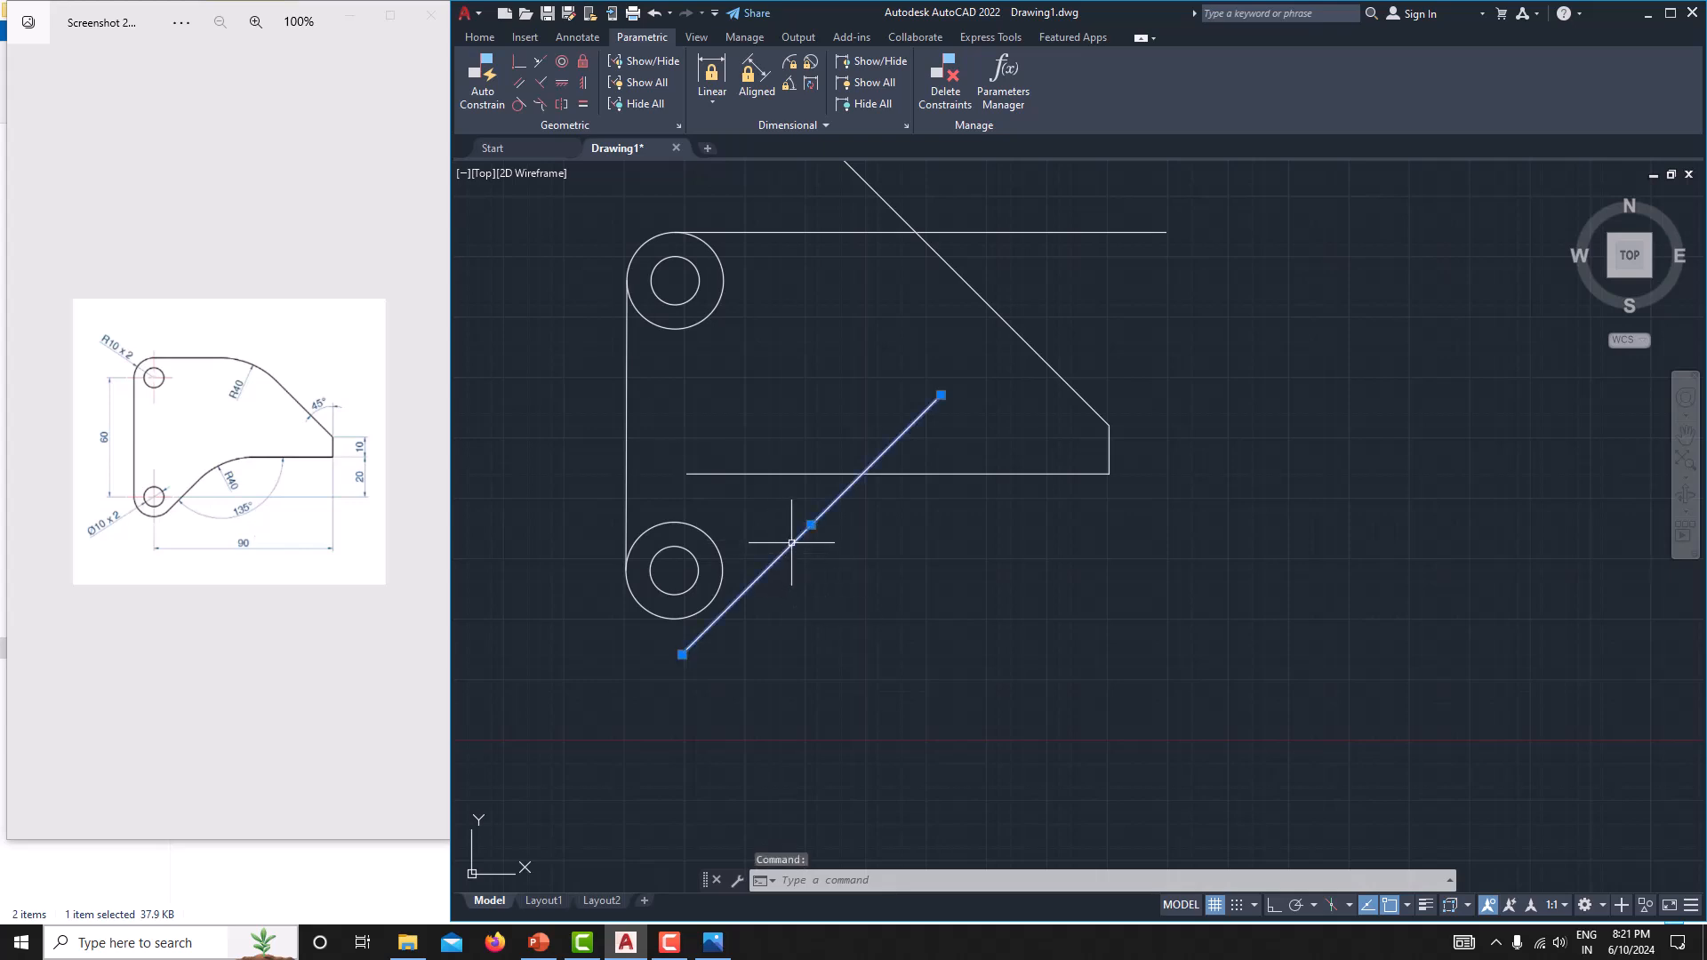
pyautogui.press('Escape')
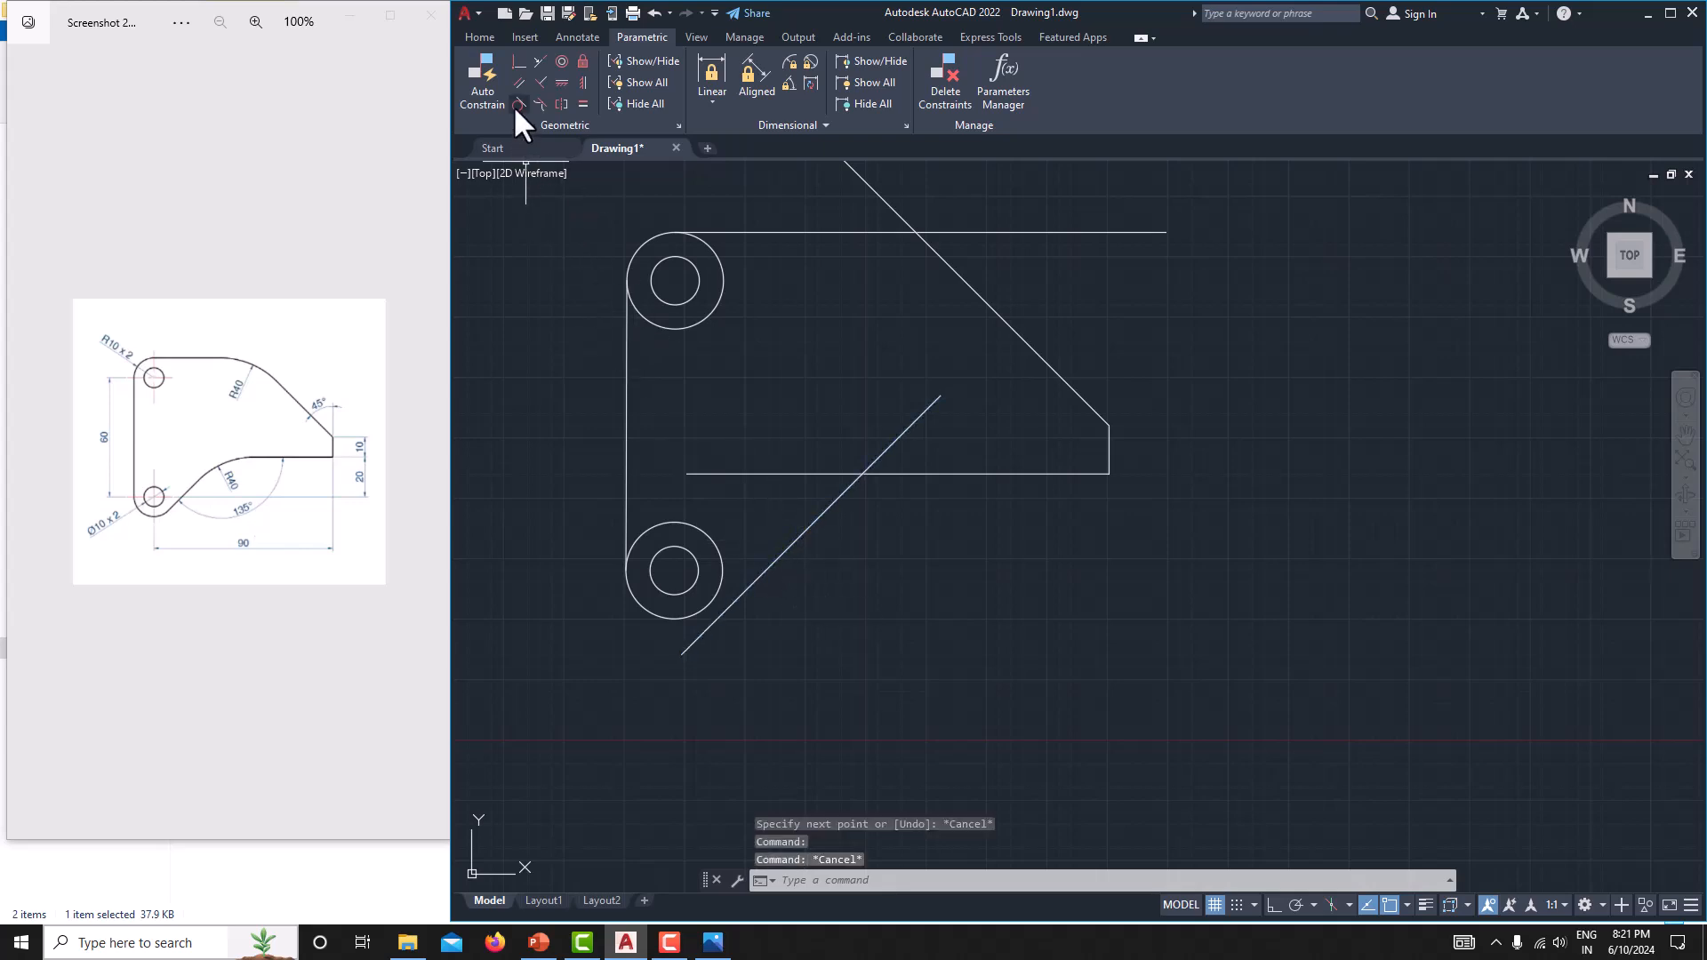
pyautogui.click(515, 105)
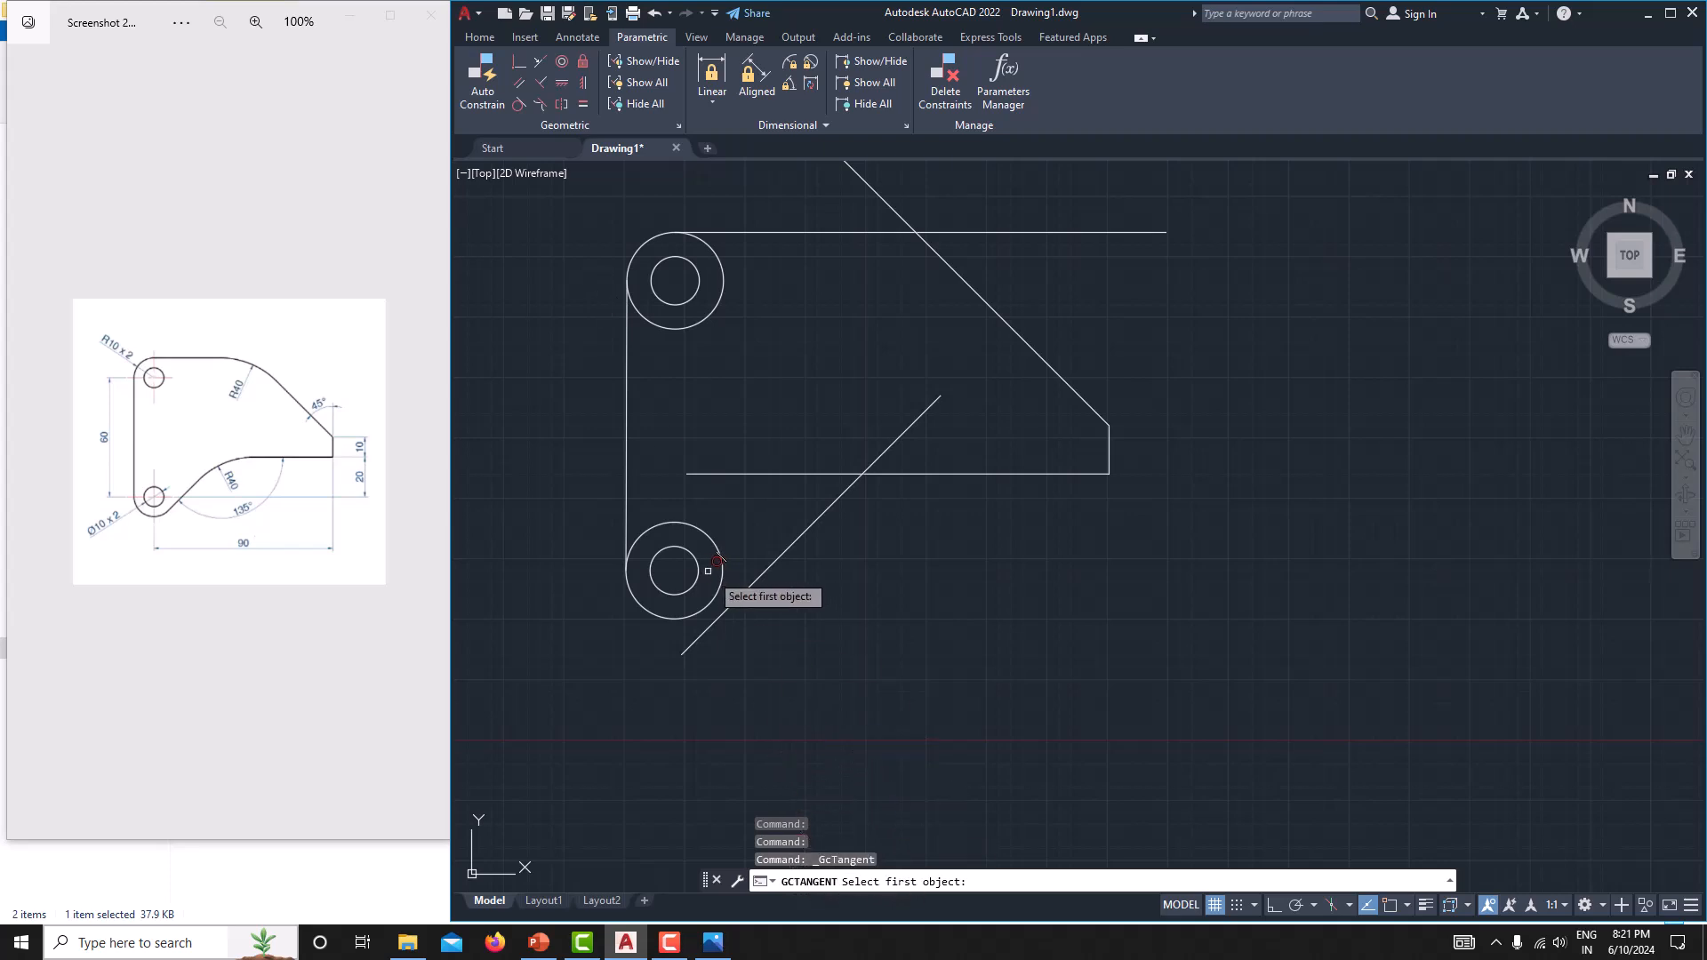
pyautogui.click(725, 571)
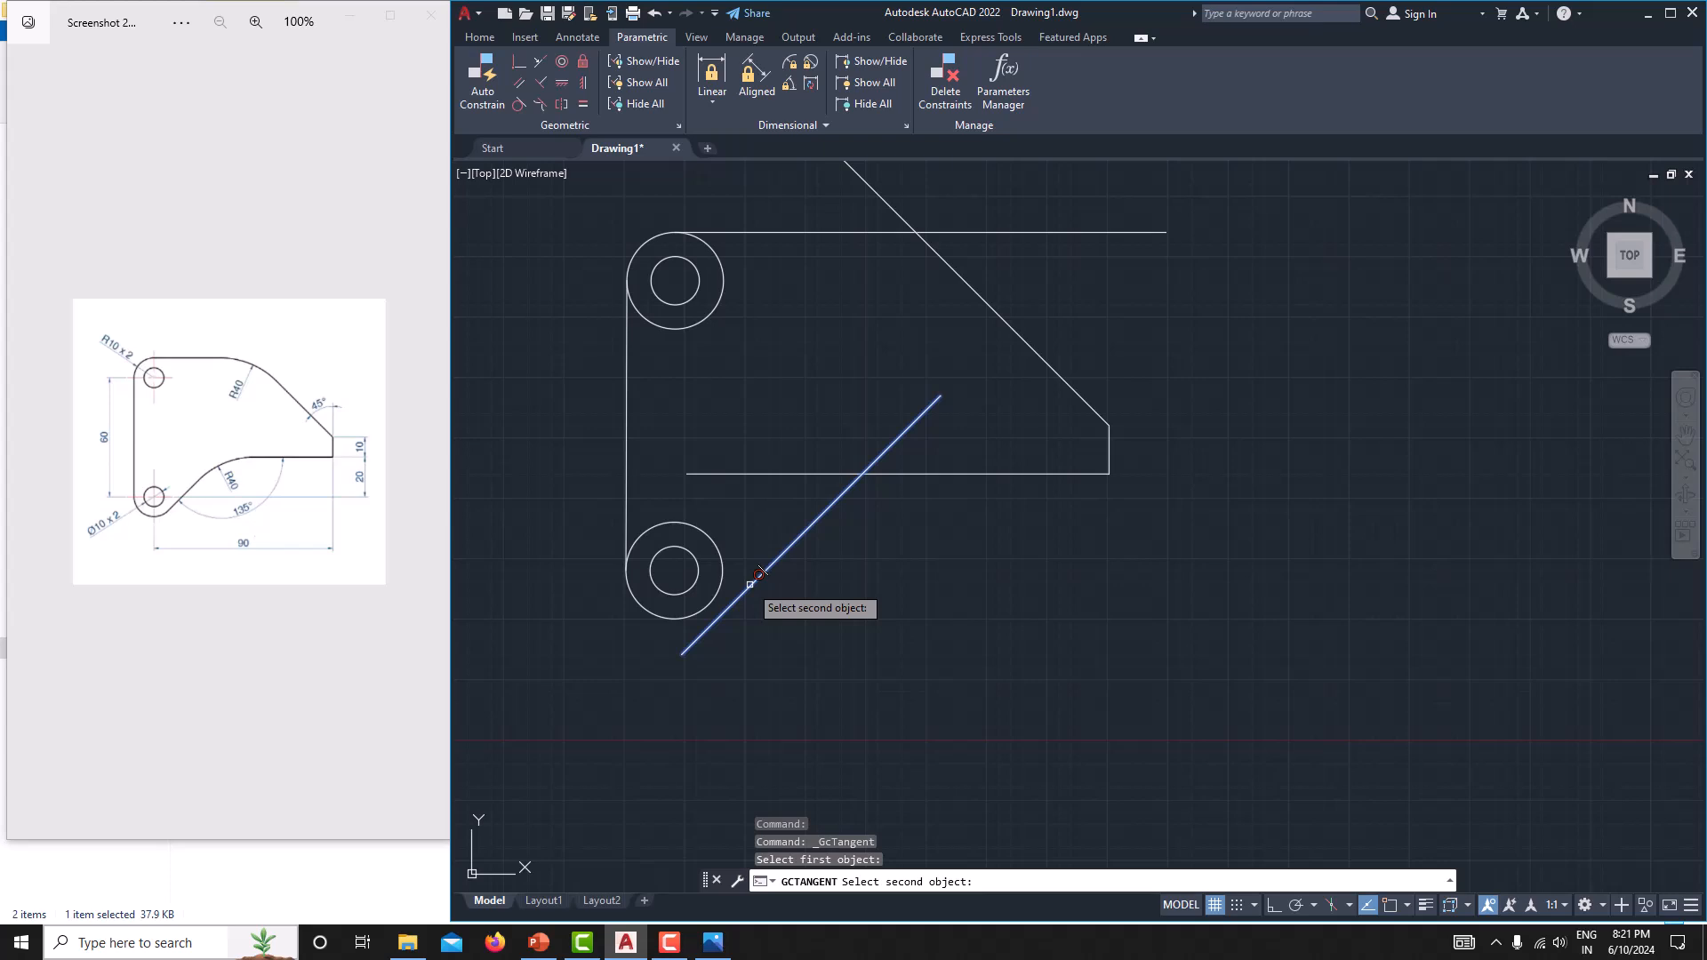
pyautogui.click(725, 565)
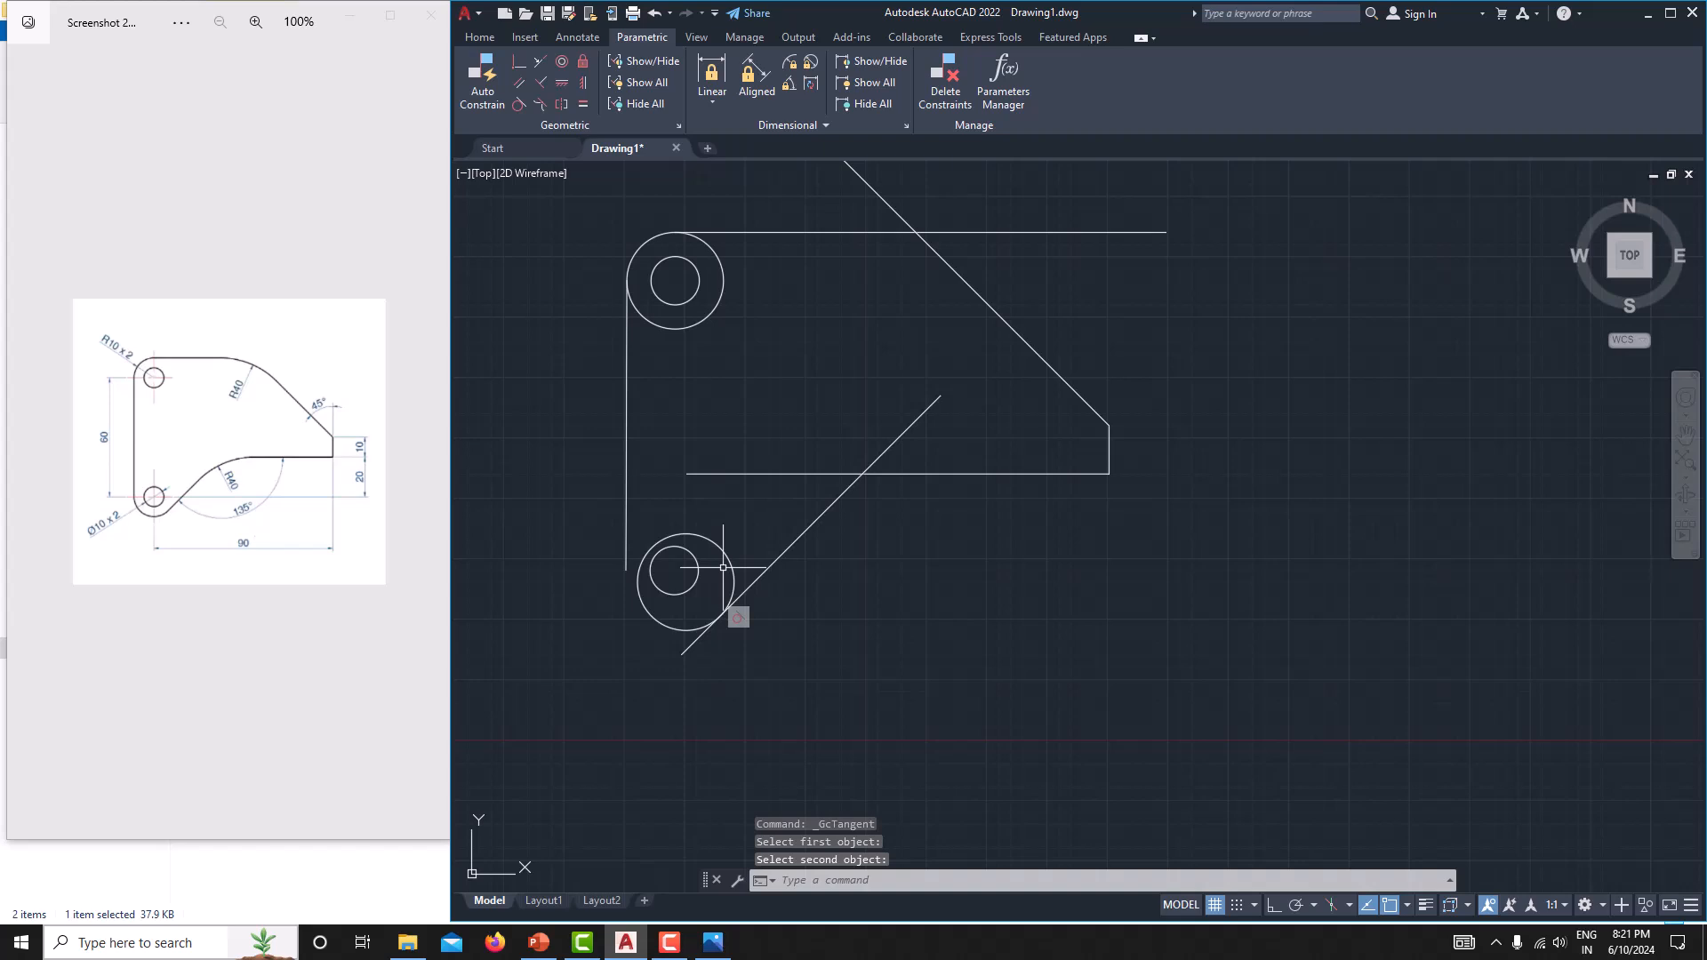
pyautogui.hotkey('ctrl', 'z')
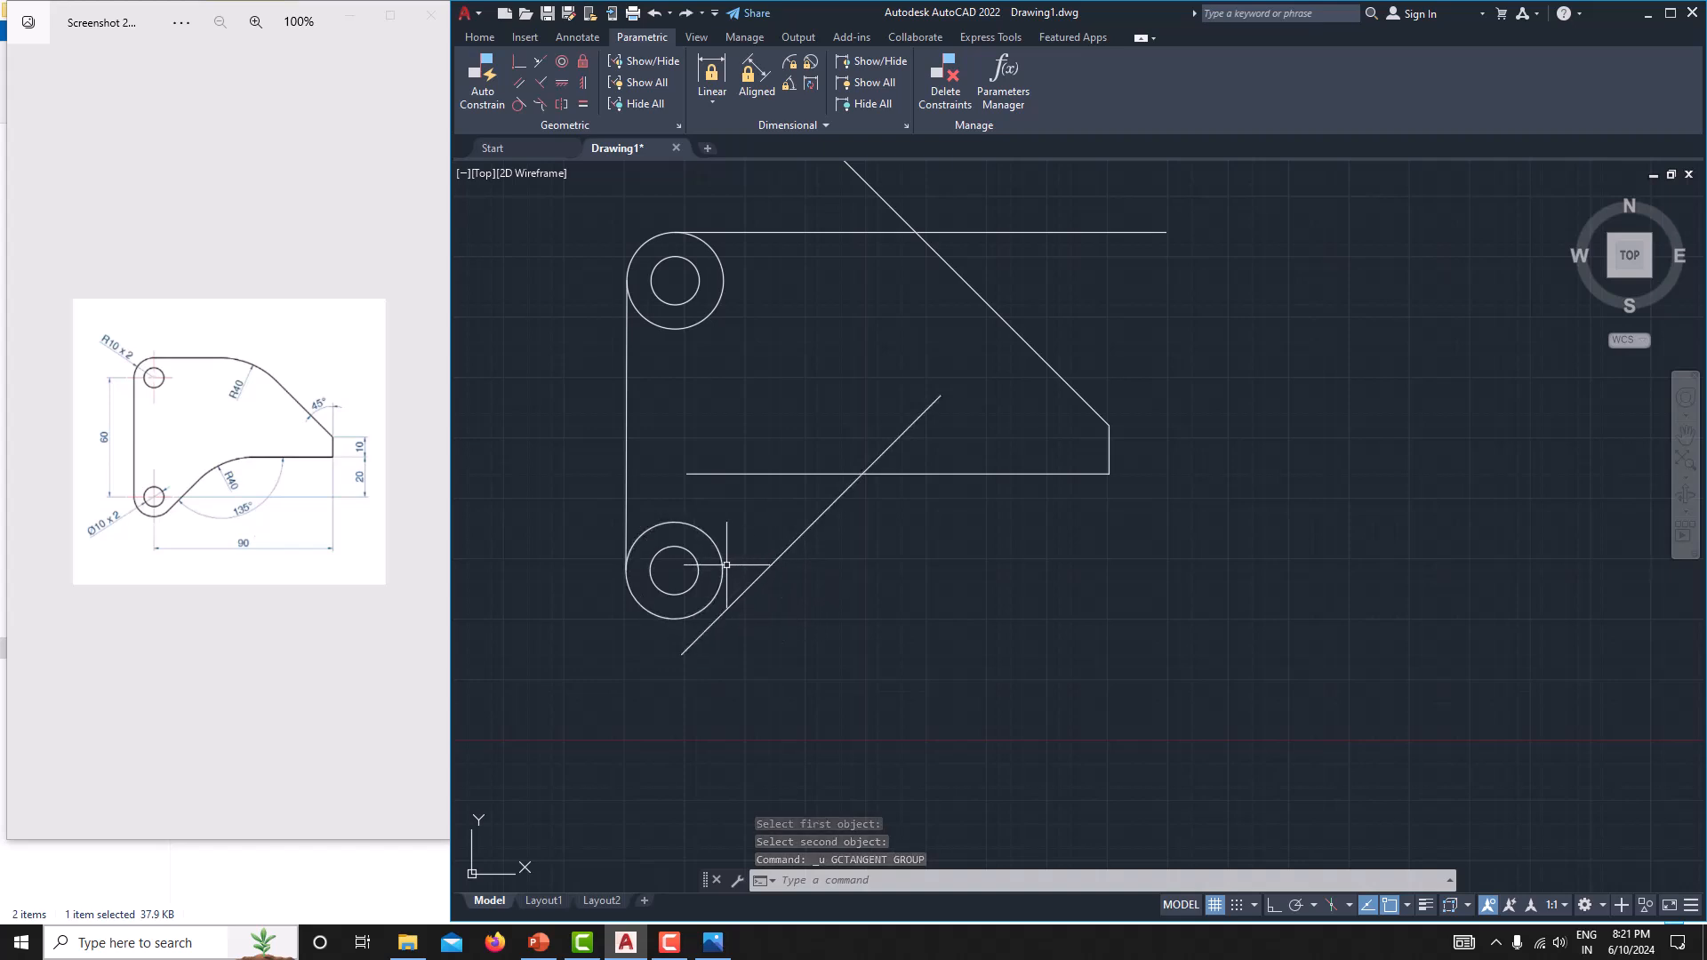
# Apply a Tangent constraint with the lower outer circle as first object and the lower sloping line as second.
pyautogui.click(515, 103)
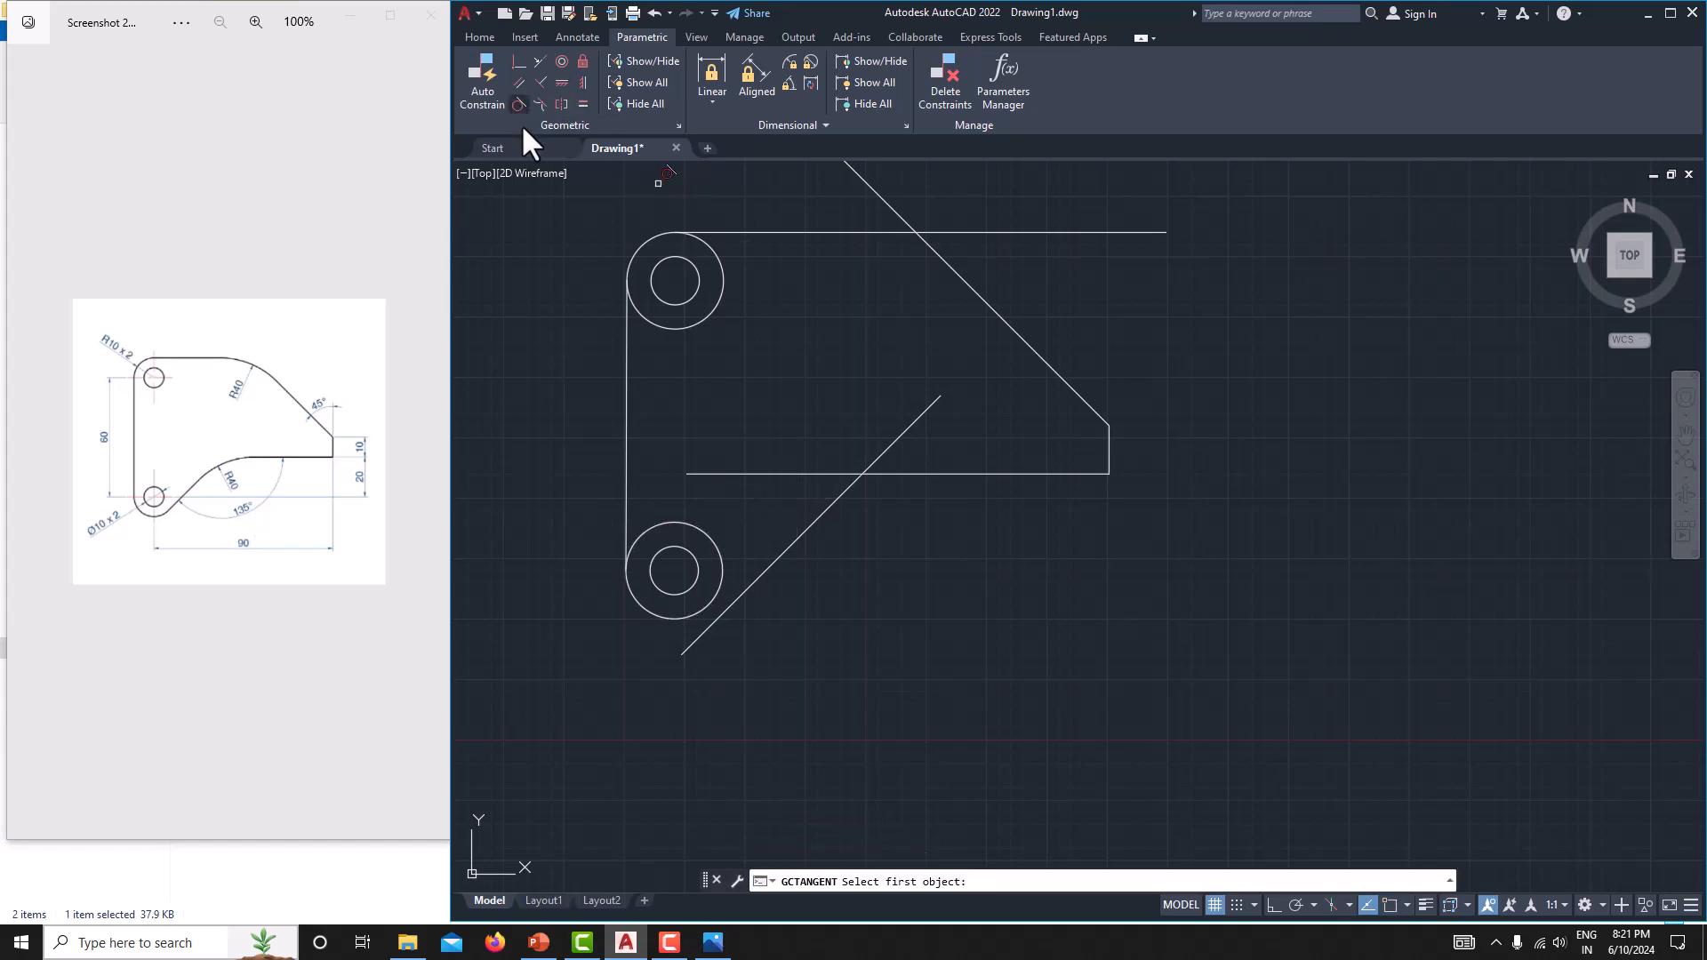
pyautogui.click(720, 565)
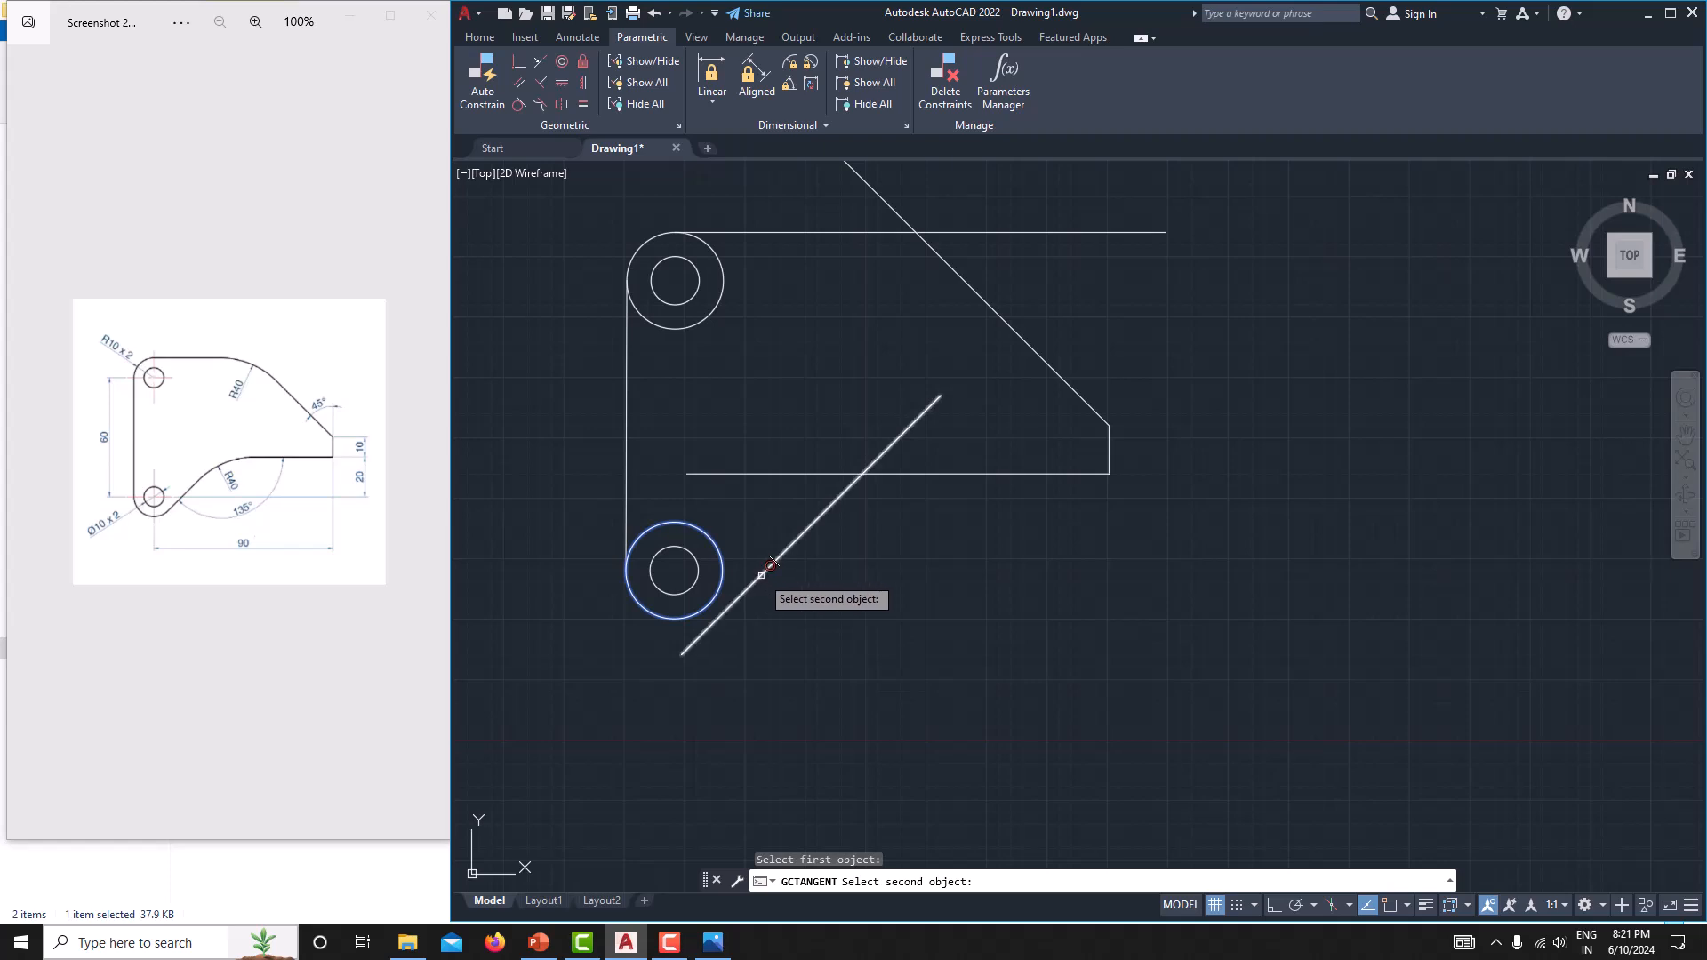
pyautogui.click(771, 564)
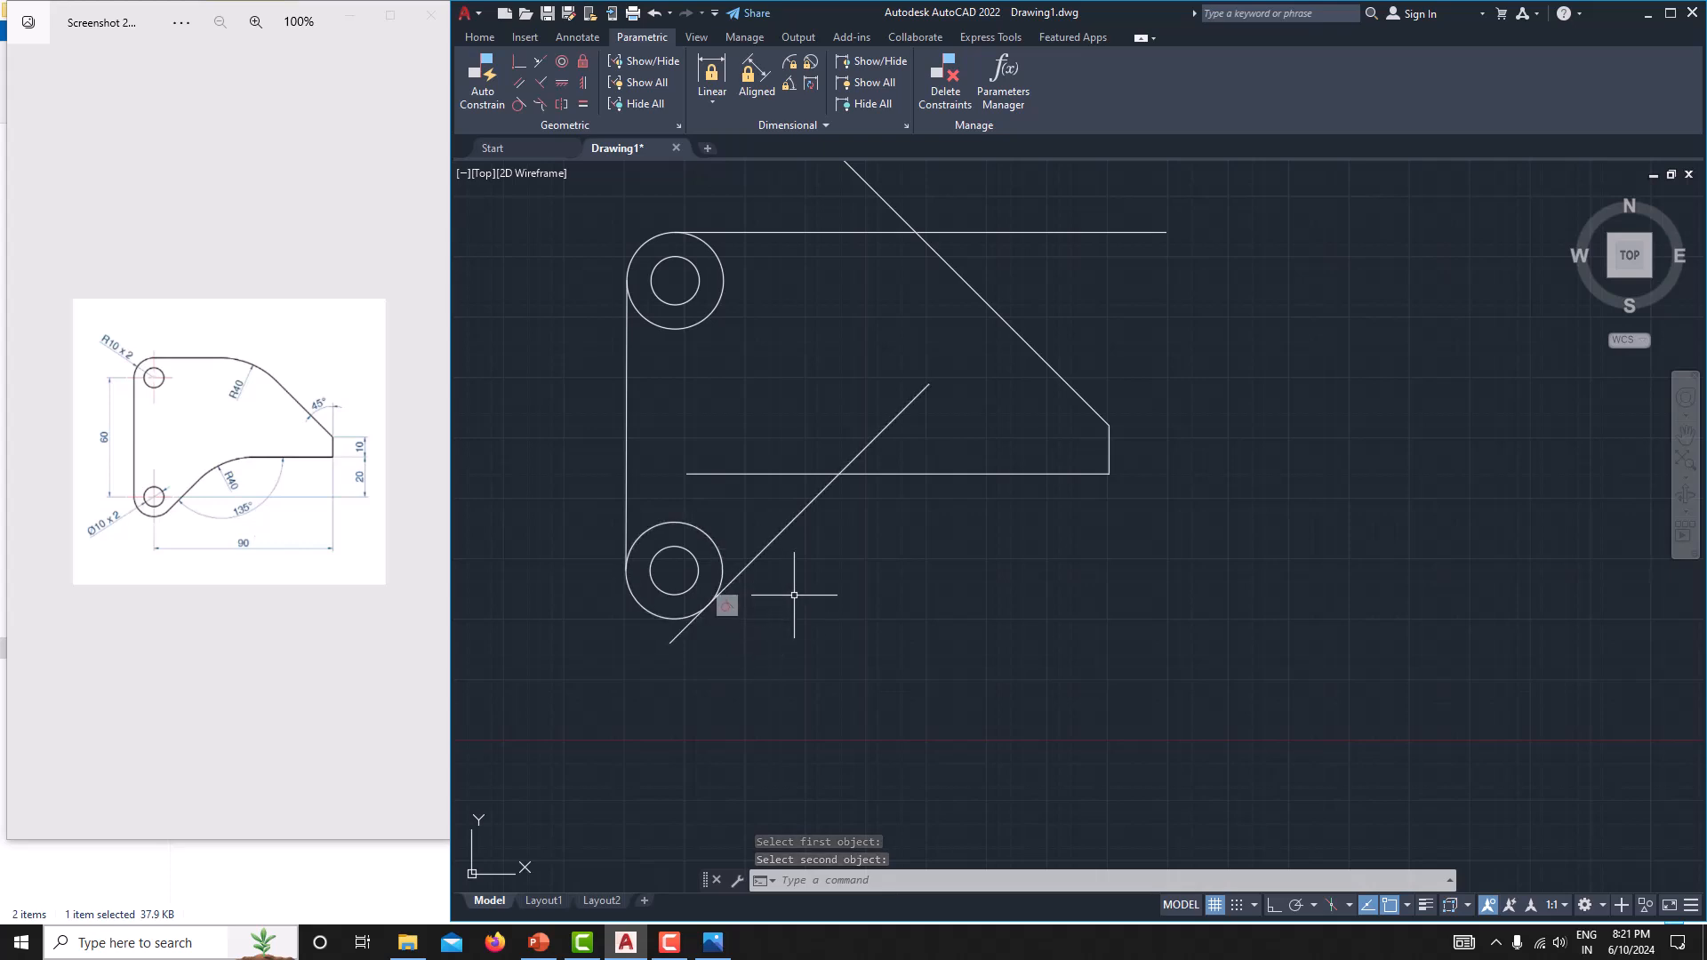
pyautogui.press('Escape')
pyautogui.moveTo(796, 594); pyautogui.dragTo(800, 604, button='middle')
pyautogui.scroll(4, 859, 516)
pyautogui.moveTo(861, 518); pyautogui.dragTo(859, 590, button='middle')
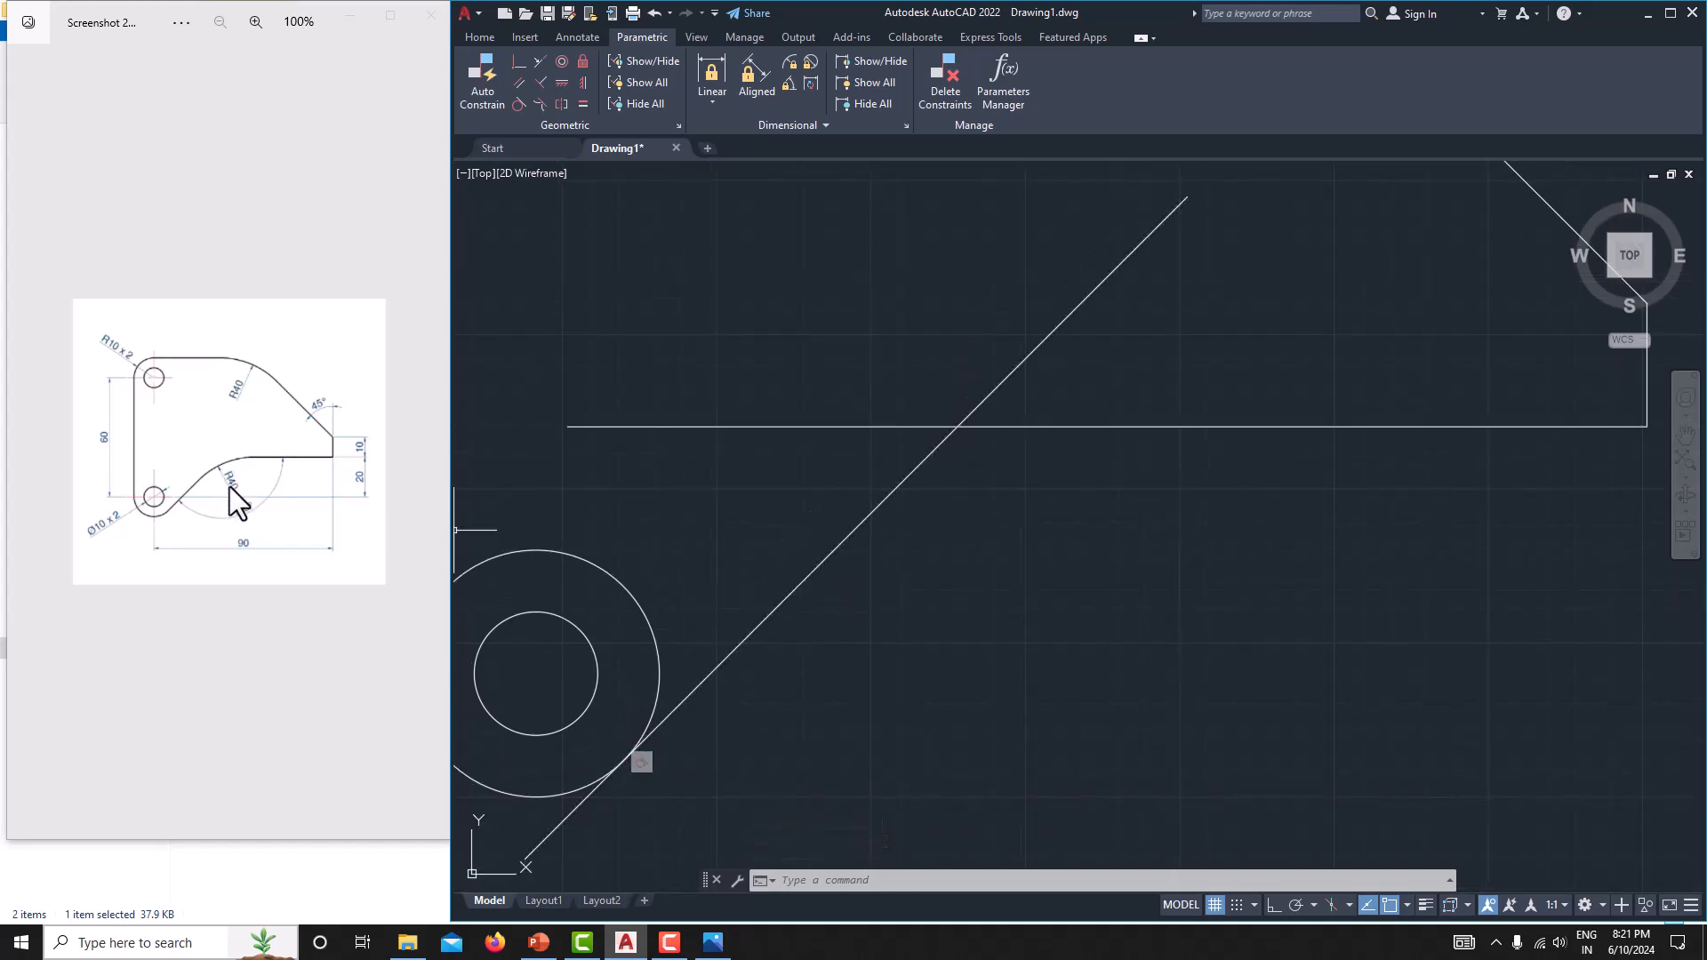
# Fillet the corner between the lower sloping line and the lower horizontal edge with a radius of 40 mm.
pyautogui.click(483, 37)
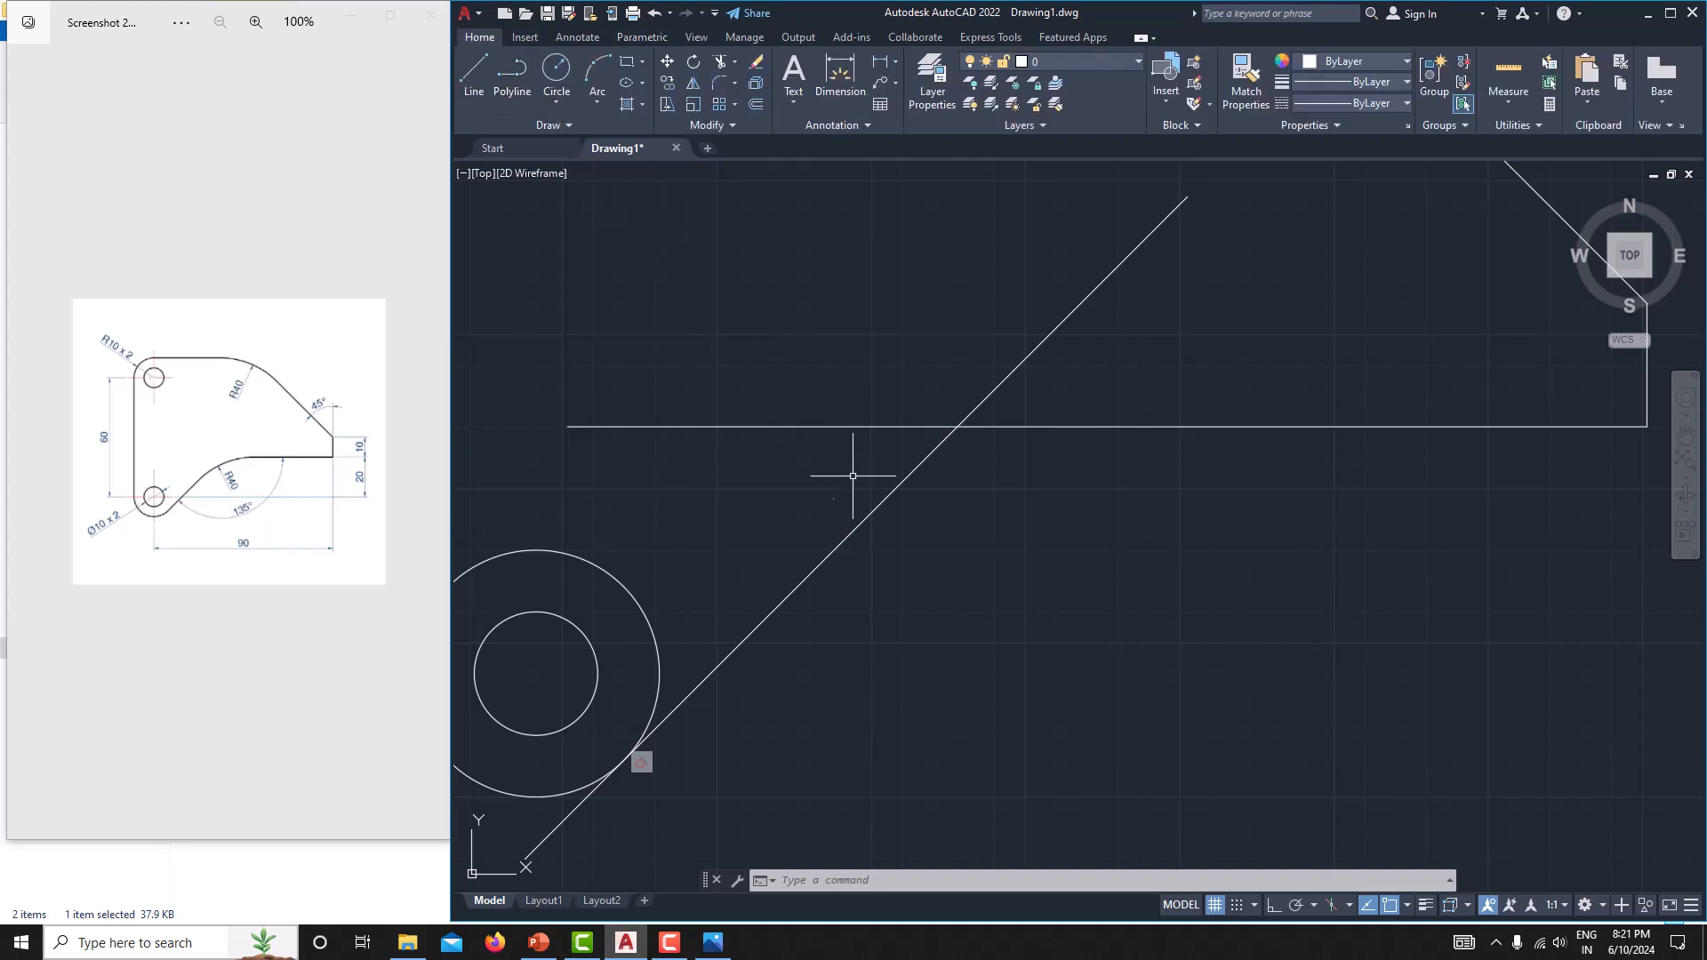
pyautogui.scroll(-4, 889, 527)
pyautogui.moveTo(889, 527); pyautogui.dragTo(824, 531, button='middle')
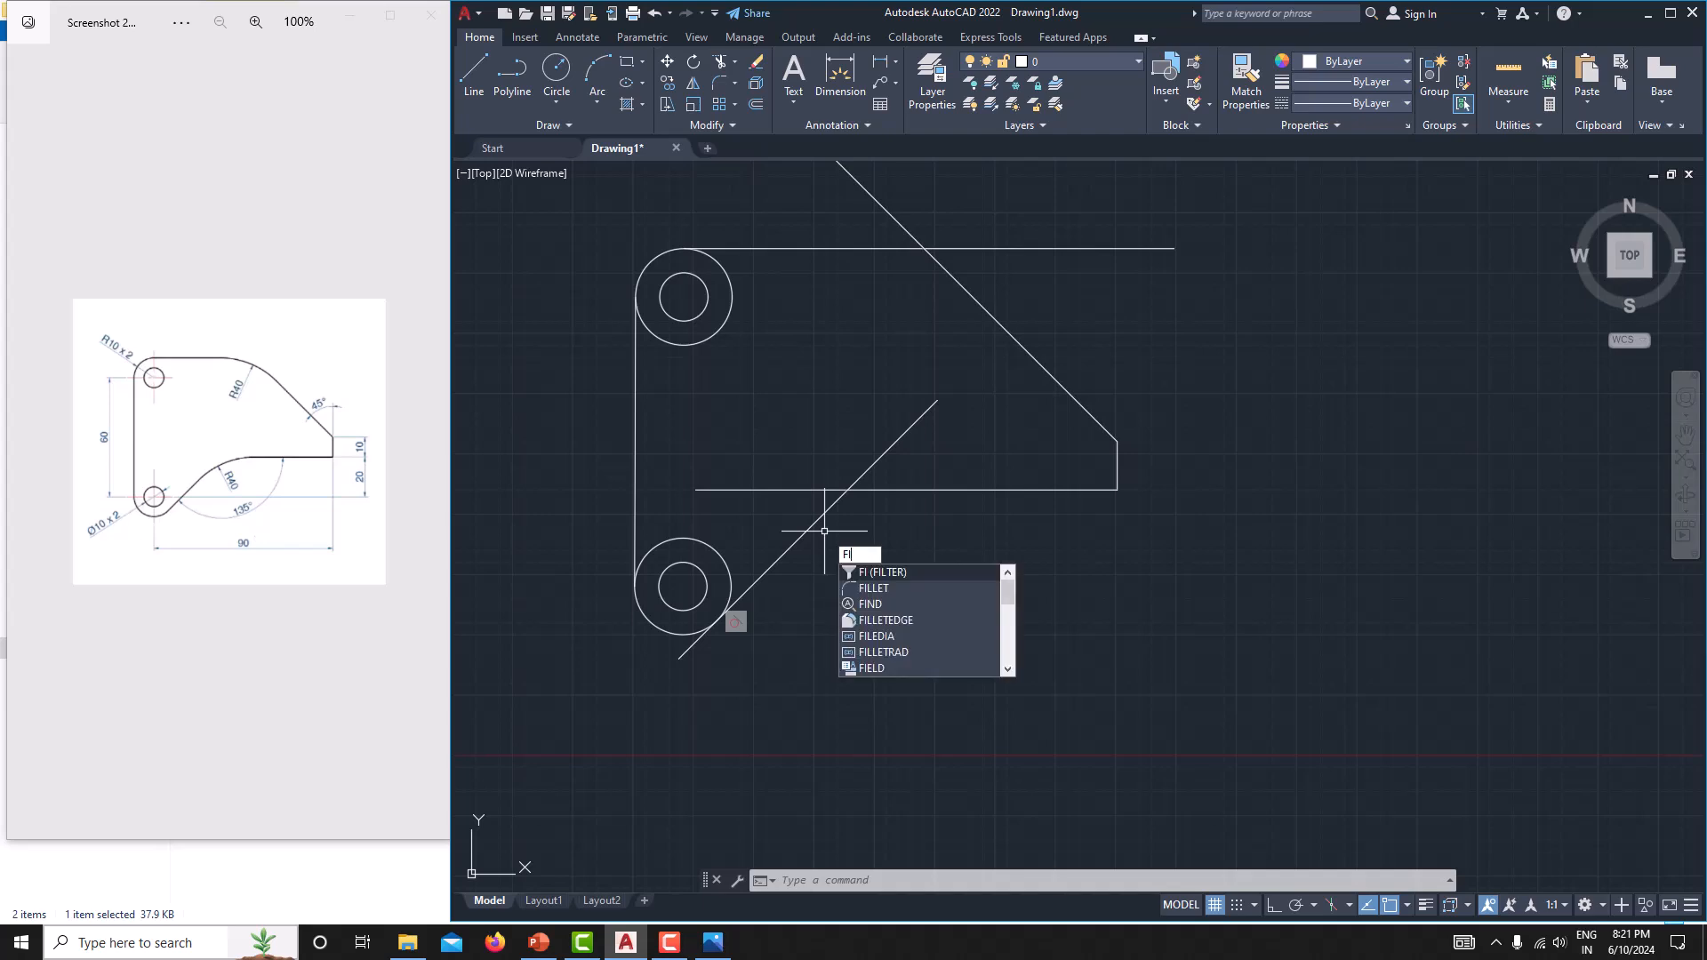
pyautogui.press('Down')
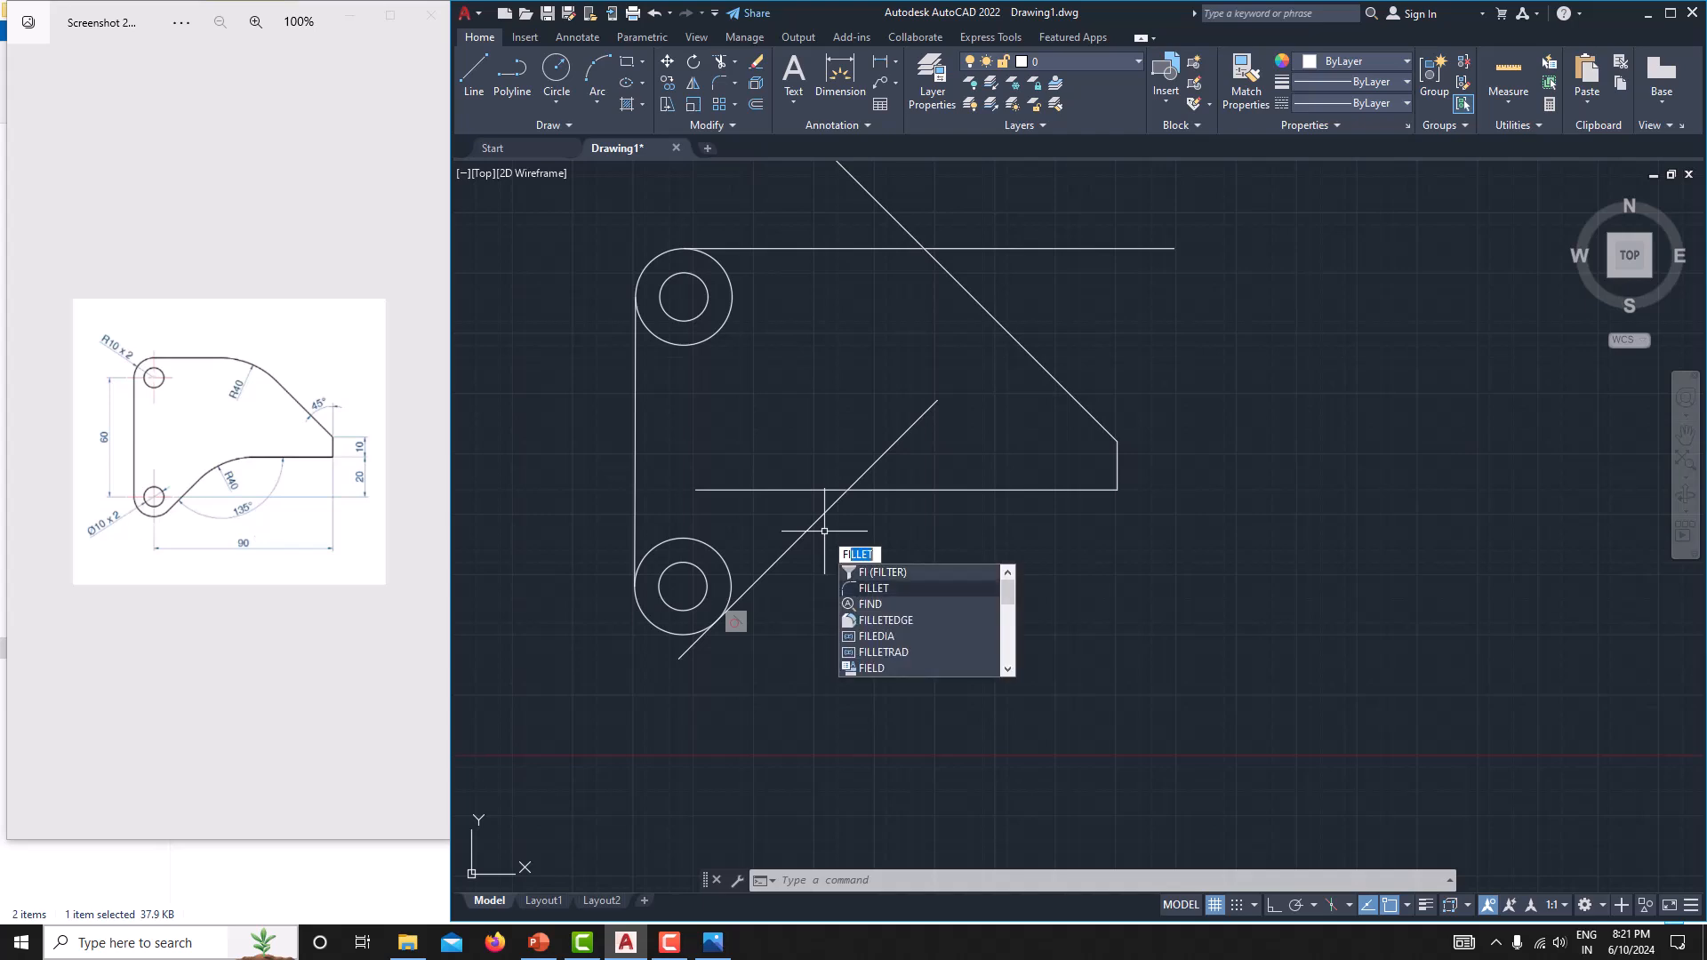
pyautogui.press('Return')
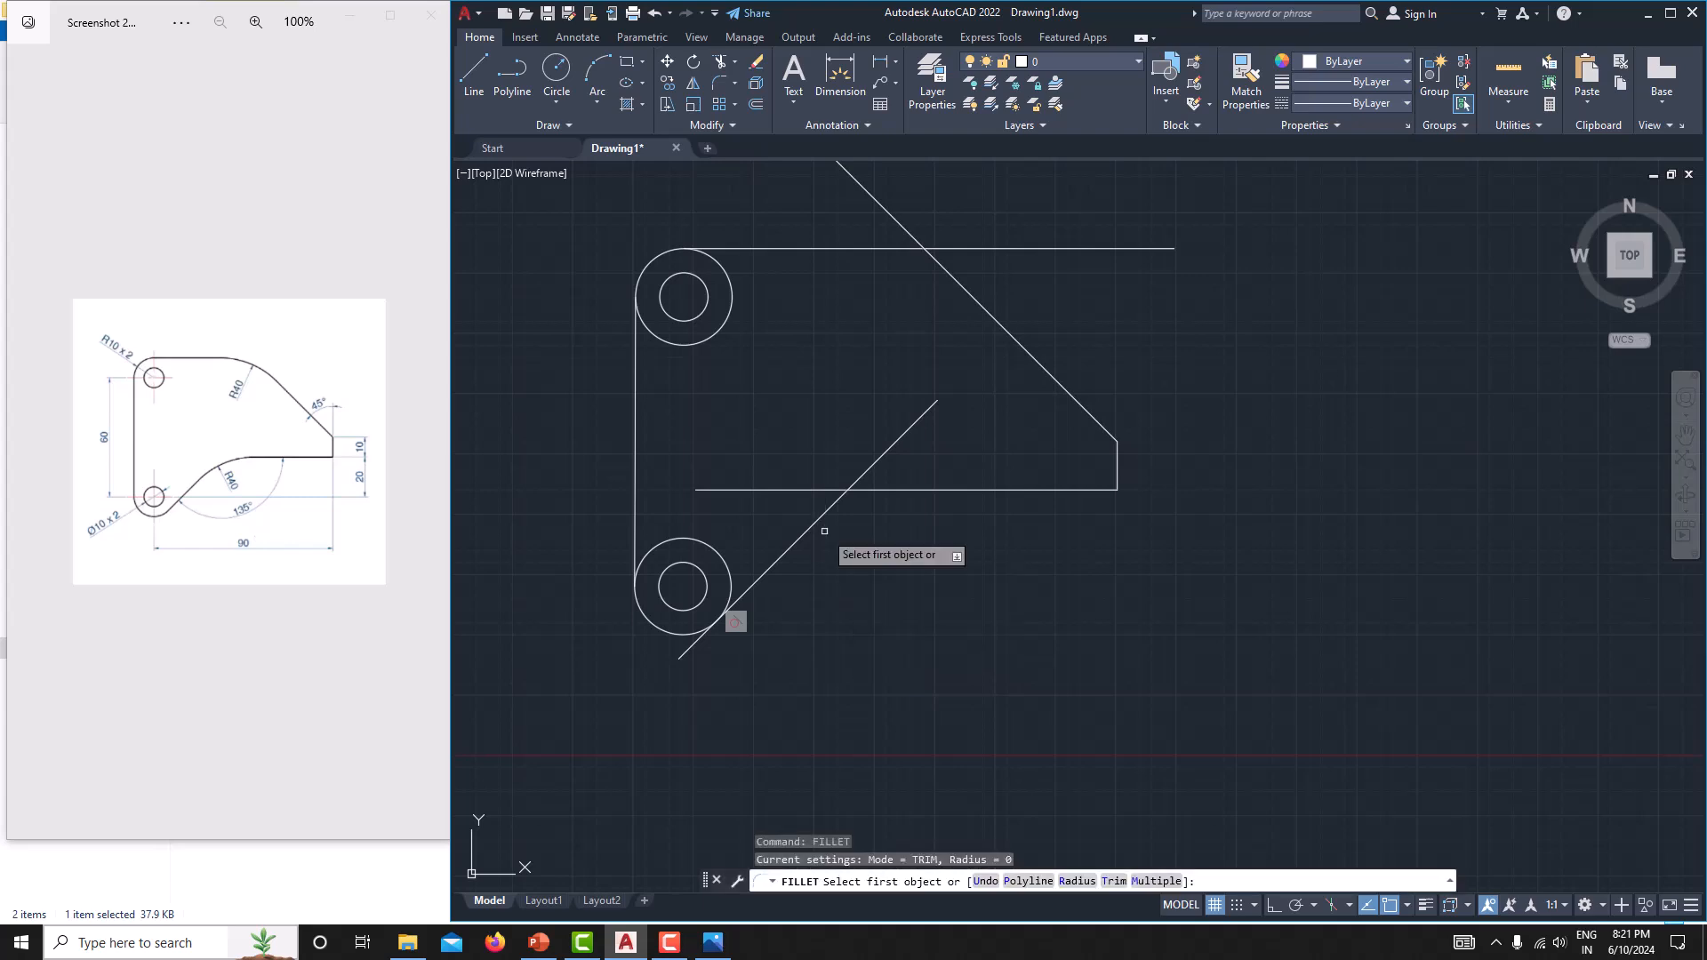
pyautogui.press('Return')
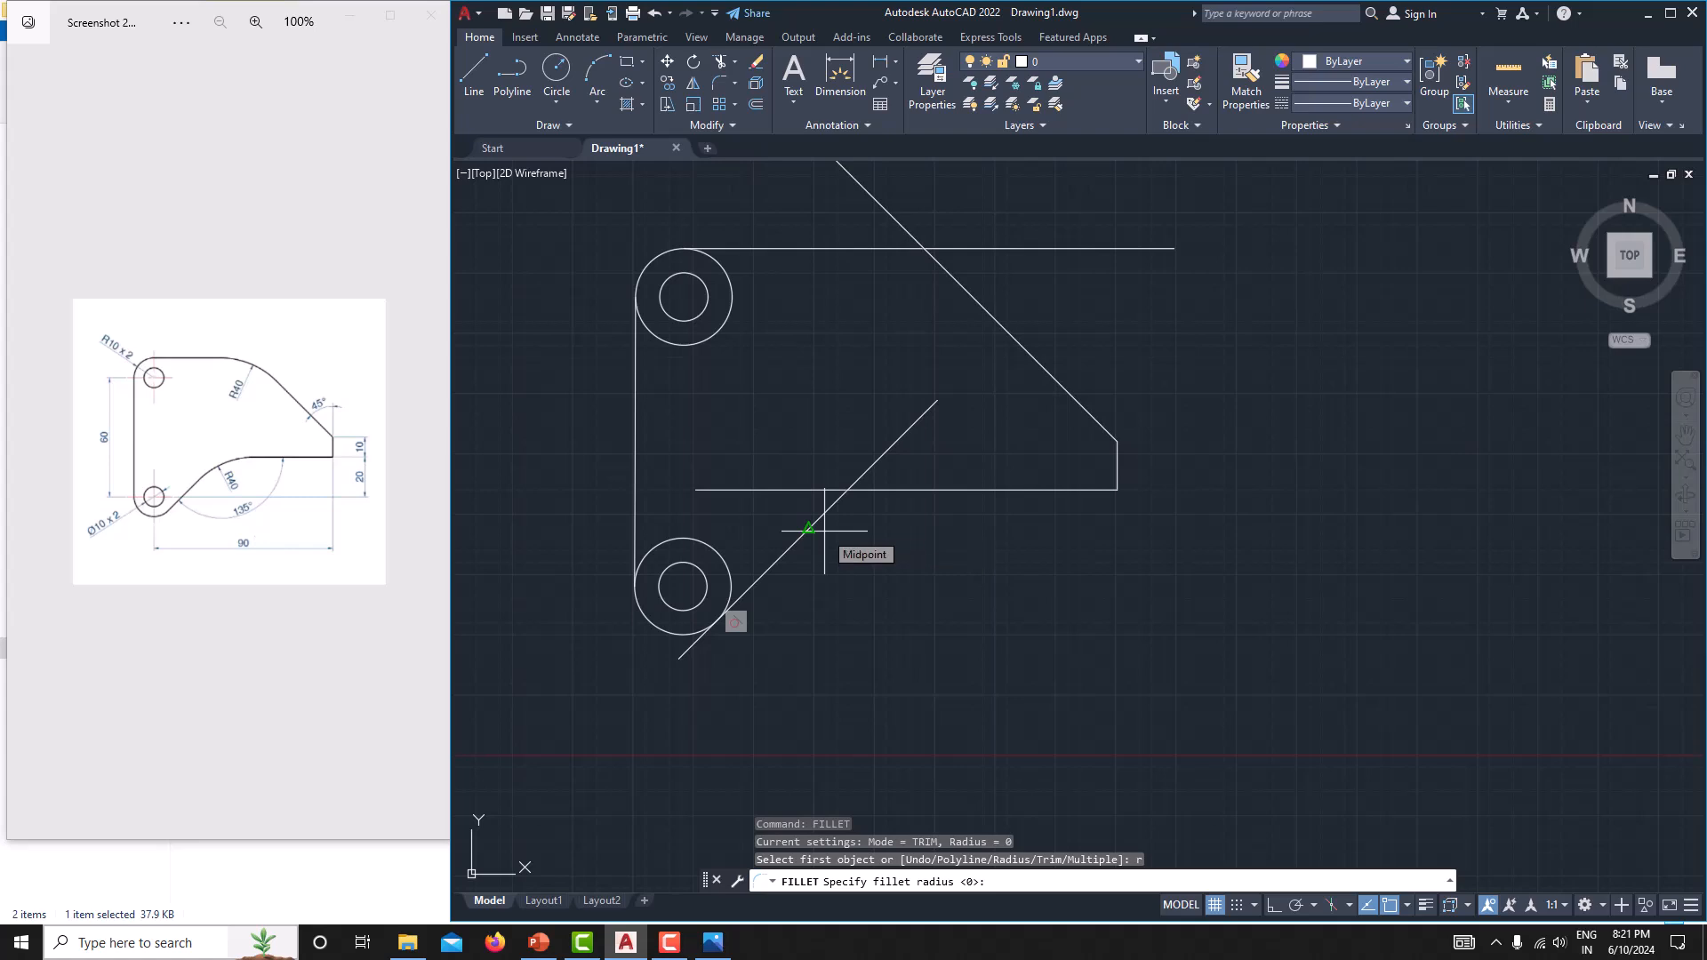
pyautogui.write('40')
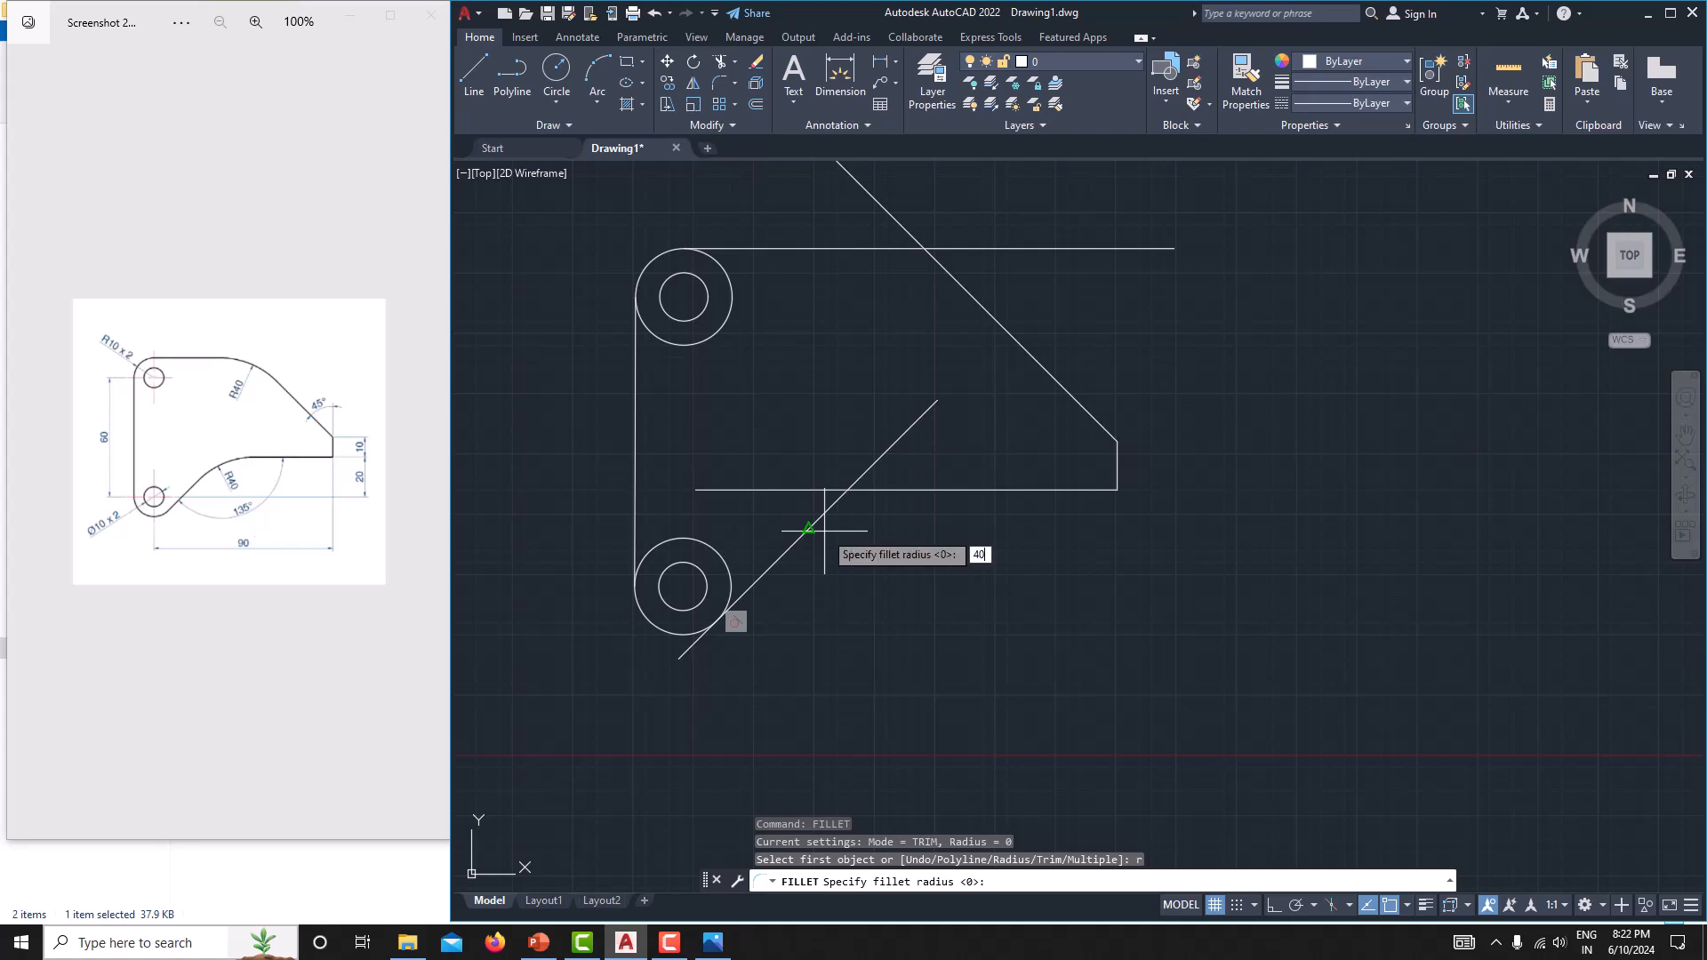
pyautogui.press('Return')
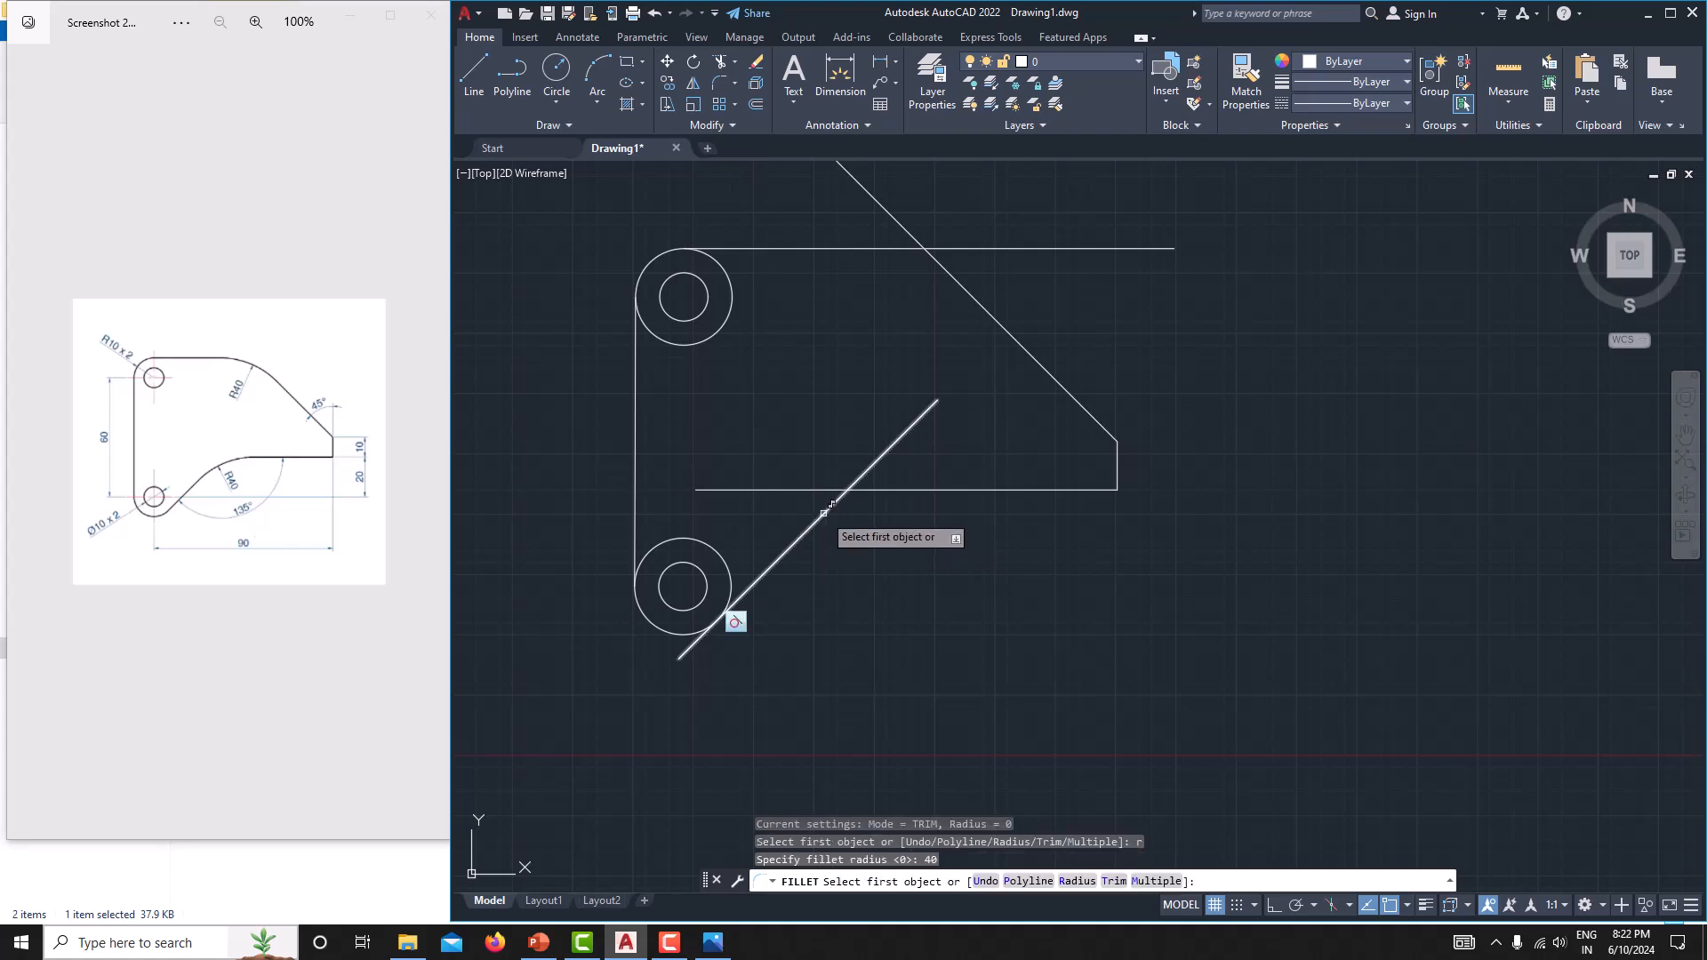
pyautogui.click(825, 512)
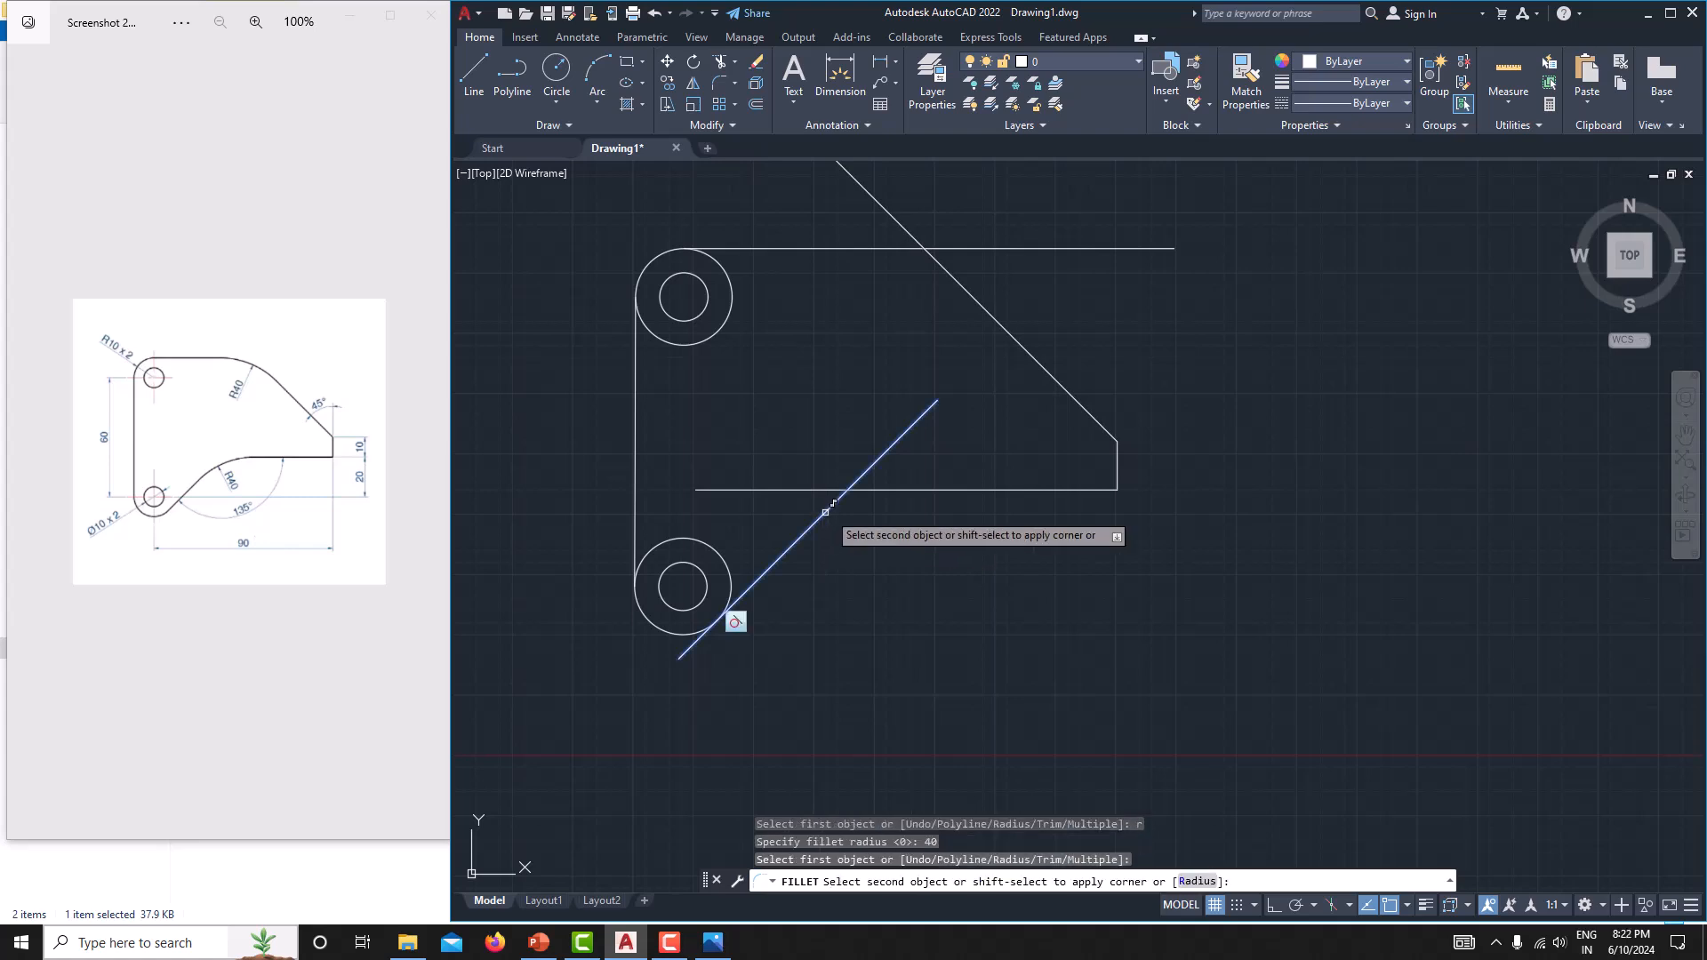
pyautogui.click(880, 489)
# Fillet the top horizontal line and the upper sloping edge with the same 40 mm radius.
pyautogui.moveTo(886, 530); pyautogui.dragTo(978, 658, button='middle')
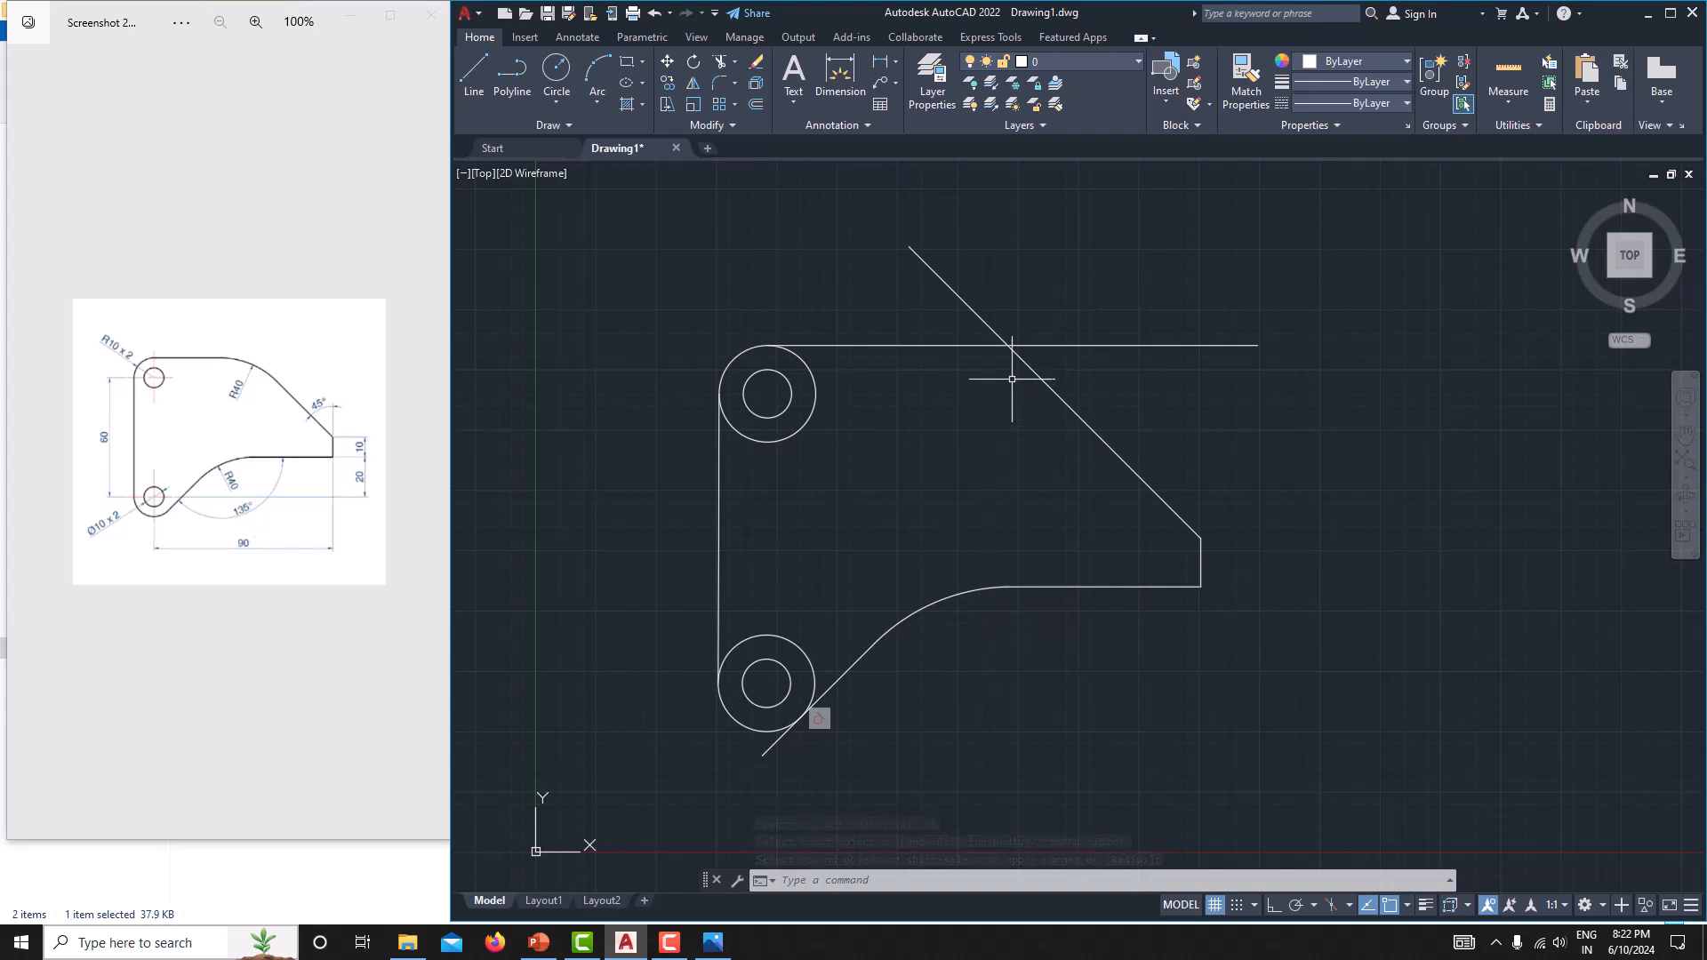
pyautogui.press('Return')
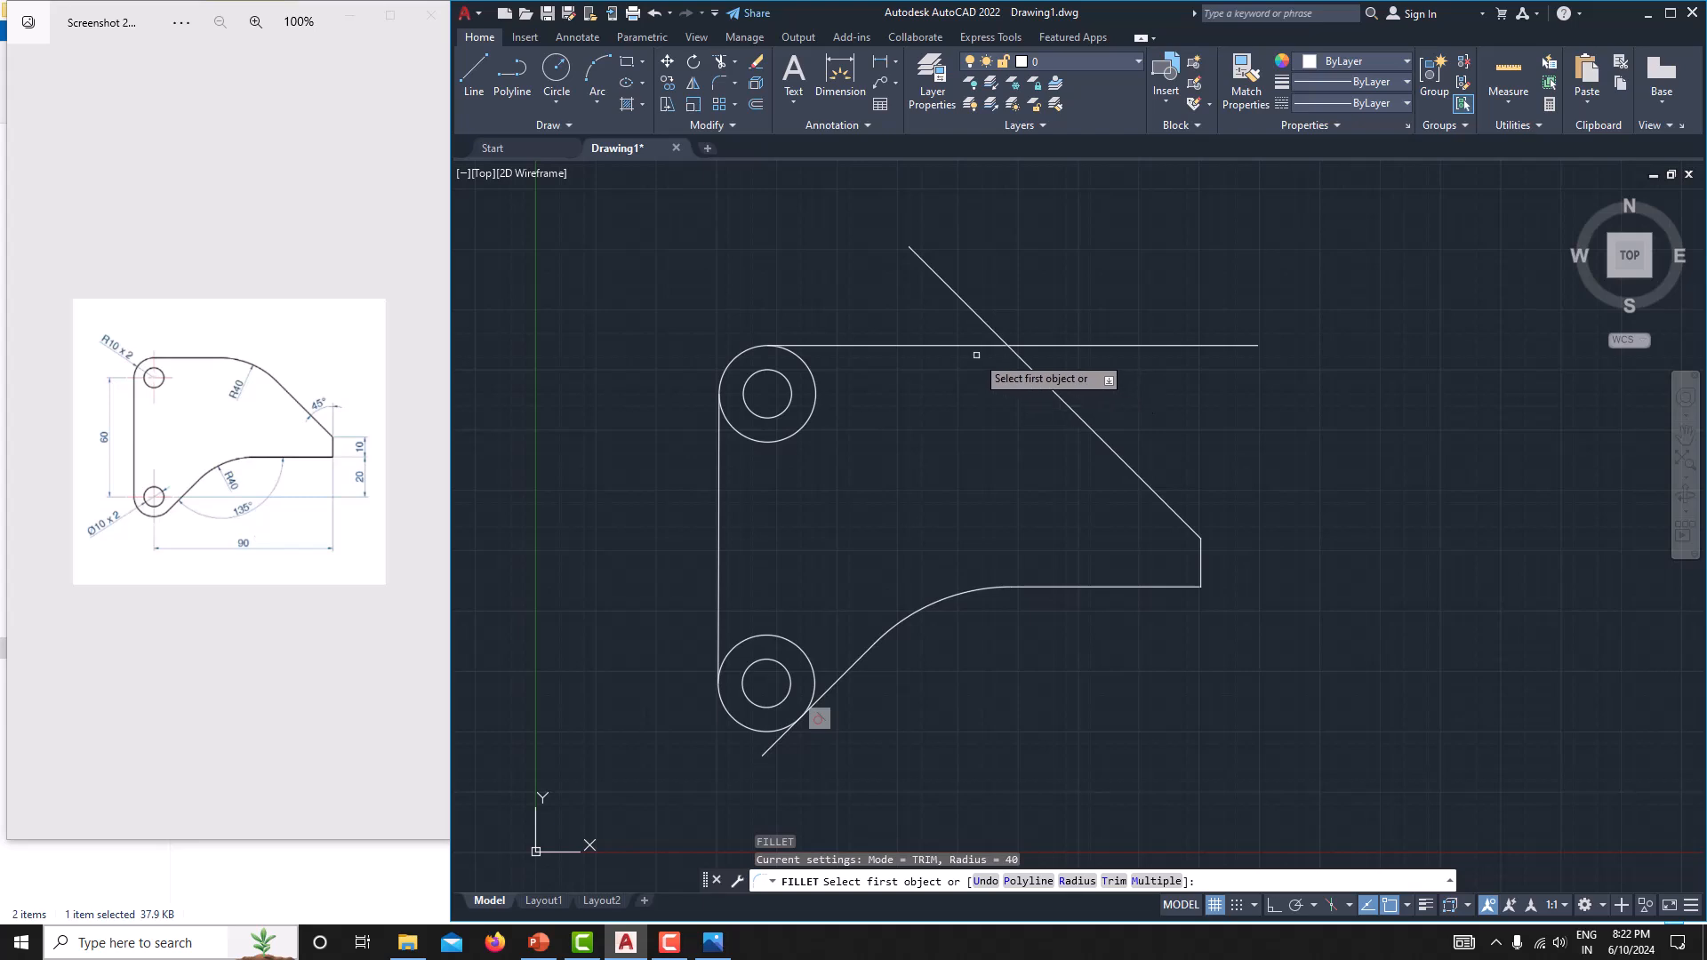
pyautogui.click(996, 348)
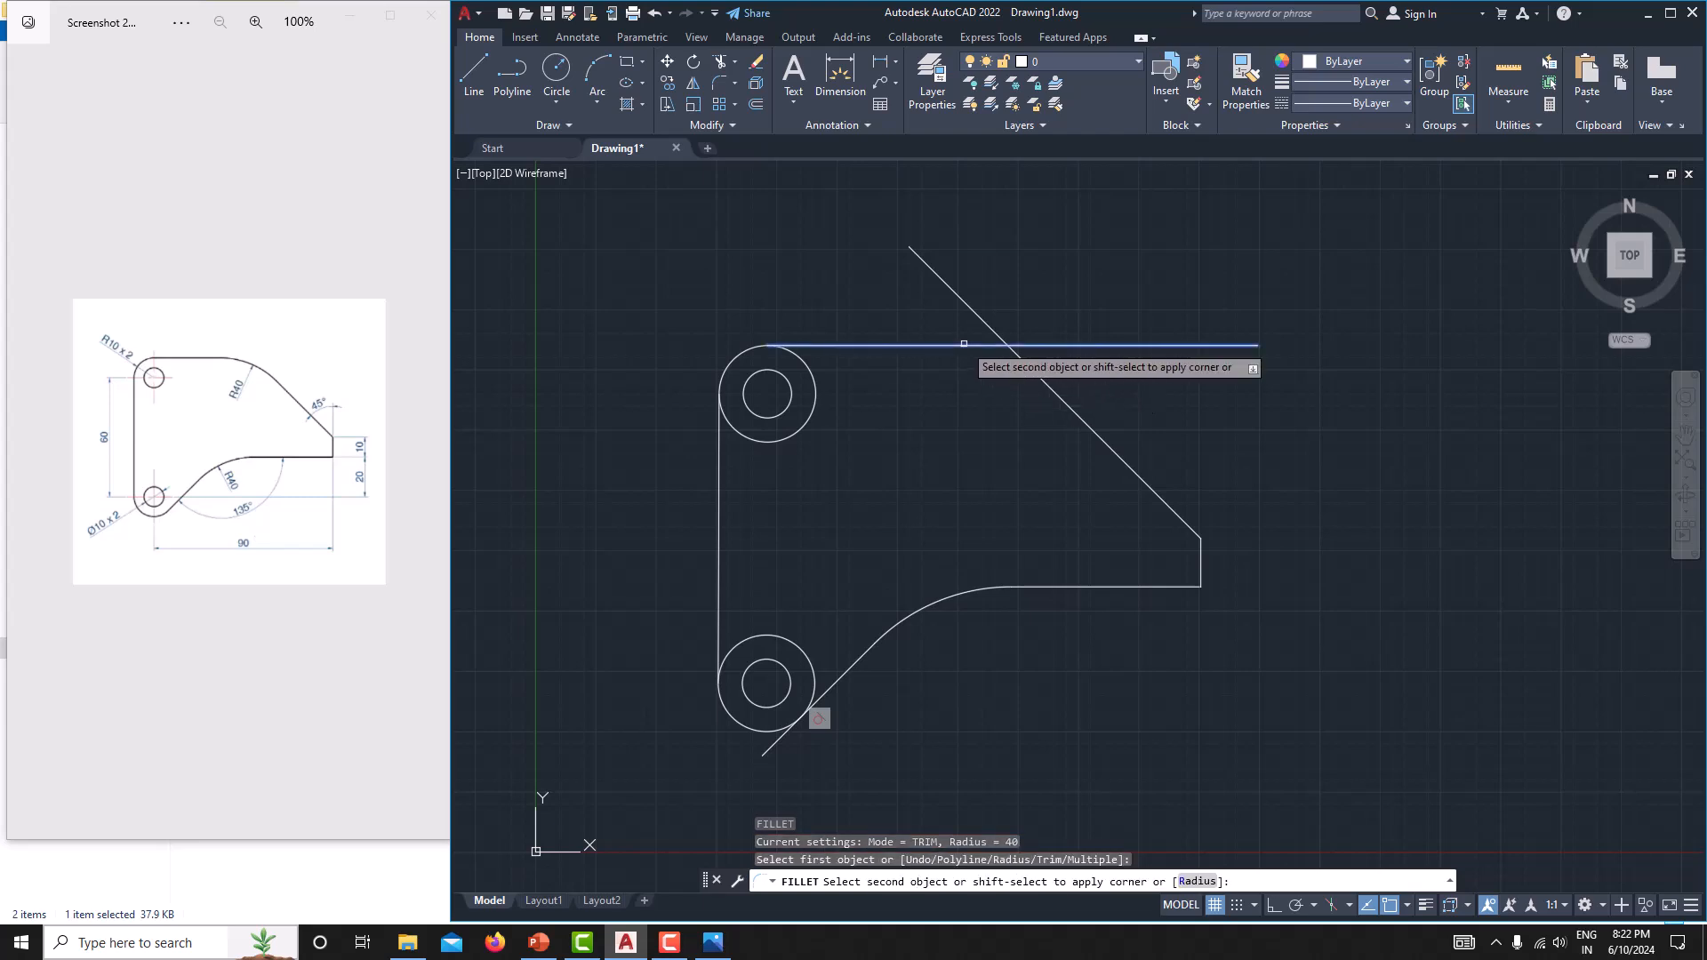
pyautogui.click(1040, 378)
pyautogui.moveTo(973, 504); pyautogui.dragTo(1049, 465, button='middle')
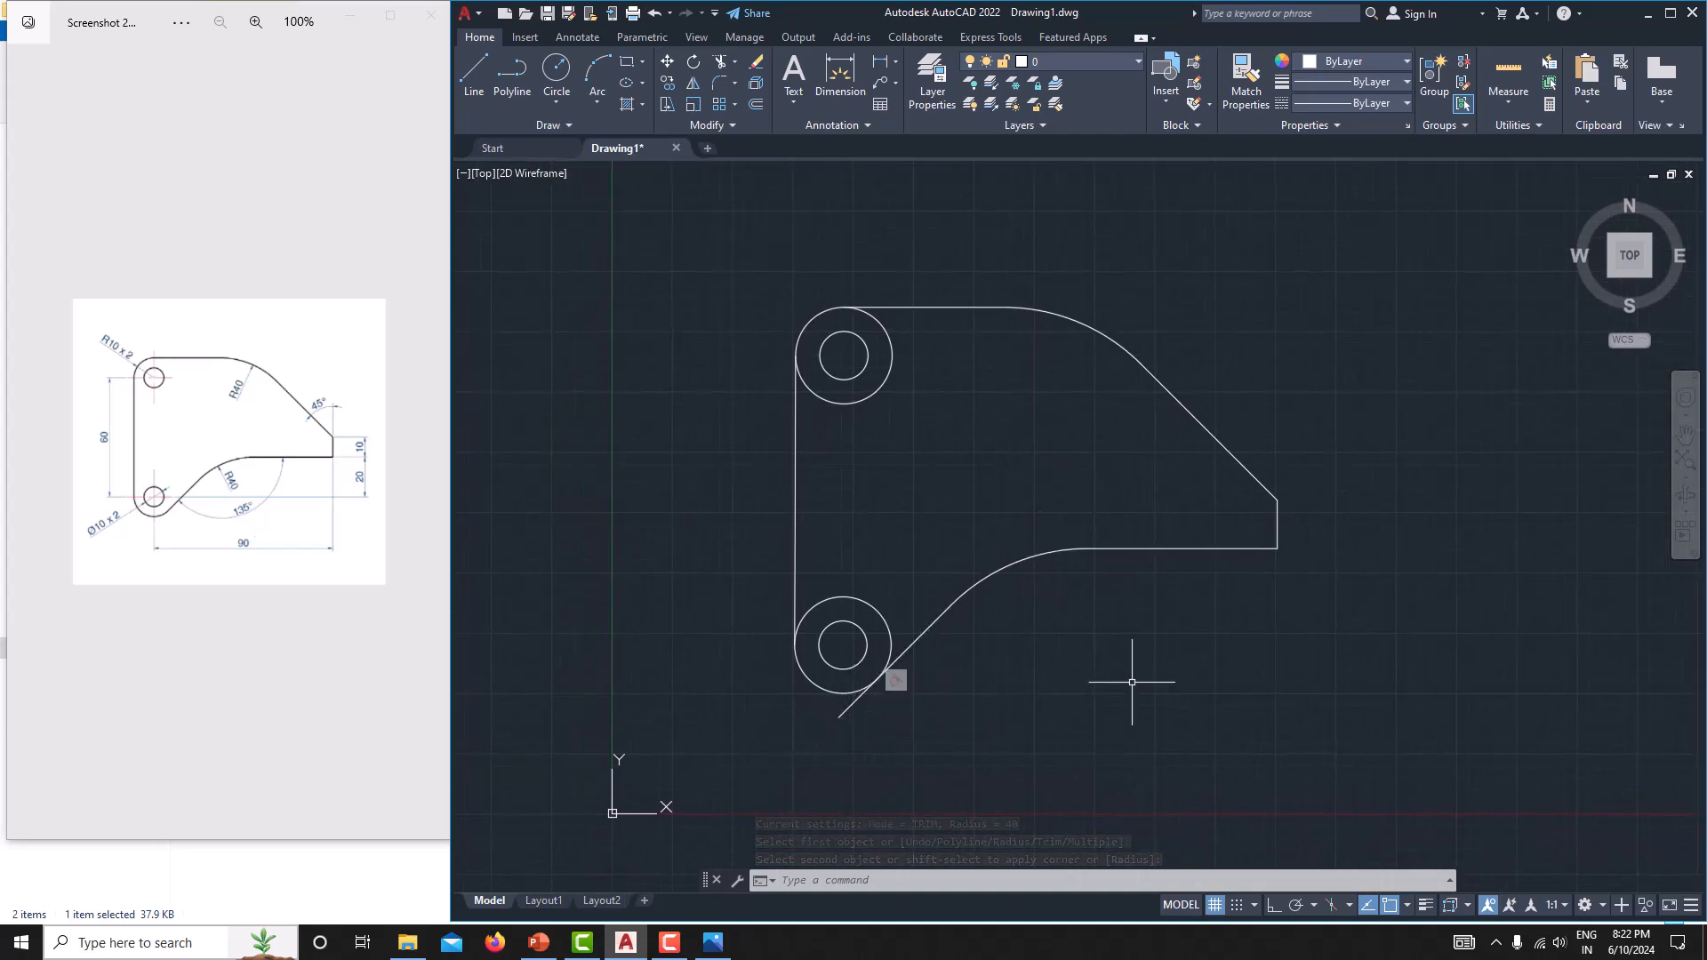
# Trim the overhanging end of the lower sloping line beyond the lower outer circle.
pyautogui.press('Escape')
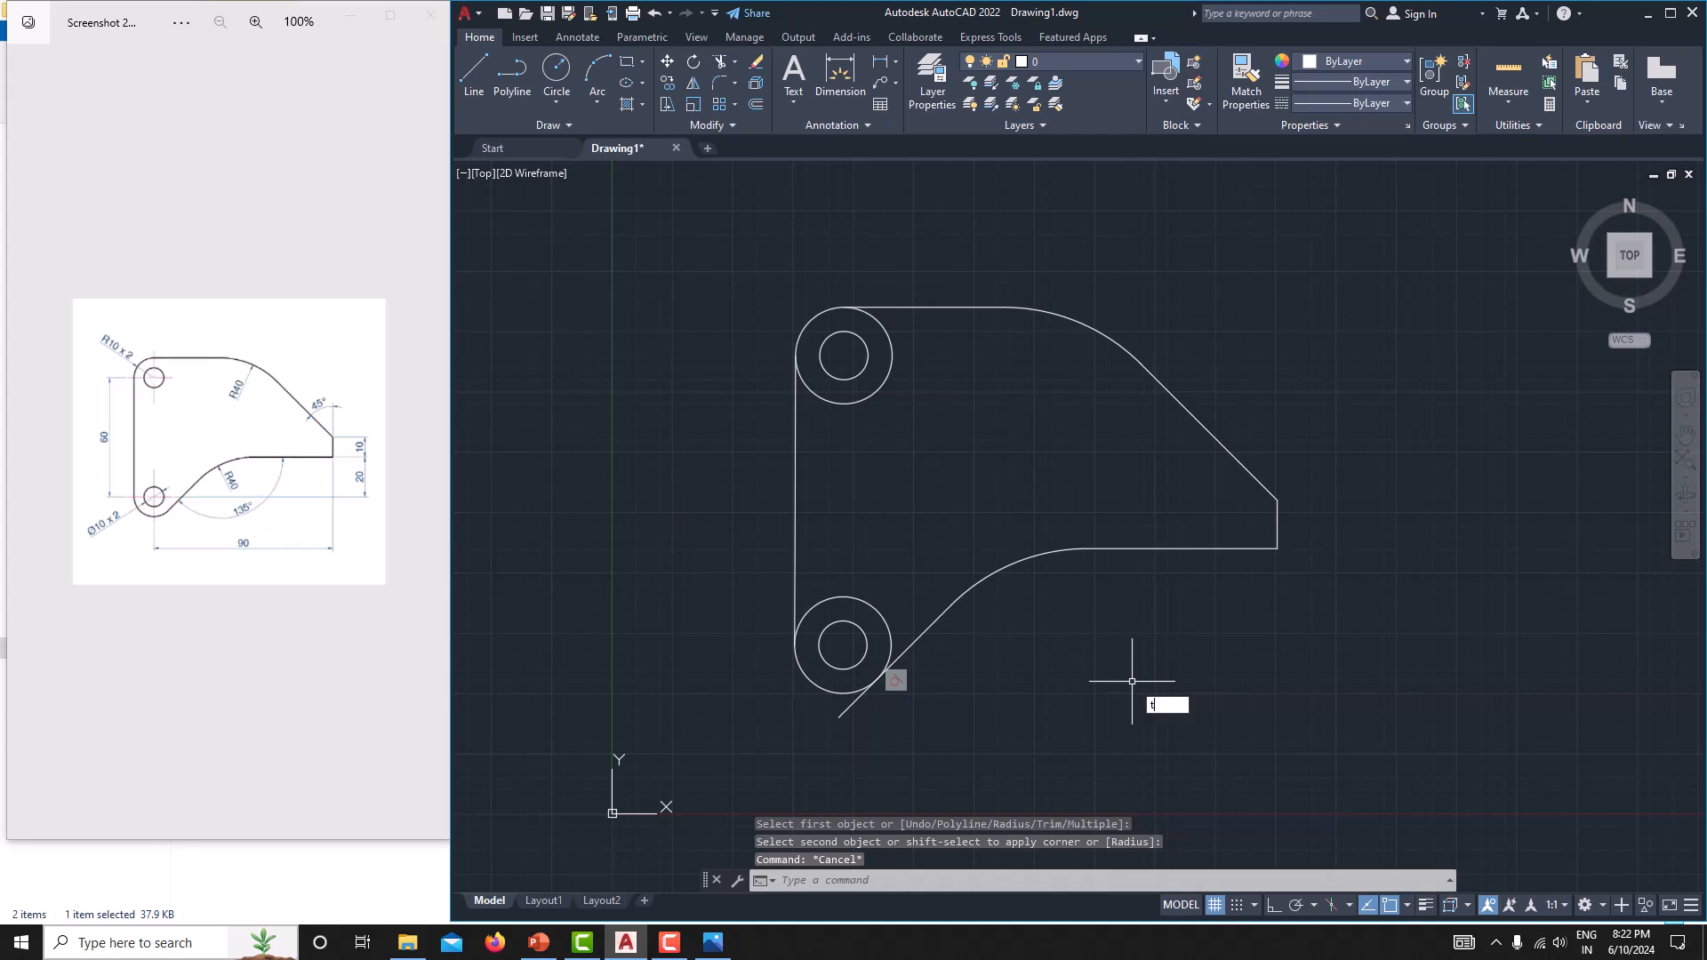
pyautogui.press('Return')
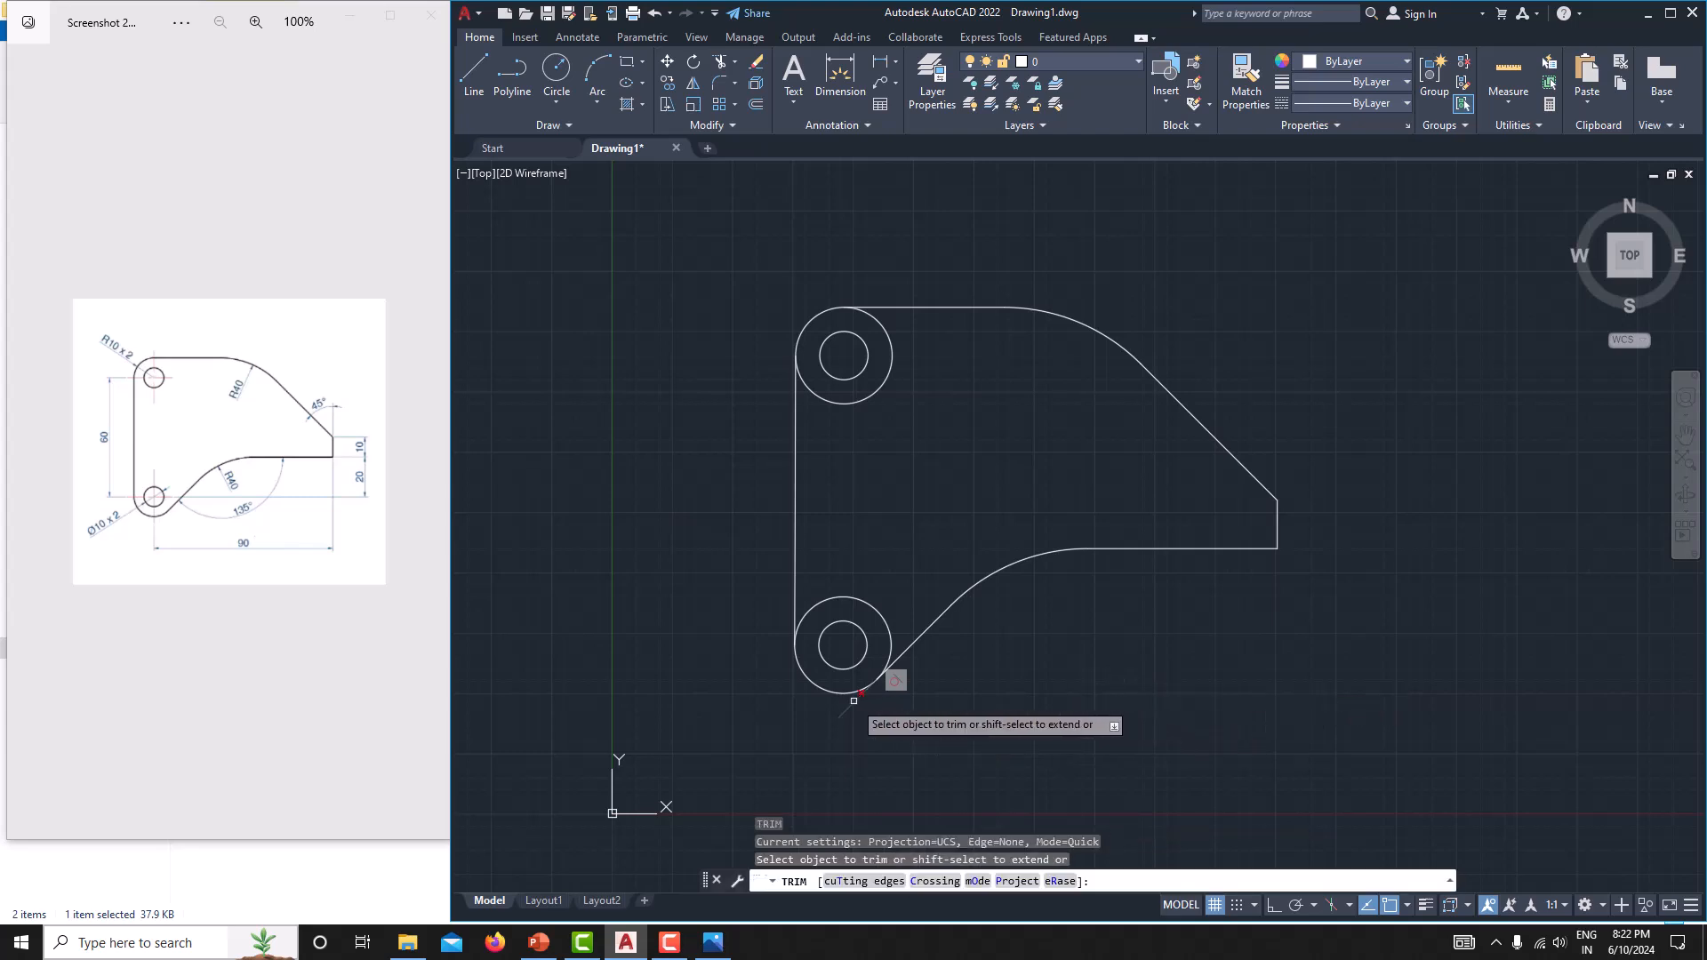
pyautogui.press('Escape')
pyautogui.moveTo(1000, 670); pyautogui.dragTo(1003, 631, button='middle')
pyautogui.moveTo(945, 371); pyautogui.dragTo(917, 381, button='middle')
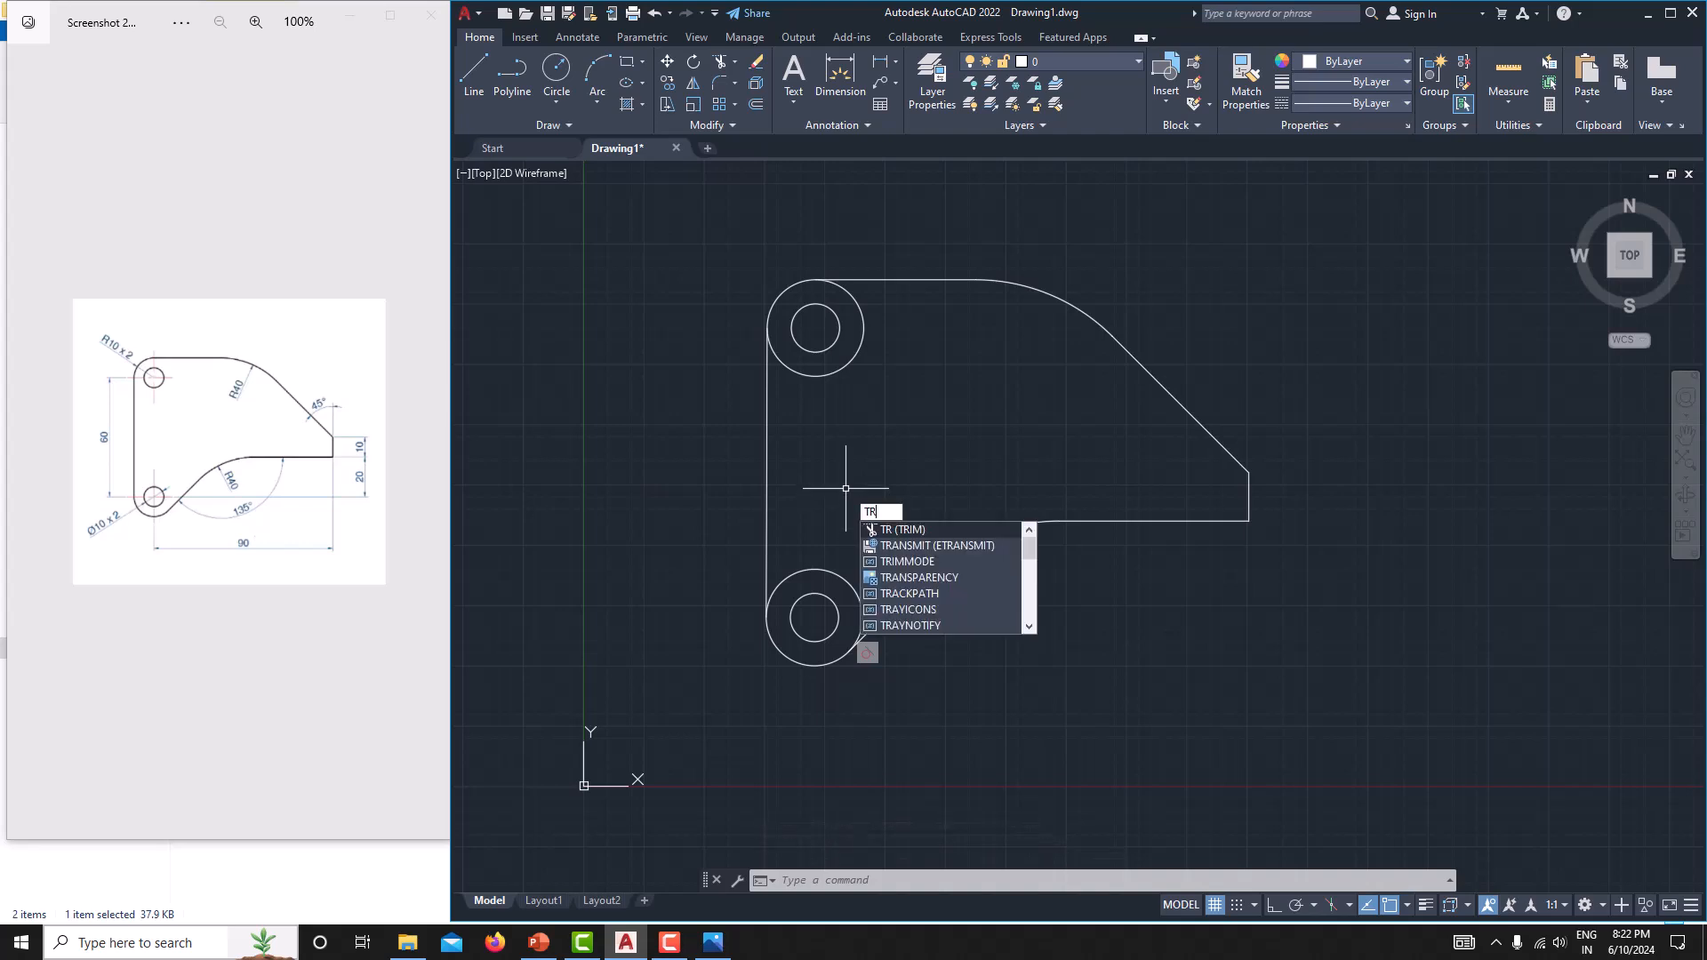
# Trim the inner portions of both outer circles, leaving only the rounded corner arcs of the plate outline.
pyautogui.press('Return')
pyautogui.click(845, 369)
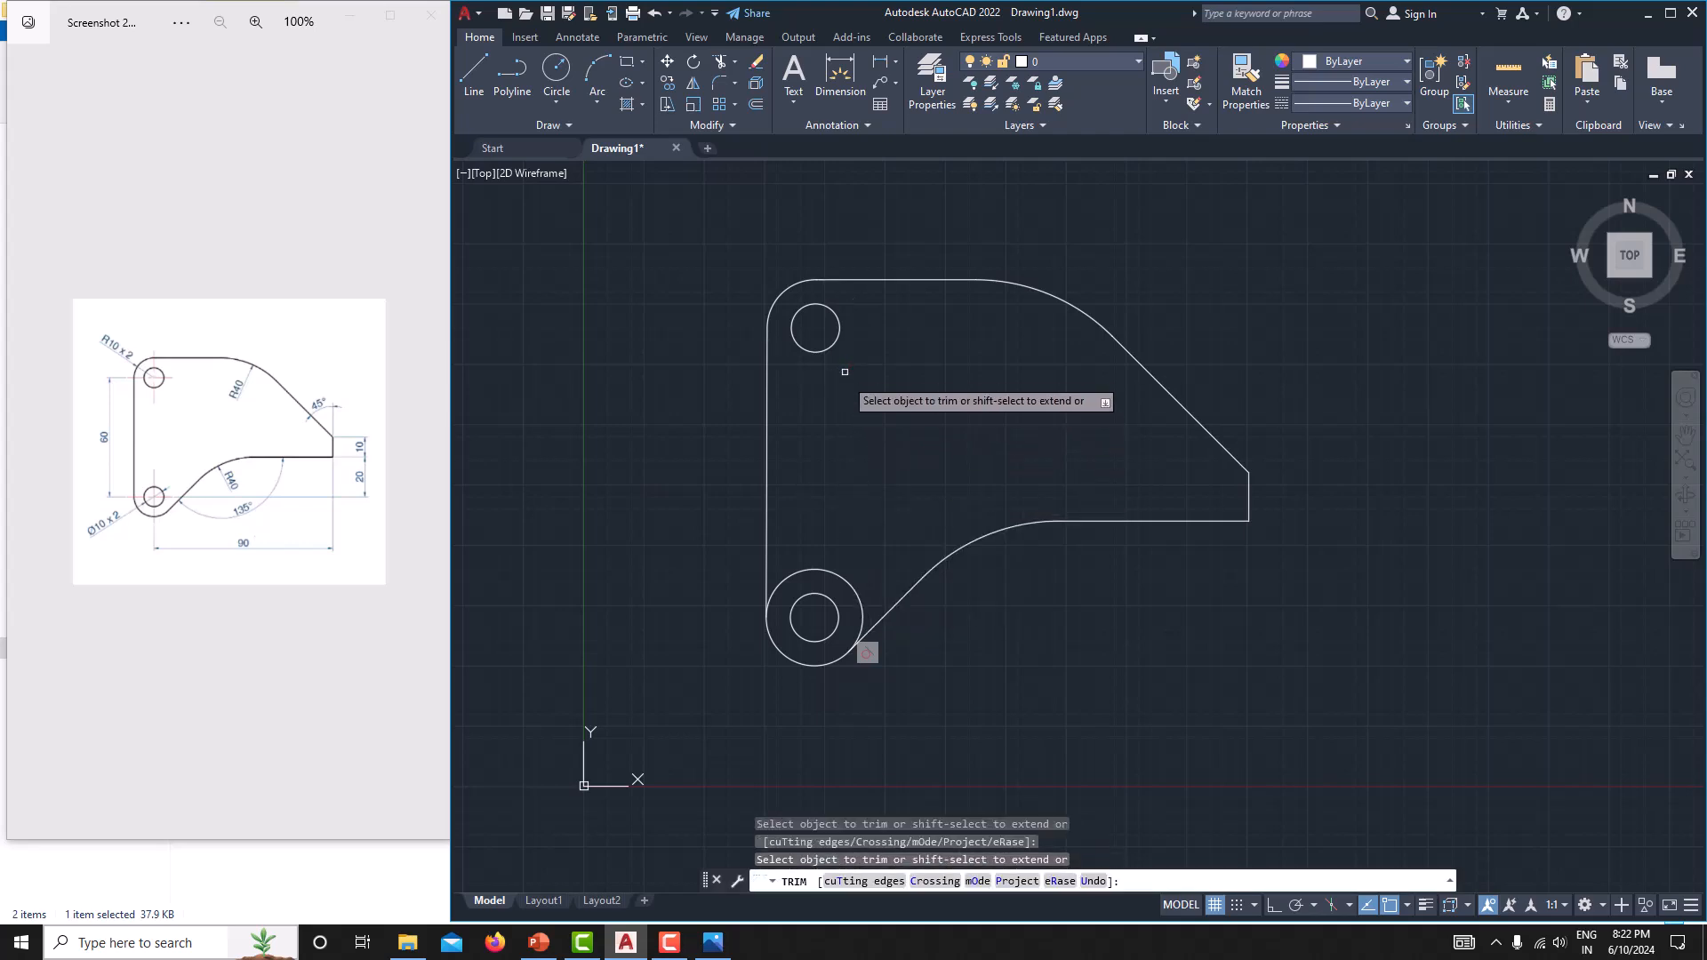
pyautogui.click(831, 571)
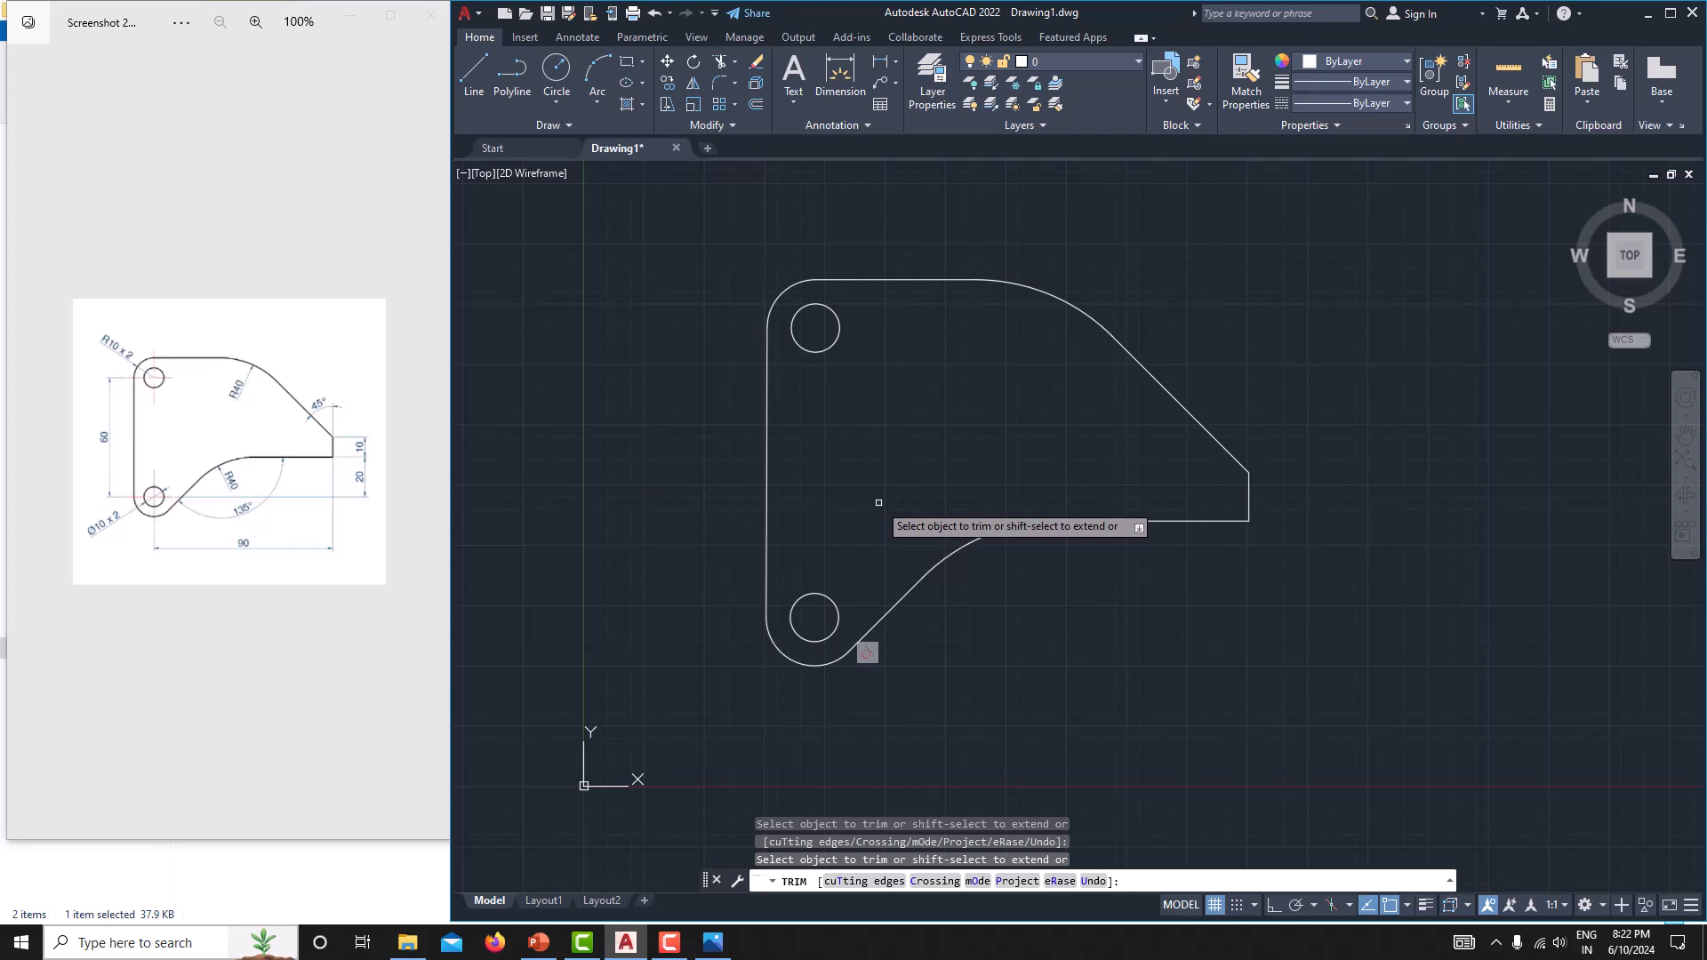
pyautogui.press('Escape')
pyautogui.moveTo(878, 500); pyautogui.dragTo(906, 519, button='middle')
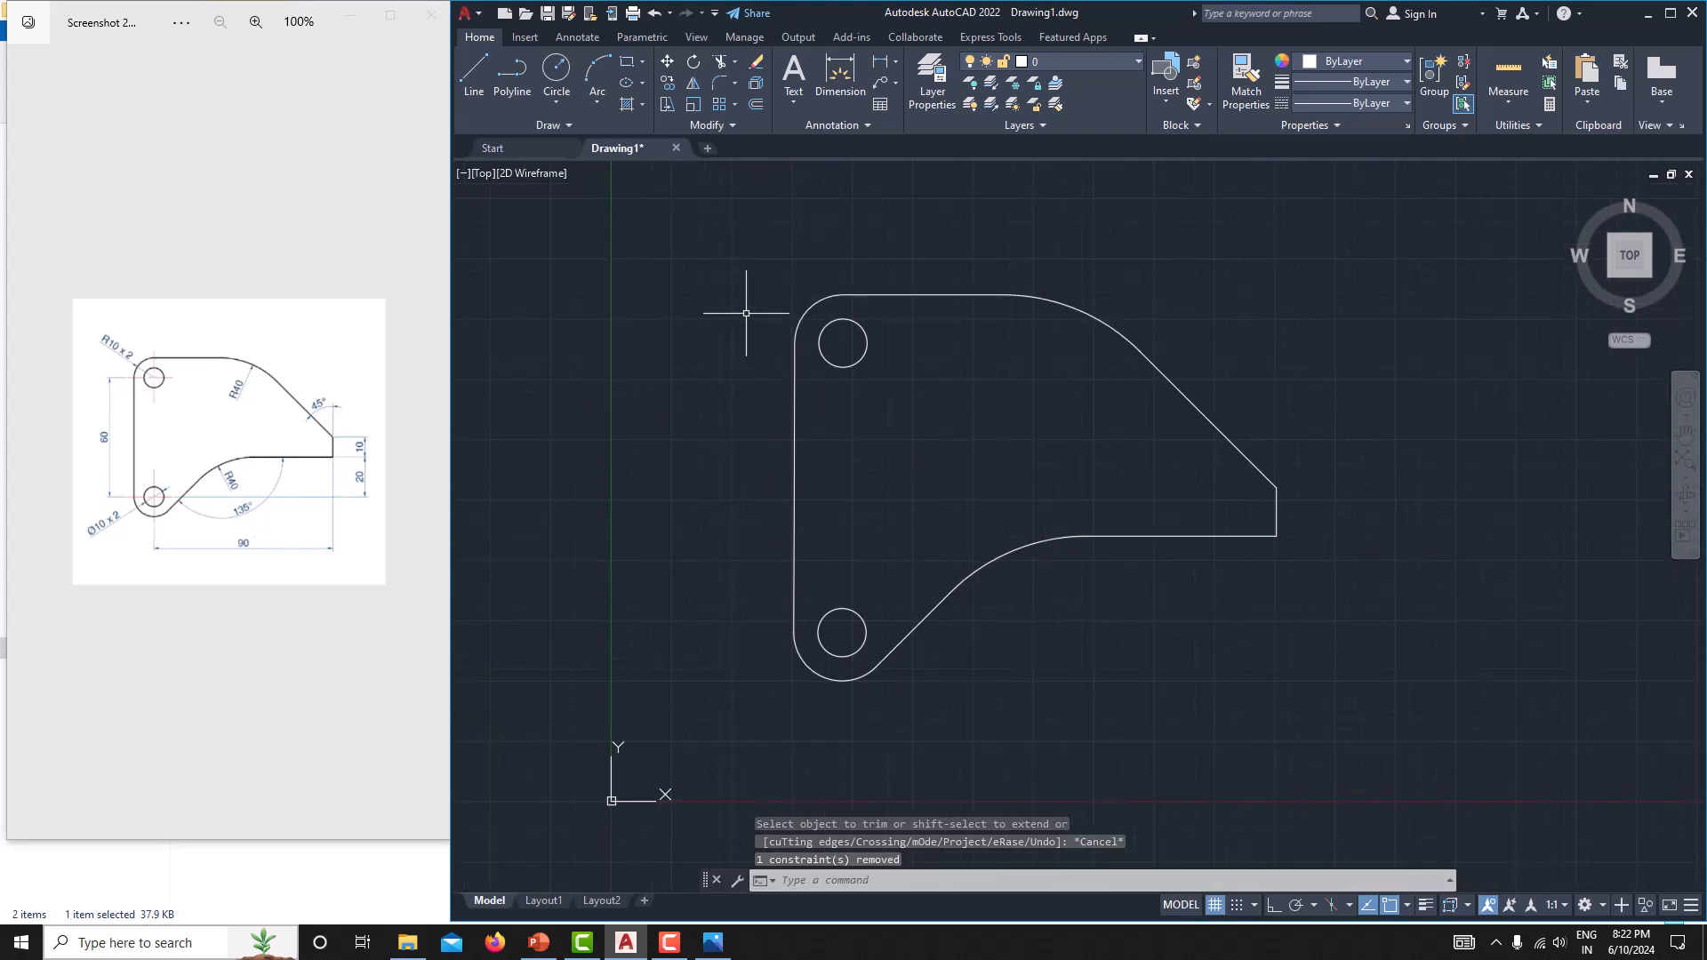
# Set the lineweight of the entire plate outline and both holes to 0.35 mm.
pyautogui.click(707, 233)
pyautogui.click(1336, 695)
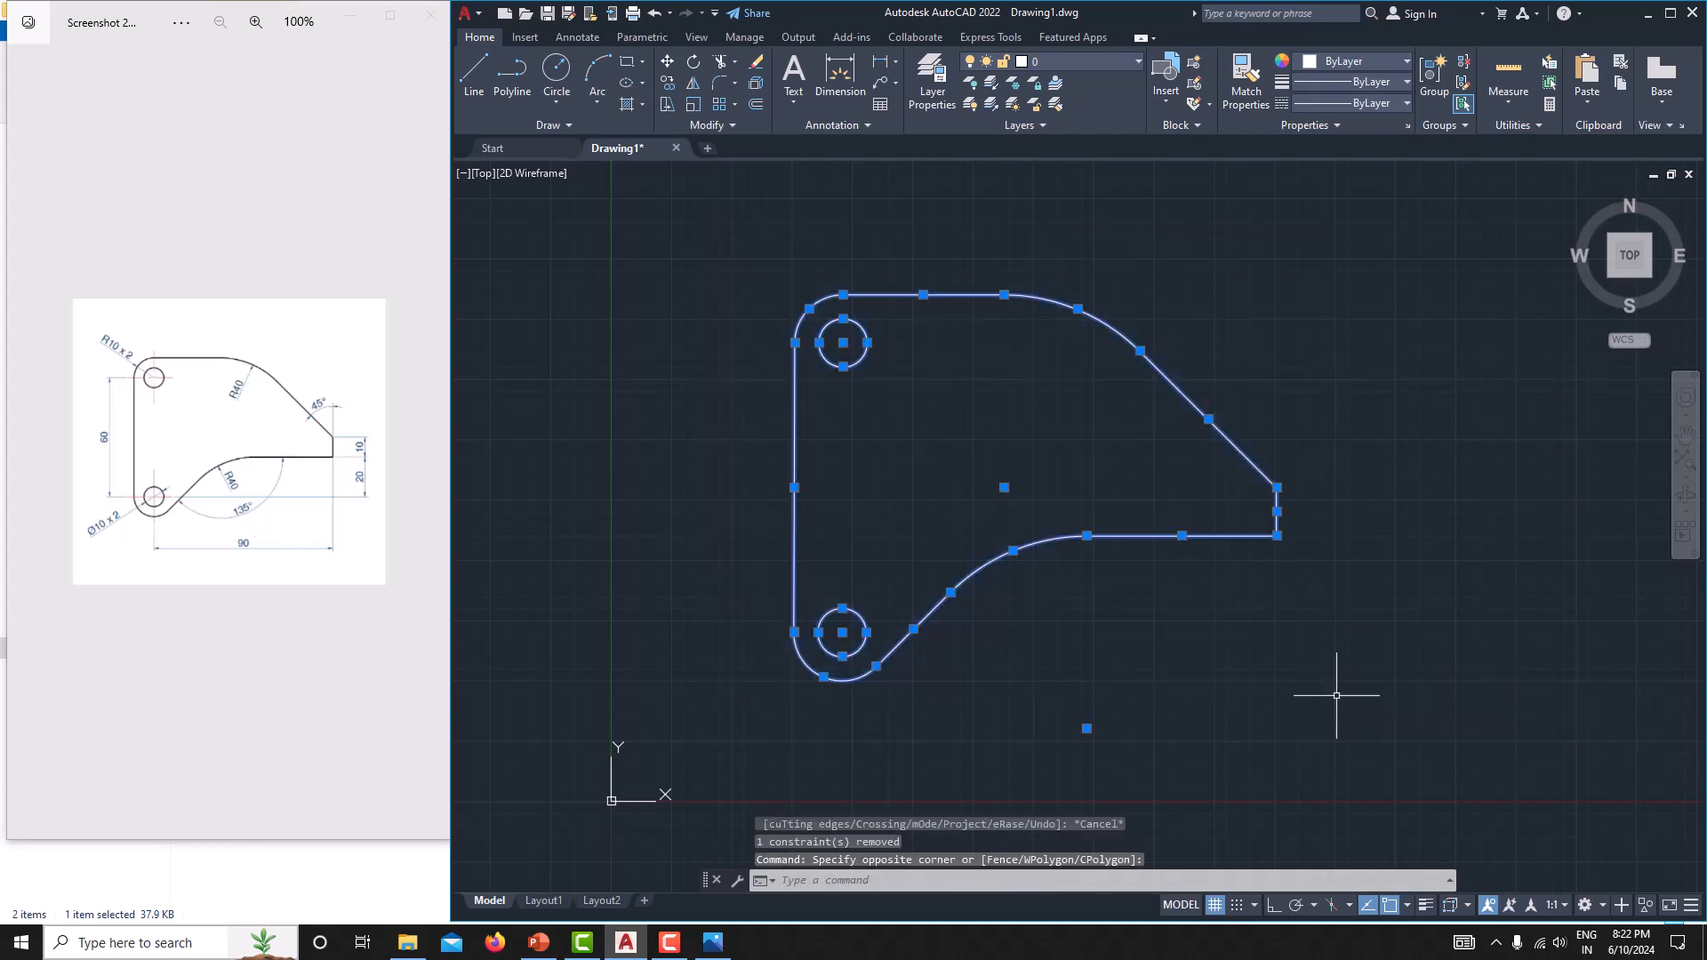
pyautogui.click(1369, 80)
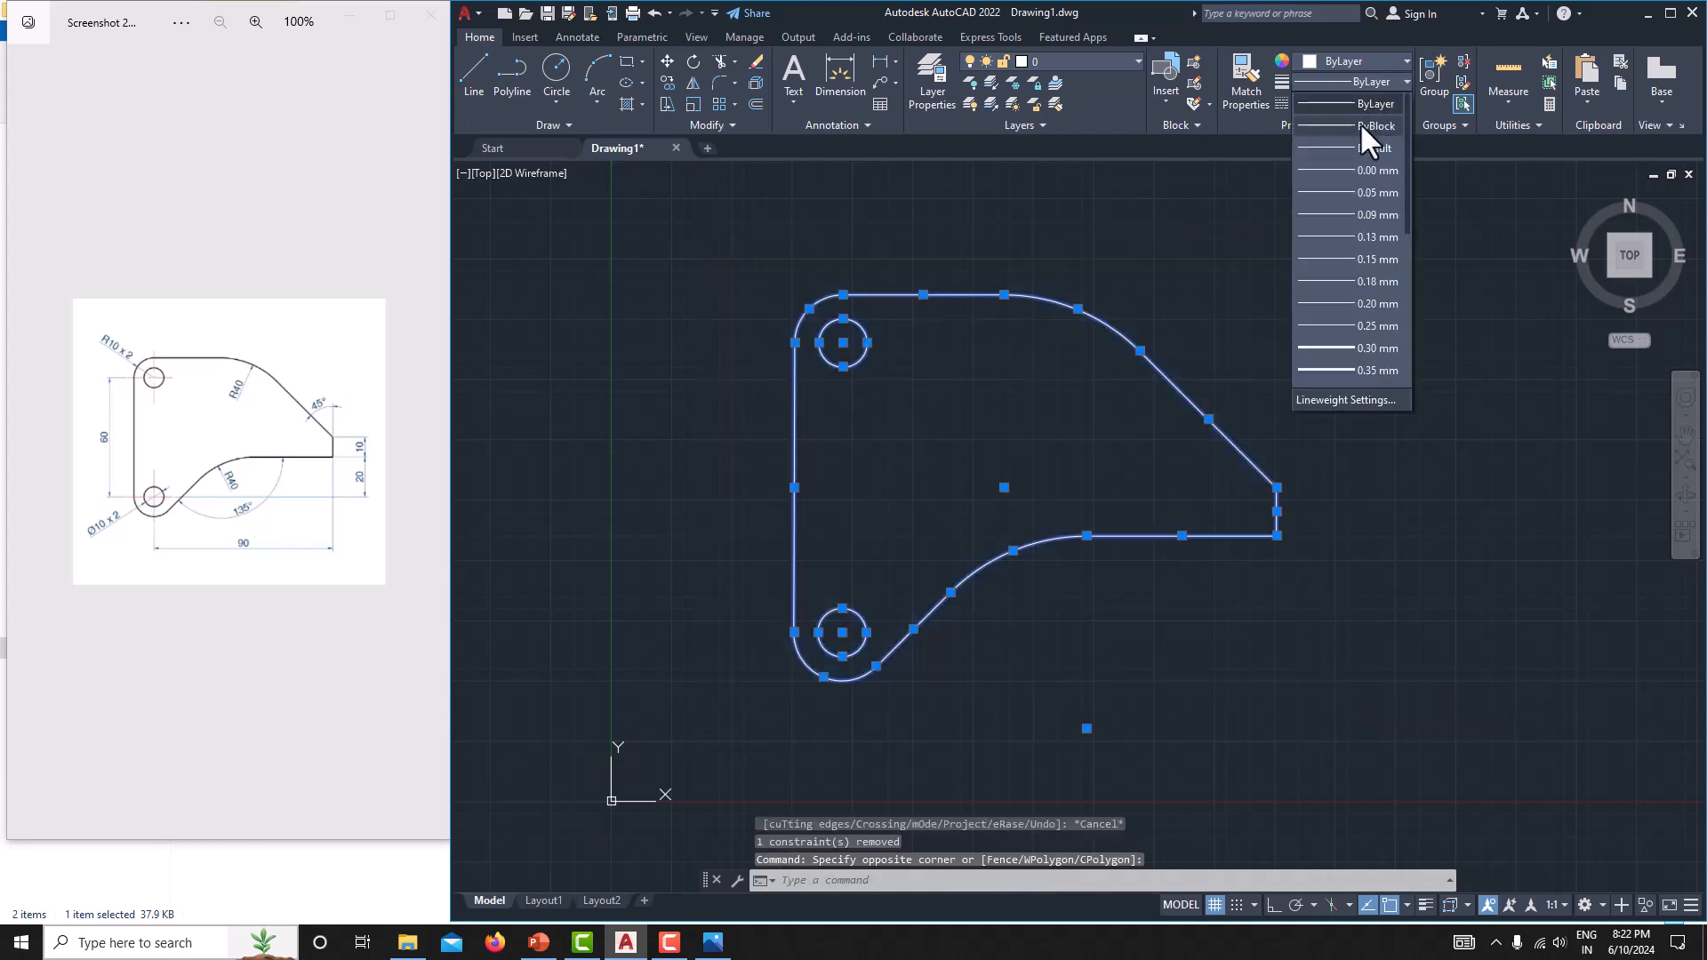
pyautogui.click(1377, 361)
pyautogui.hotkey('ctrl', 'a')
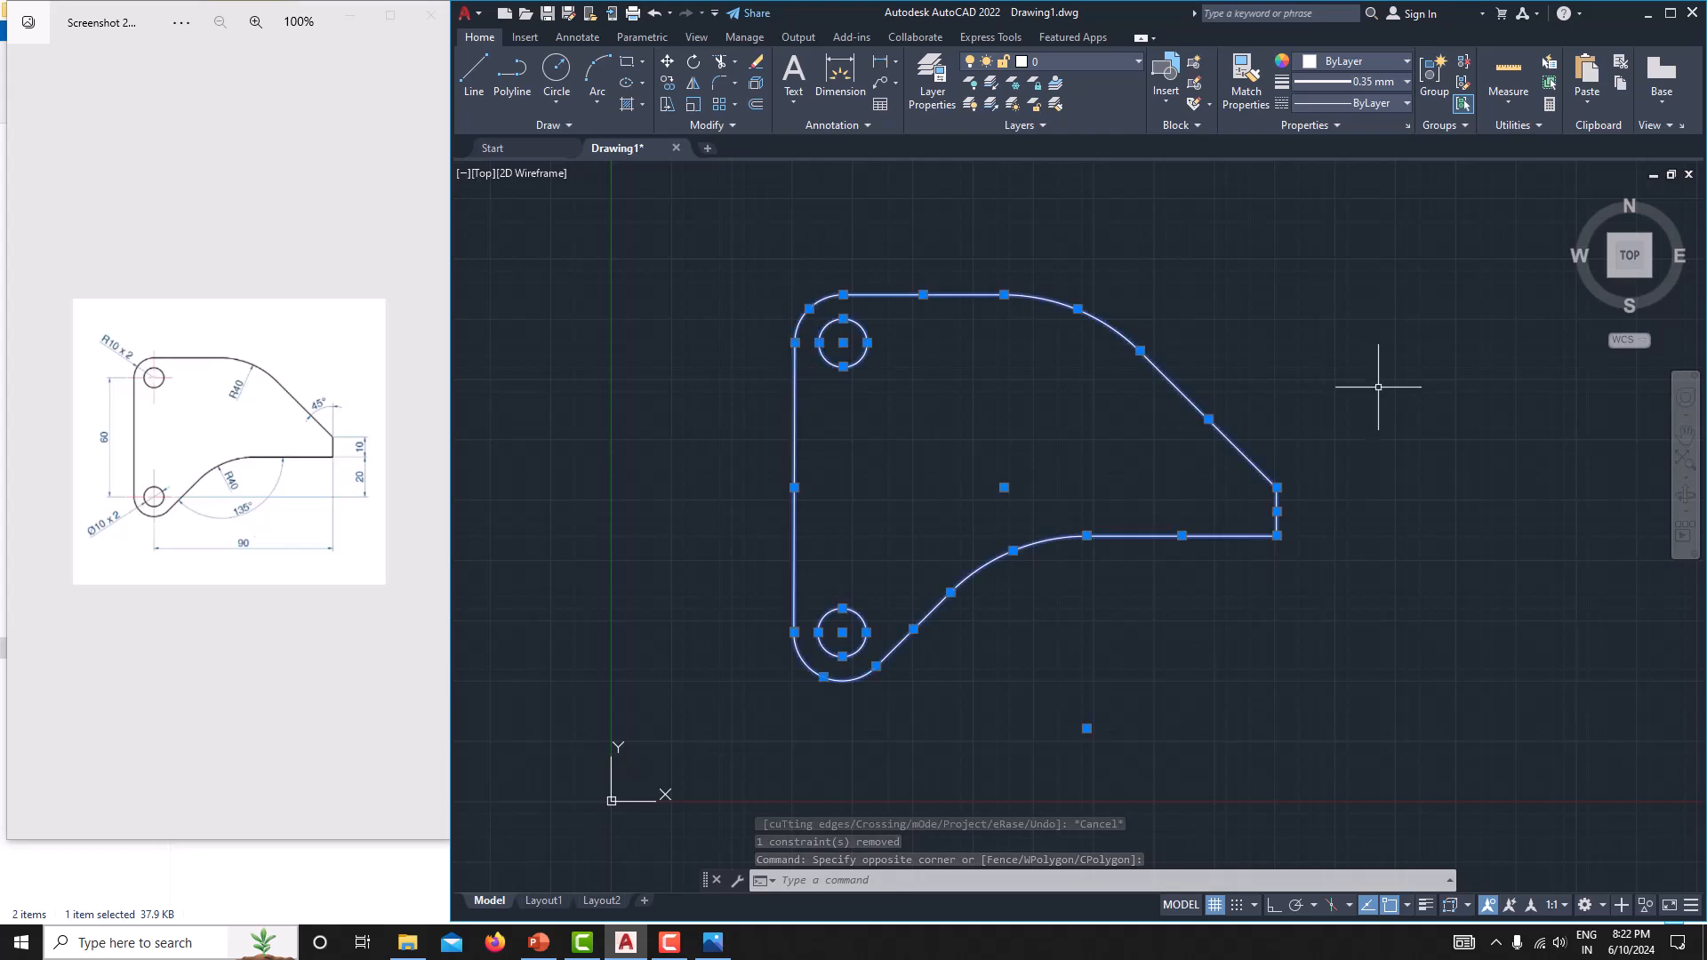
pyautogui.press('Escape')
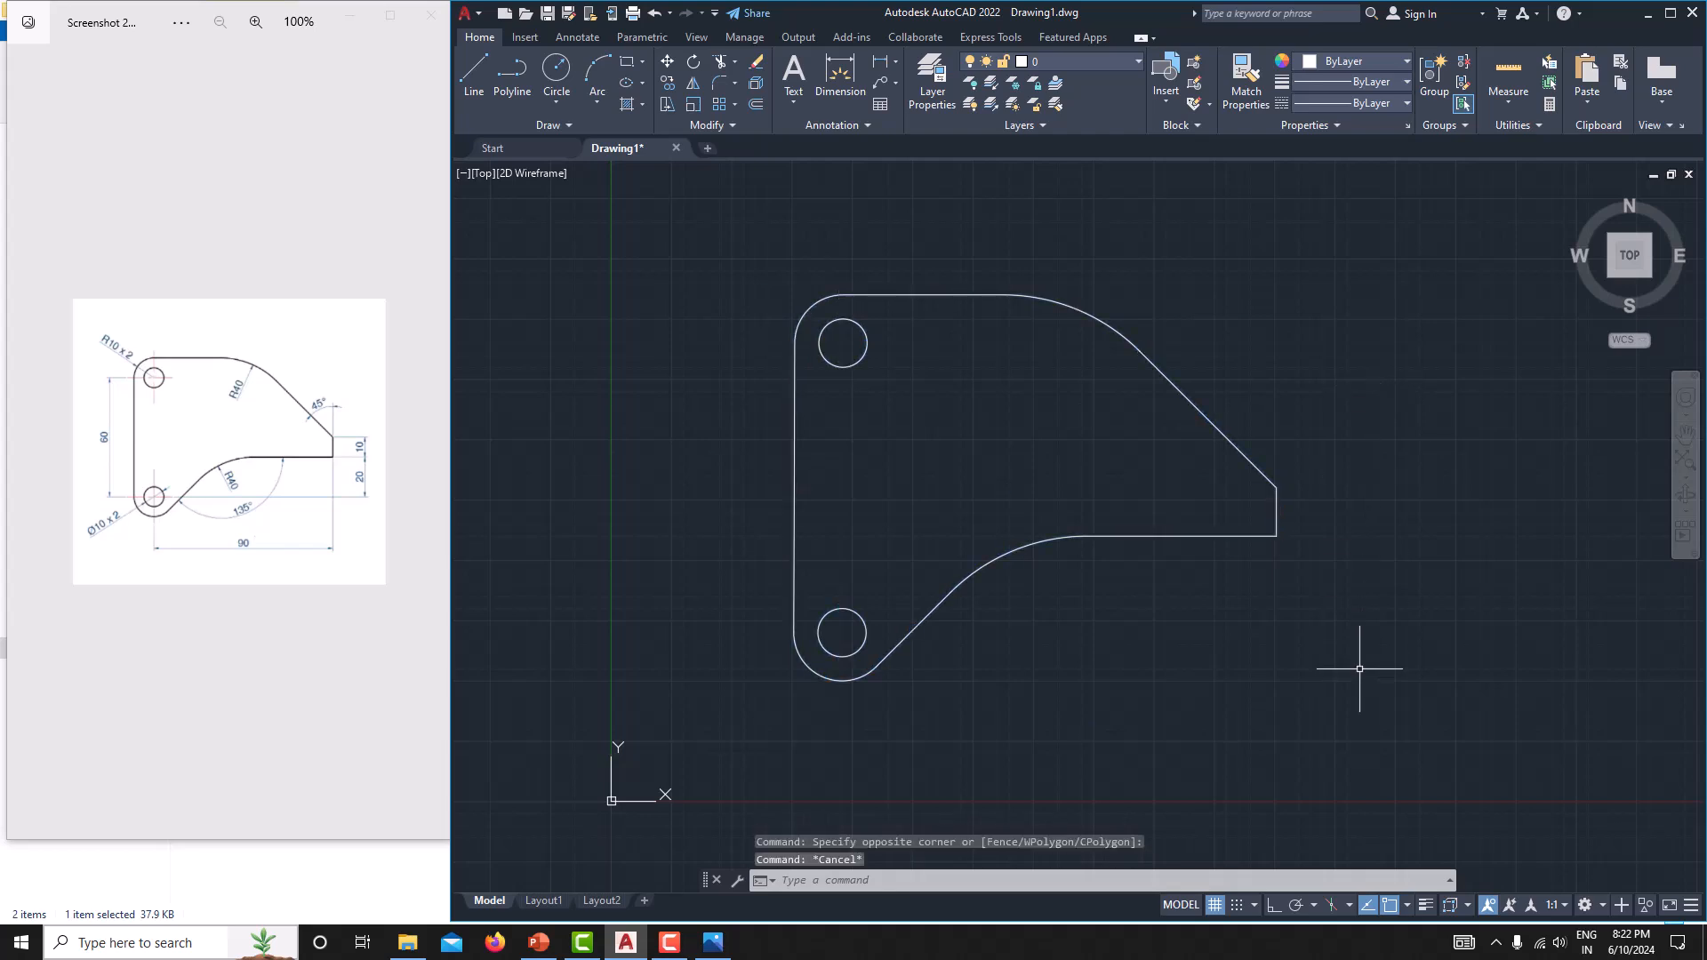
# Turn on lineweight display for the drawing.
pyautogui.click(1427, 905)
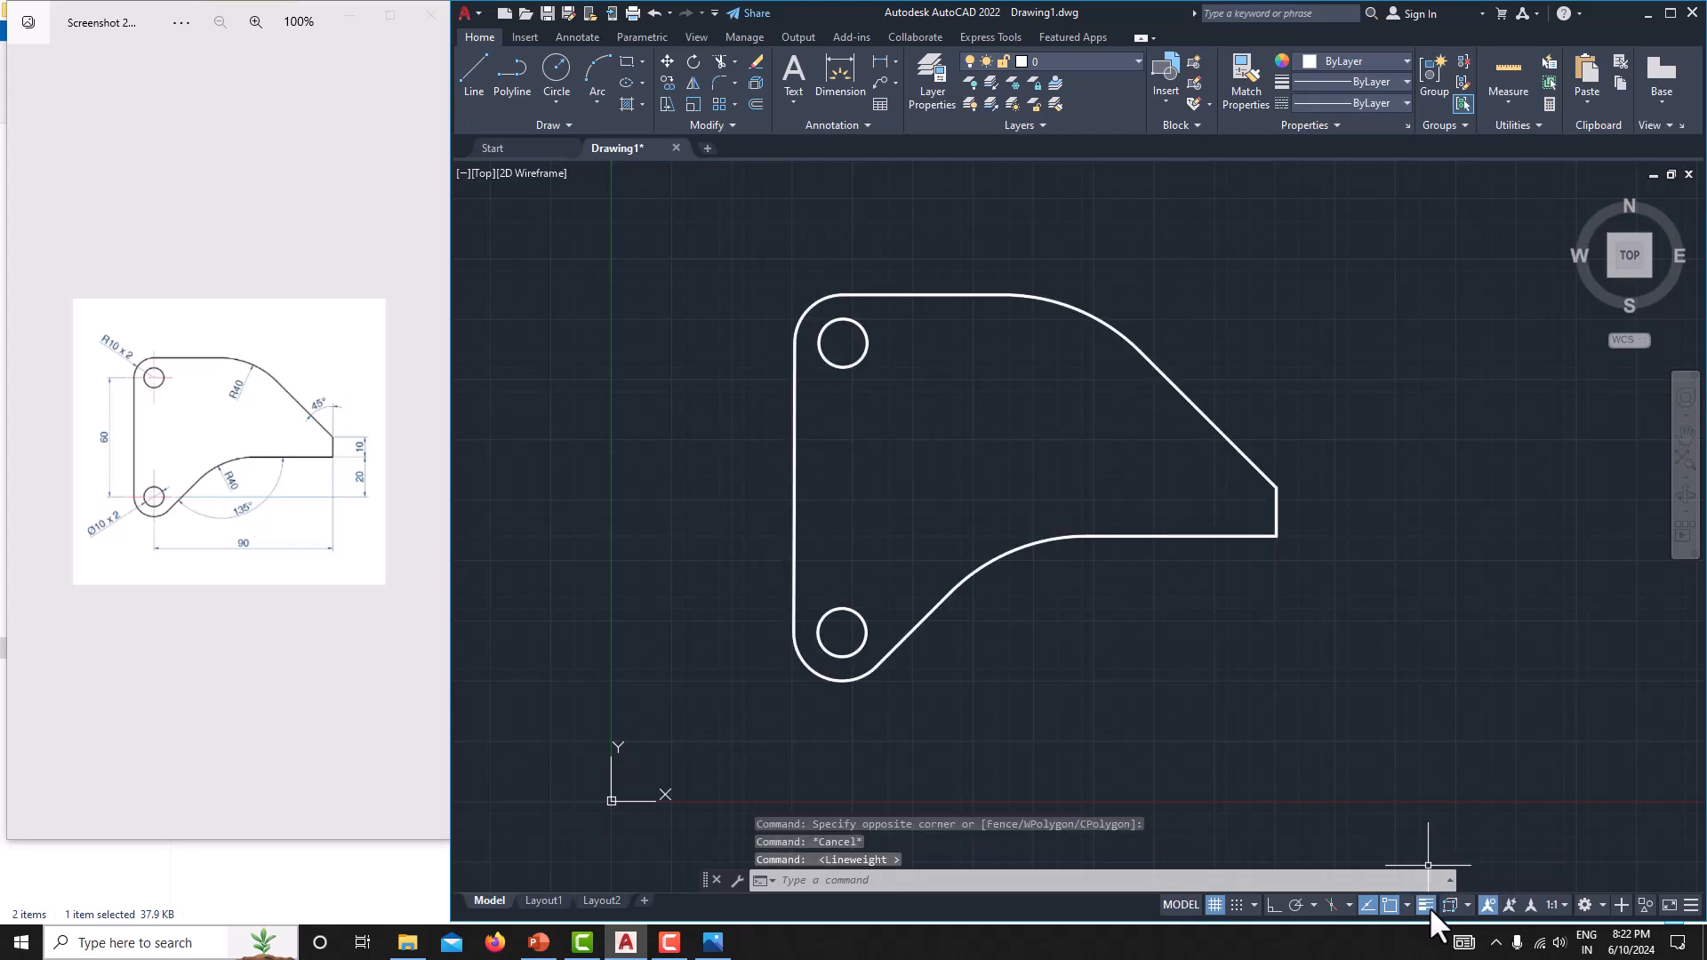
pyautogui.moveTo(1193, 561); pyautogui.dragTo(1161, 562, button='middle')
pyautogui.press('Escape')
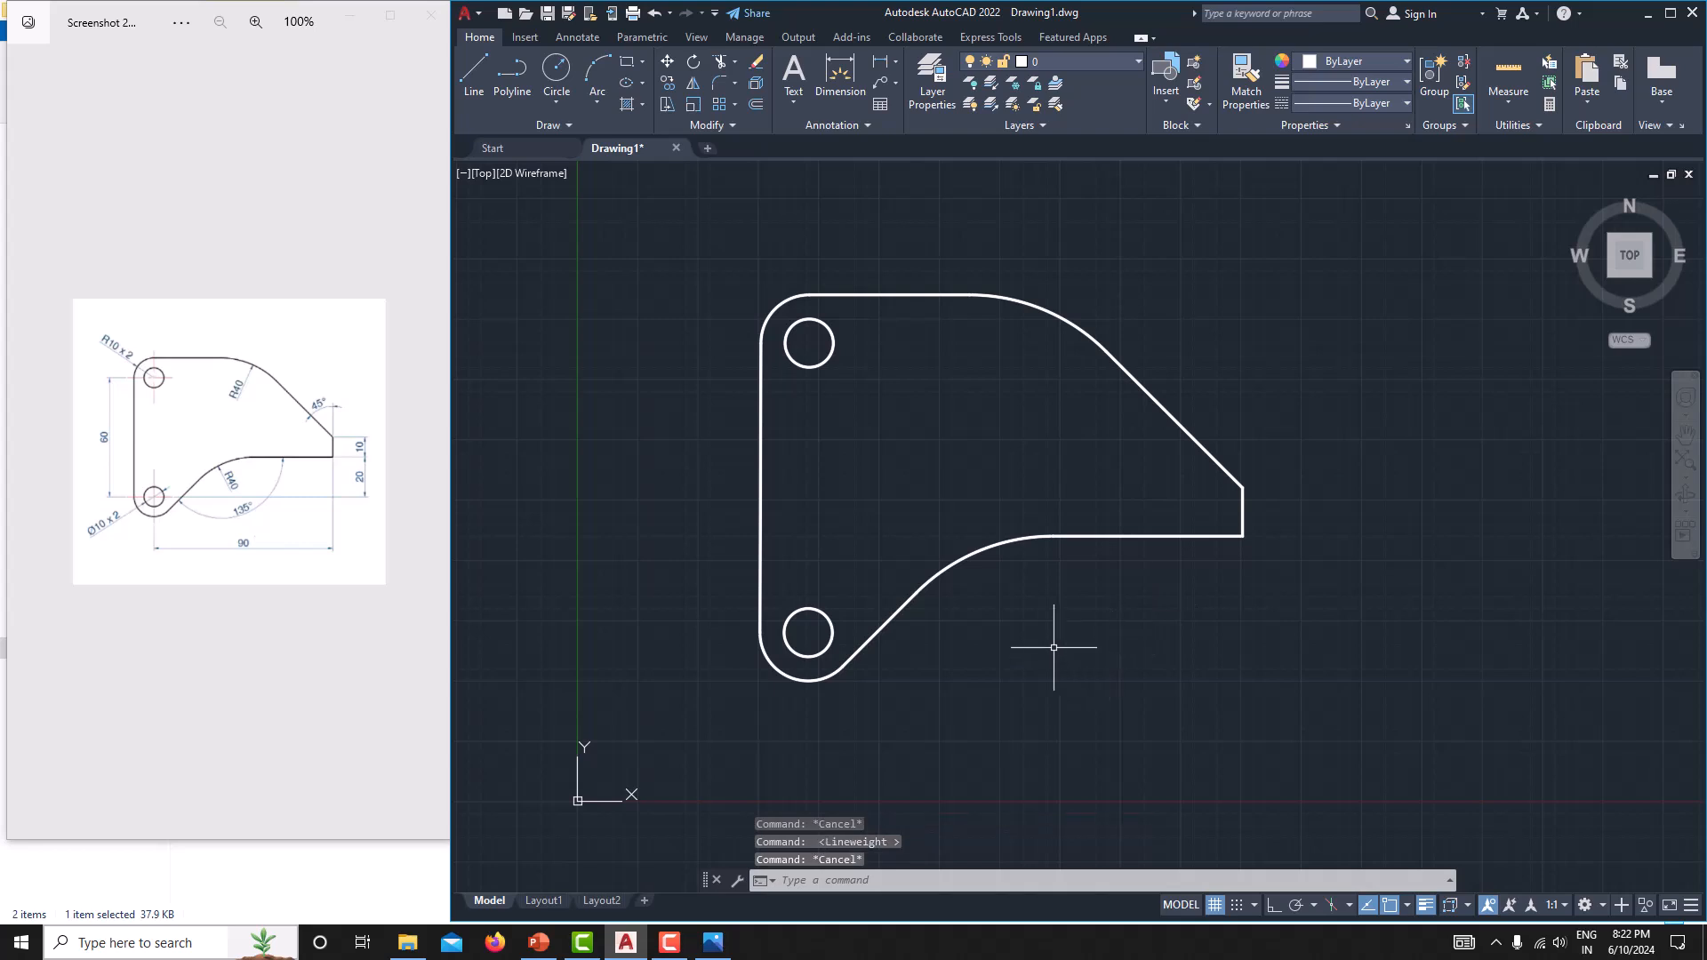
pyautogui.moveTo(1056, 648); pyautogui.dragTo(1089, 642, button='middle')
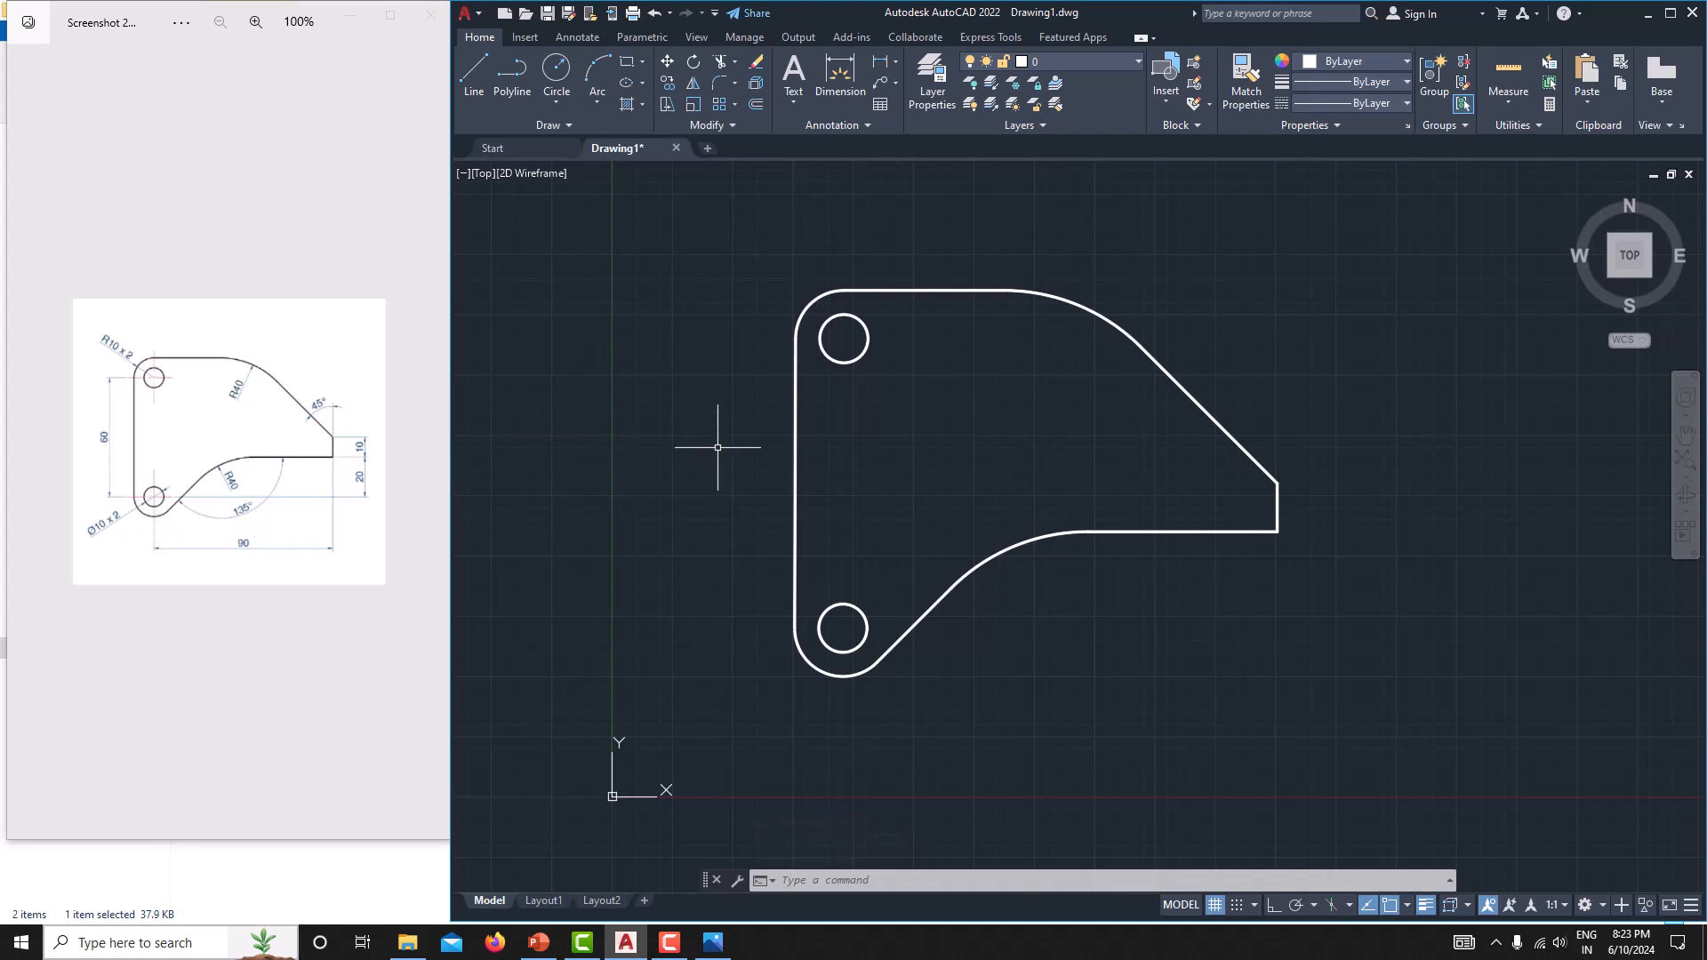
# Add centre marks to the upper and lower hole circles.
pyautogui.press('Return')
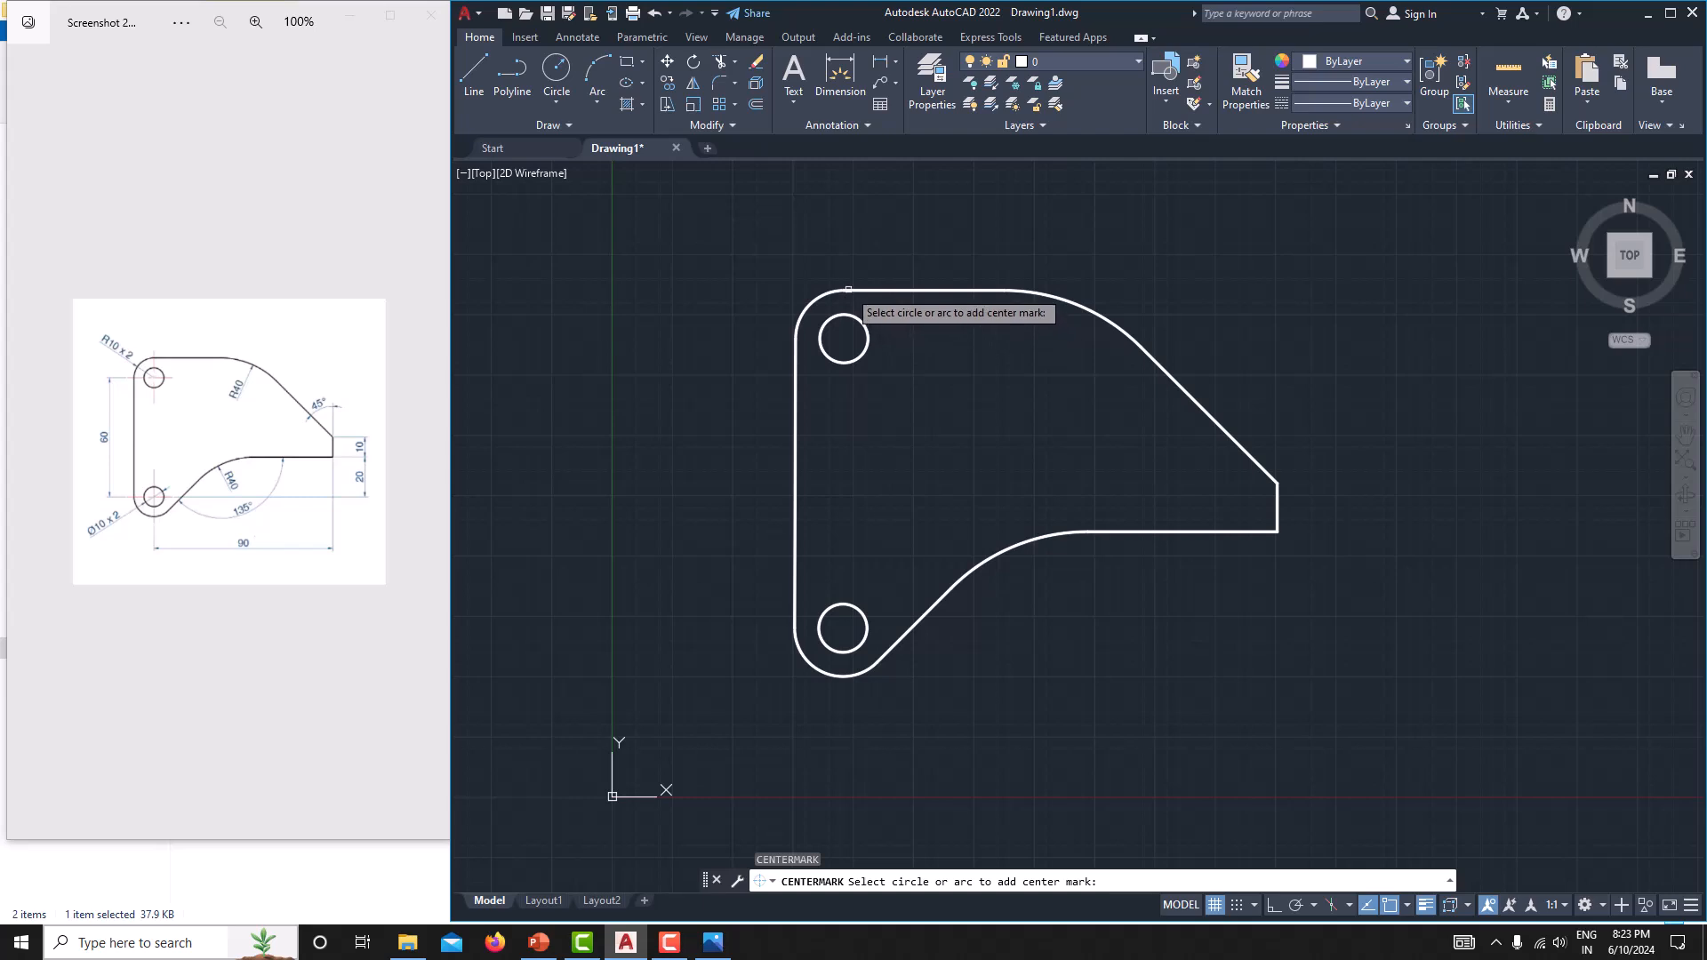
pyautogui.click(841, 315)
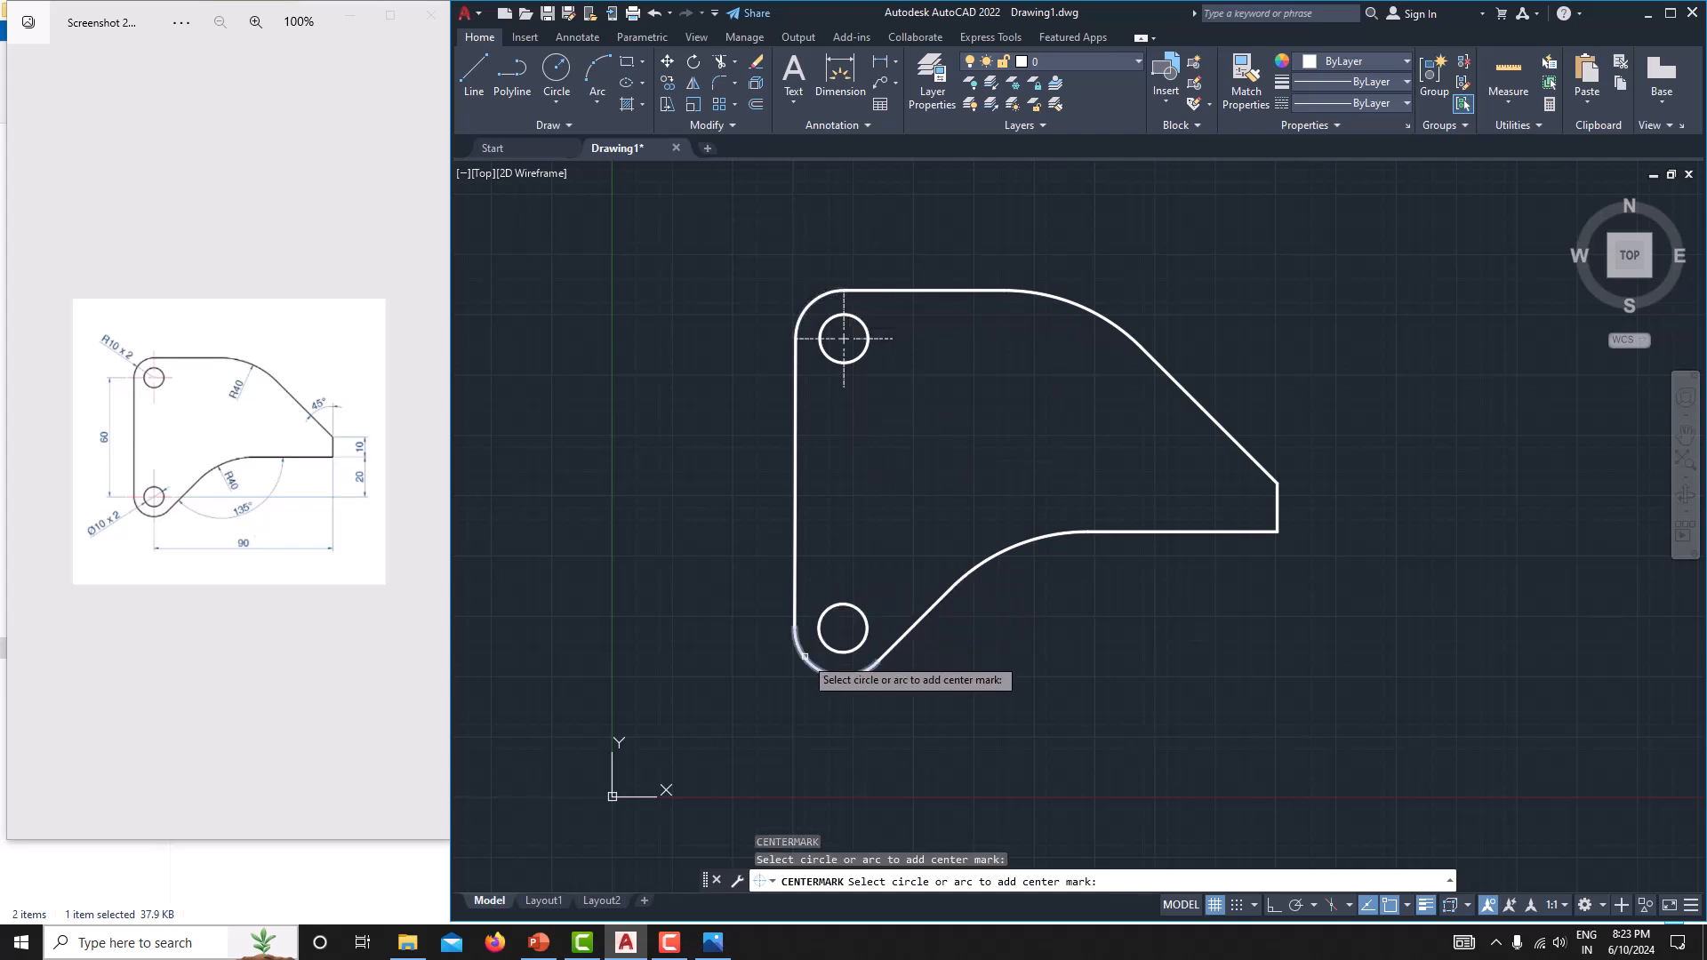
pyautogui.click(824, 634)
pyautogui.moveTo(857, 543); pyautogui.dragTo(895, 523, button='middle')
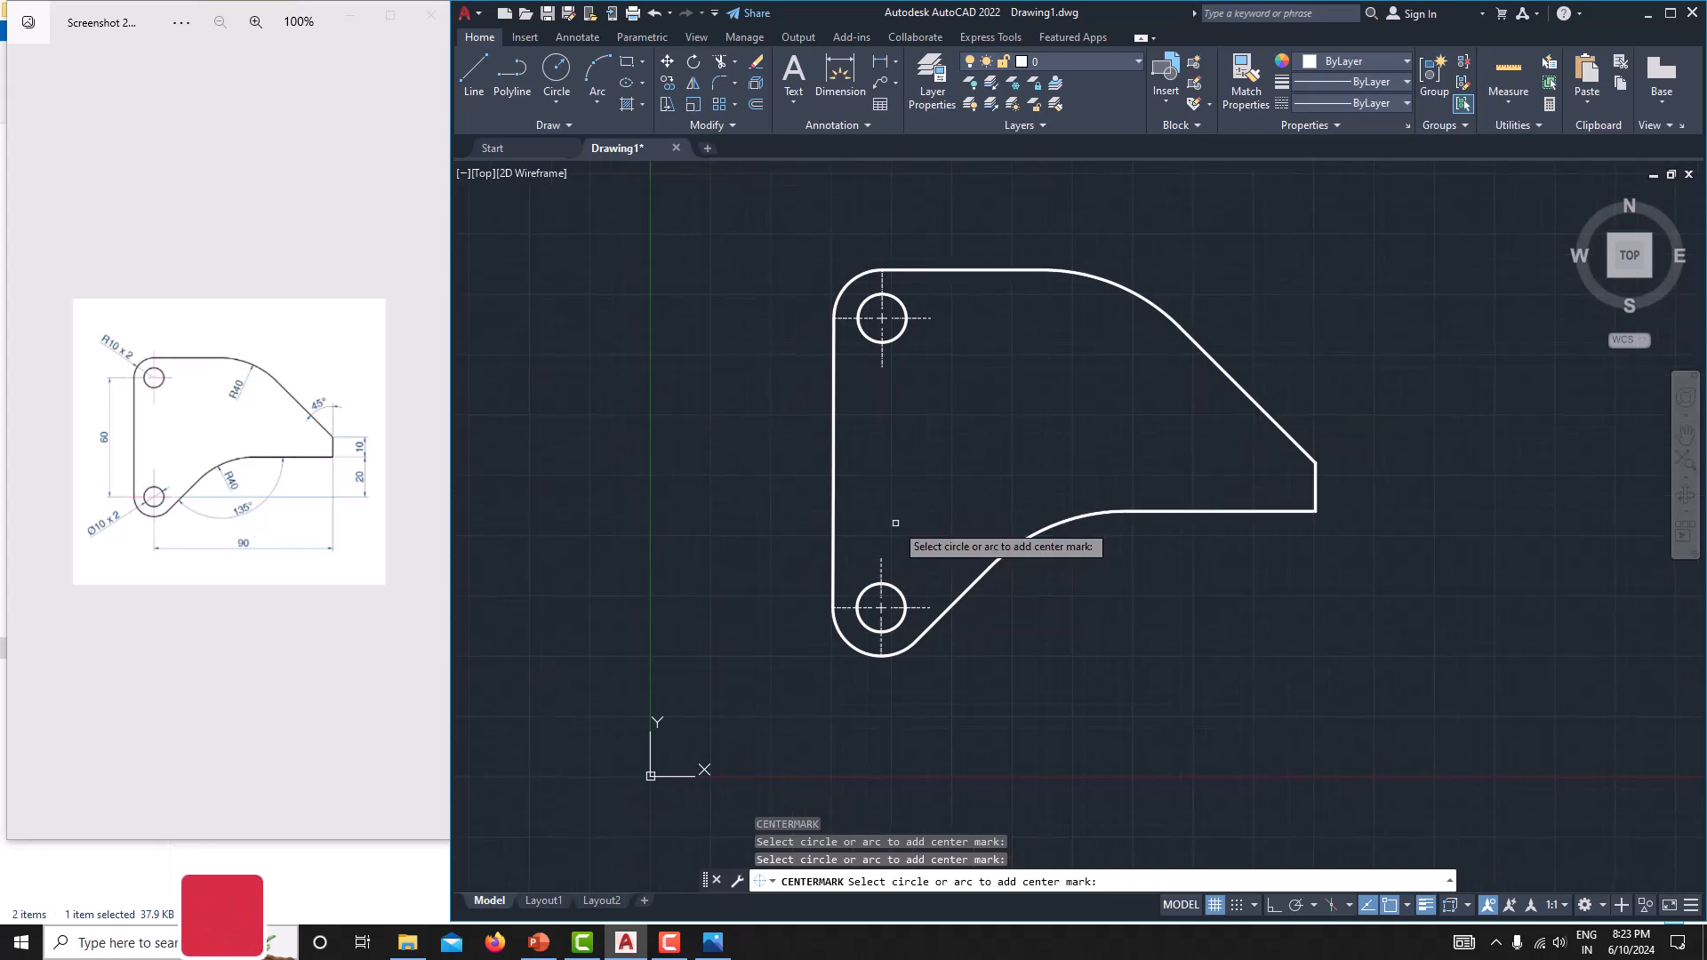
pyautogui.press('Escape')
# Examine the centre marks of the lower and upper holes up close.
pyautogui.scroll(3, 895, 523)
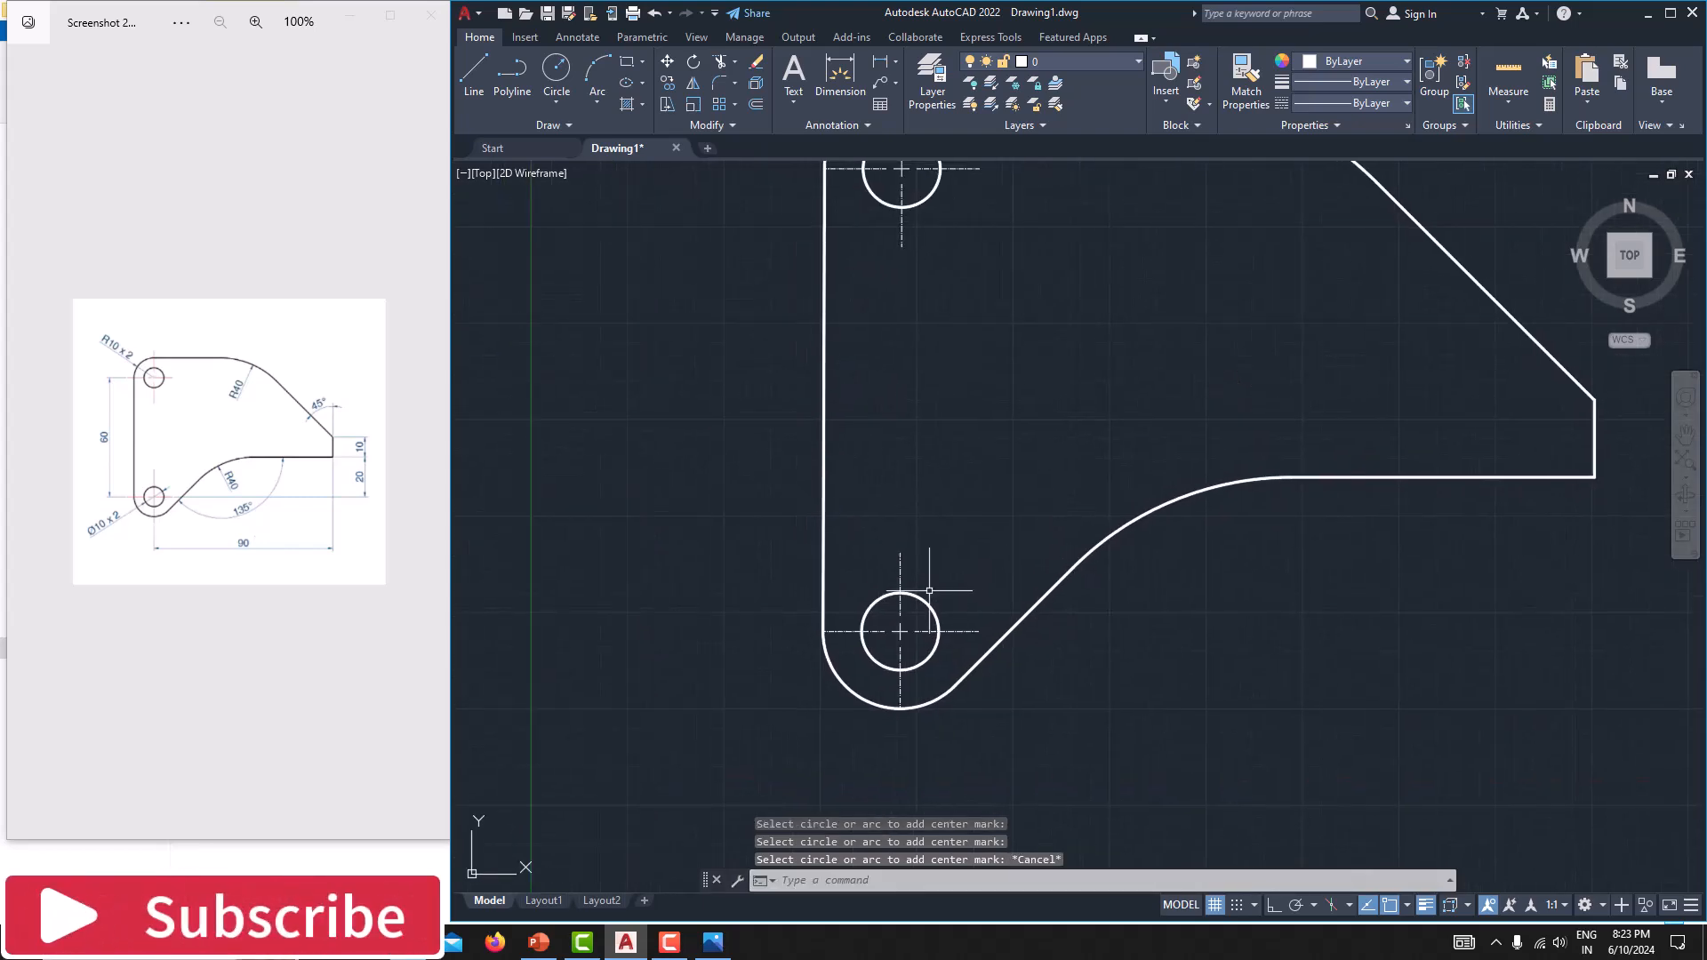
pyautogui.moveTo(916, 528); pyautogui.dragTo(917, 532, button='middle')
pyautogui.moveTo(759, 478)
pyautogui.mouseDown(button='middle')
pyautogui.moveTo(771, 238)
pyautogui.moveTo(768, 330)
pyautogui.mouseUp(button='middle')
pyautogui.scroll(-5, 787, 397)
pyautogui.moveTo(787, 397); pyautogui.dragTo(793, 413, button='middle')
pyautogui.scroll(4, 833, 567)
pyautogui.moveTo(809, 499)
pyautogui.mouseDown(button='middle')
pyautogui.moveTo(833, 567)
pyautogui.moveTo(865, 589)
pyautogui.mouseUp(button='middle')
pyautogui.scroll(-4, 834, 568)
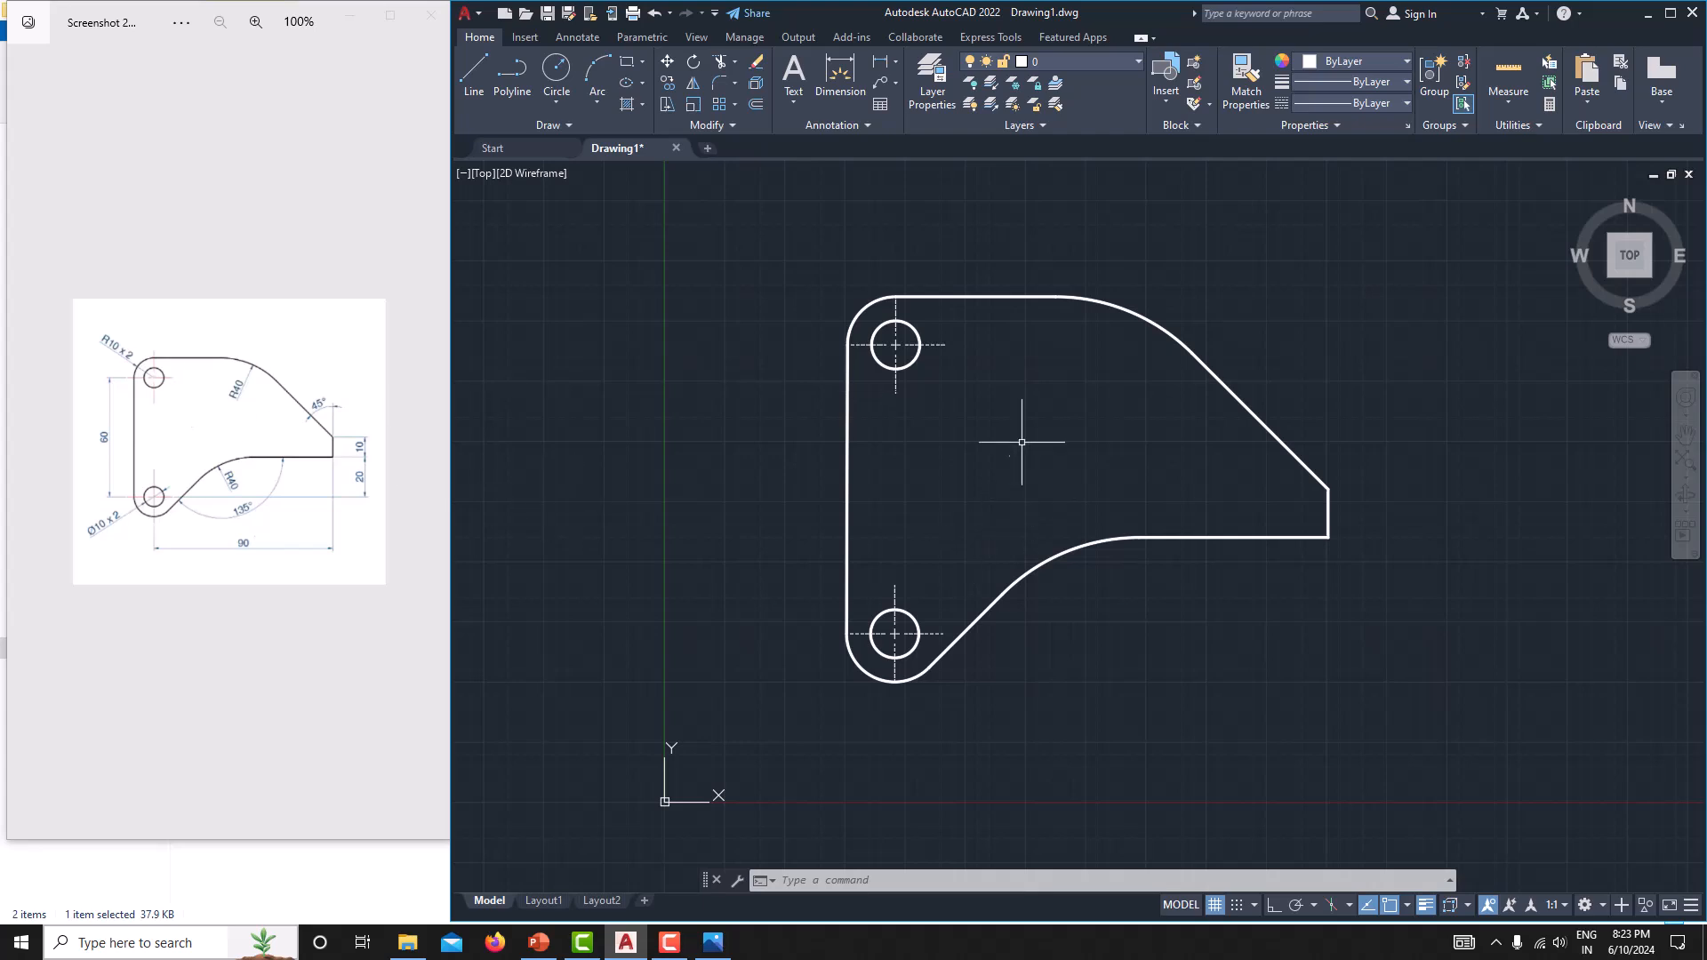
# Set the linetype scale of both holes' centre marks to 10.
pyautogui.click(950, 356)
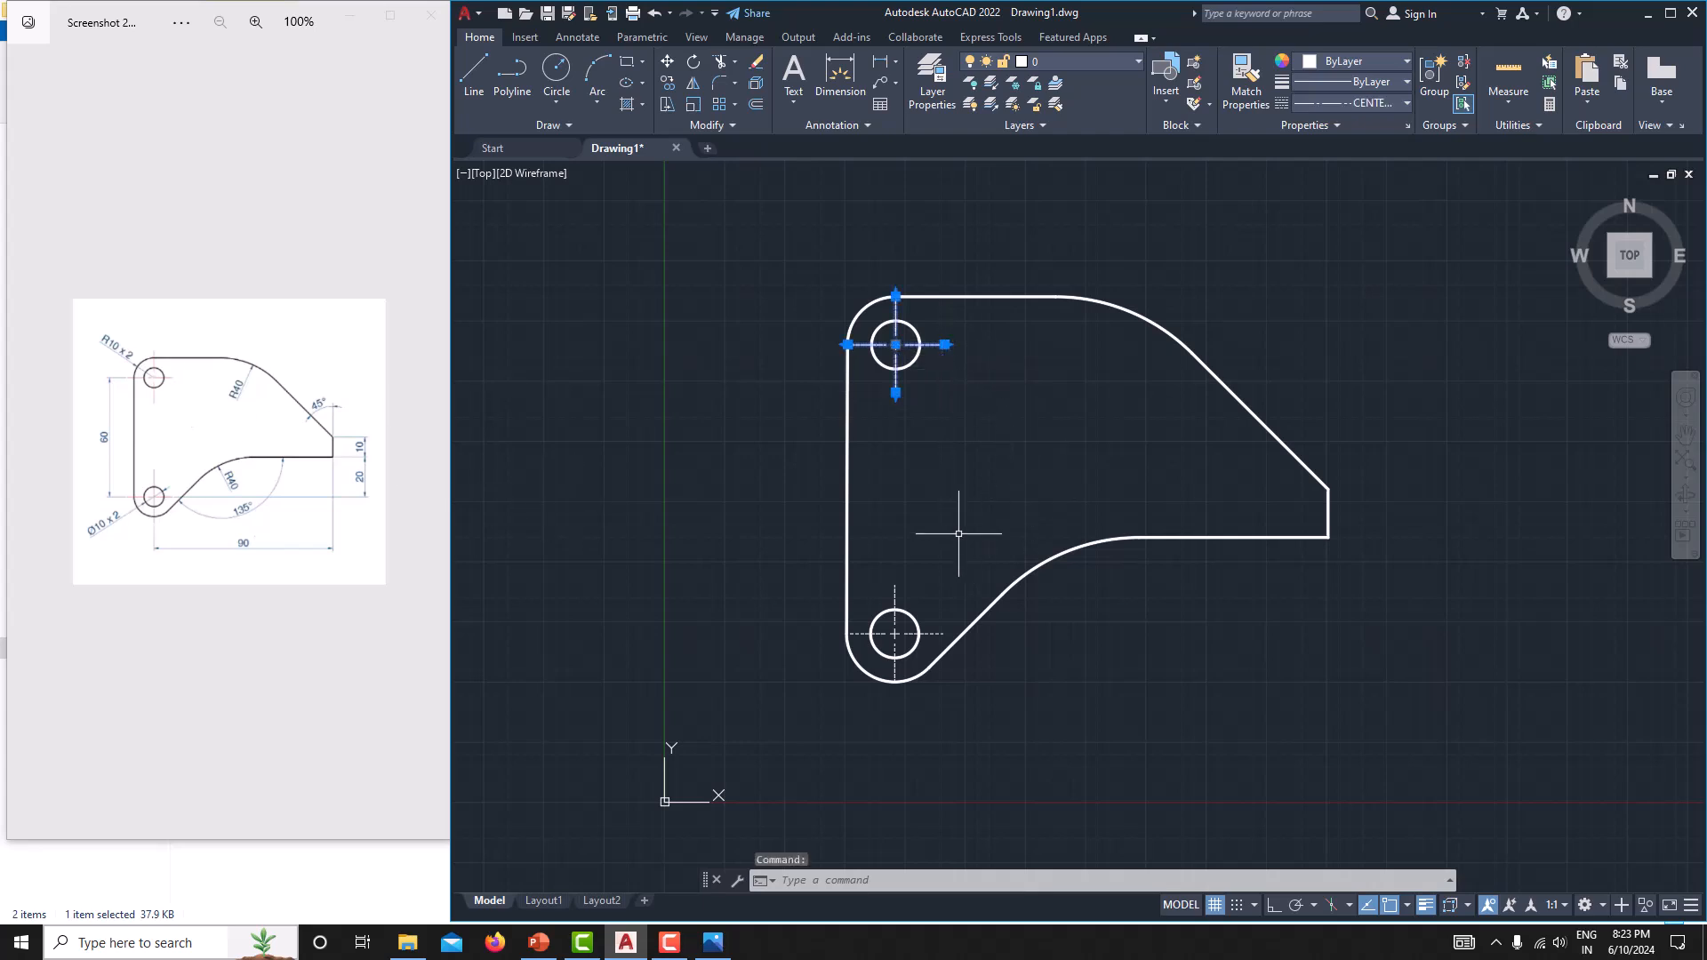
pyautogui.click(937, 635)
pyautogui.rightClick(937, 636)
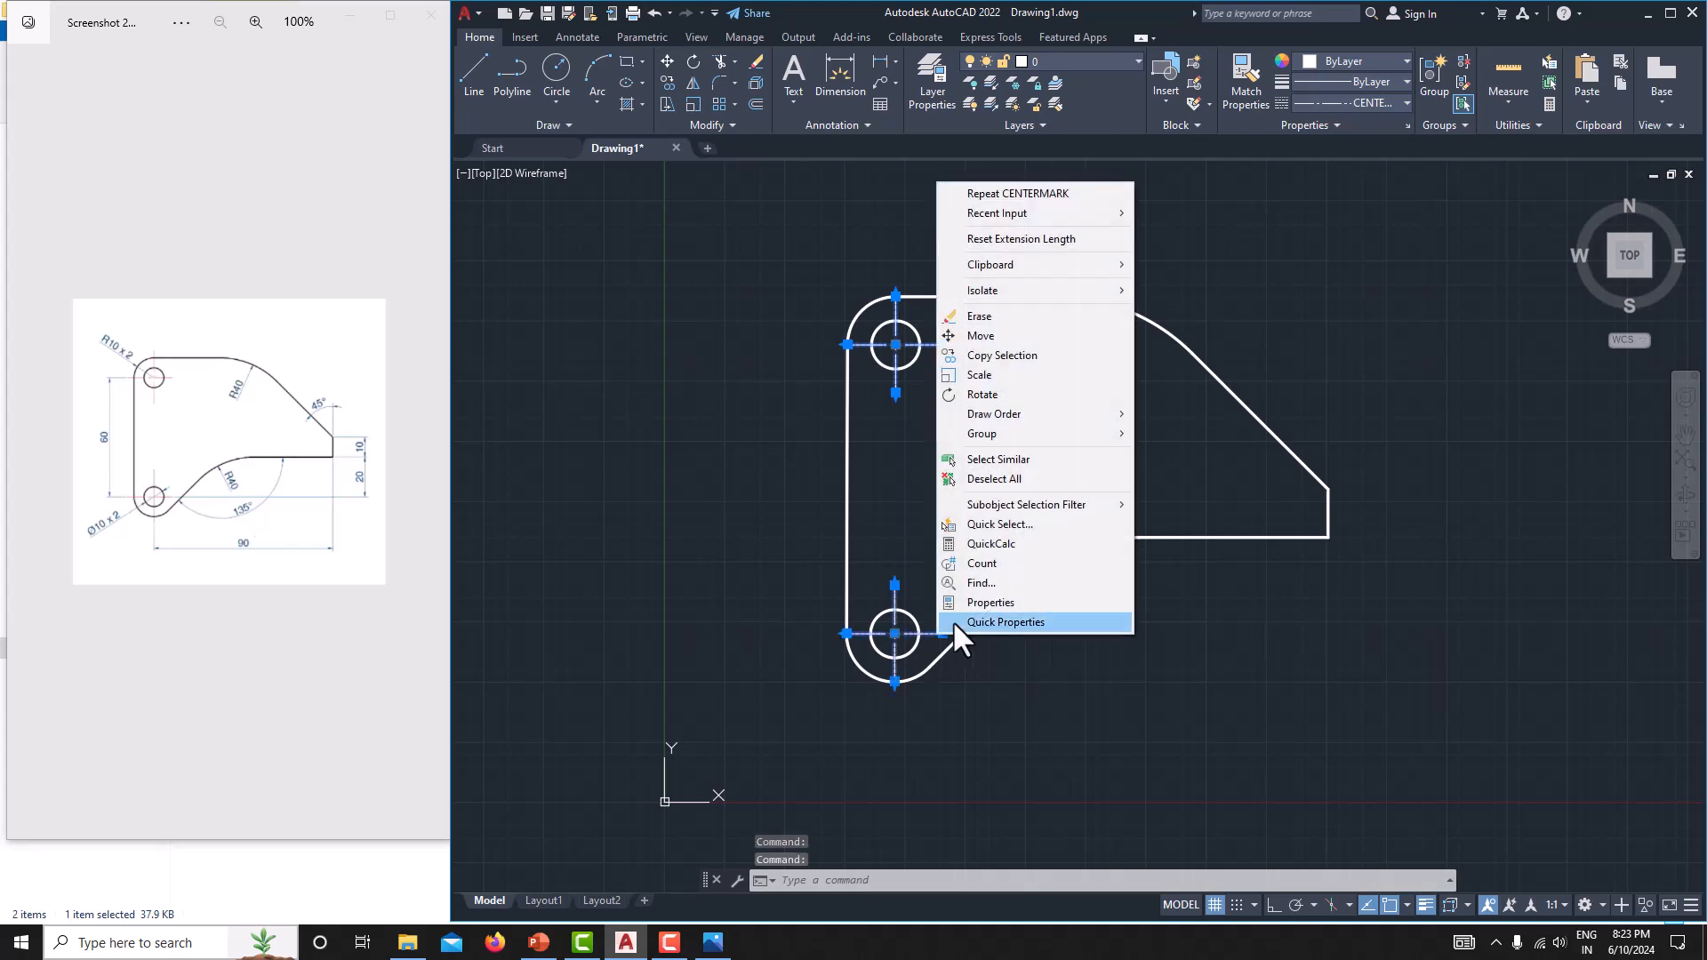
pyautogui.click(995, 600)
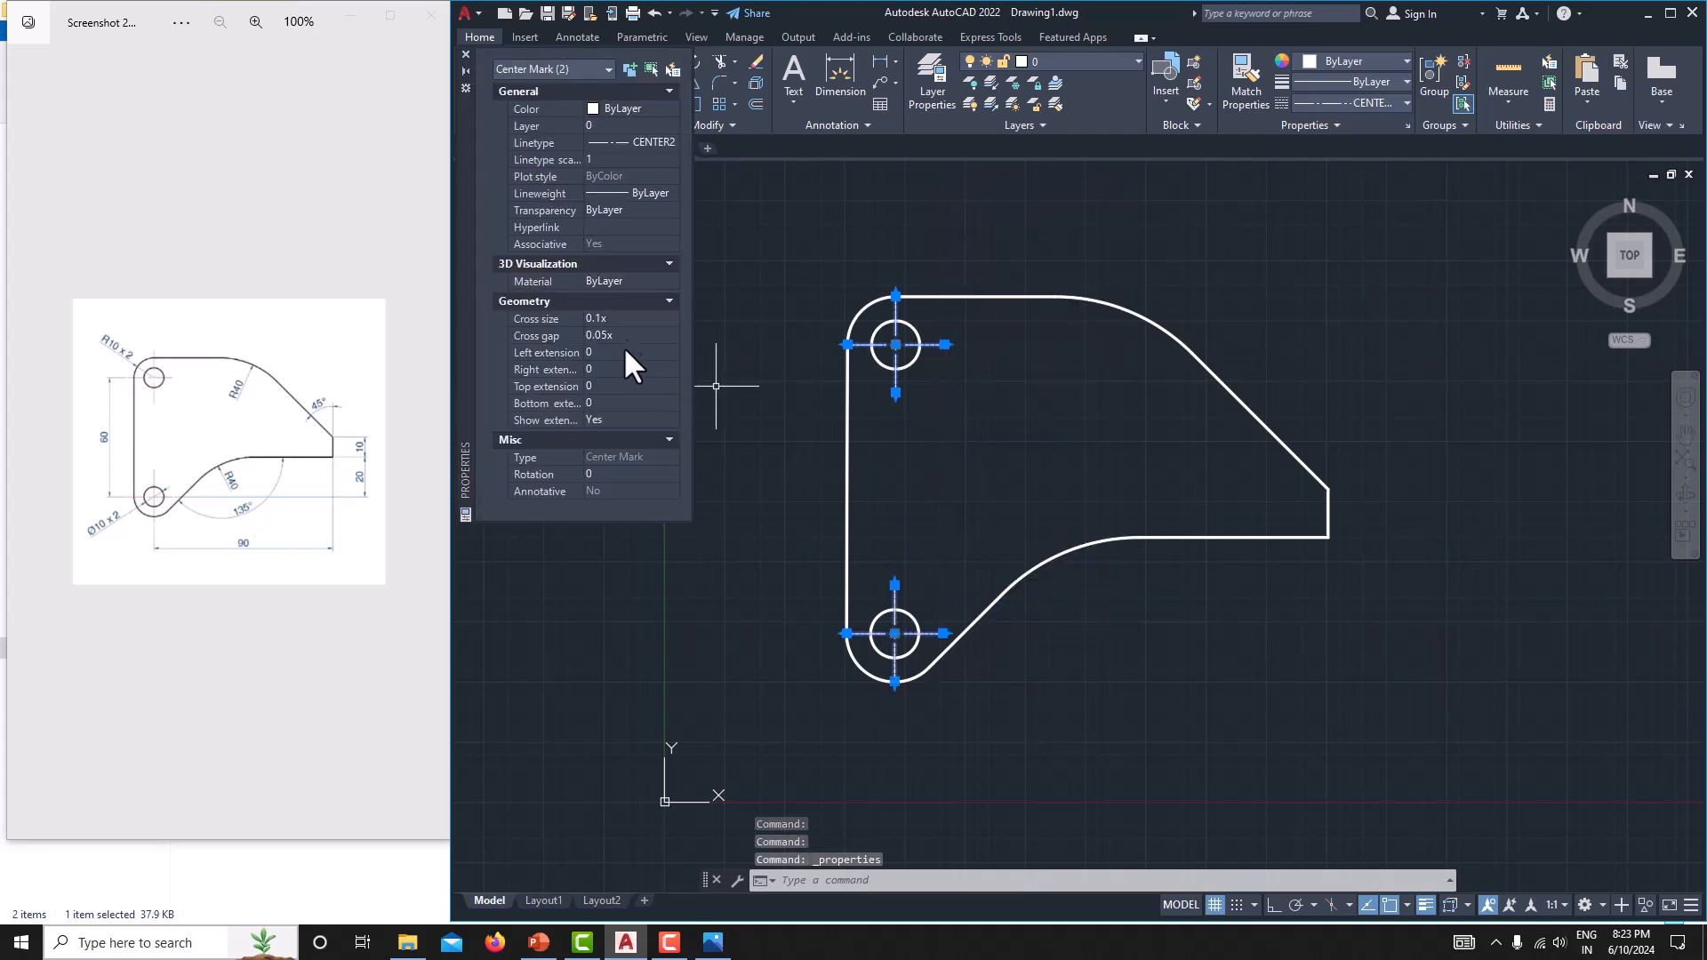
pyautogui.click(619, 160)
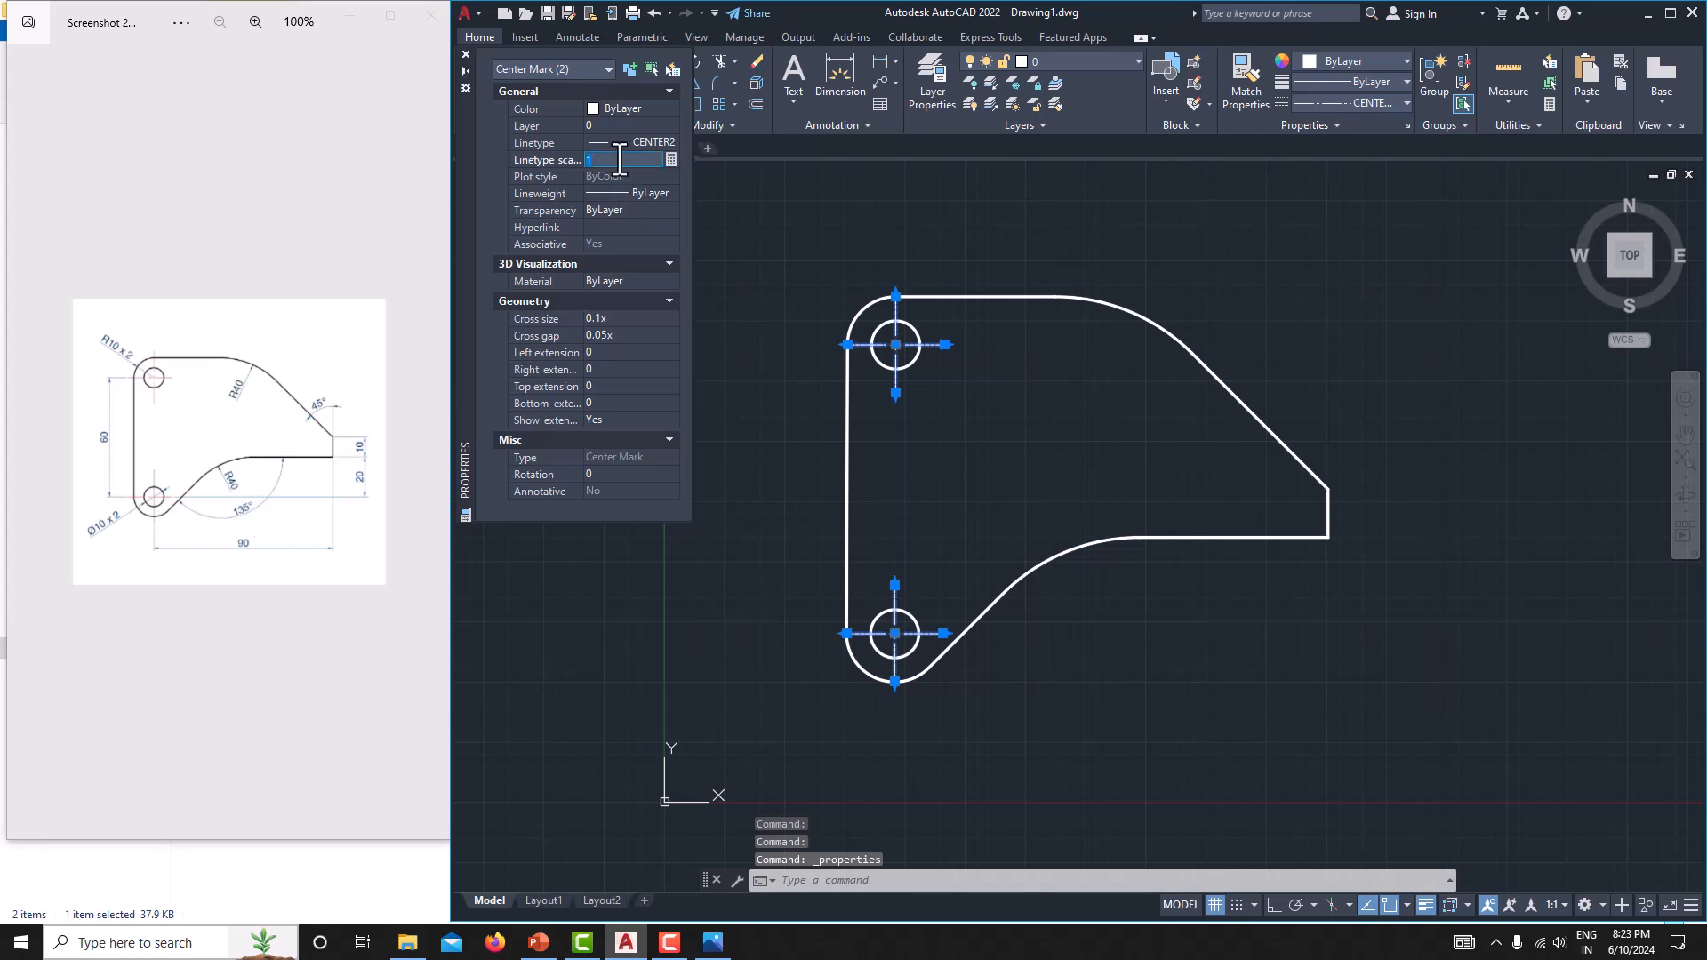
pyautogui.write('10')
pyautogui.press('Return')
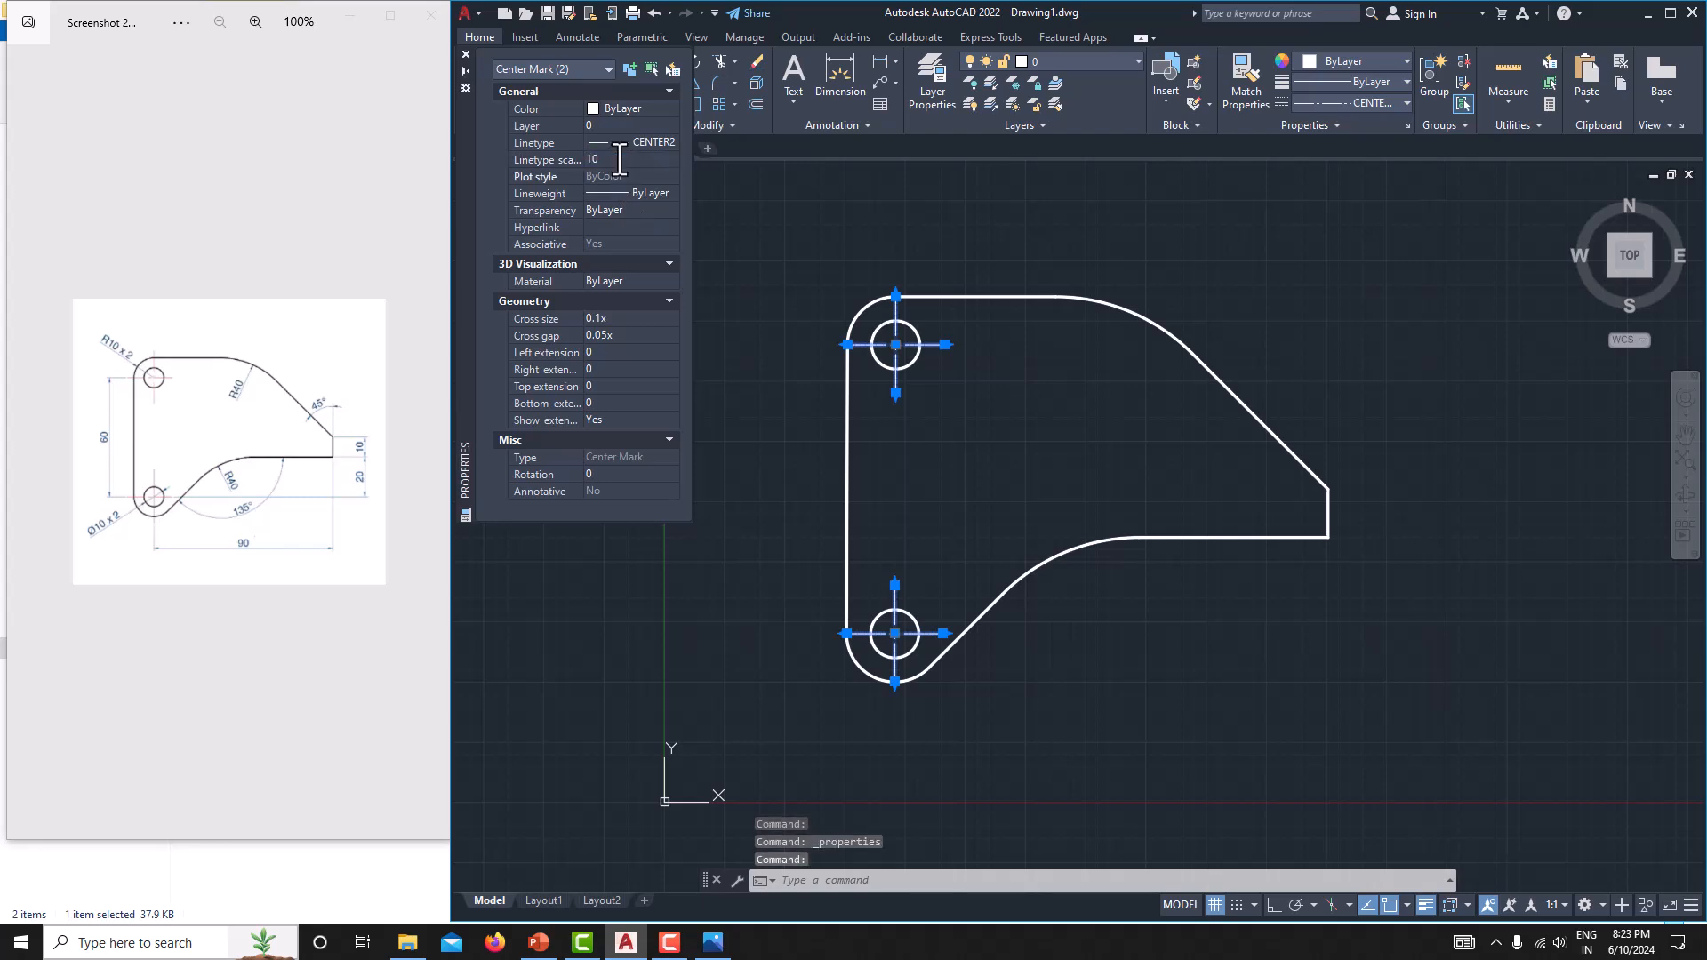
# Set the left, right, top and bottom extensions of both centre marks to 3.
pyautogui.click(603, 352)
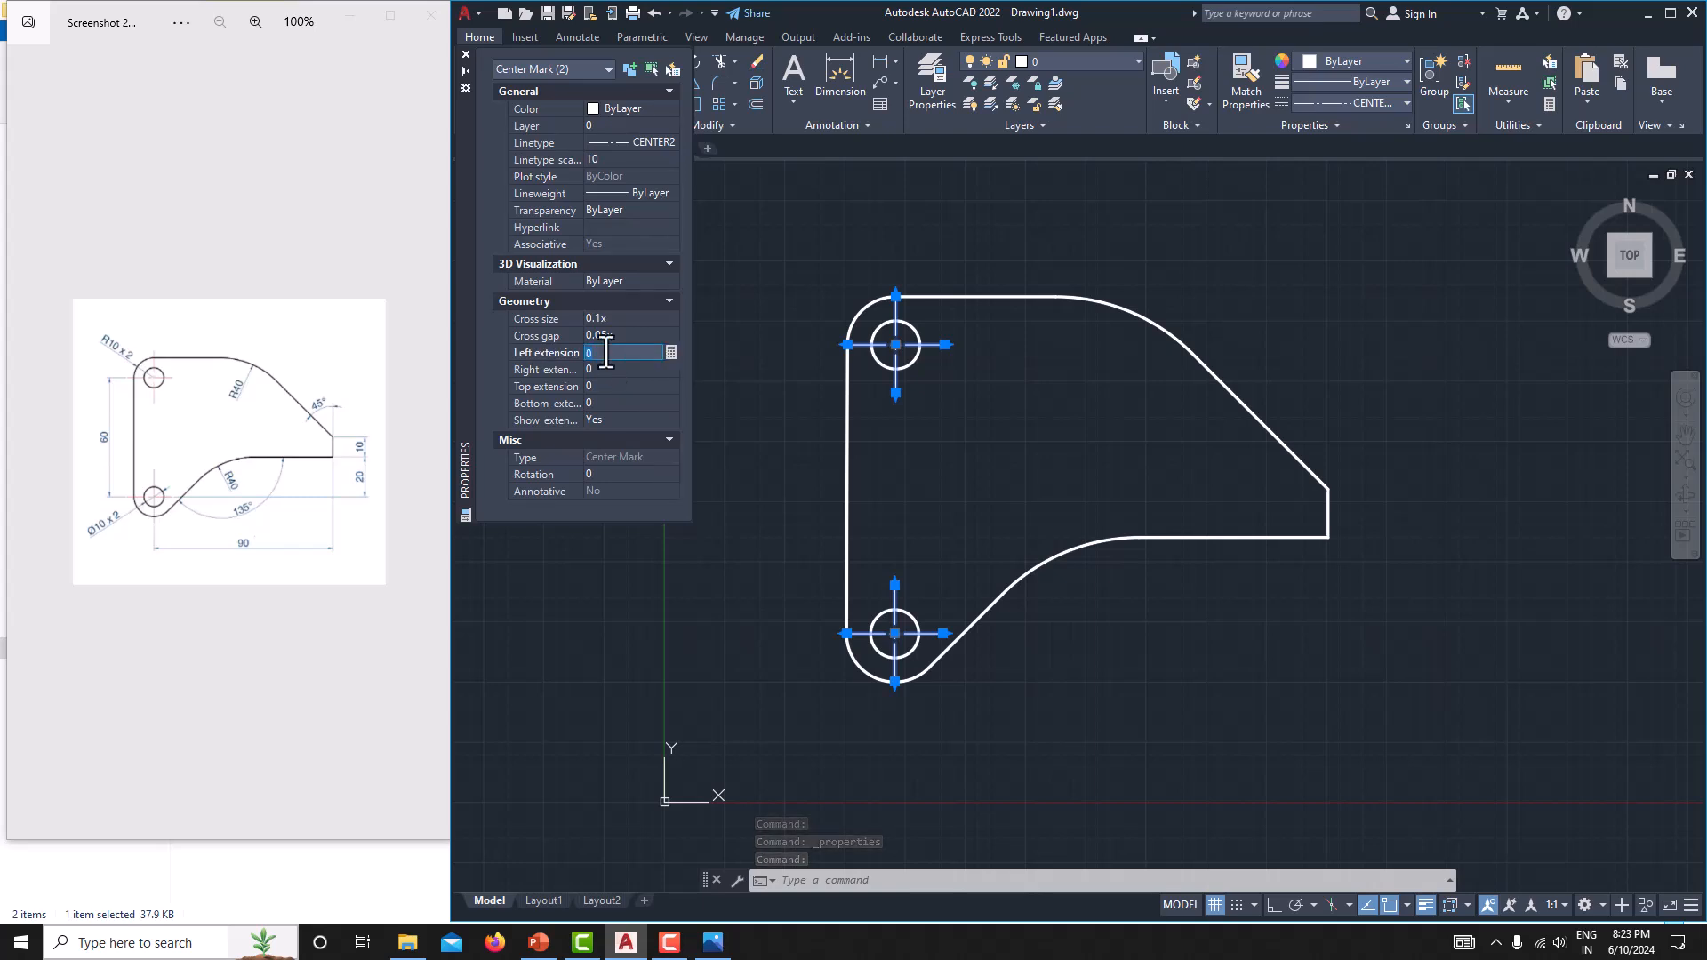
pyautogui.click(611, 368)
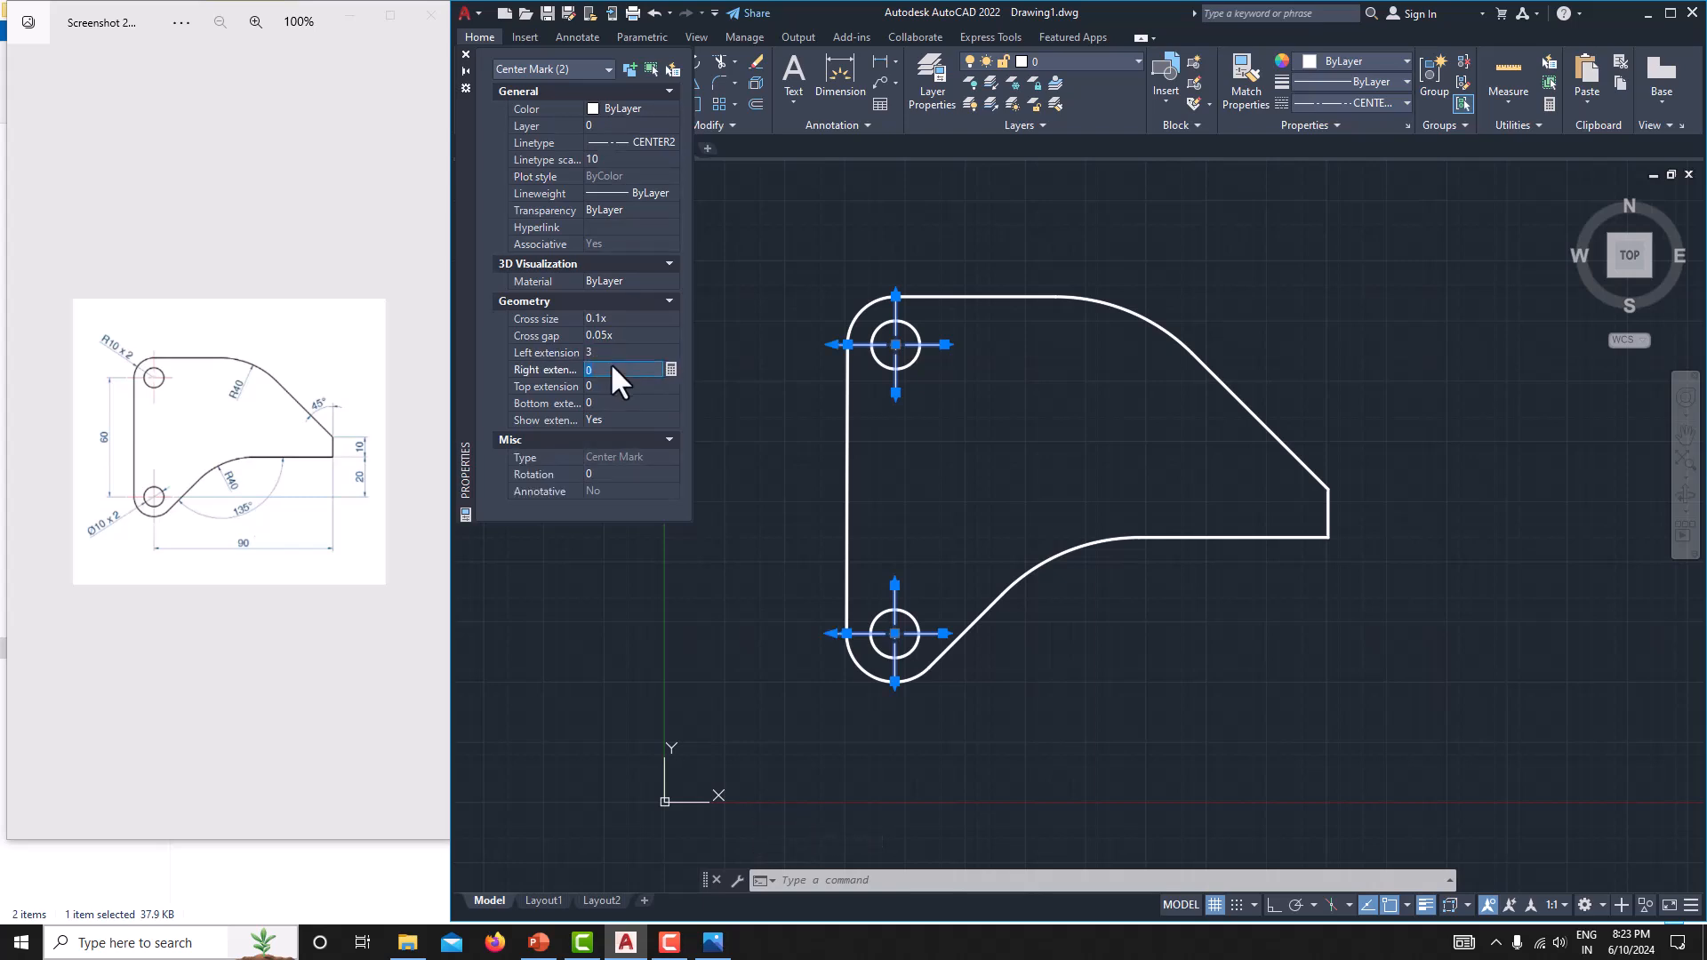
pyautogui.write('3')
pyautogui.click(608, 386)
pyautogui.write('3')
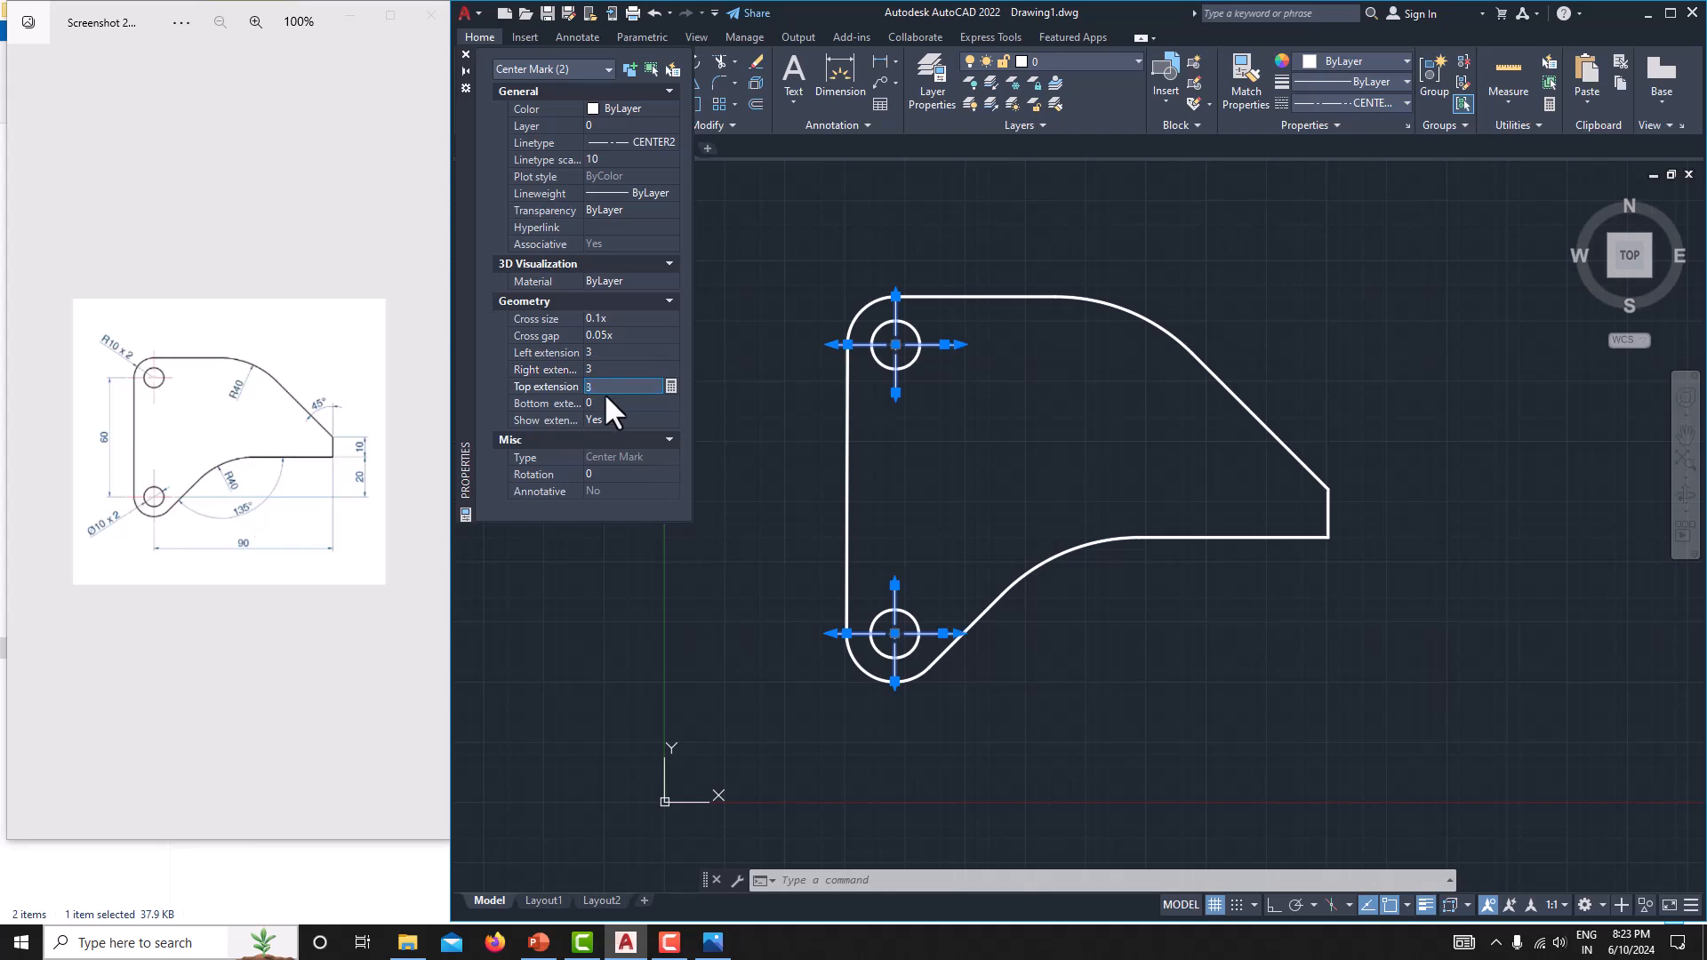
pyautogui.click(606, 400)
pyautogui.write('3')
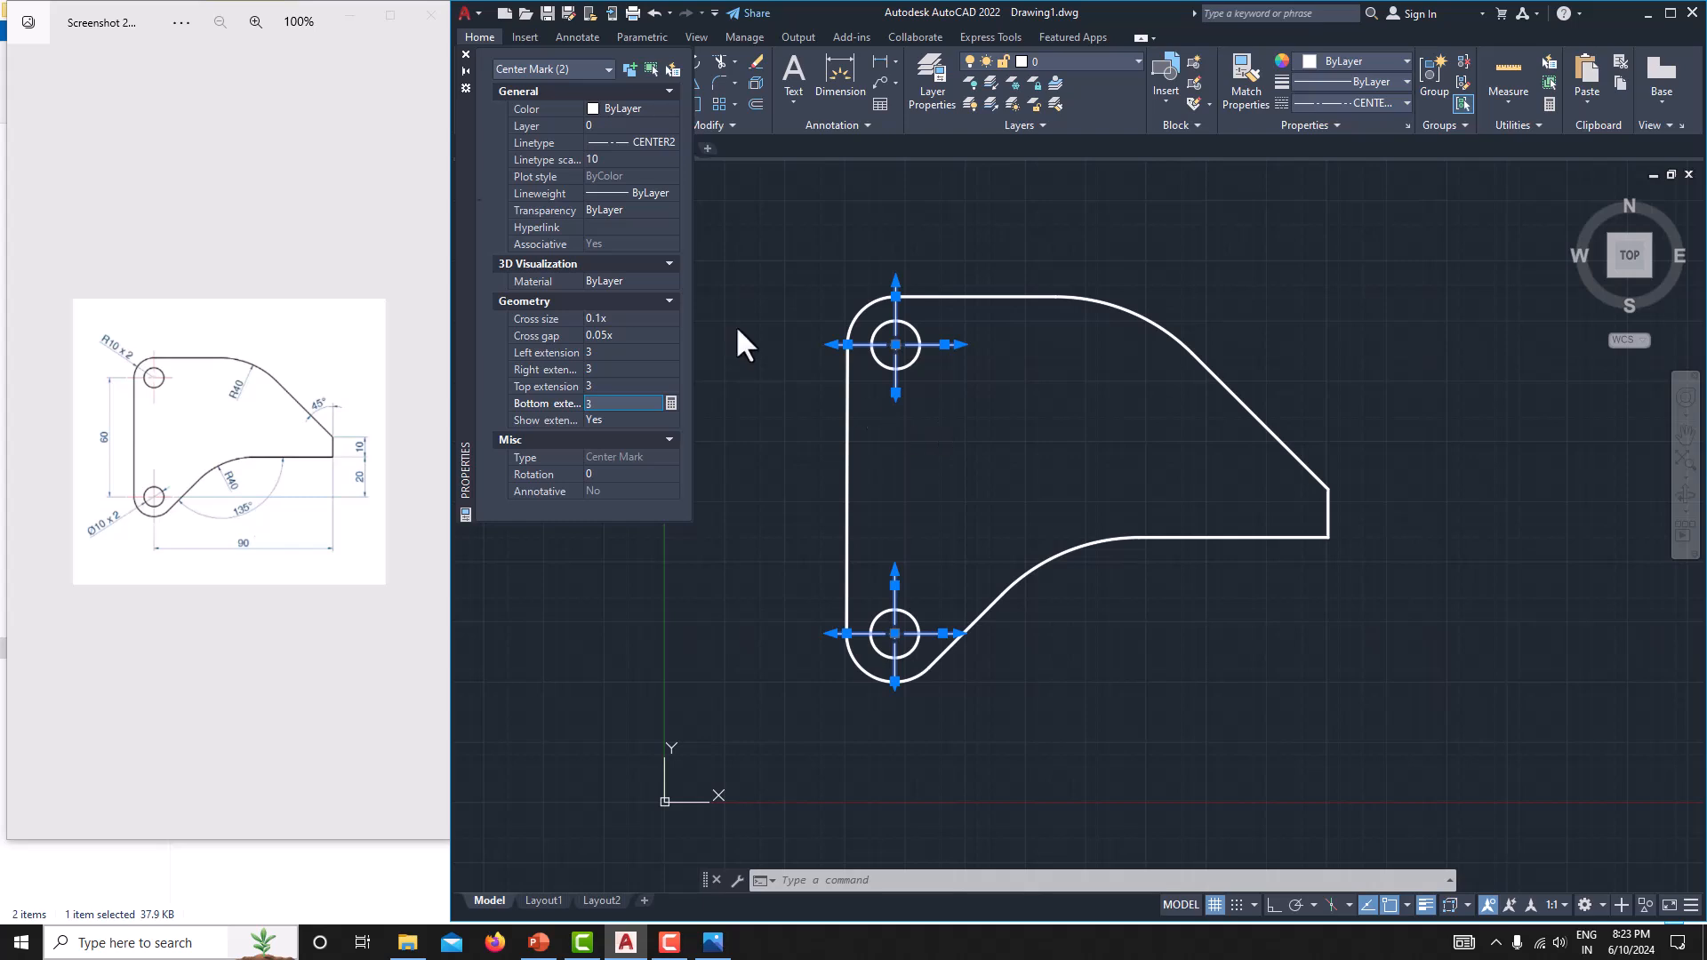
pyautogui.click(466, 53)
pyautogui.press('Escape')
pyautogui.moveTo(980, 419); pyautogui.dragTo(1029, 439, button='middle')
pyautogui.moveTo(934, 470); pyautogui.dragTo(902, 469, button='middle')
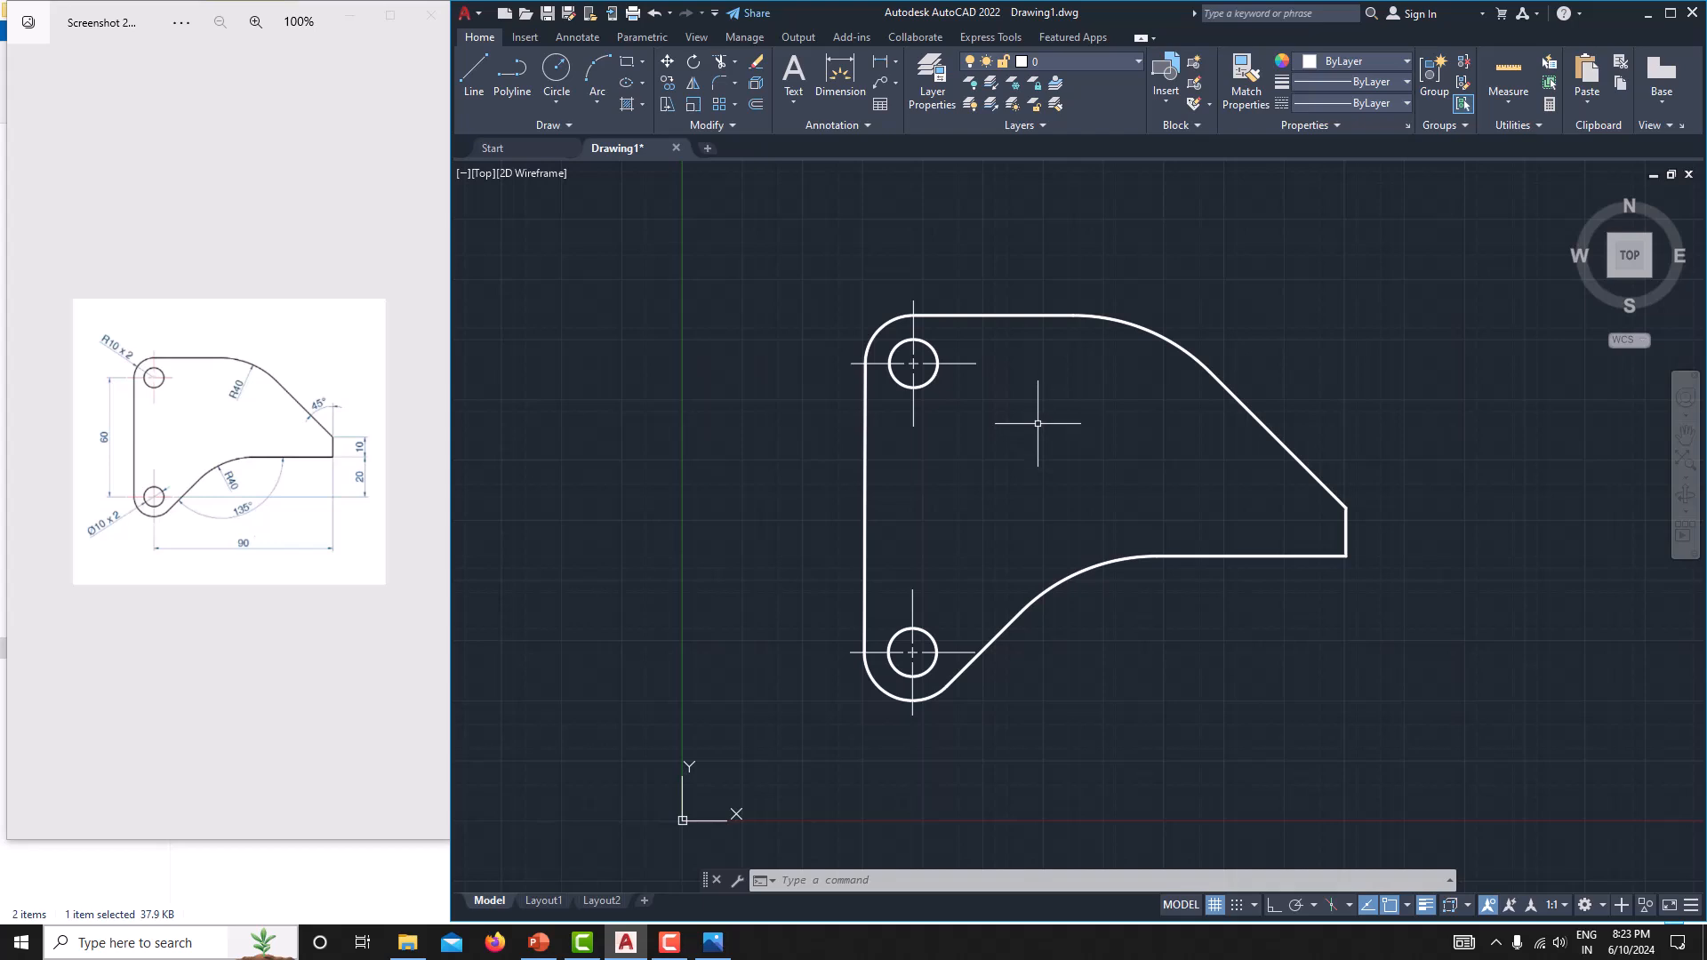
# Try a vertical linear dimension between the left ends of the two centre marks with Ortho on, and delete it.
pyautogui.click(896, 60)
pyautogui.click(899, 87)
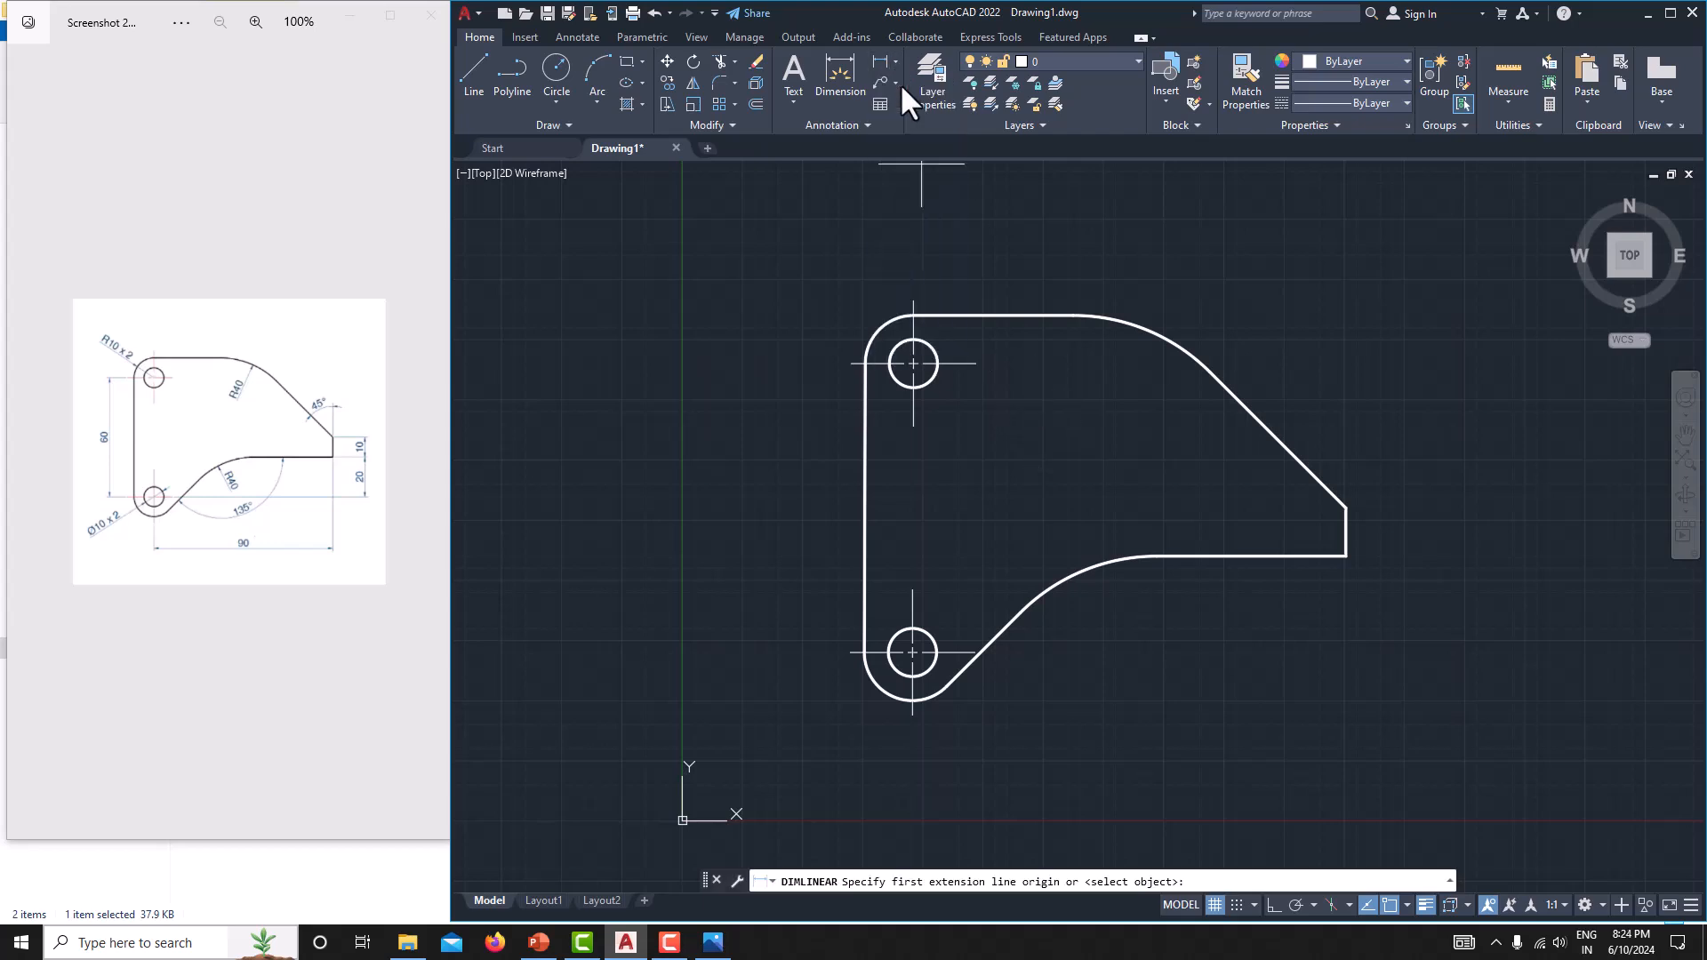
pyautogui.click(851, 364)
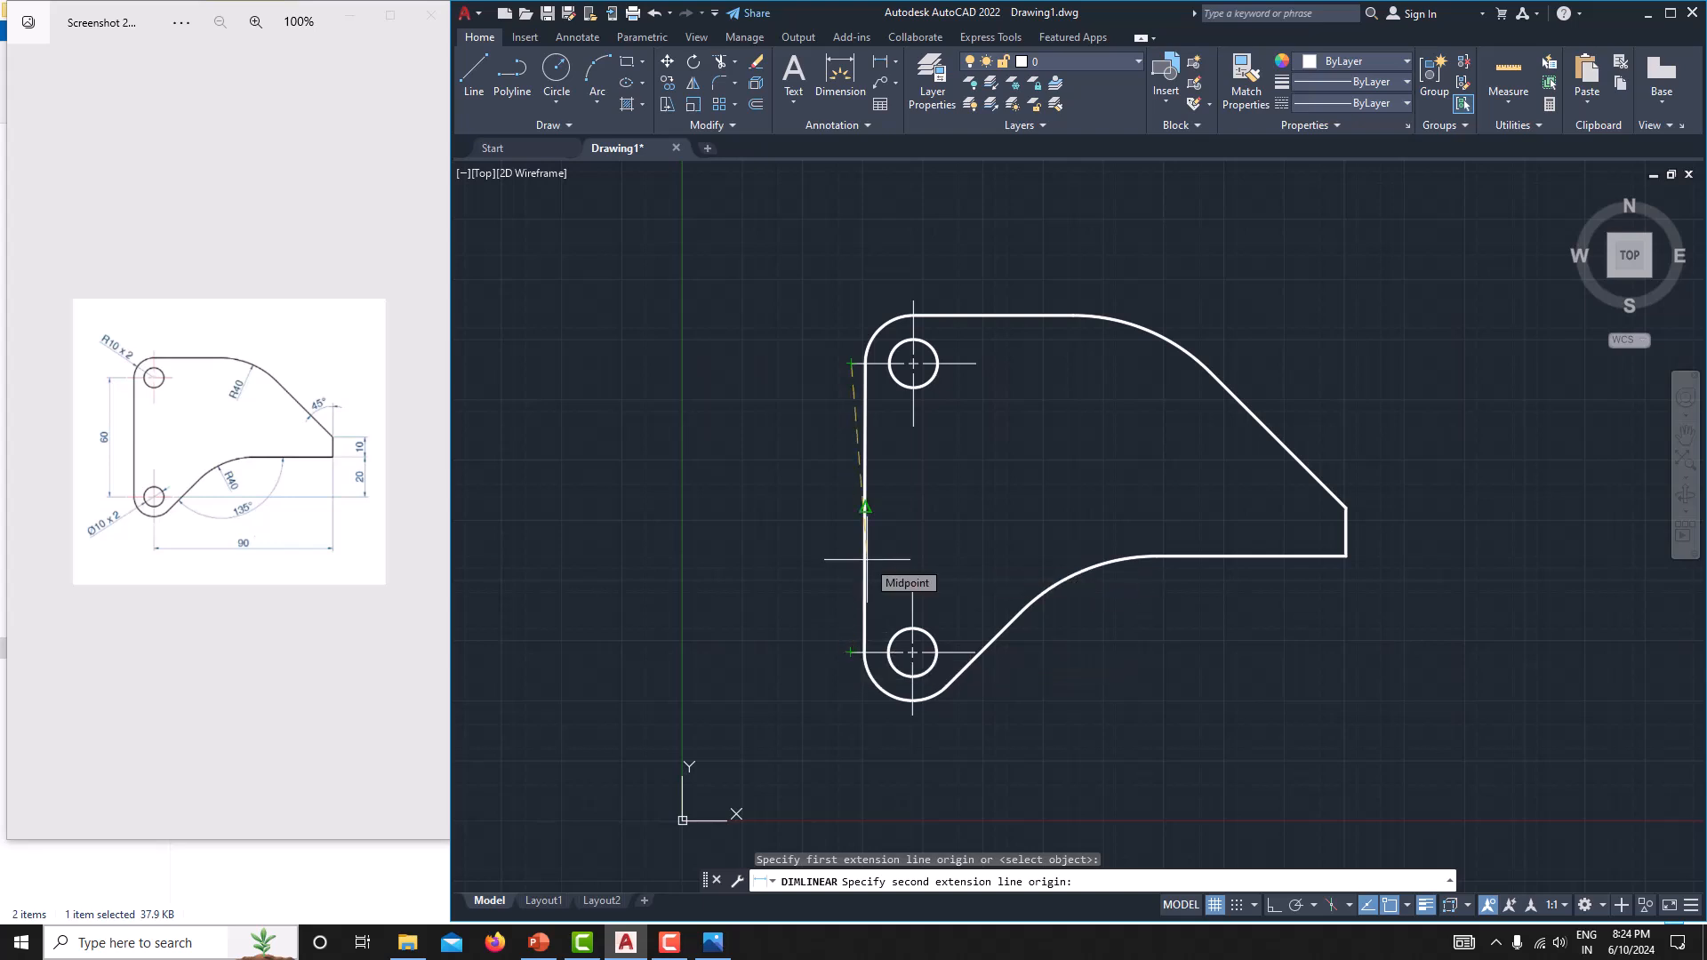
pyautogui.press('F8')
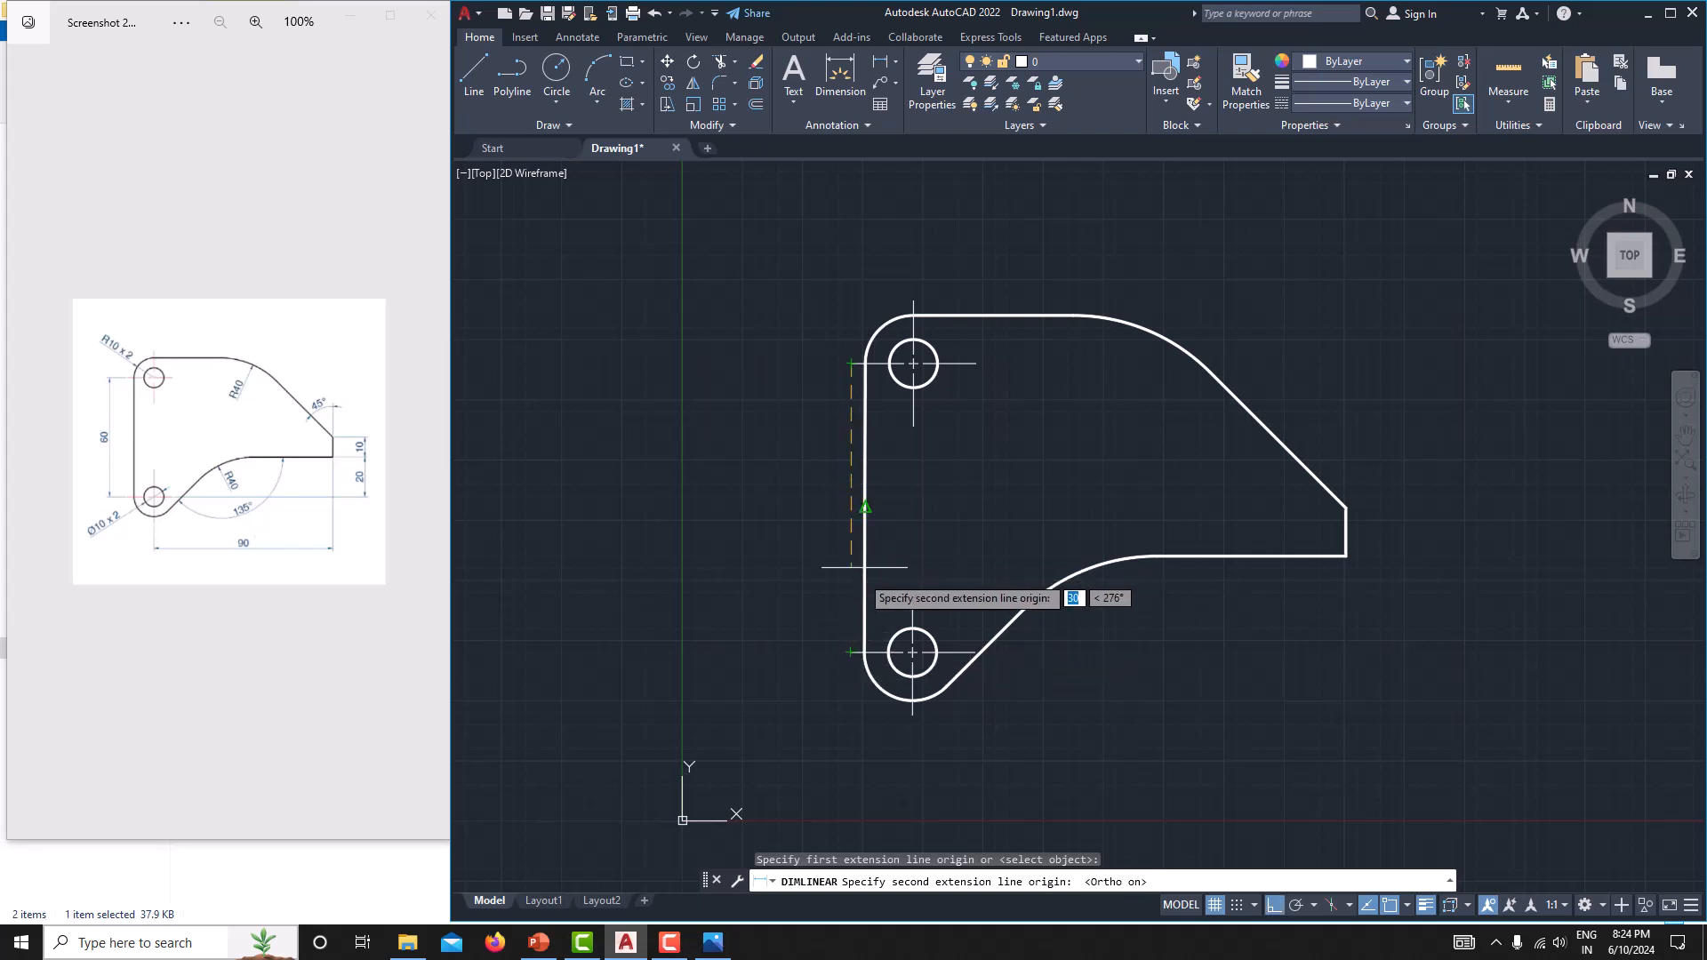
pyautogui.click(849, 654)
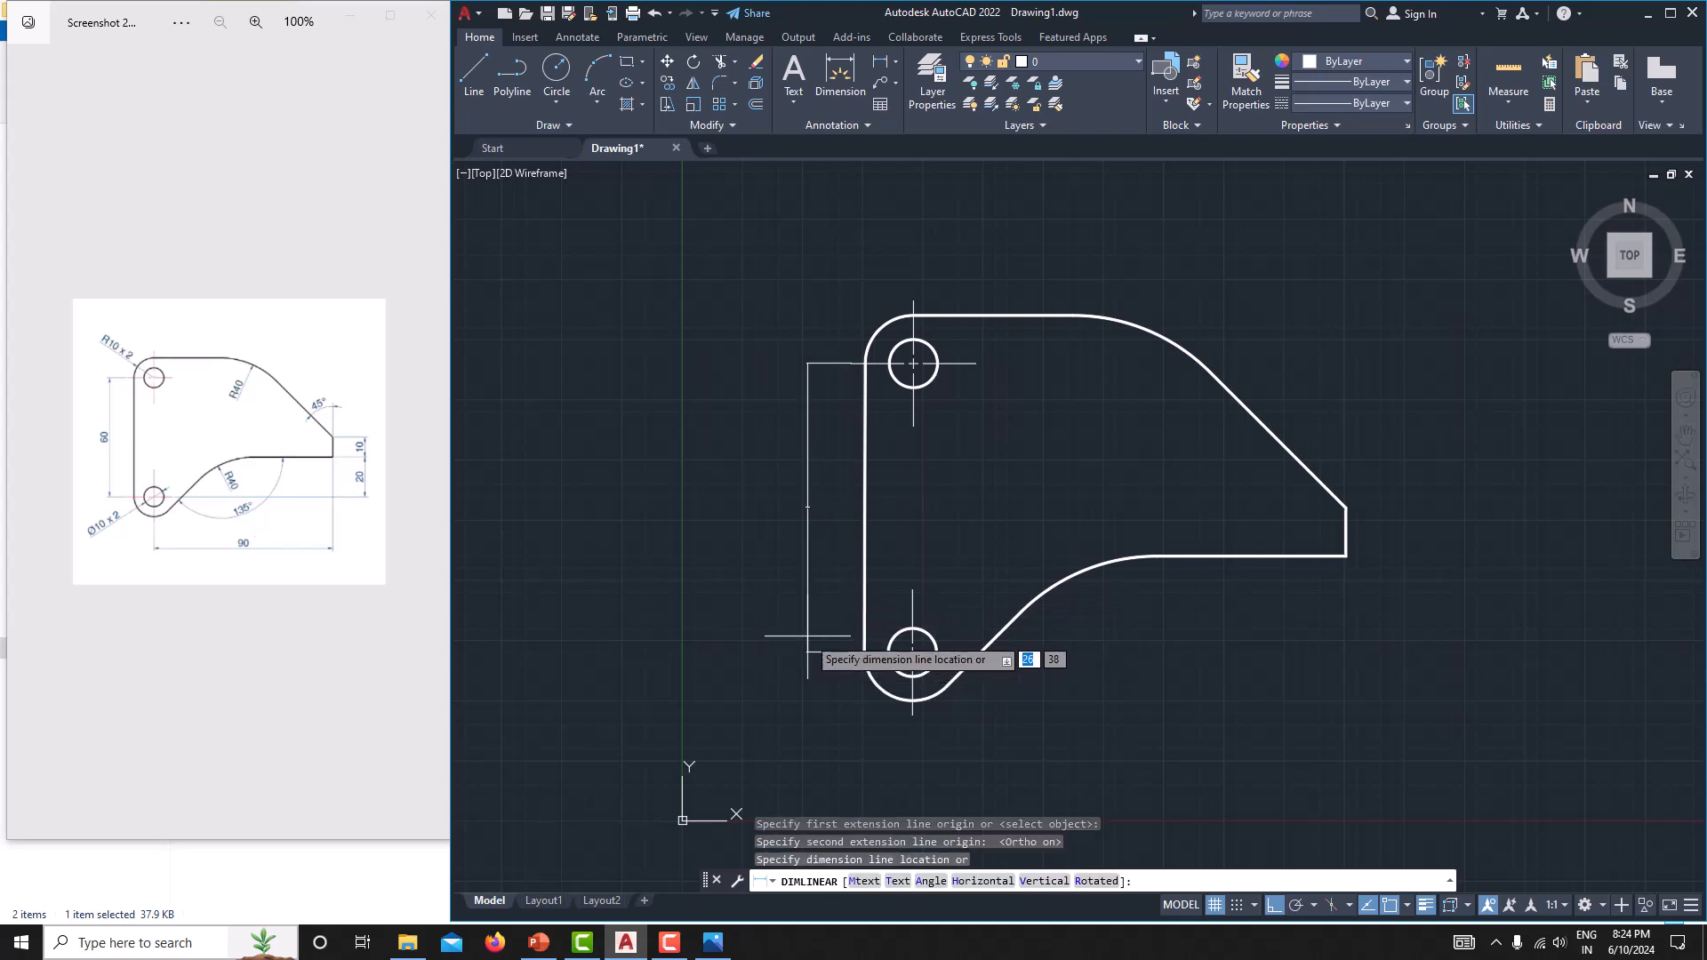
pyautogui.scroll(5, 804, 520)
pyautogui.scroll(1, 818, 420)
pyautogui.scroll(-6, 818, 423)
pyautogui.moveTo(825, 451)
pyautogui.mouseDown(button='middle')
pyautogui.moveTo(853, 469)
pyautogui.moveTo(853, 436)
pyautogui.mouseUp(button='middle')
pyautogui.click(847, 435)
pyautogui.press('Delete')
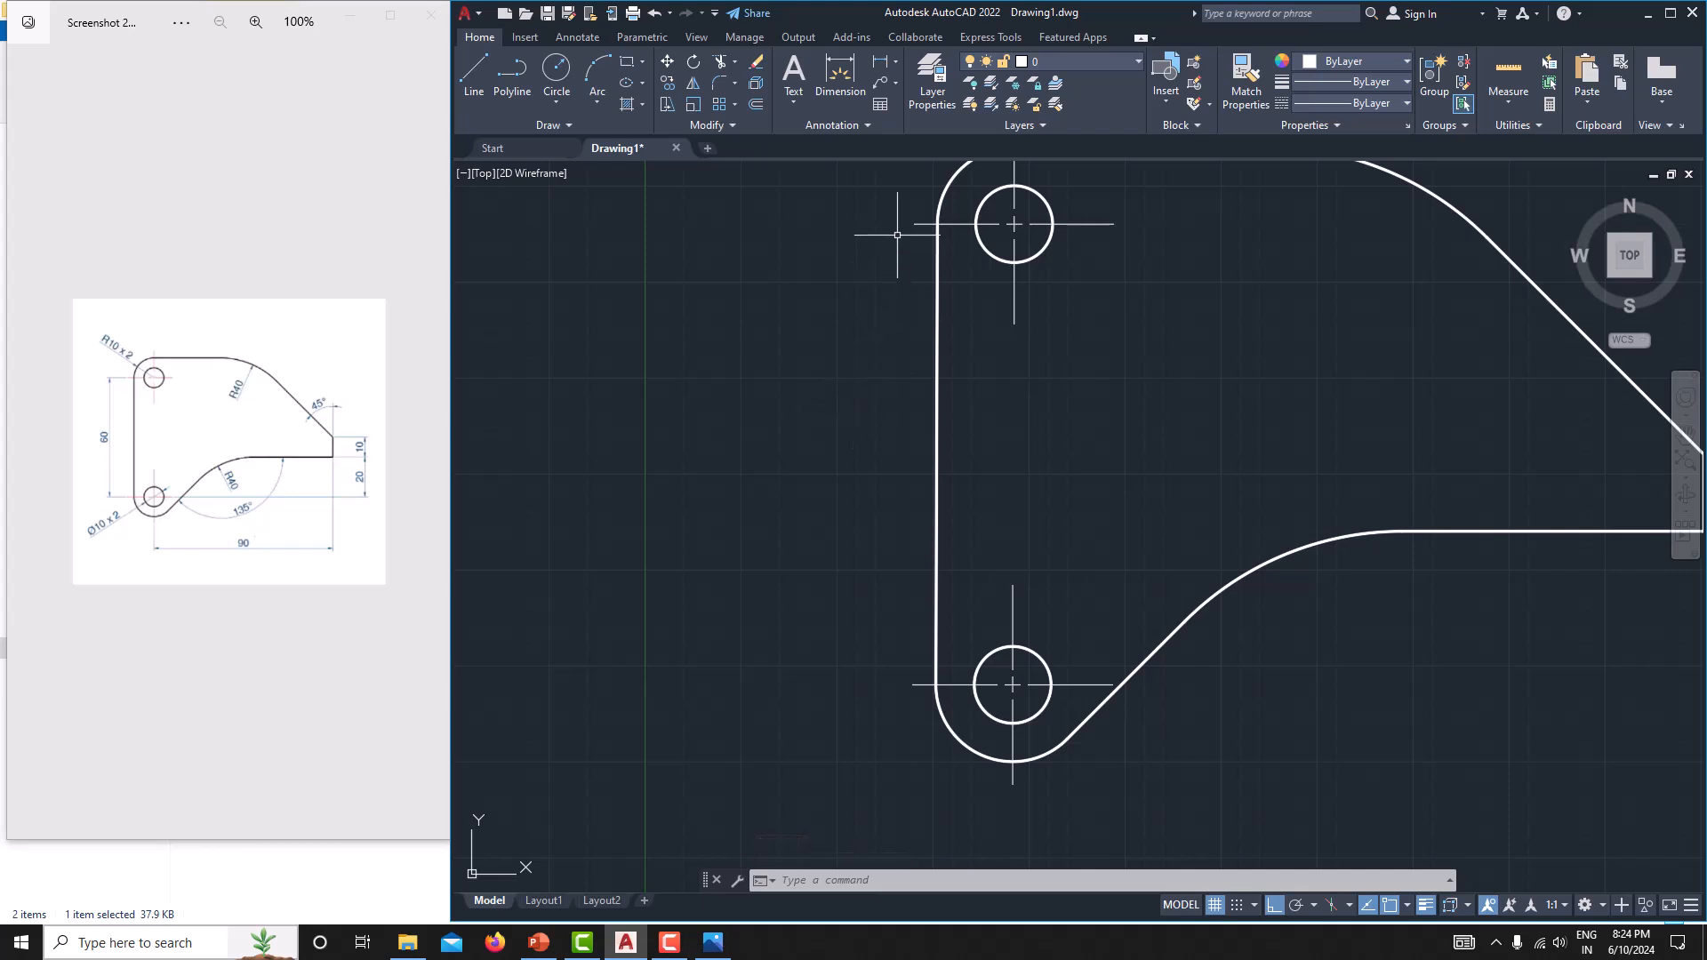
# Try the vertical linear dimension between the left ends of the centre marks once more, and delete it.
pyautogui.click(895, 62)
pyautogui.click(925, 91)
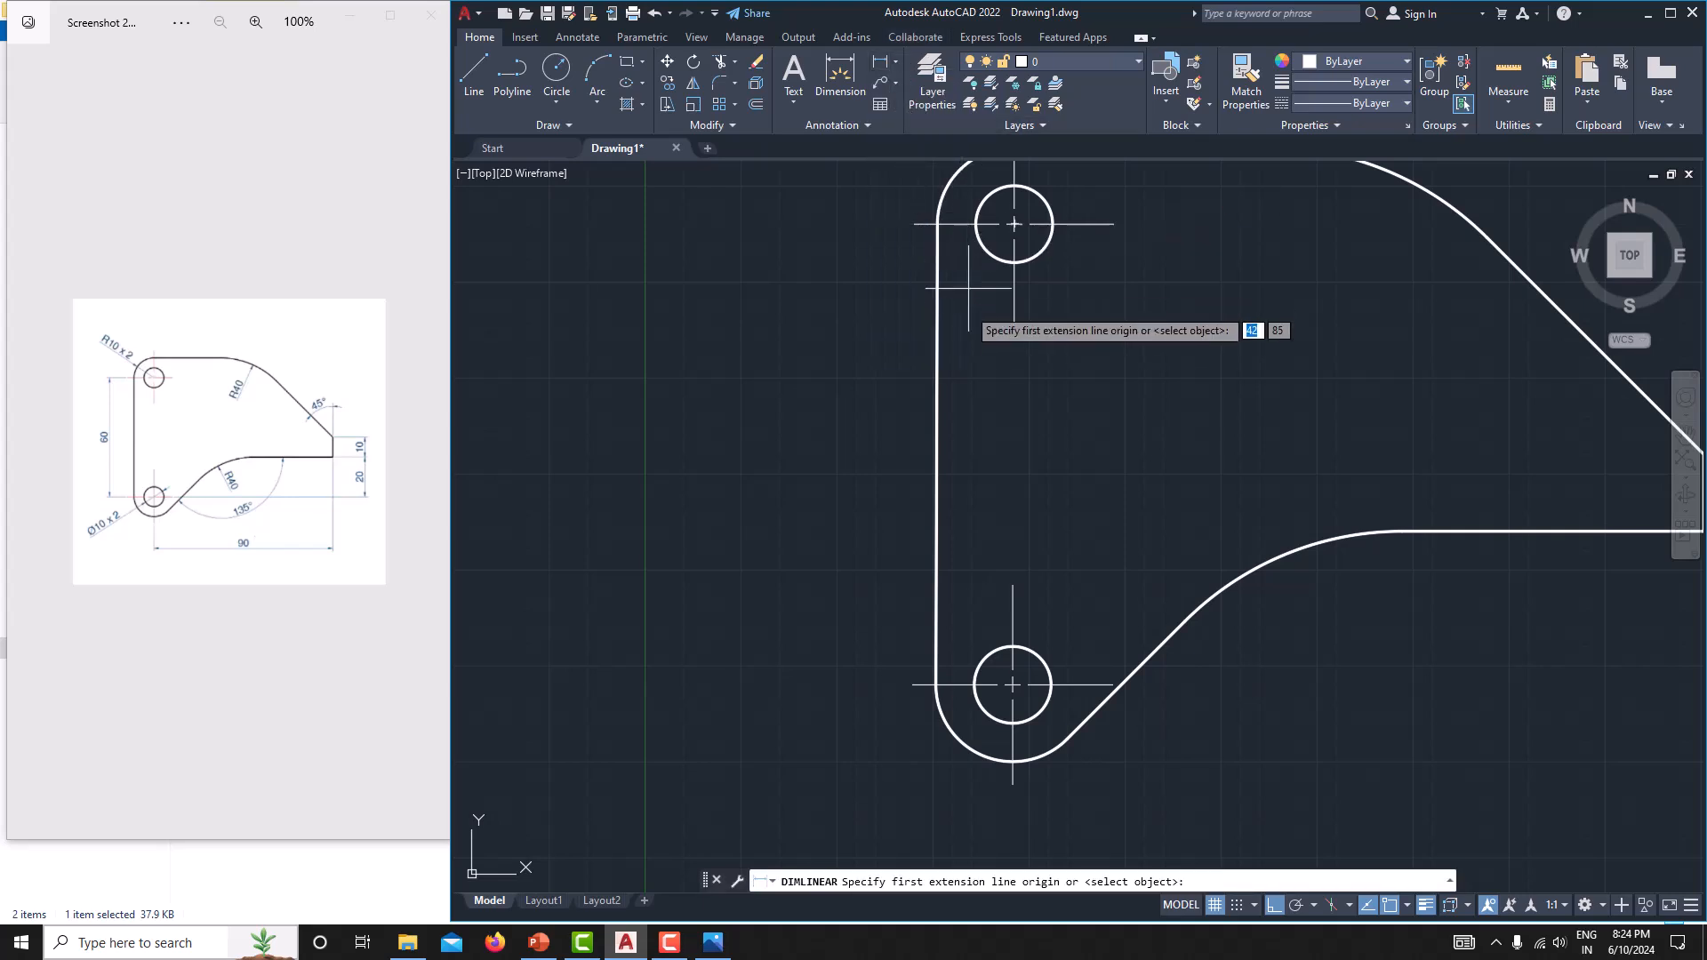
pyautogui.click(914, 224)
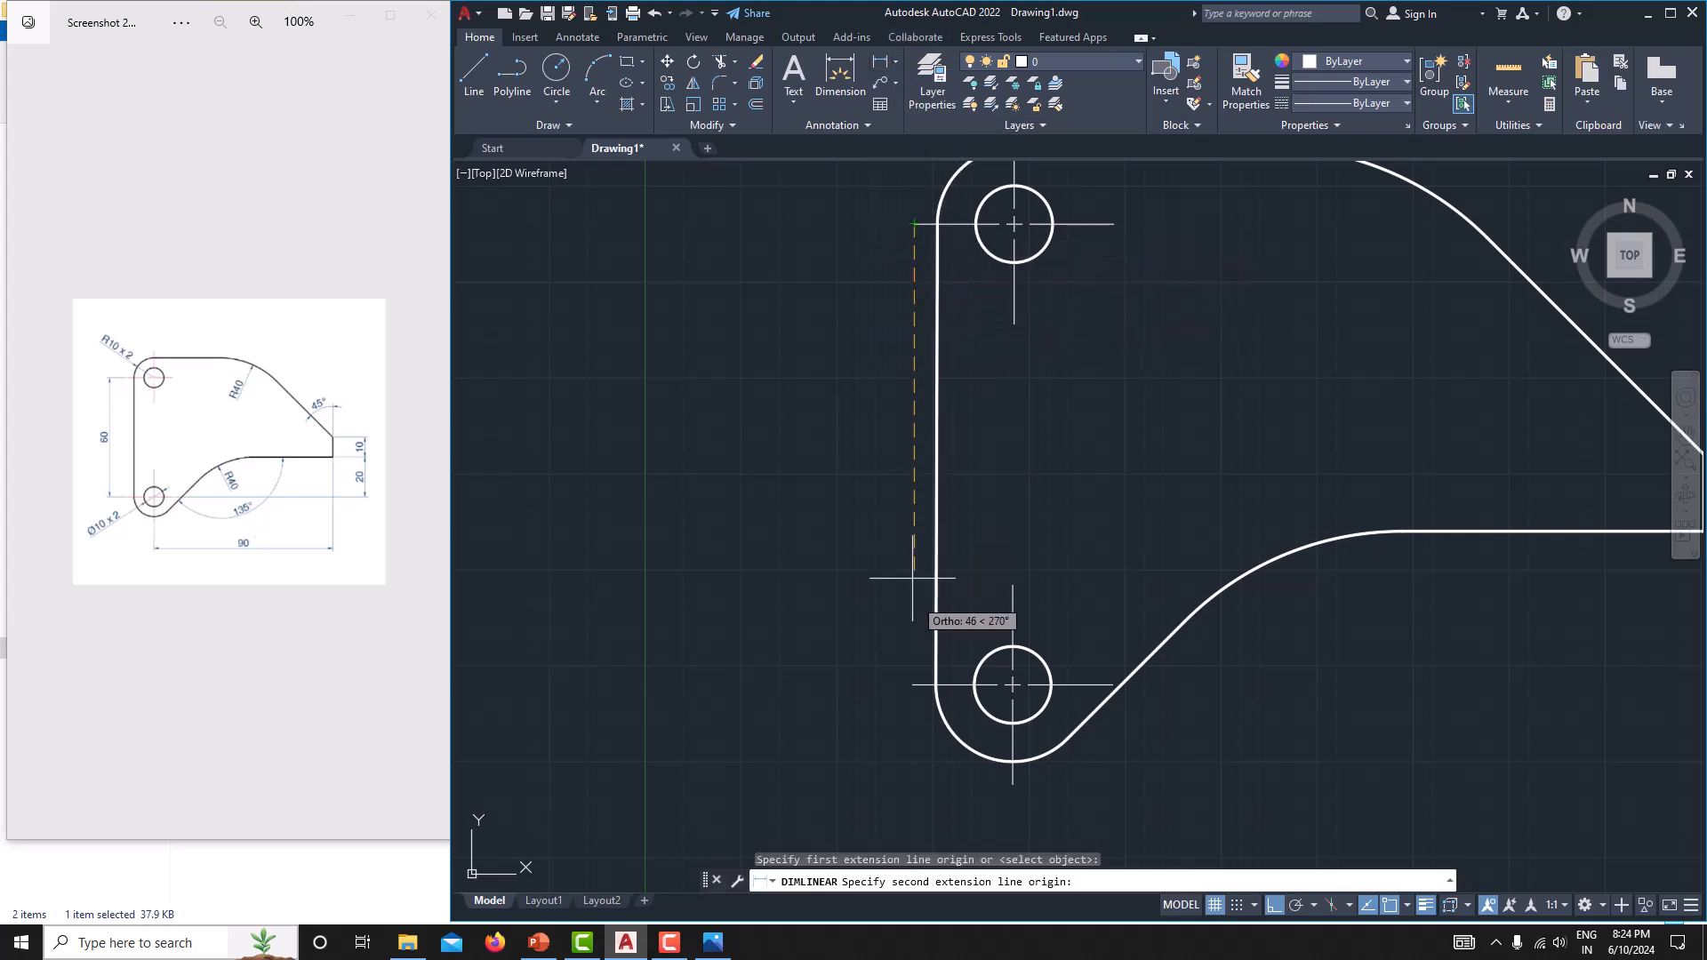
pyautogui.click(913, 685)
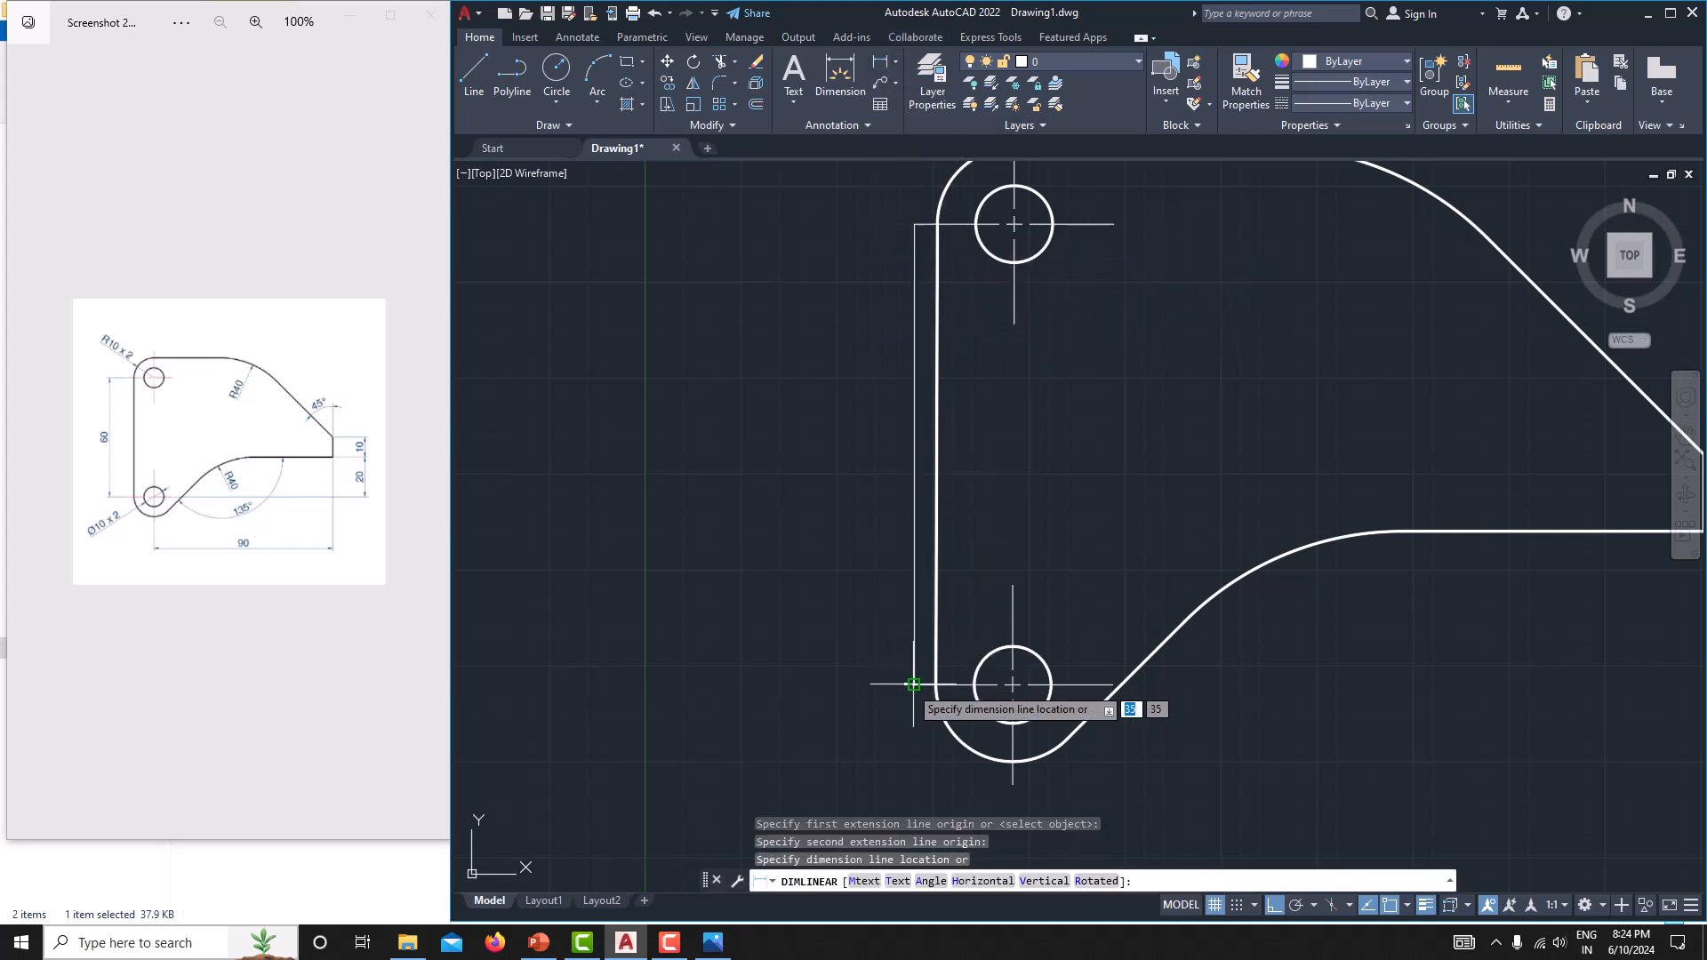
pyautogui.click(843, 678)
pyautogui.scroll(8, 833, 453)
pyautogui.scroll(-7, 922, 537)
pyautogui.scroll(-4, 925, 484)
pyautogui.scroll(6, 877, 476)
pyautogui.moveTo(1039, 243); pyautogui.dragTo(1019, 326, button='middle')
pyautogui.scroll(6, 1034, 317)
pyautogui.scroll(-6, 1036, 313)
pyautogui.click(887, 378)
pyautogui.press('Delete')
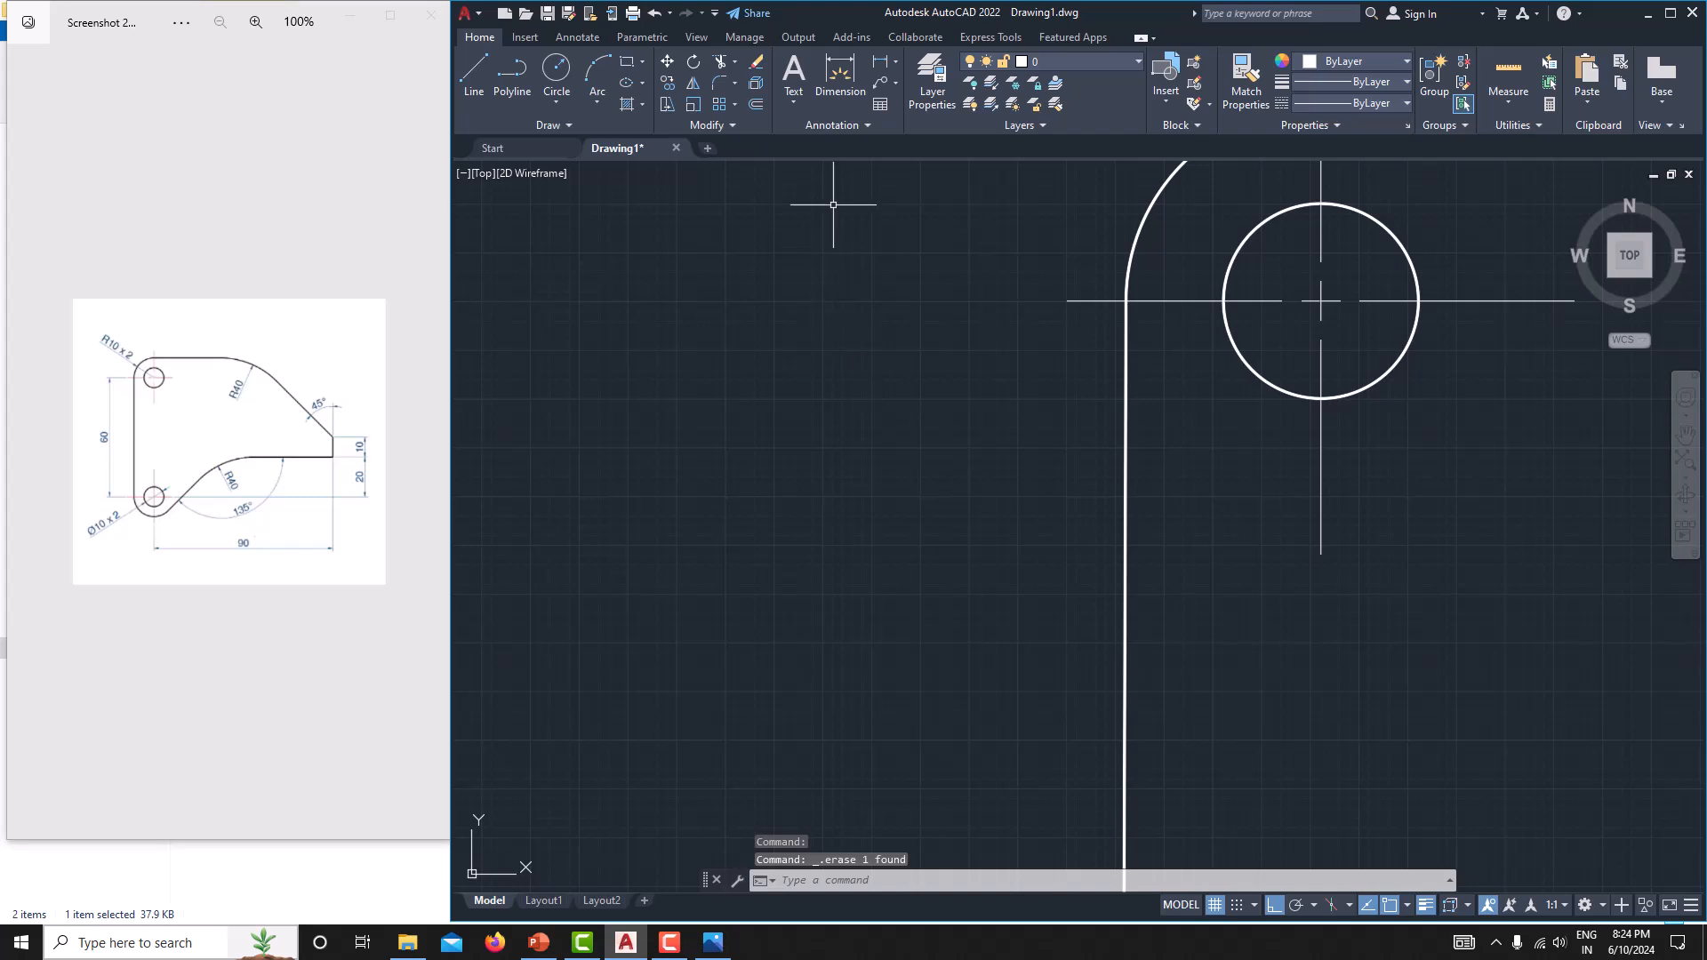
# Add a vertical linear dimension between the centres of the upper and lower holes, placed left of the plate.
pyautogui.click(889, 68)
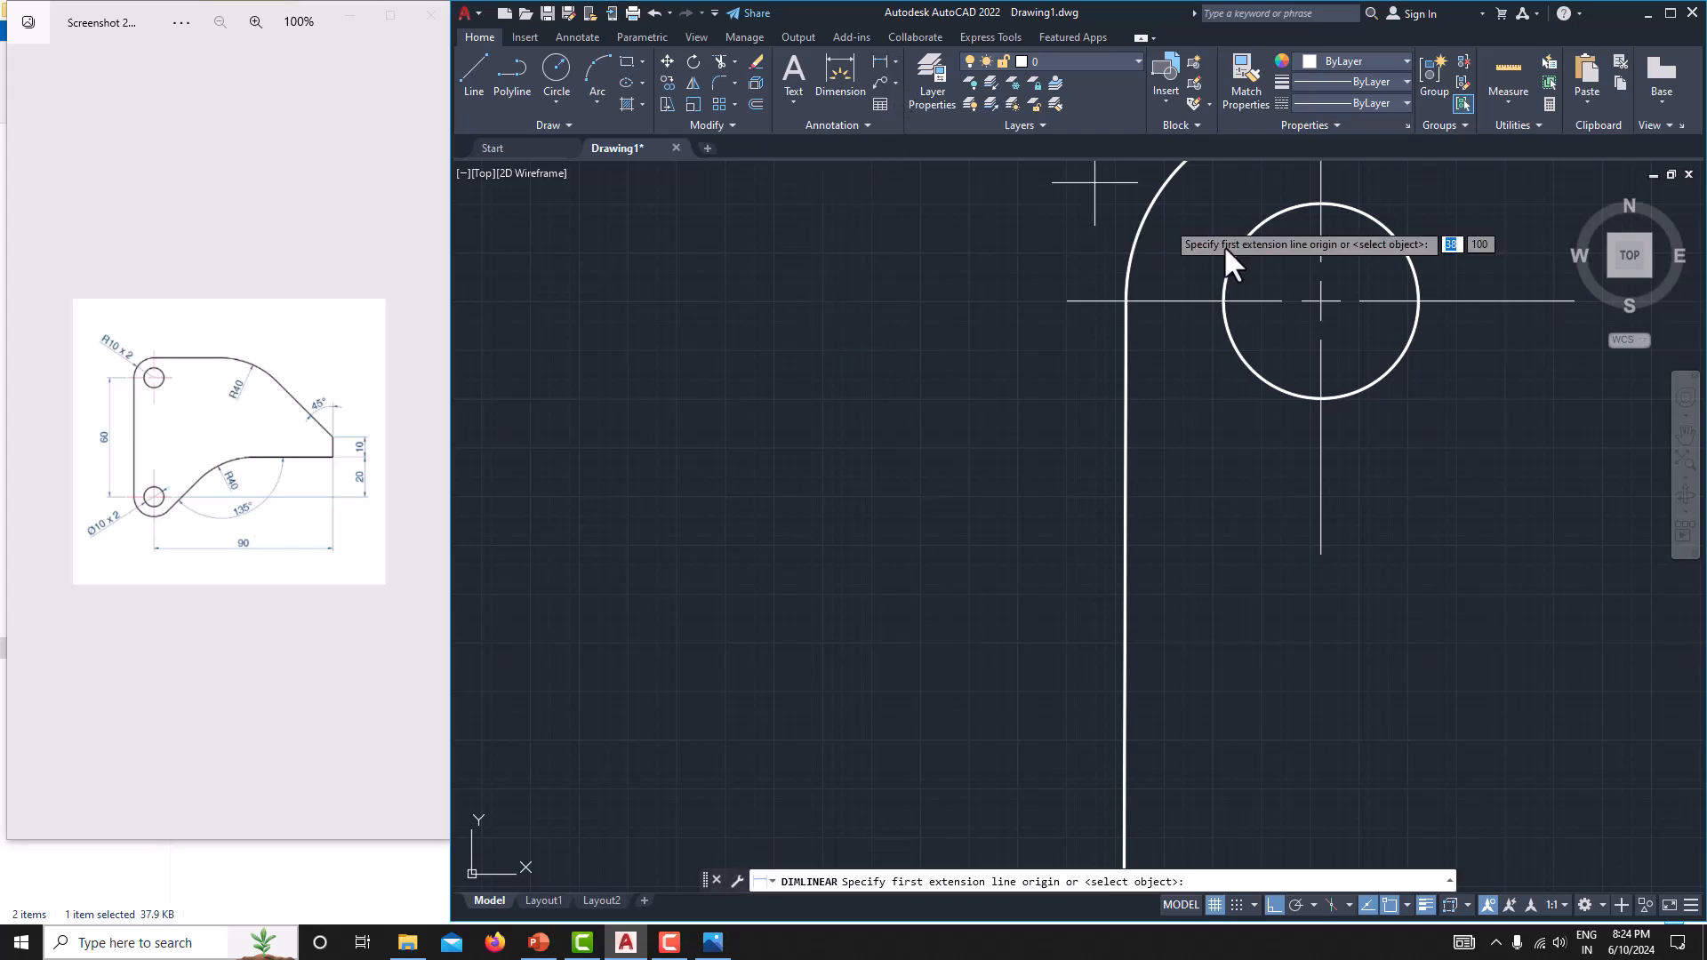
pyautogui.click(1321, 300)
pyautogui.scroll(-5, 1321, 300)
pyautogui.scroll(4, 1227, 578)
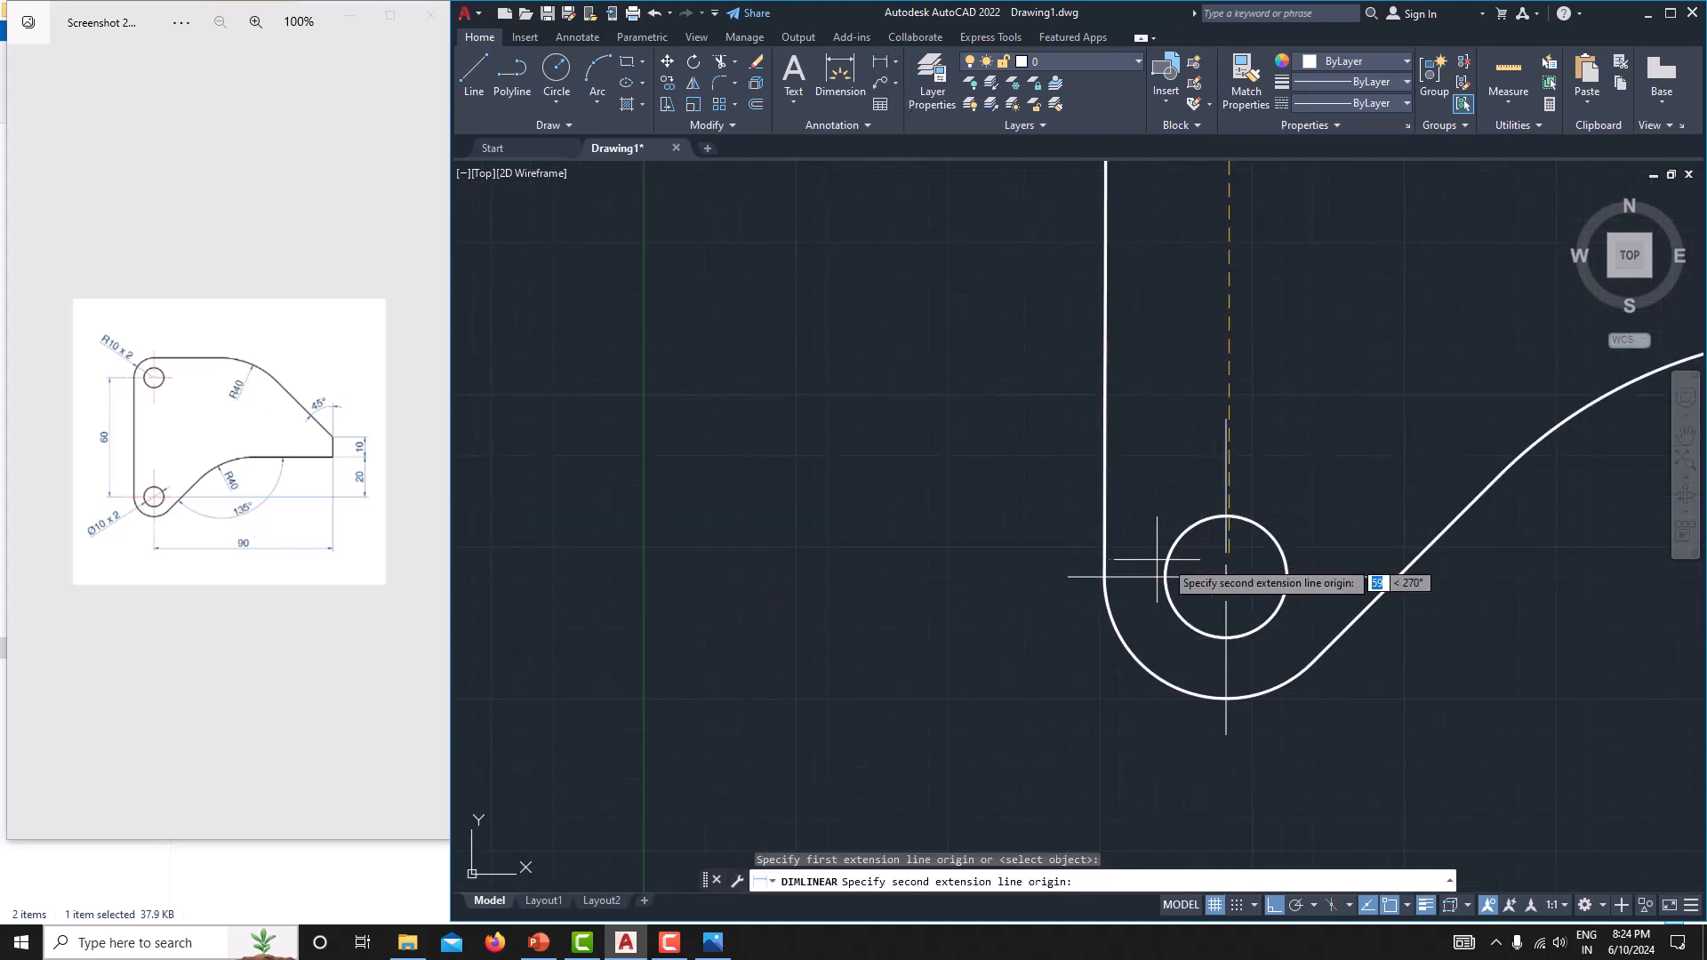
pyautogui.click(1226, 578)
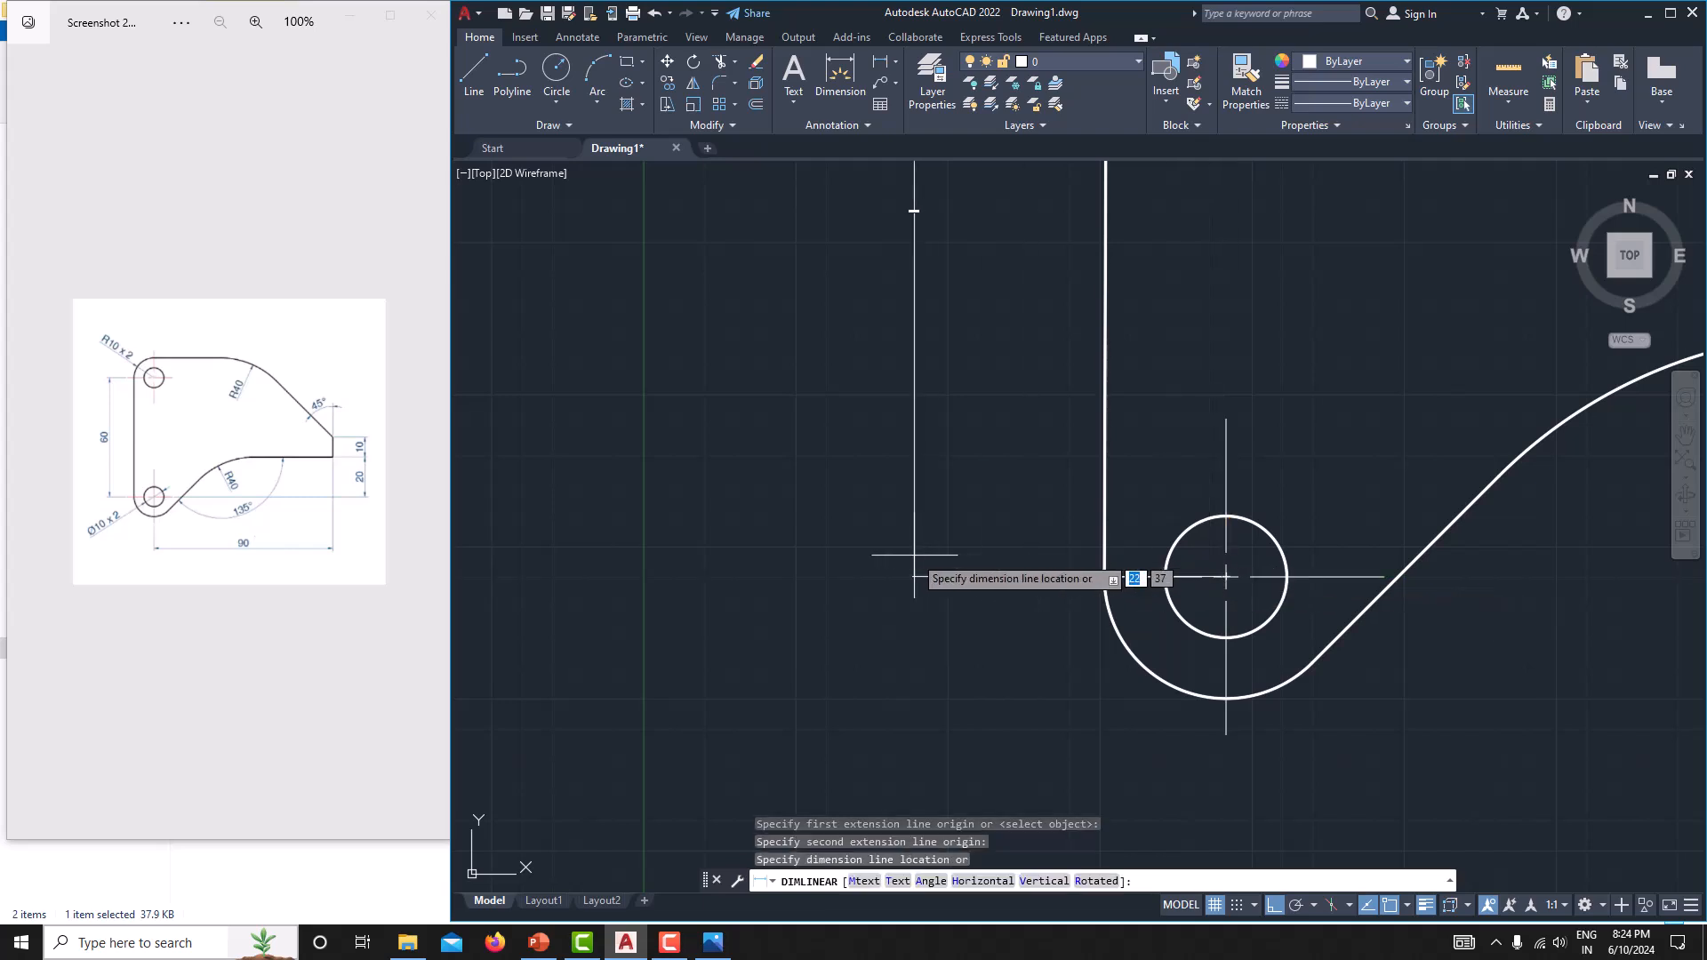
pyautogui.click(914, 560)
pyautogui.scroll(6, 979, 506)
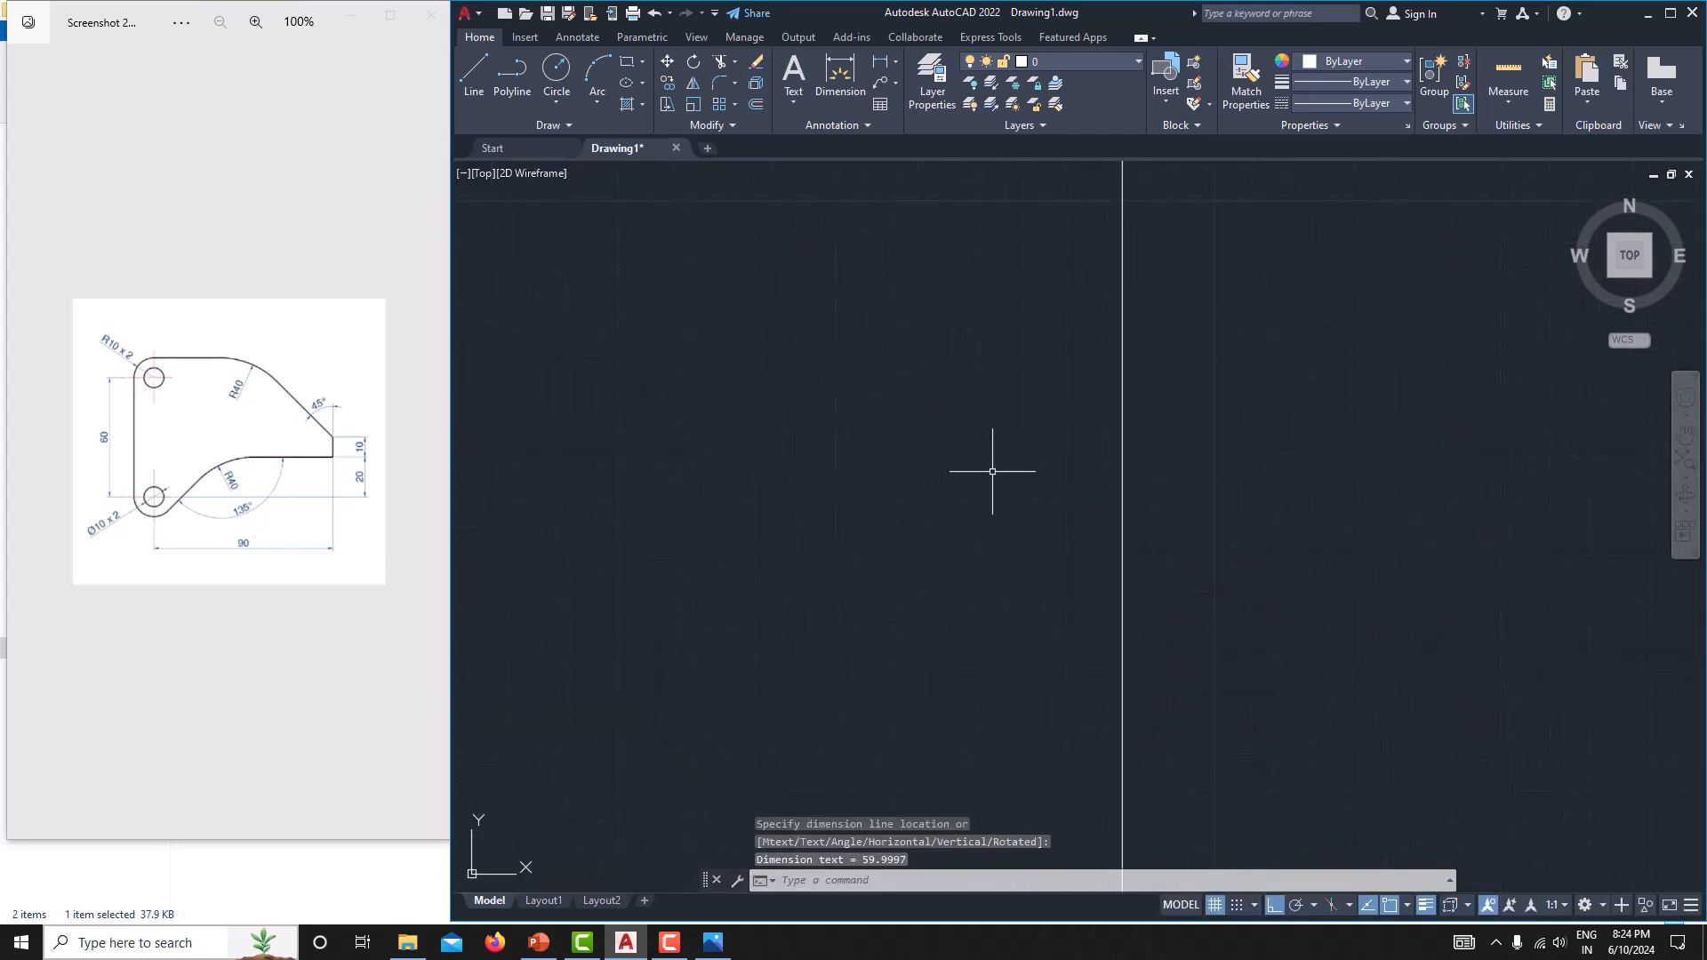
pyautogui.scroll(-5, 1011, 498)
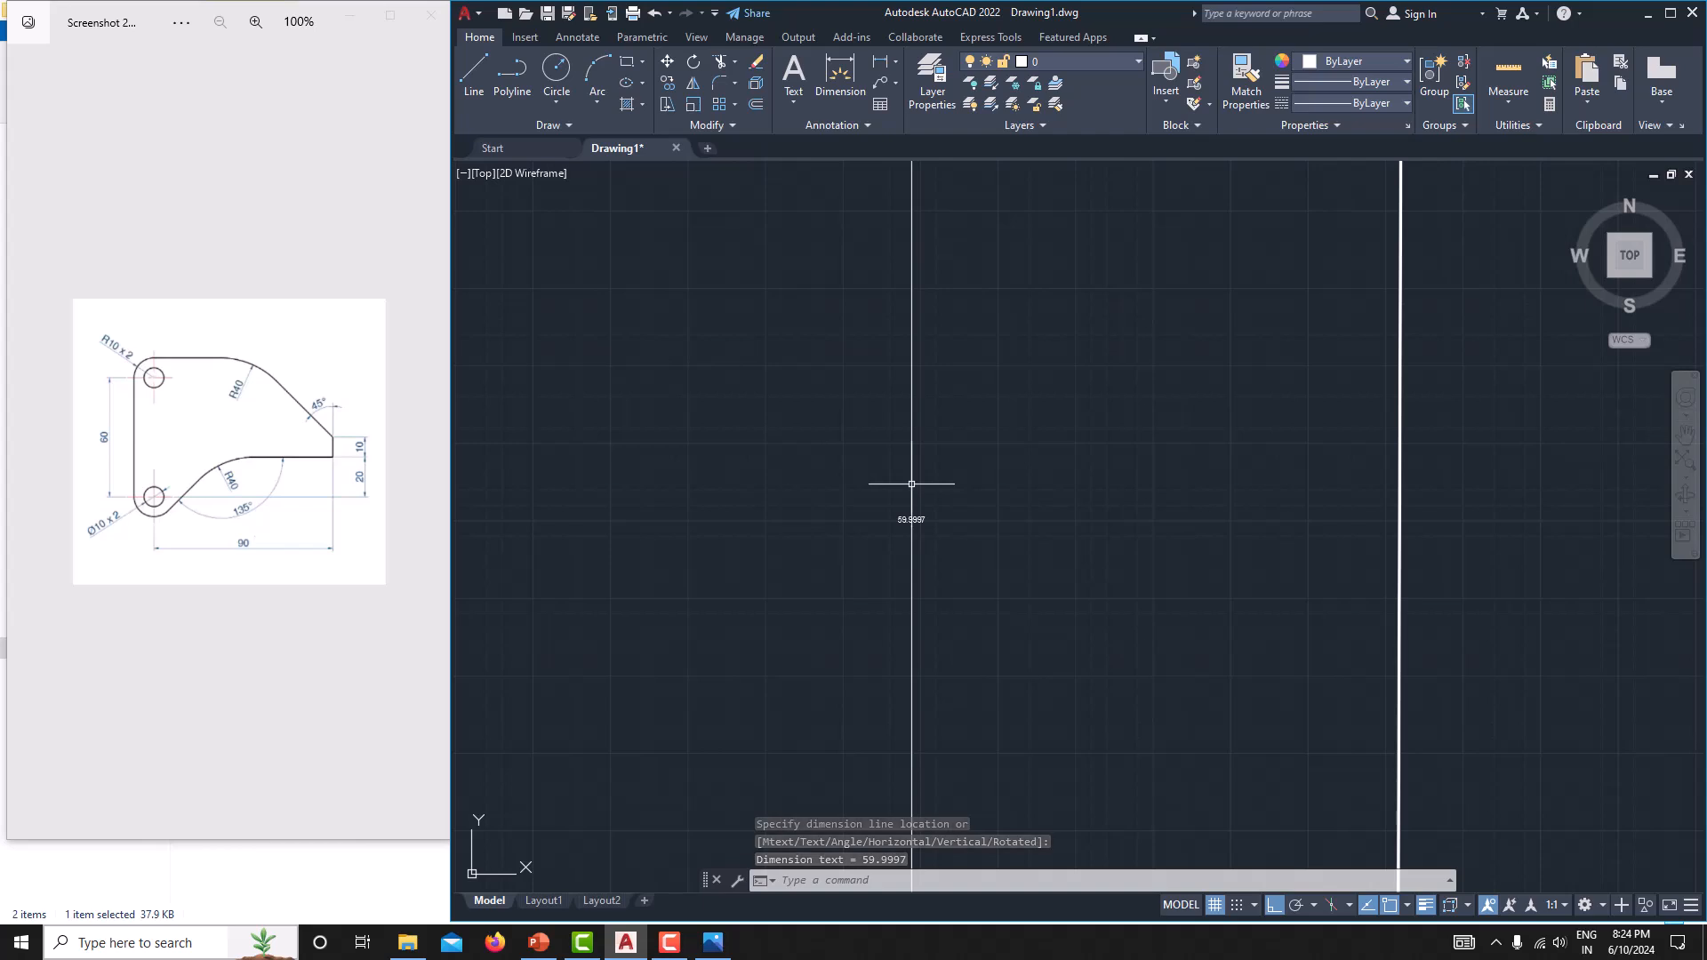
# Modify the Standard dimension style to use an arrow size of 3 and a text height of 3.
pyautogui.write('dimsty')
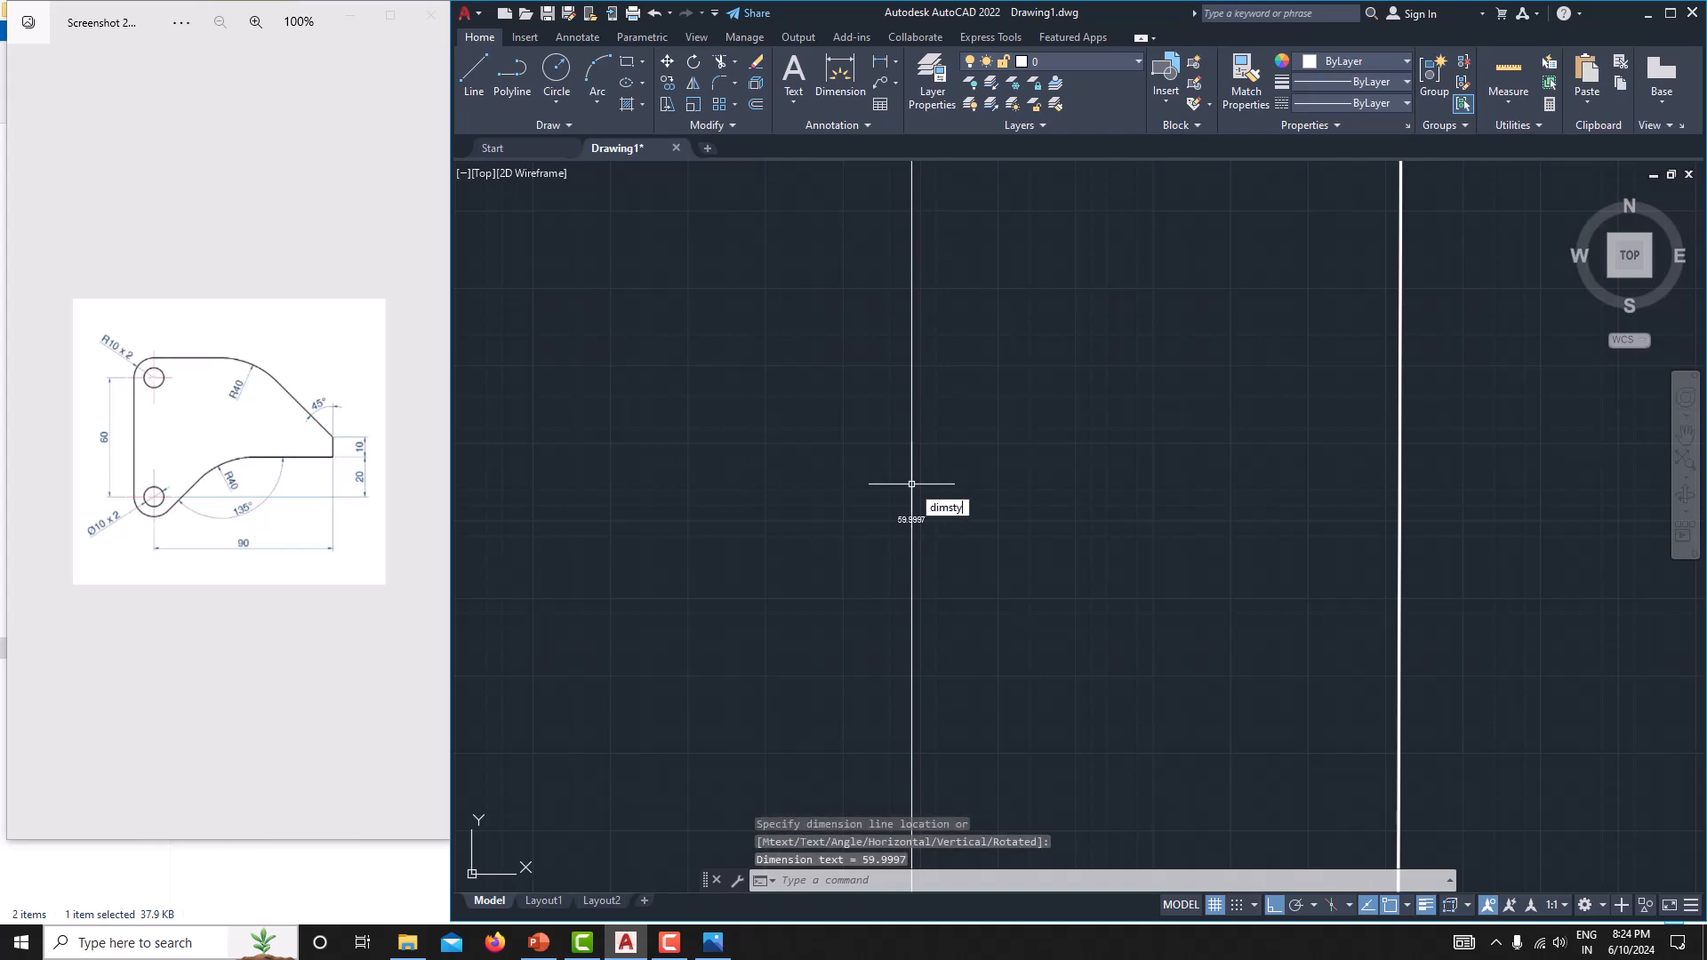
pyautogui.press('Return')
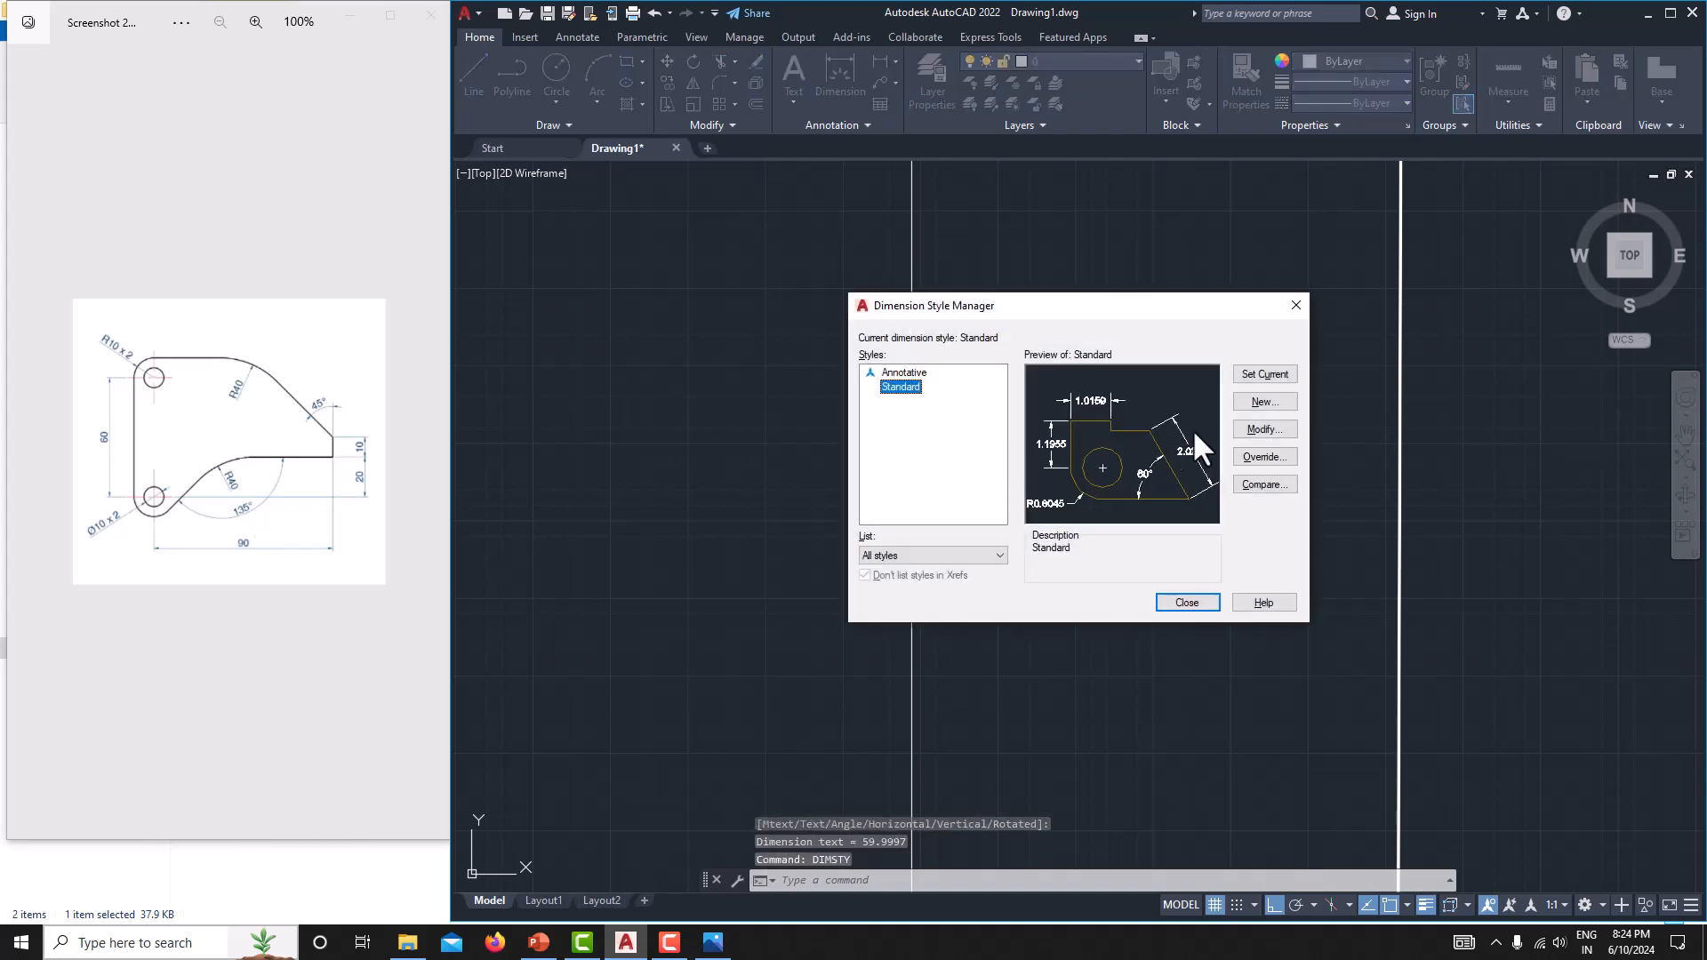
pyautogui.click(1253, 430)
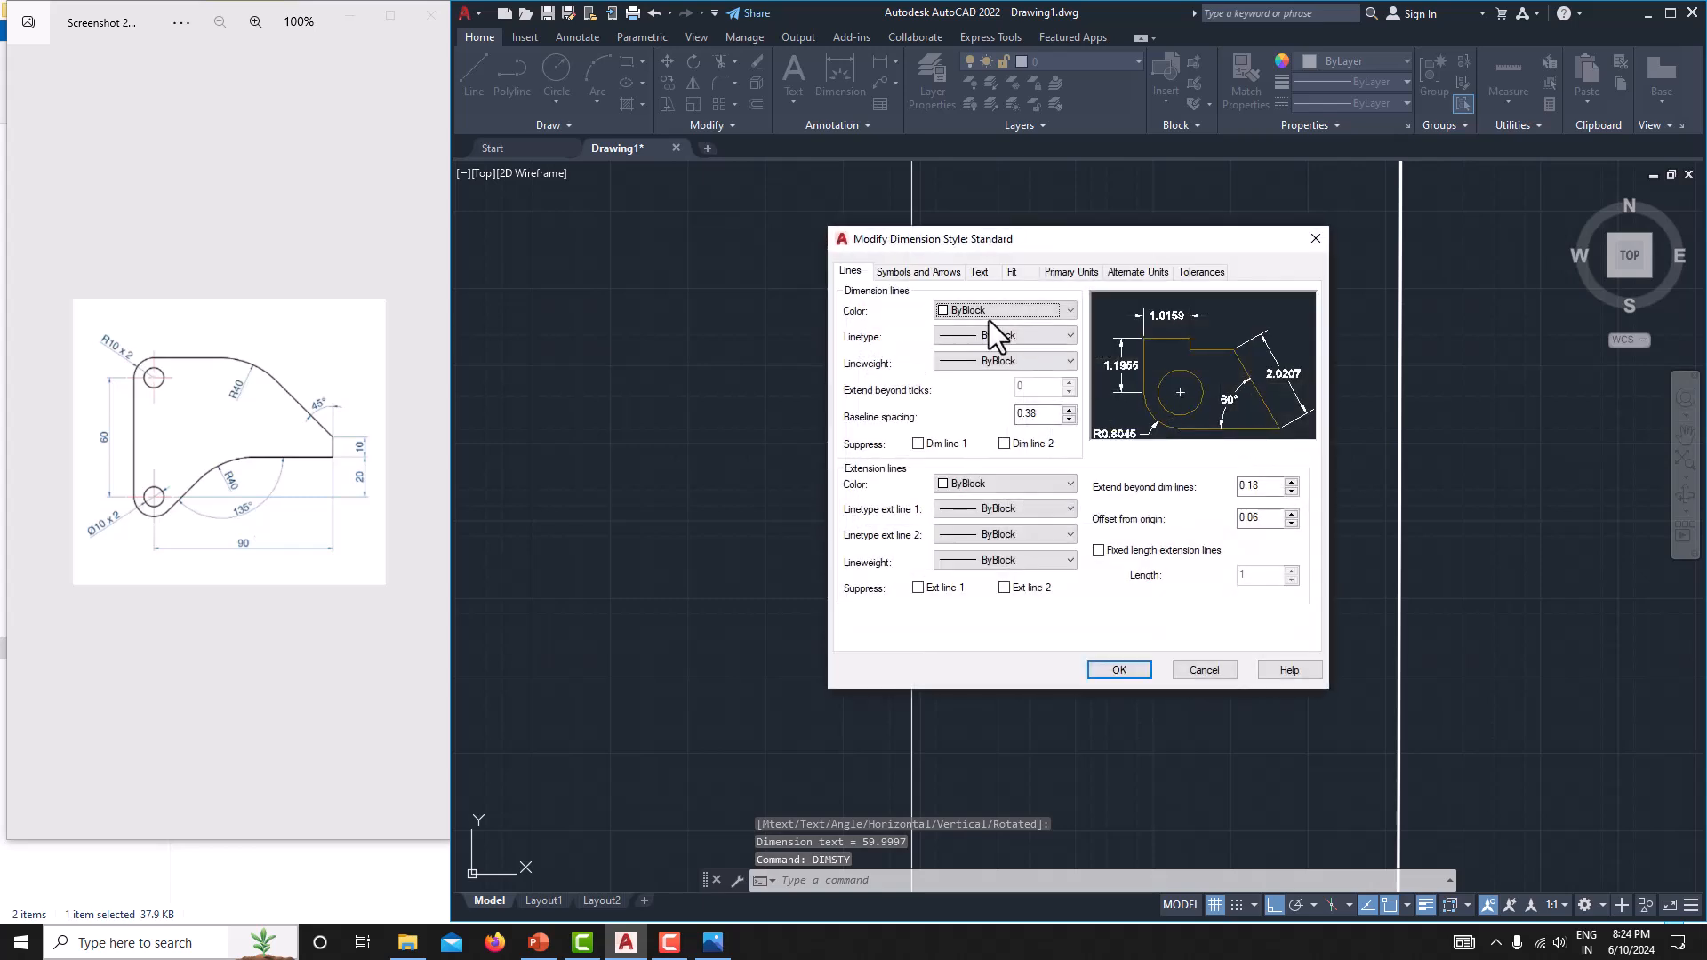
pyautogui.click(920, 272)
pyautogui.doubleClick(873, 450)
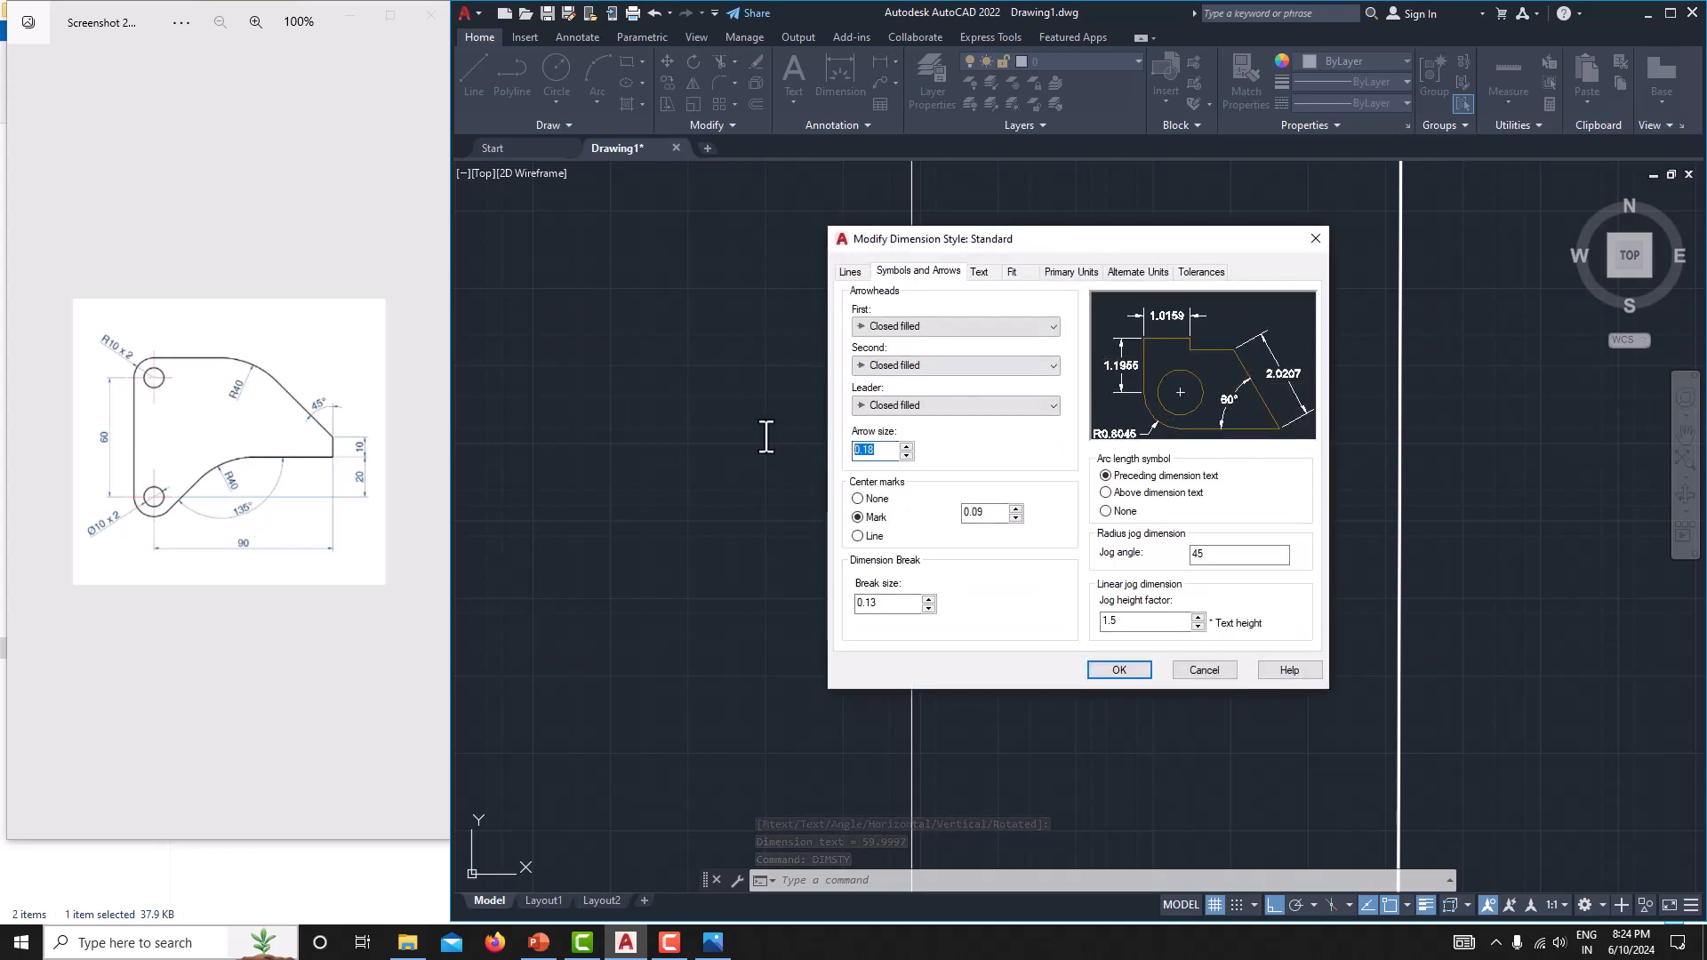
pyautogui.write('3')
pyautogui.click(979, 272)
pyautogui.doubleClick(1031, 399)
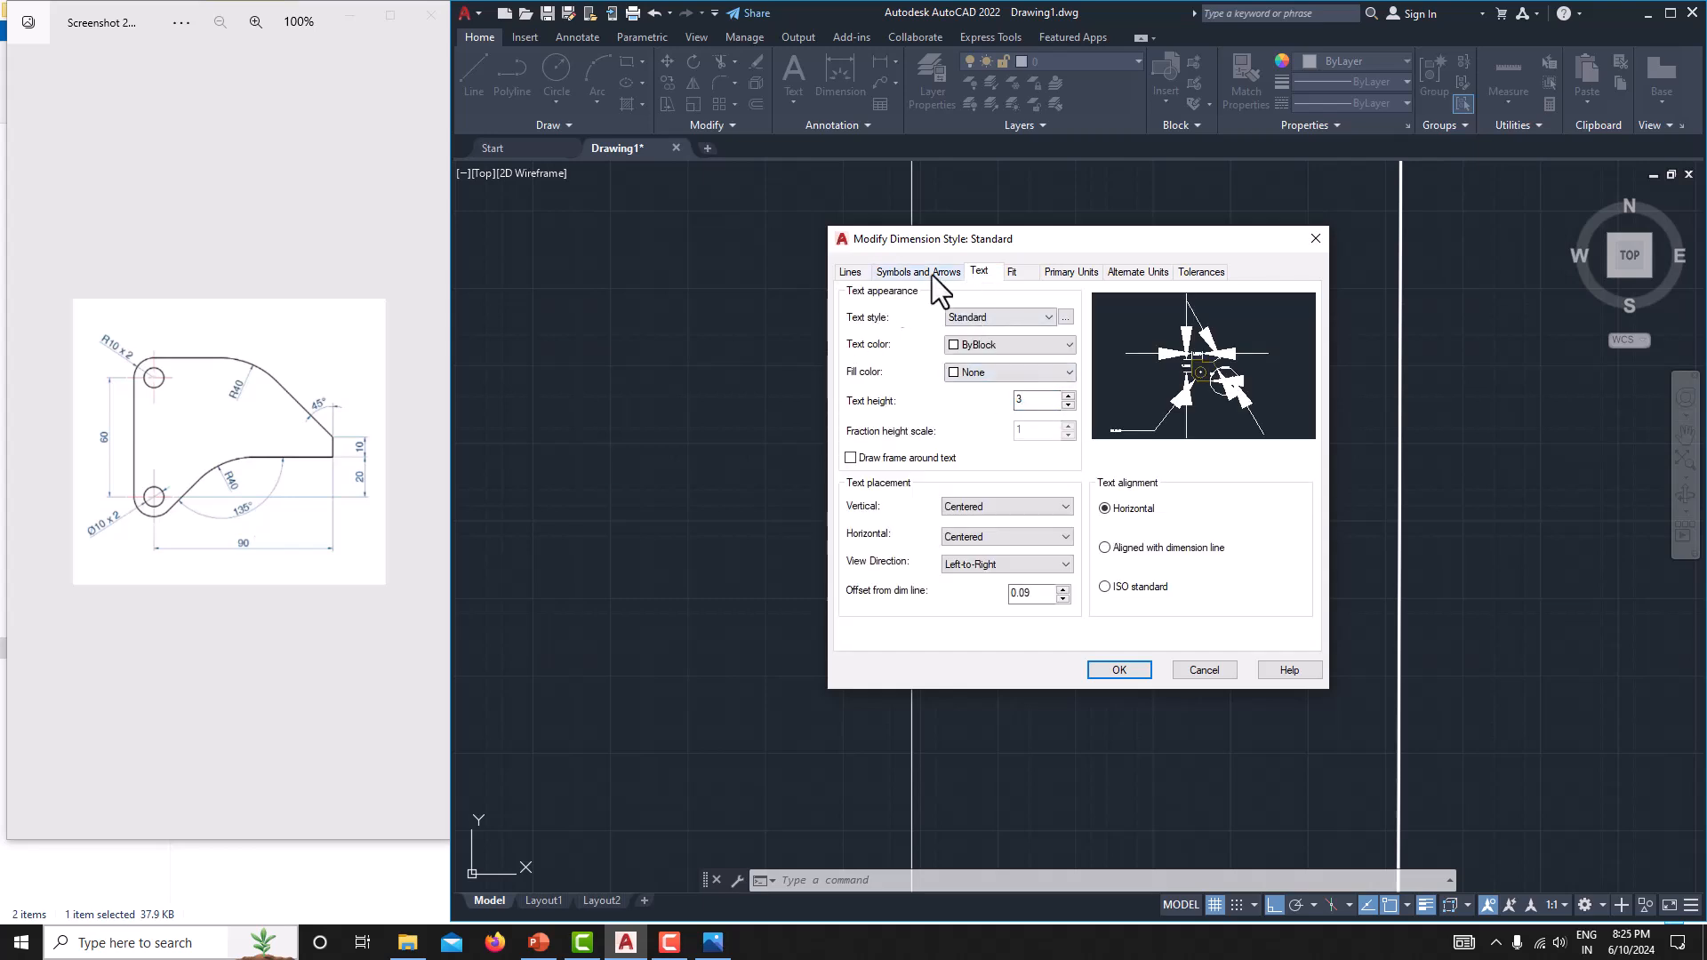
# Set the Standard style's linear dimension precision to 0 and apply the style changes.
pyautogui.click(1072, 270)
pyautogui.click(1017, 336)
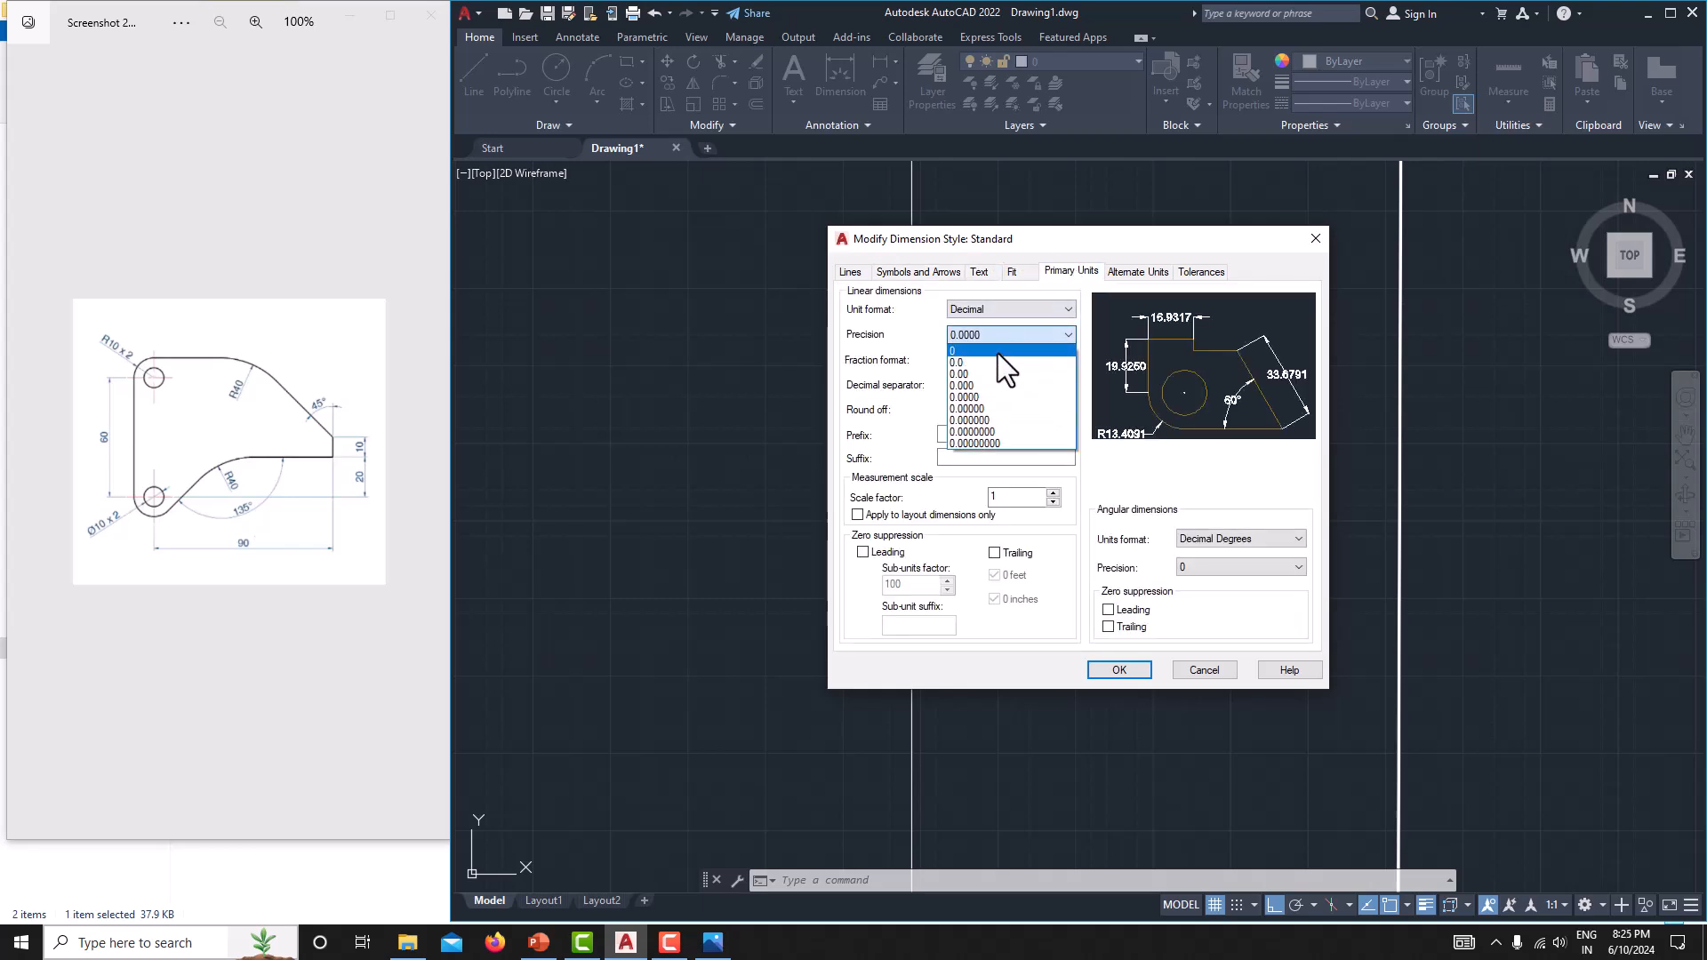
pyautogui.click(1001, 350)
pyautogui.click(1117, 667)
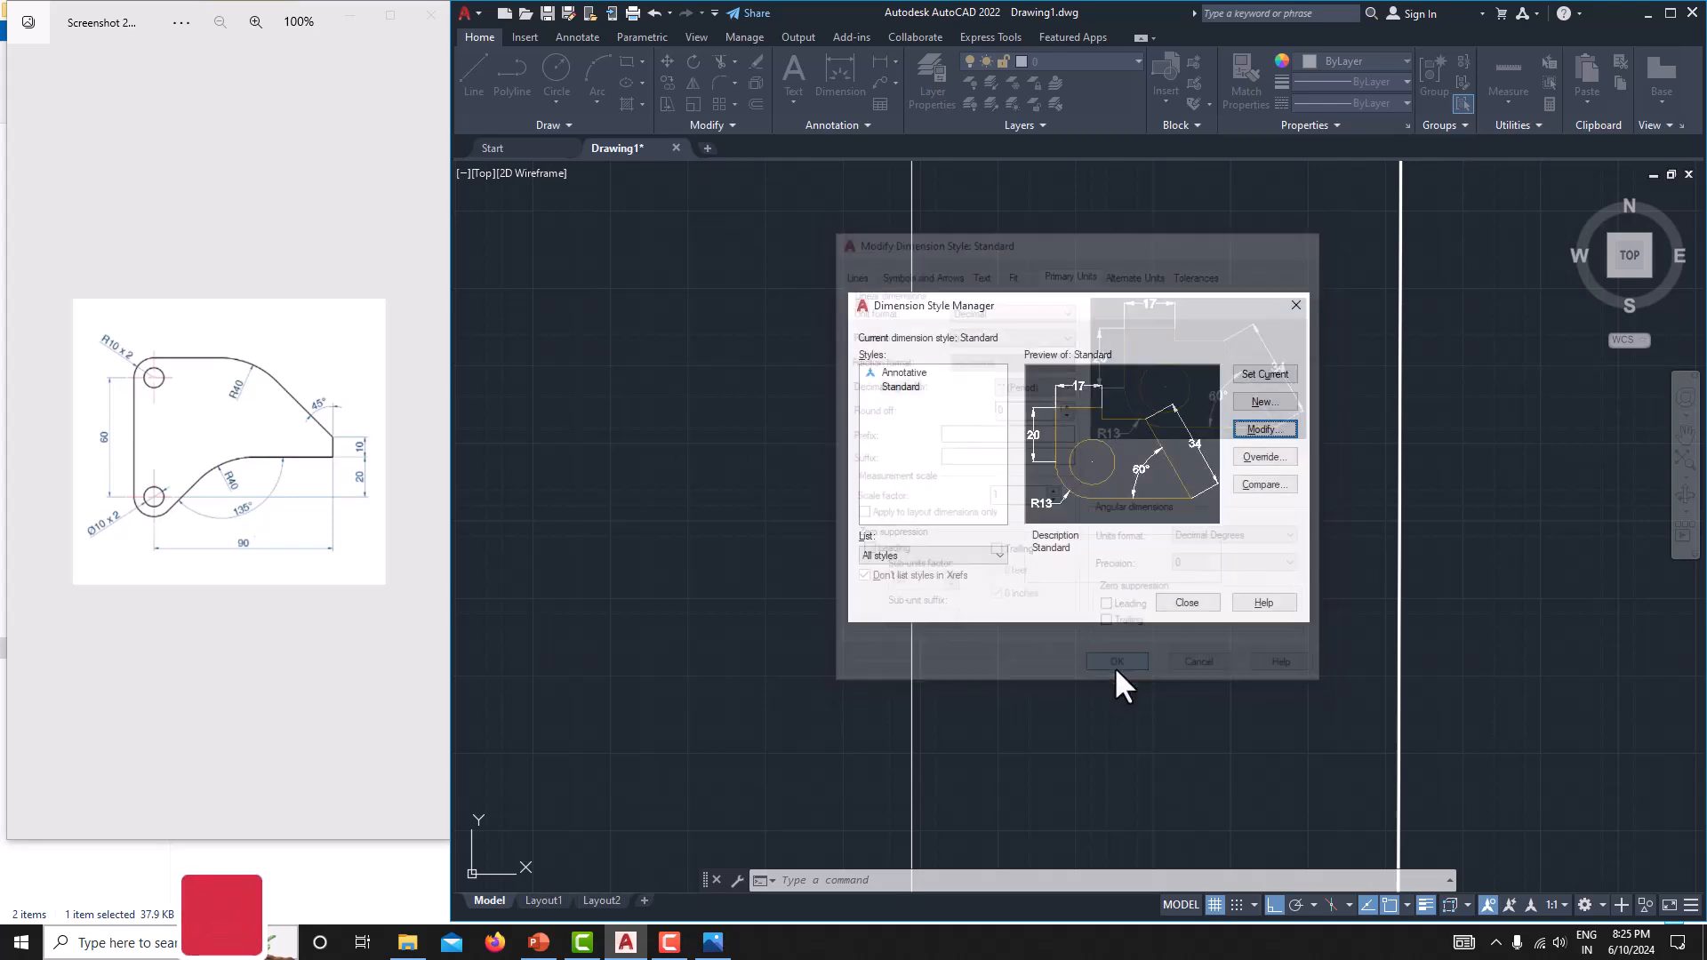
pyautogui.click(1187, 603)
# Add a horizontal linear dimension from the lower hole's centre to the plate's lower right corner, placed below the plate.
pyautogui.scroll(-6, 1182, 602)
pyautogui.moveTo(925, 500); pyautogui.dragTo(853, 493, button='middle')
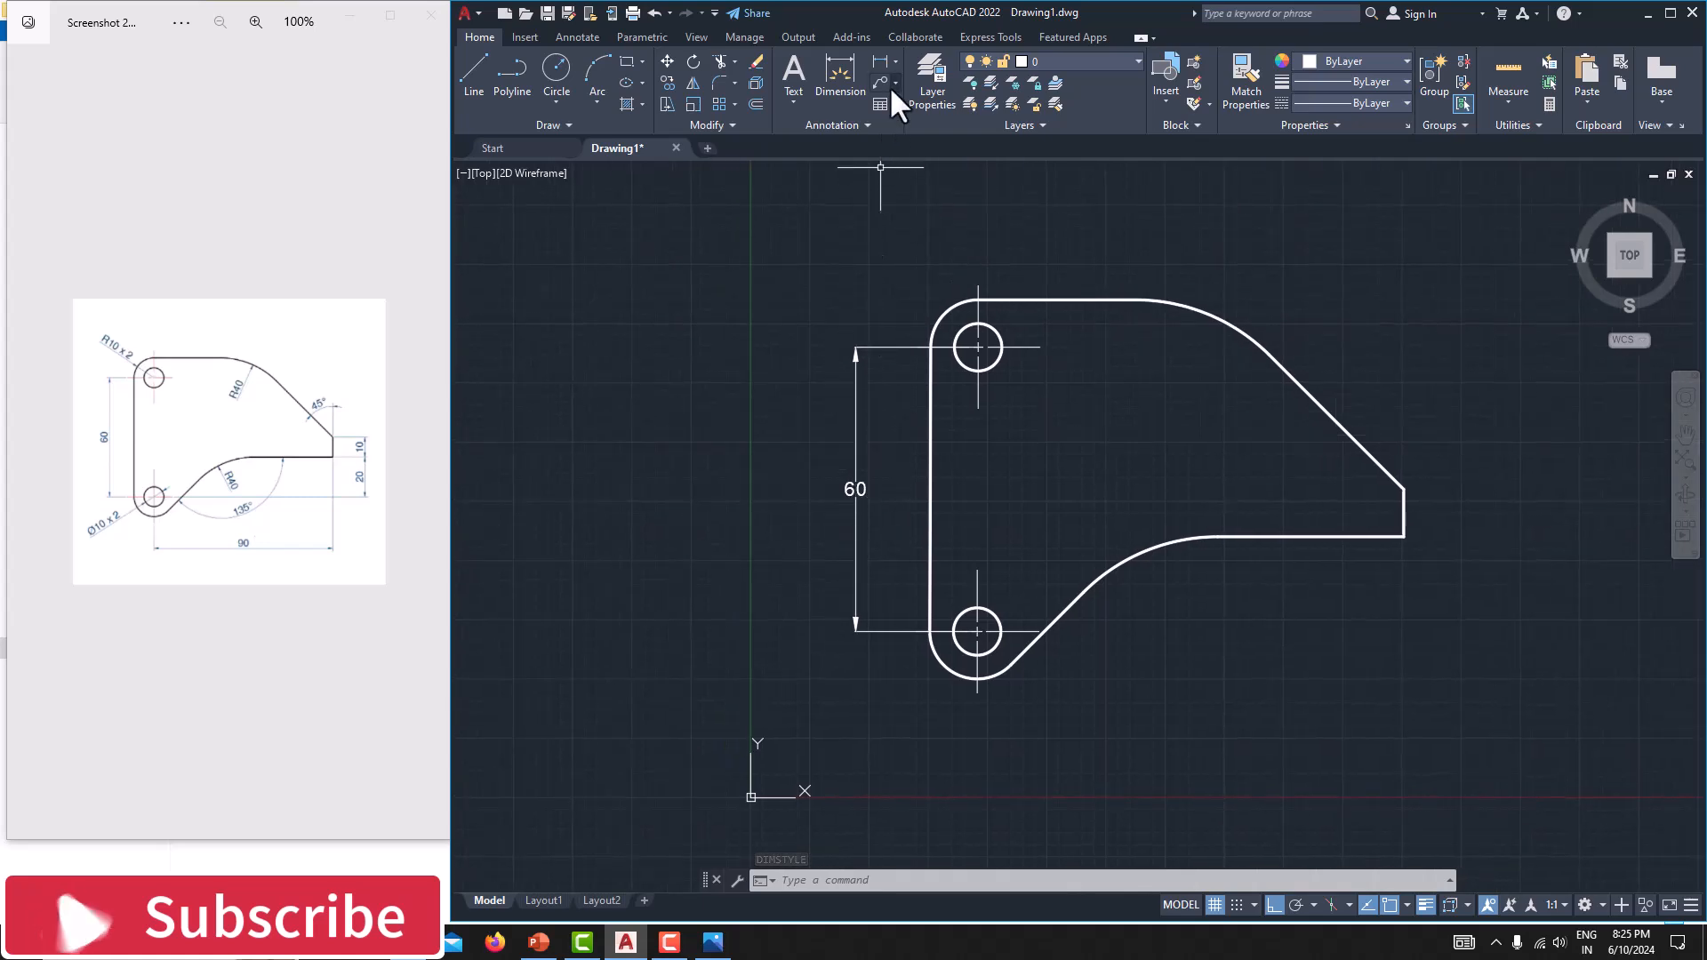
pyautogui.click(880, 61)
pyautogui.moveTo(921, 403); pyautogui.dragTo(944, 433, button='middle')
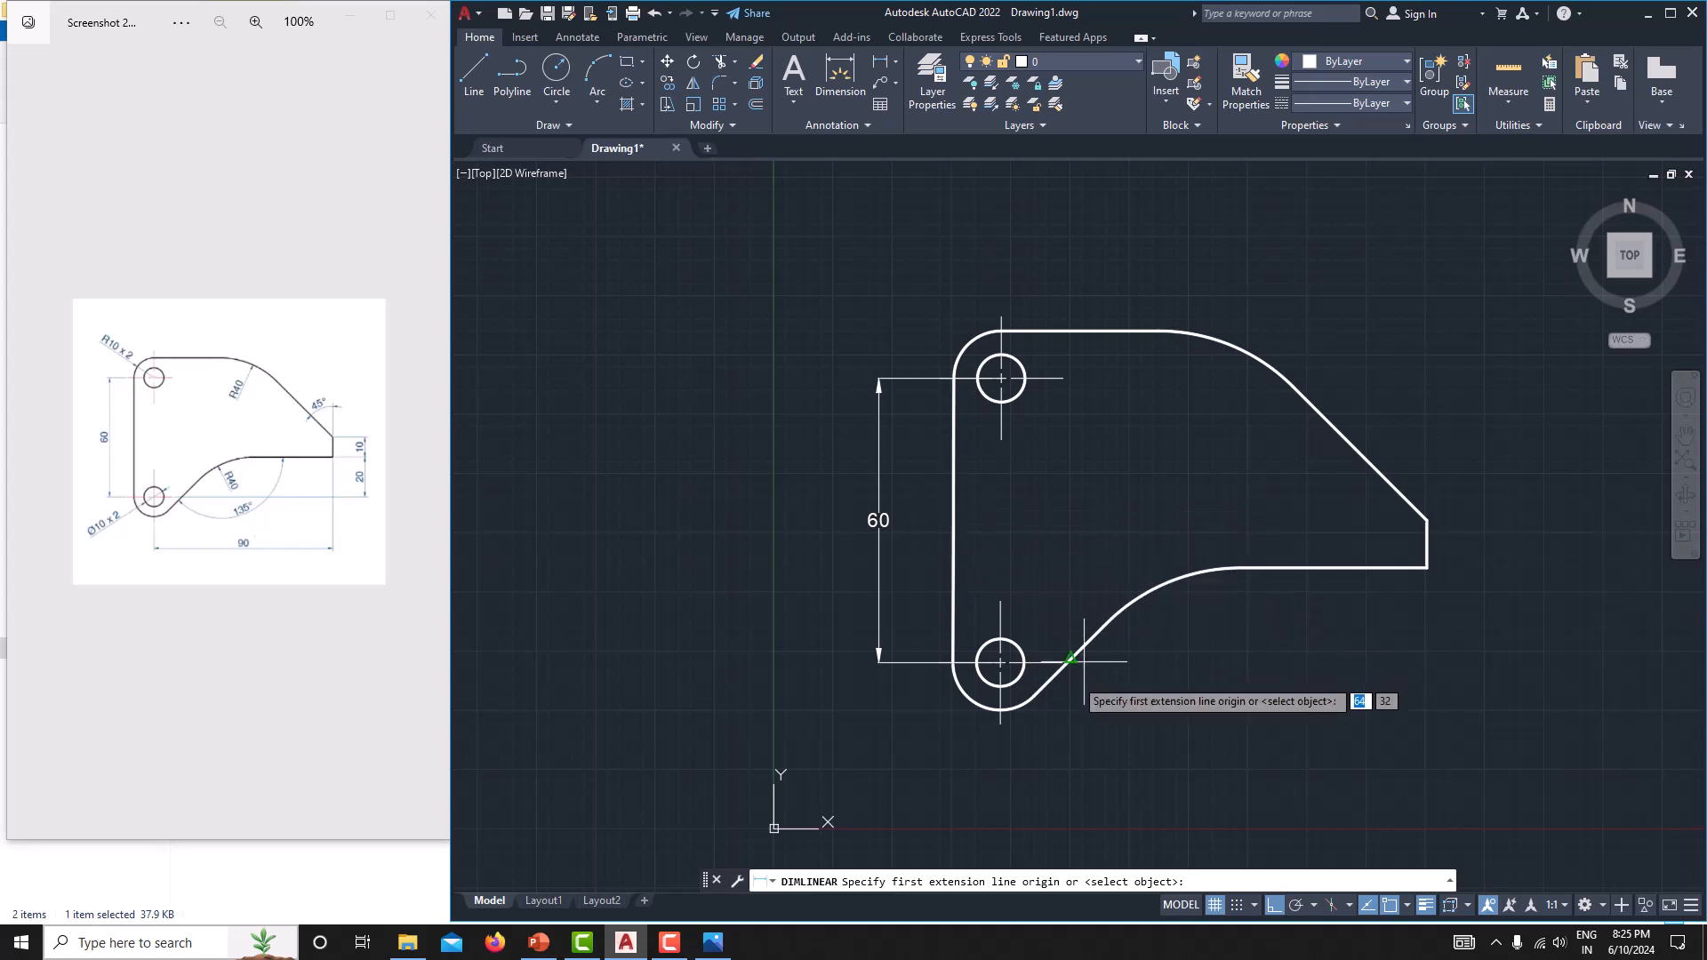
pyautogui.click(1000, 663)
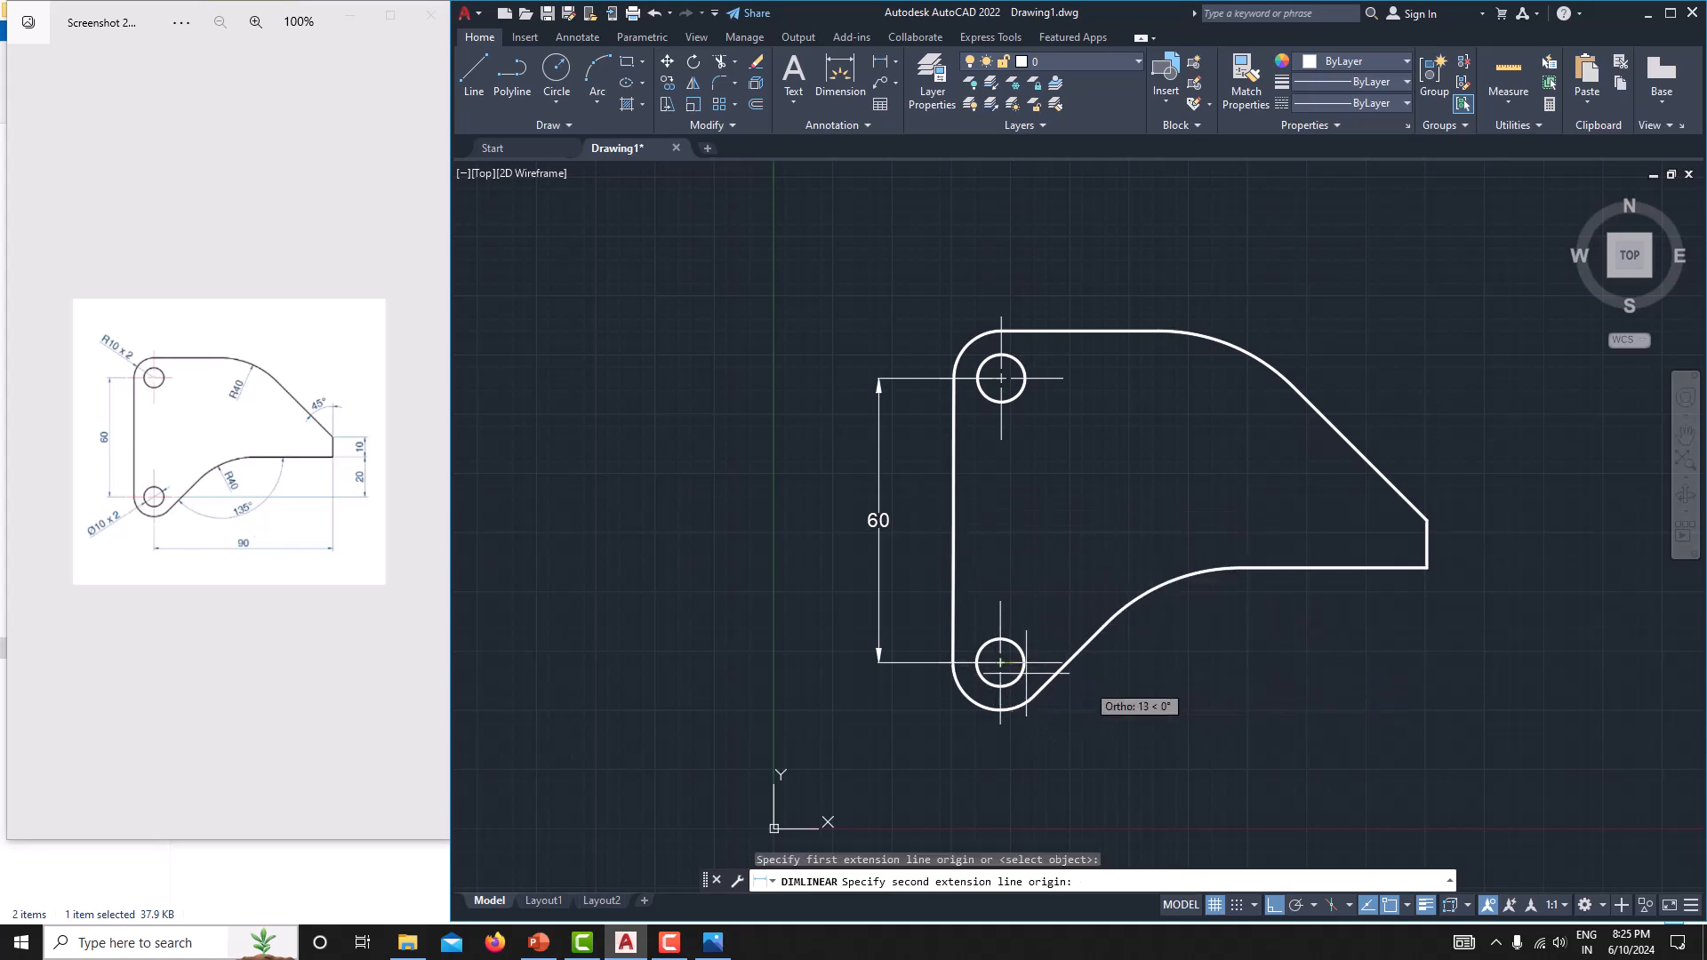
pyautogui.click(1426, 567)
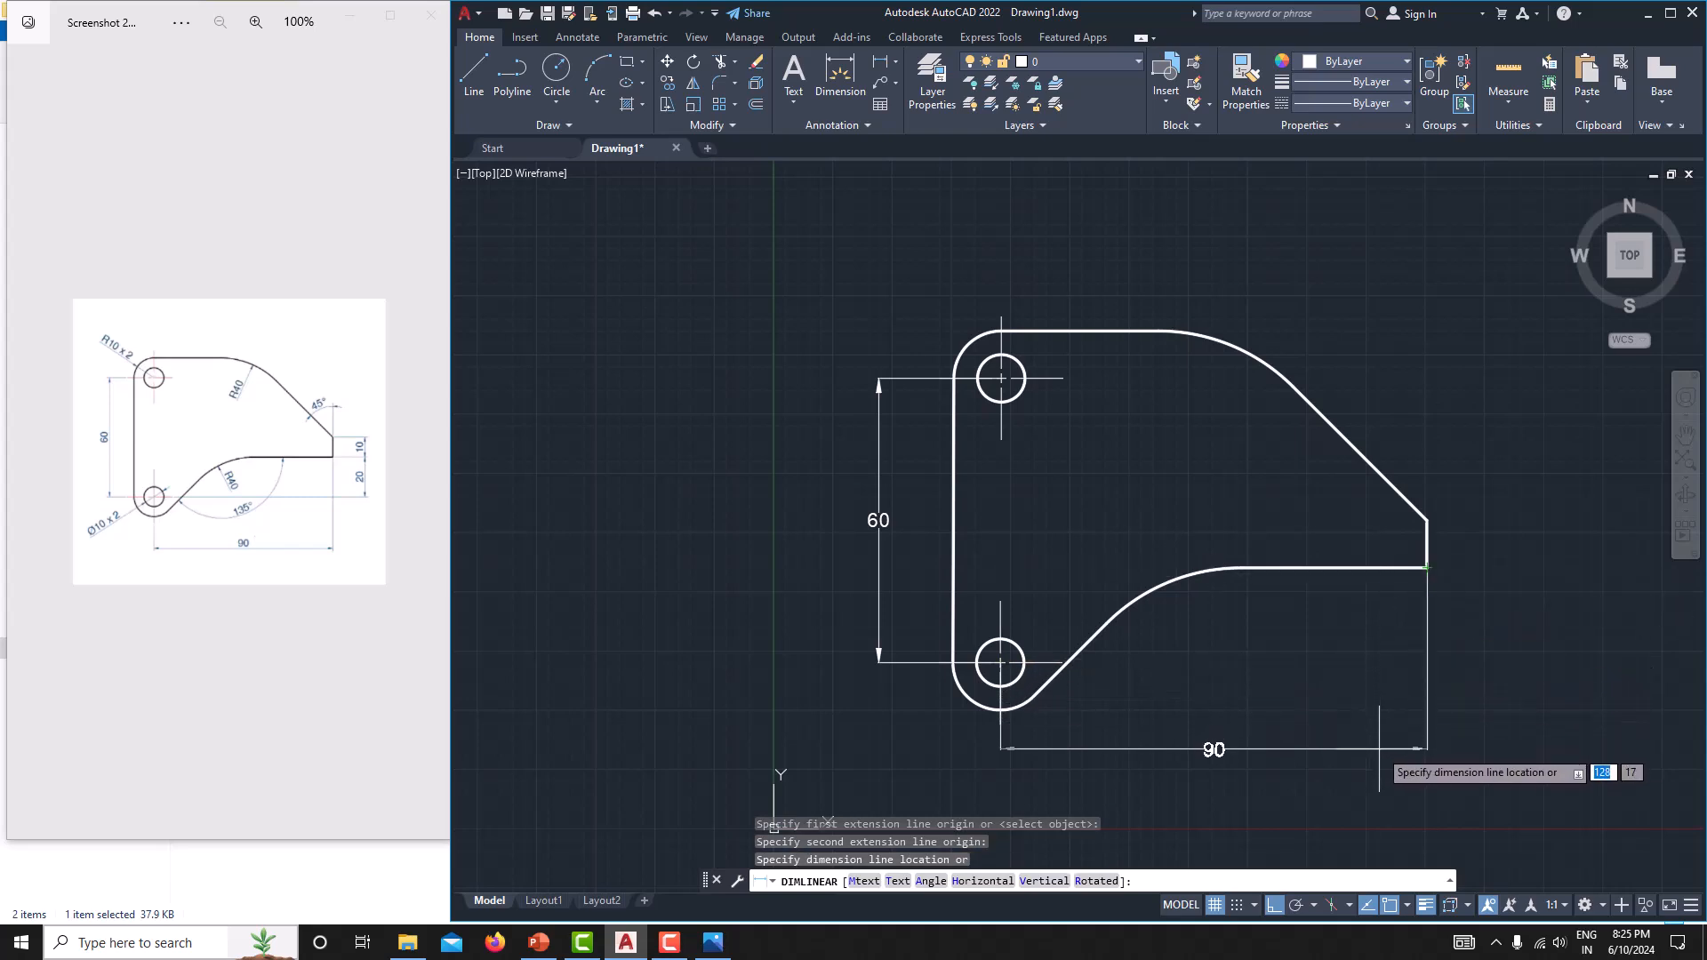
pyautogui.click(1380, 758)
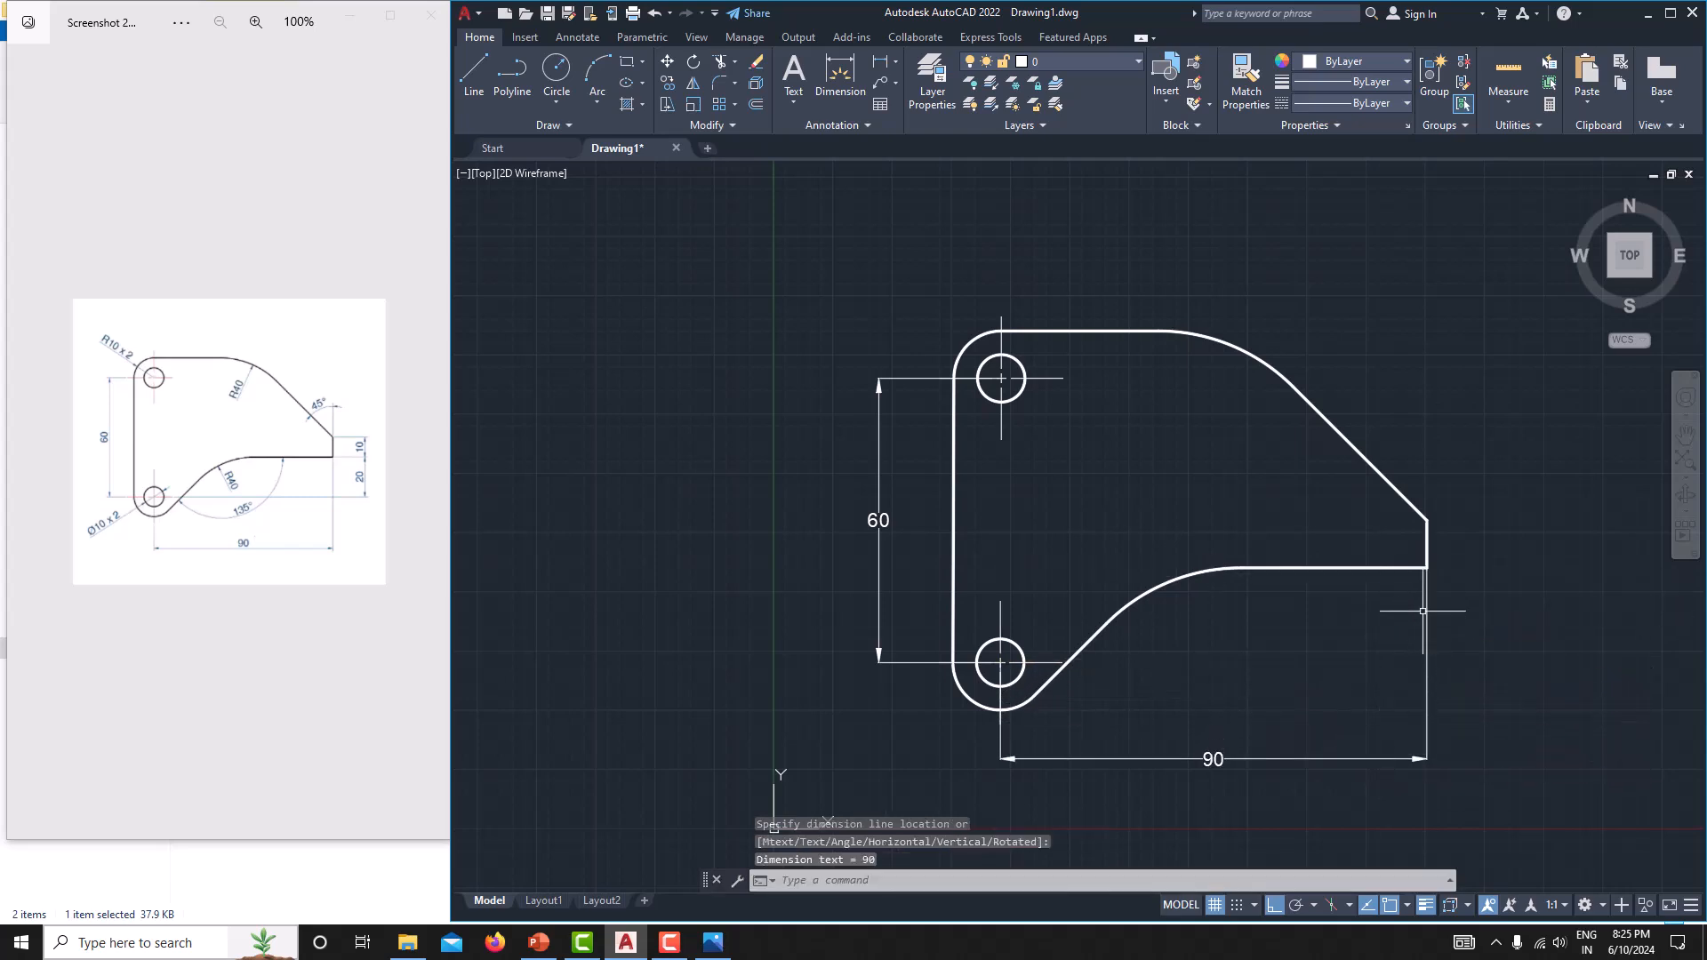
# Add a vertical linear dimension from the lower hole's centre to the plate's lower right corner, placed right of the plate.
pyautogui.click(840, 75)
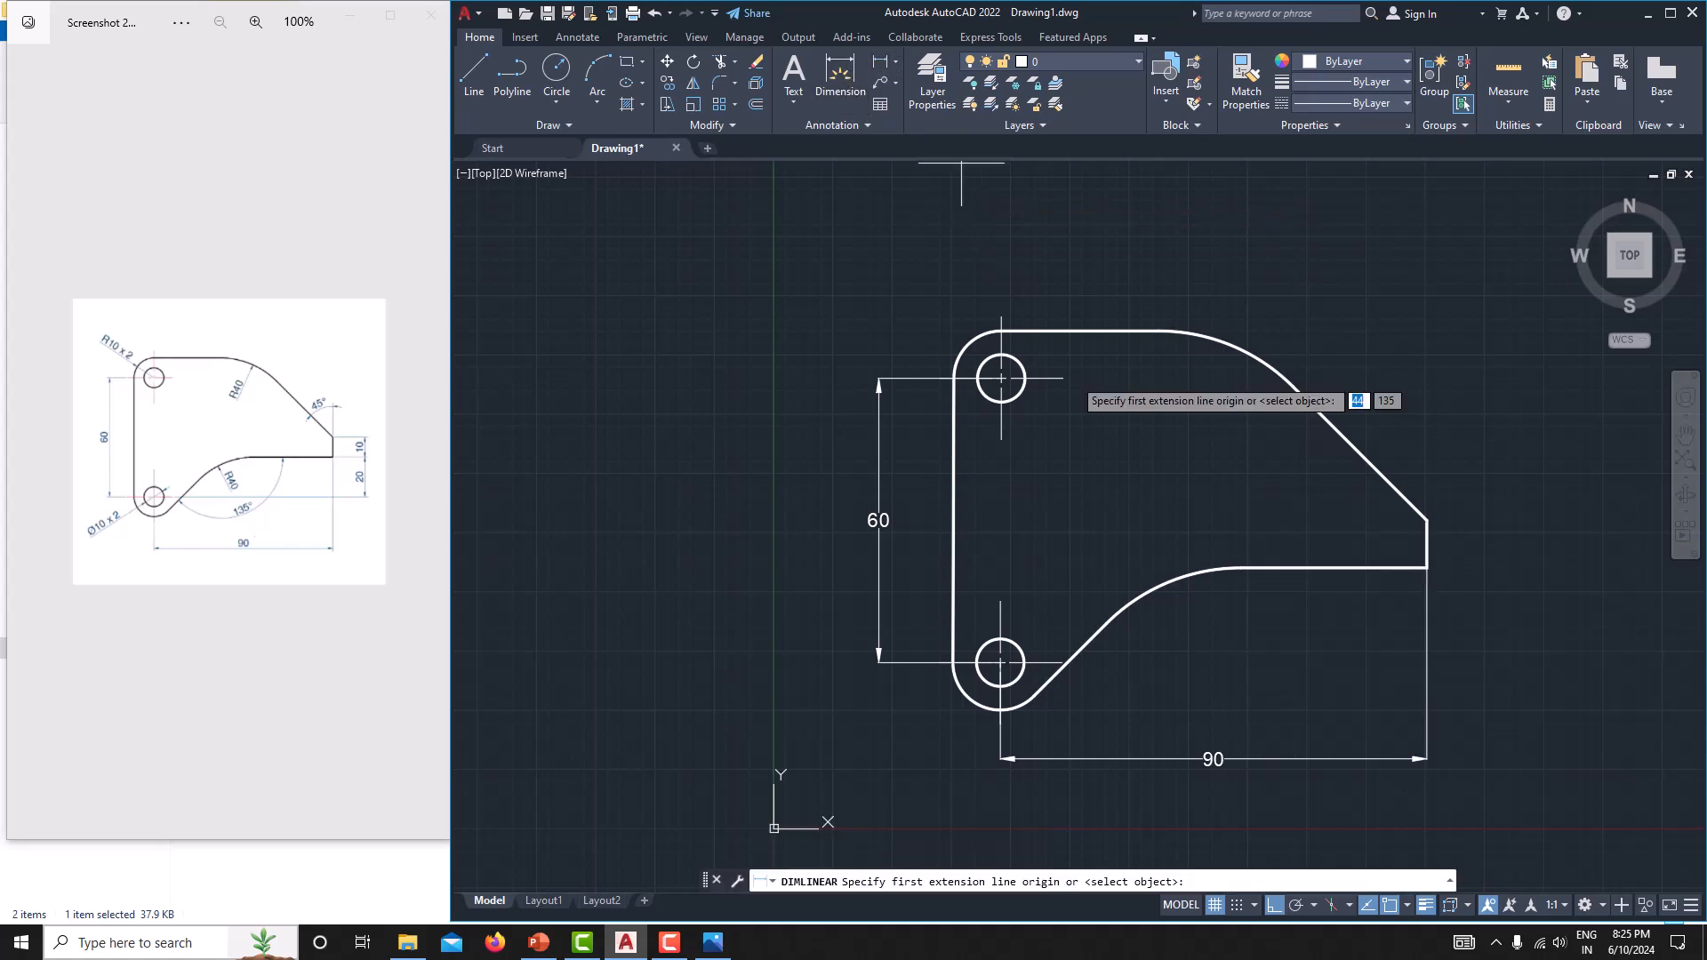
pyautogui.click(999, 662)
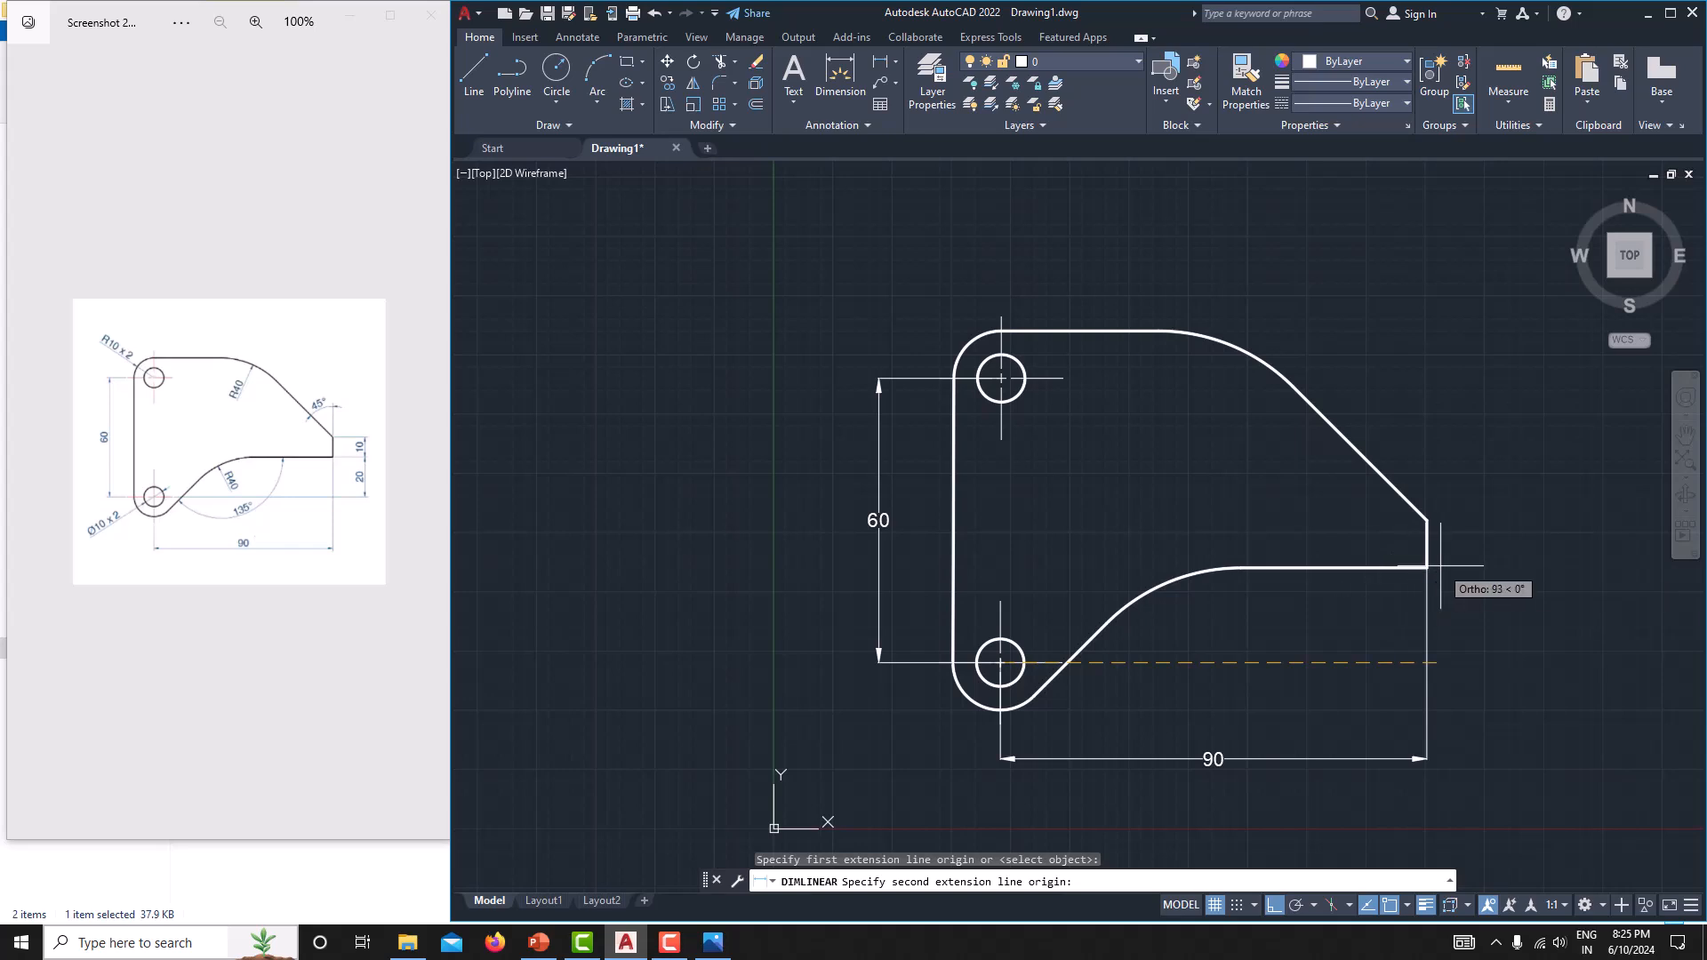
pyautogui.click(1427, 569)
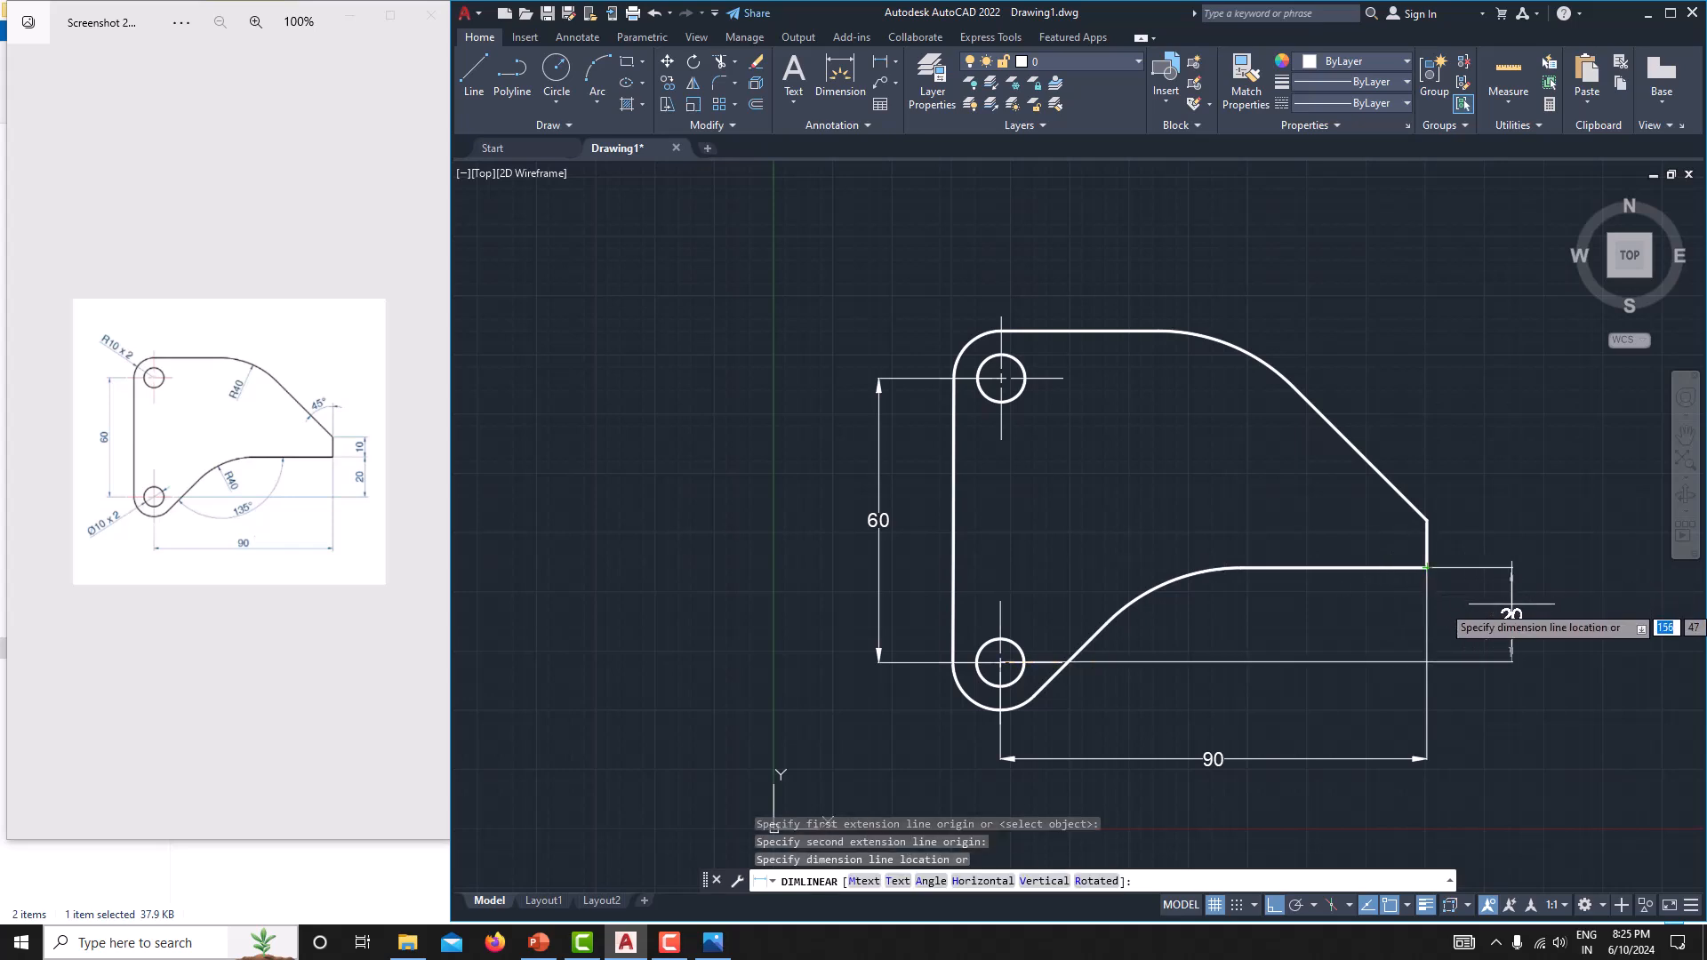
pyautogui.click(1515, 605)
# Dimension the height of the plate's short right edge, in line with the vertical dimension below it.
pyautogui.moveTo(1481, 524); pyautogui.dragTo(1363, 529, button='middle')
pyautogui.click(880, 62)
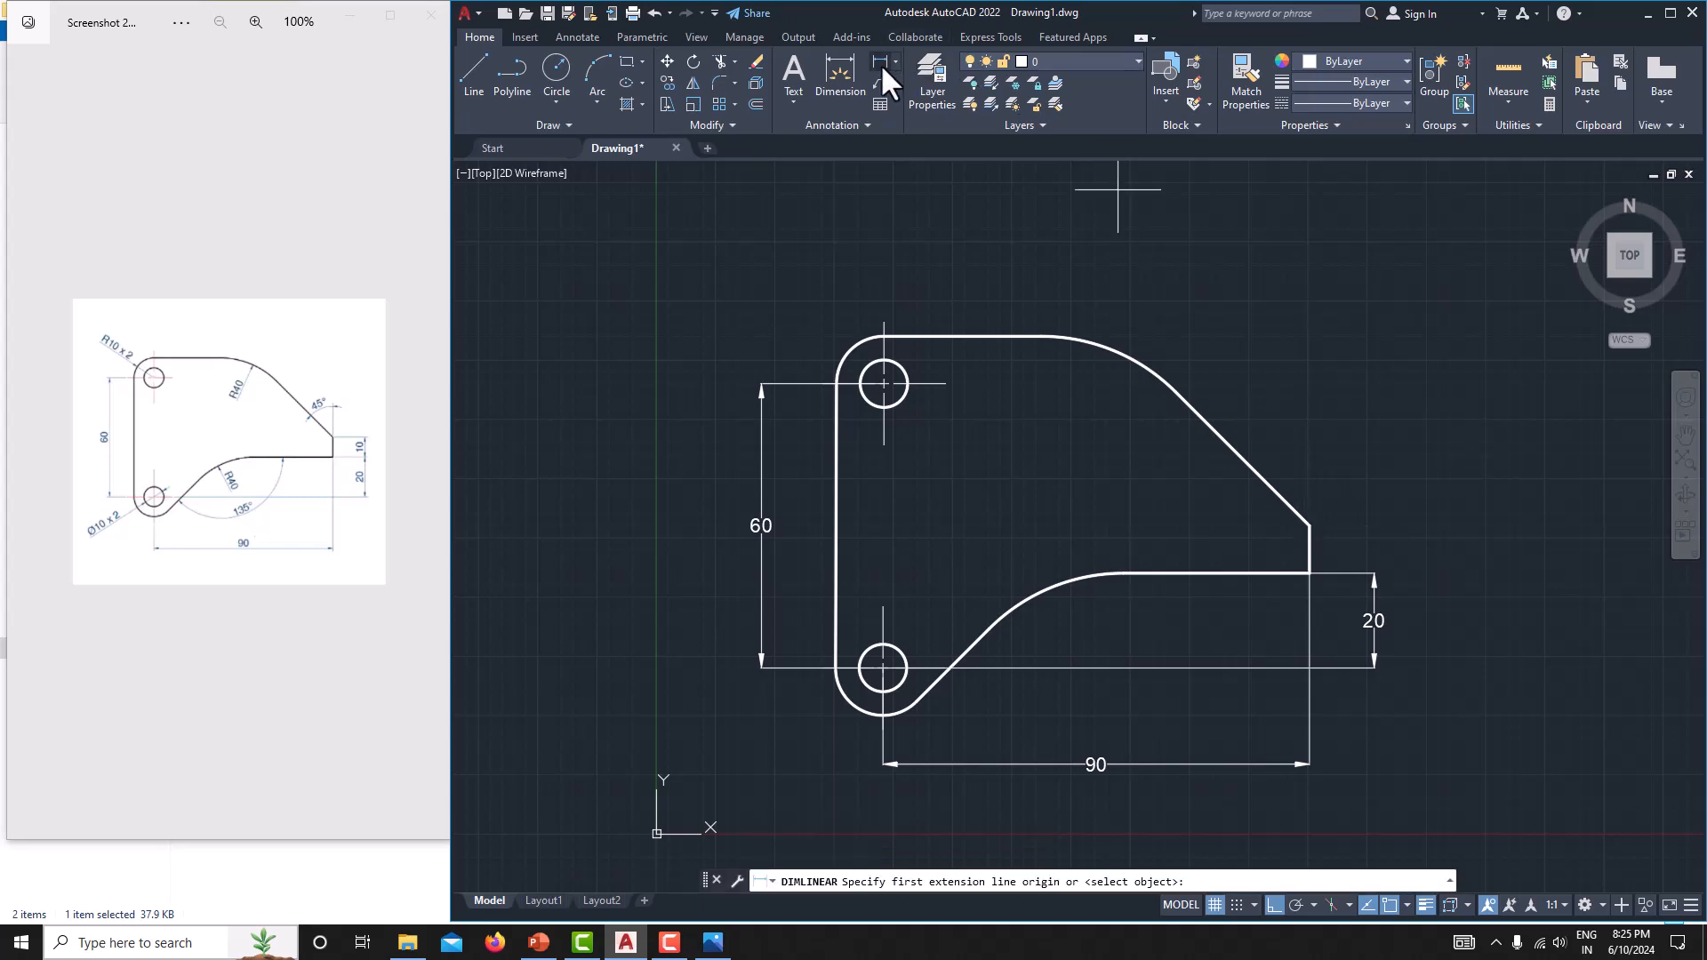
pyautogui.click(1310, 573)
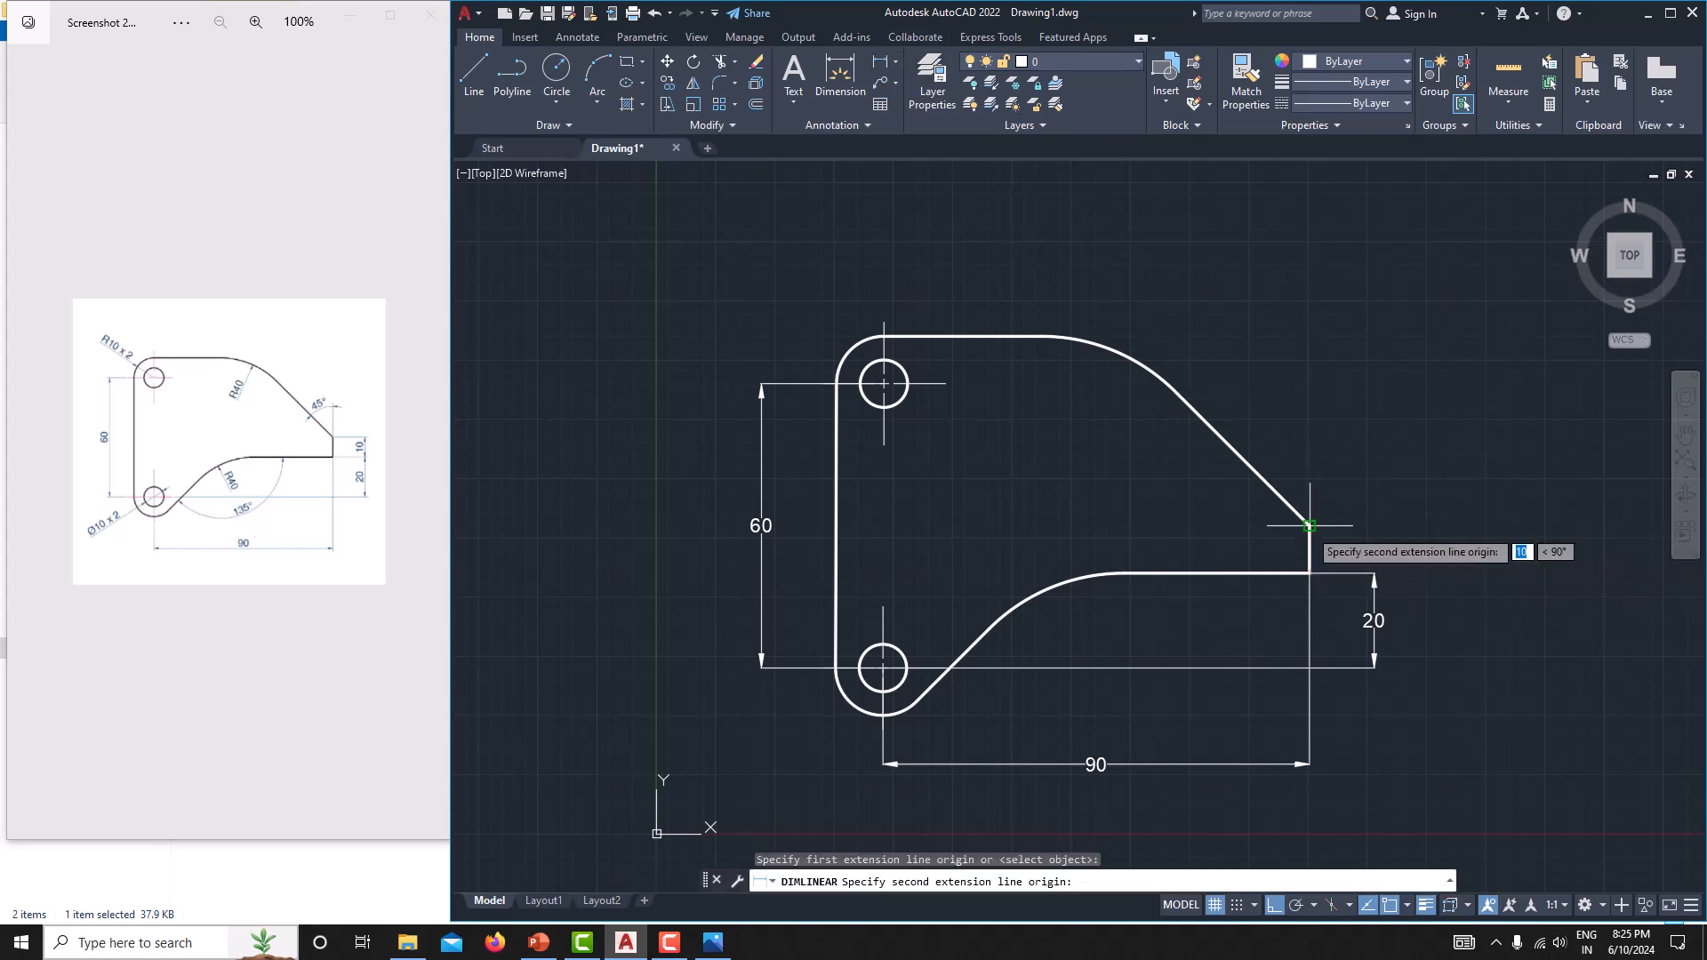
pyautogui.click(1309, 525)
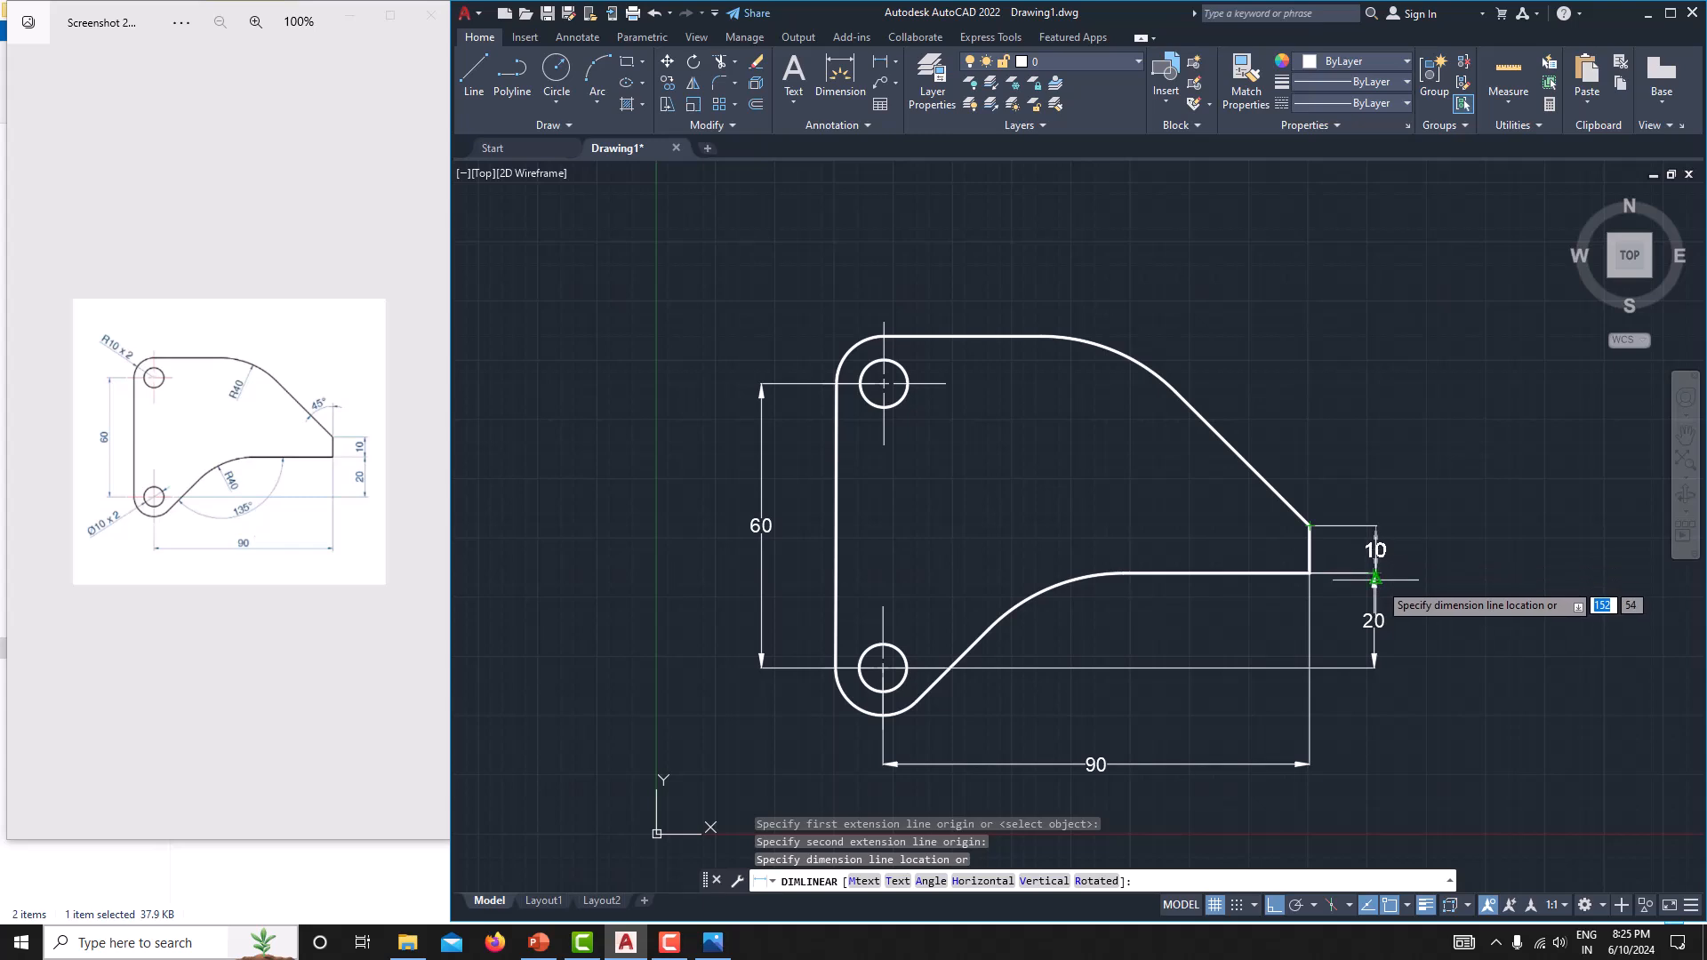
pyautogui.click(1375, 502)
# Add an angular dimension between the upper sloped edge and the short right edge, placed above their shared corner.
pyautogui.moveTo(1216, 497); pyautogui.dragTo(1242, 533, button='middle')
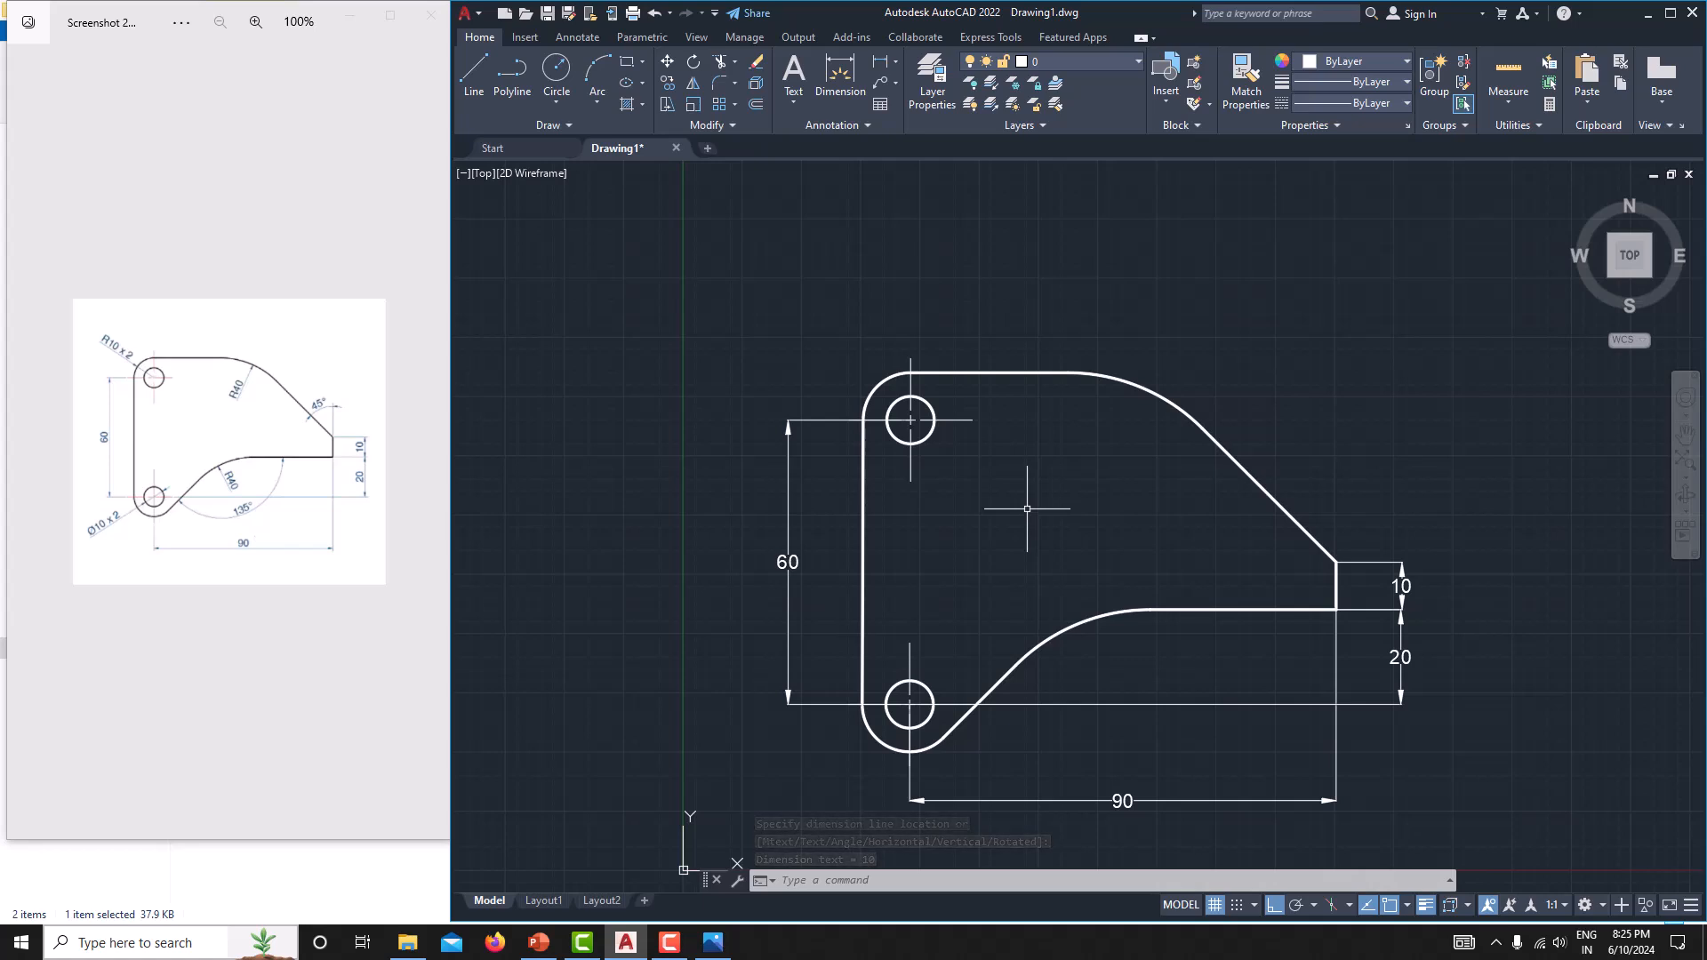
pyautogui.click(895, 62)
pyautogui.click(907, 161)
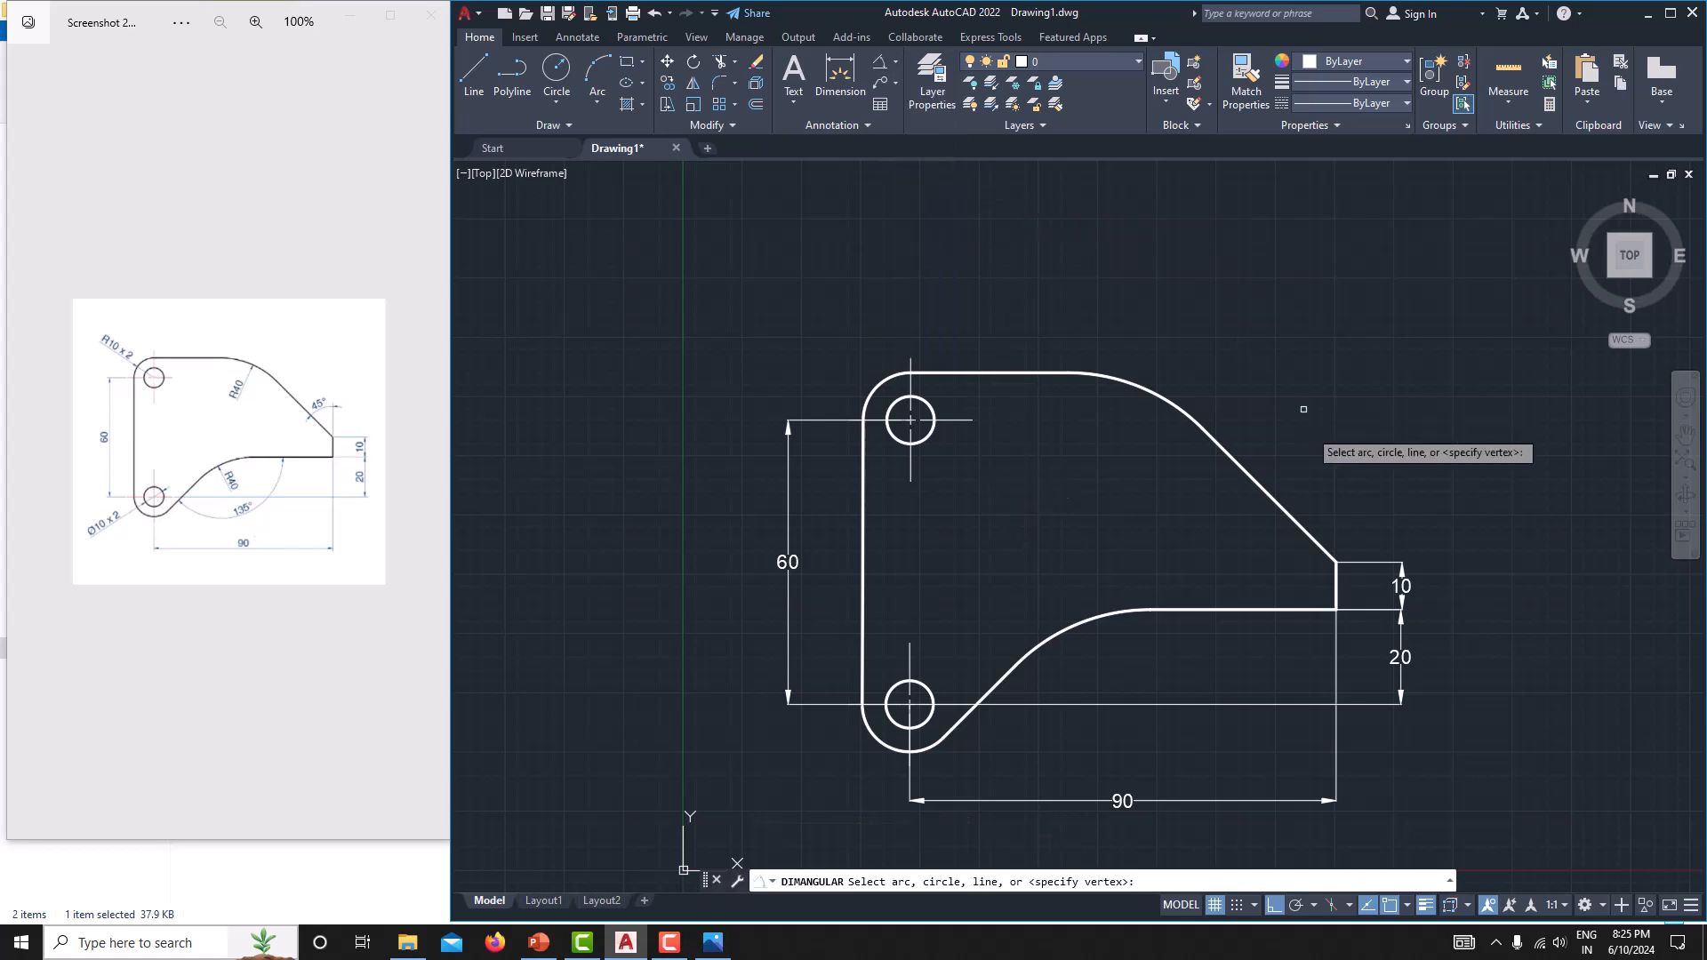
pyautogui.click(1299, 524)
pyautogui.click(1337, 576)
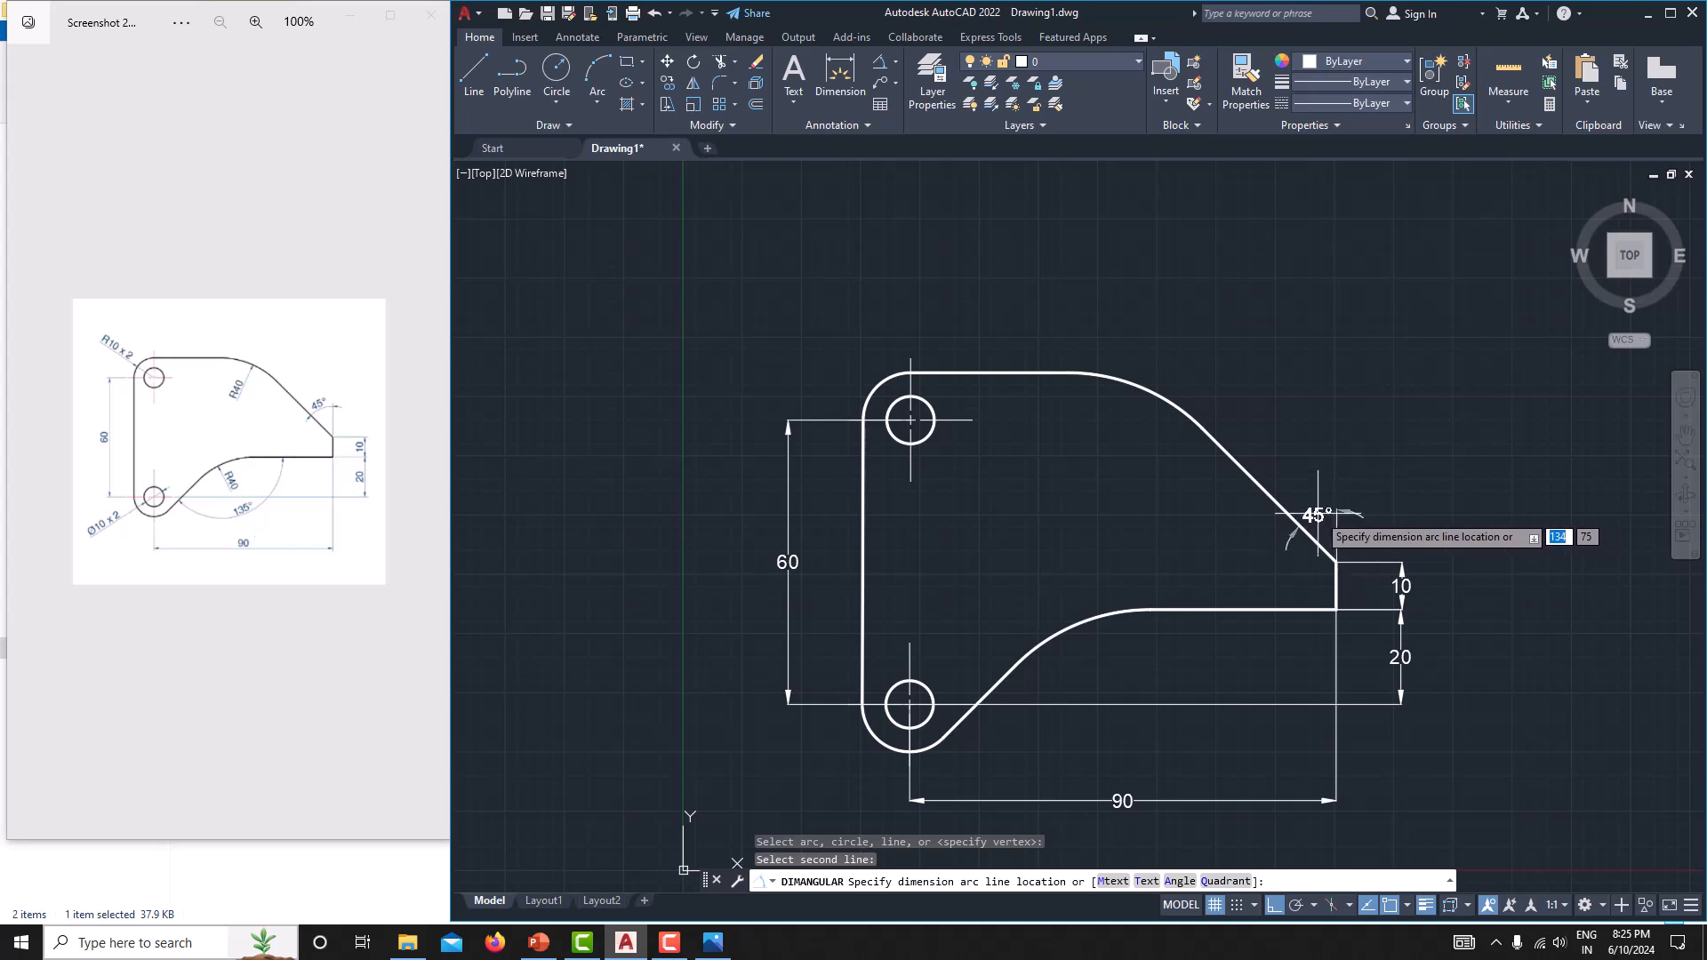
pyautogui.click(1333, 514)
# Add a radius dimension to the large upper arc, with its text inside the plate.
pyautogui.moveTo(1293, 455); pyautogui.dragTo(1332, 489, button='middle')
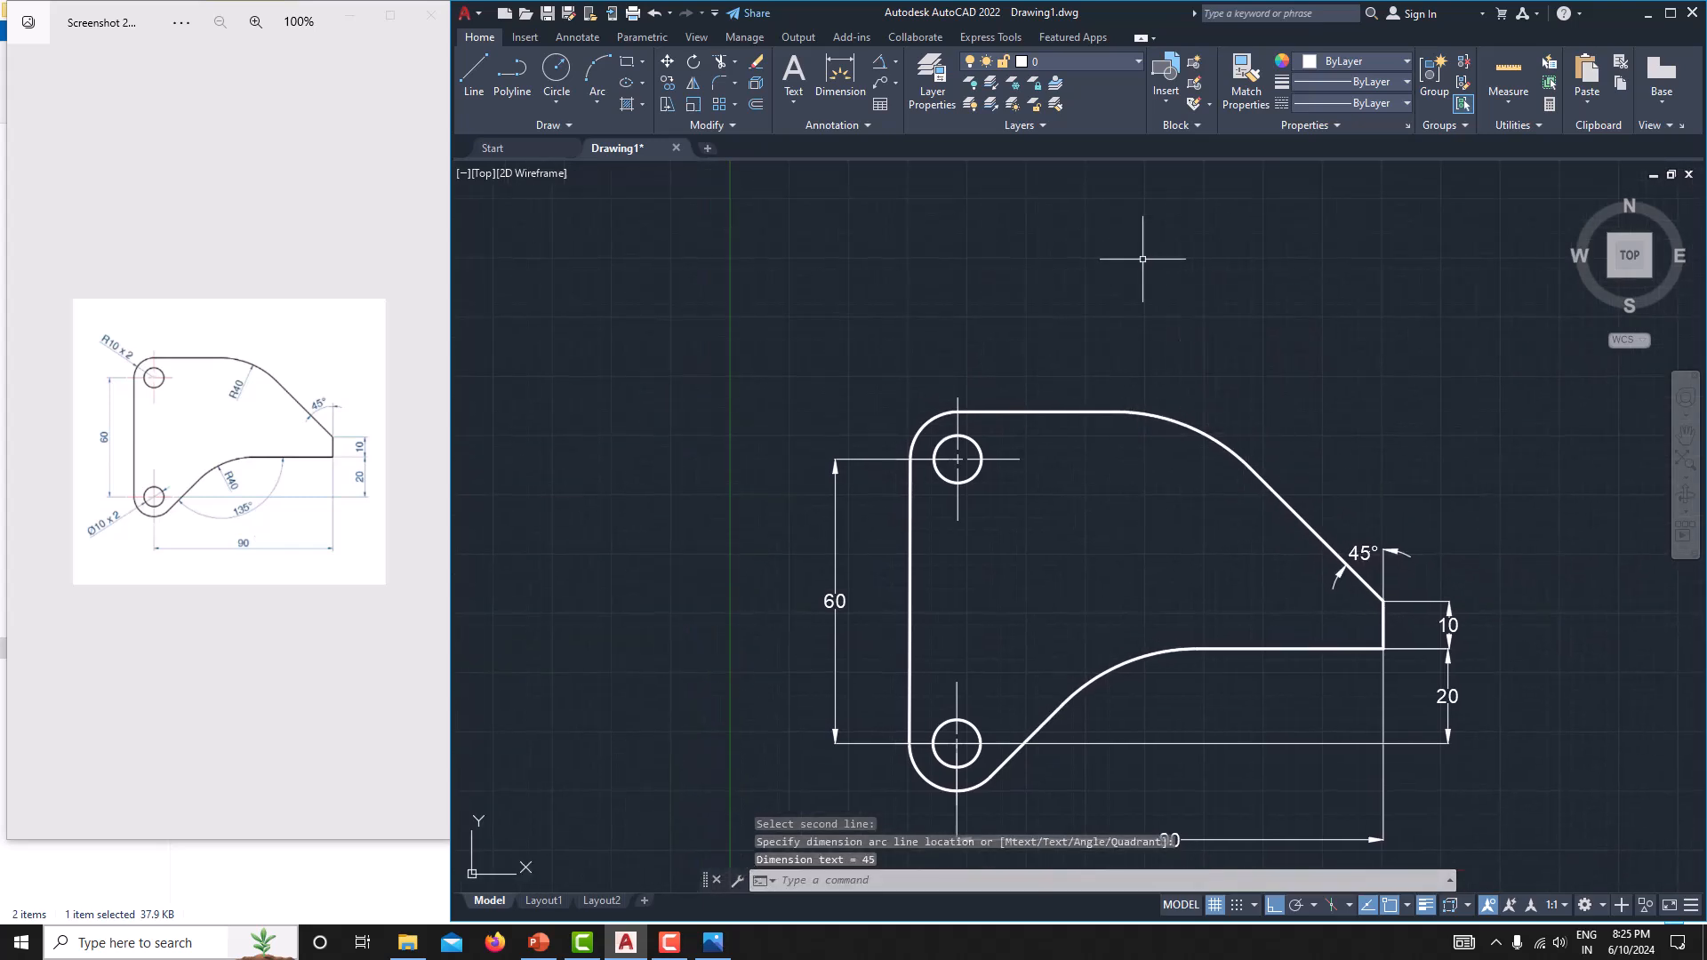
pyautogui.click(888, 55)
pyautogui.click(895, 62)
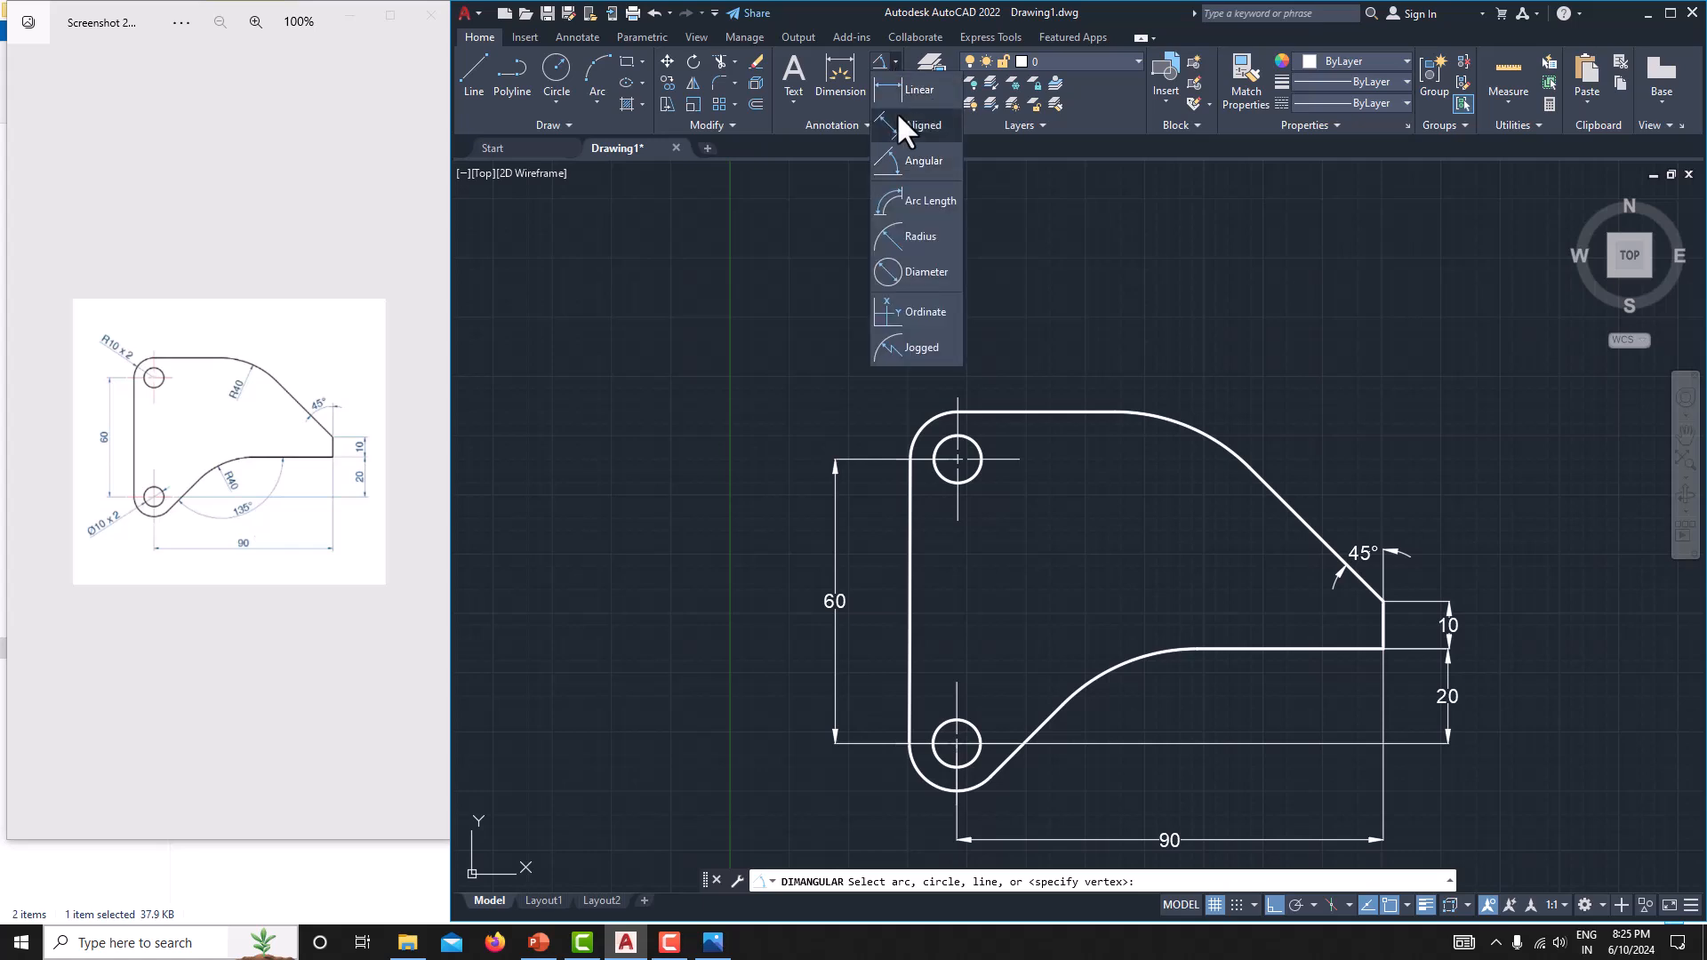
pyautogui.click(920, 236)
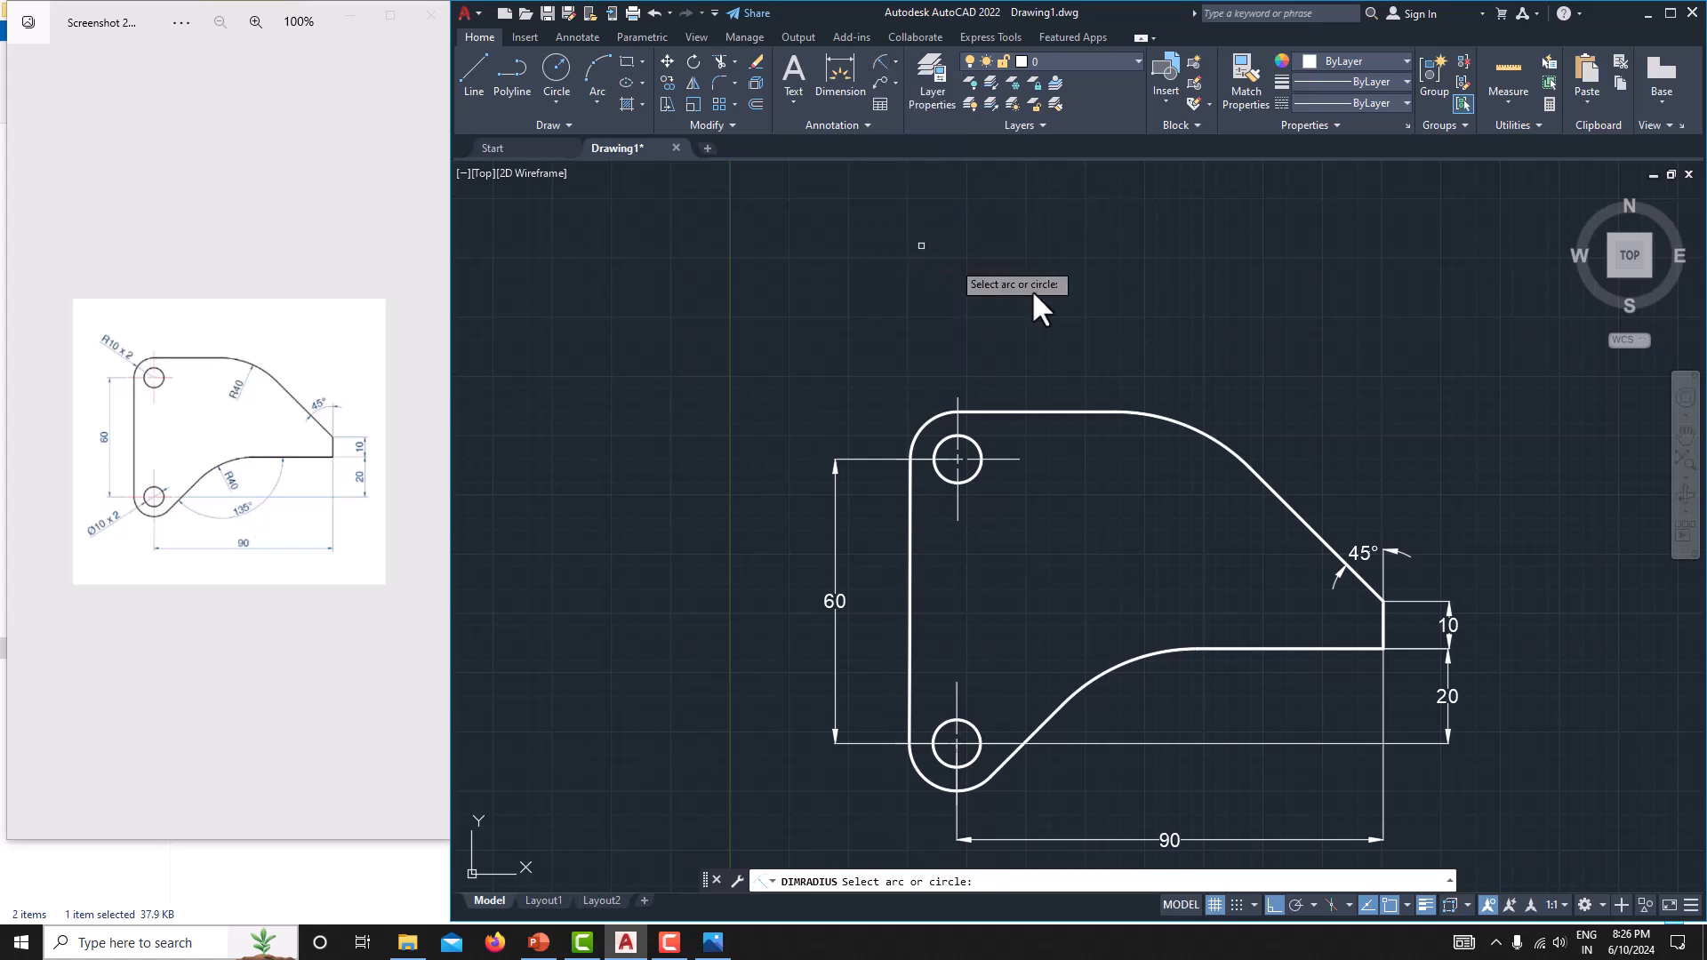
pyautogui.click(1200, 433)
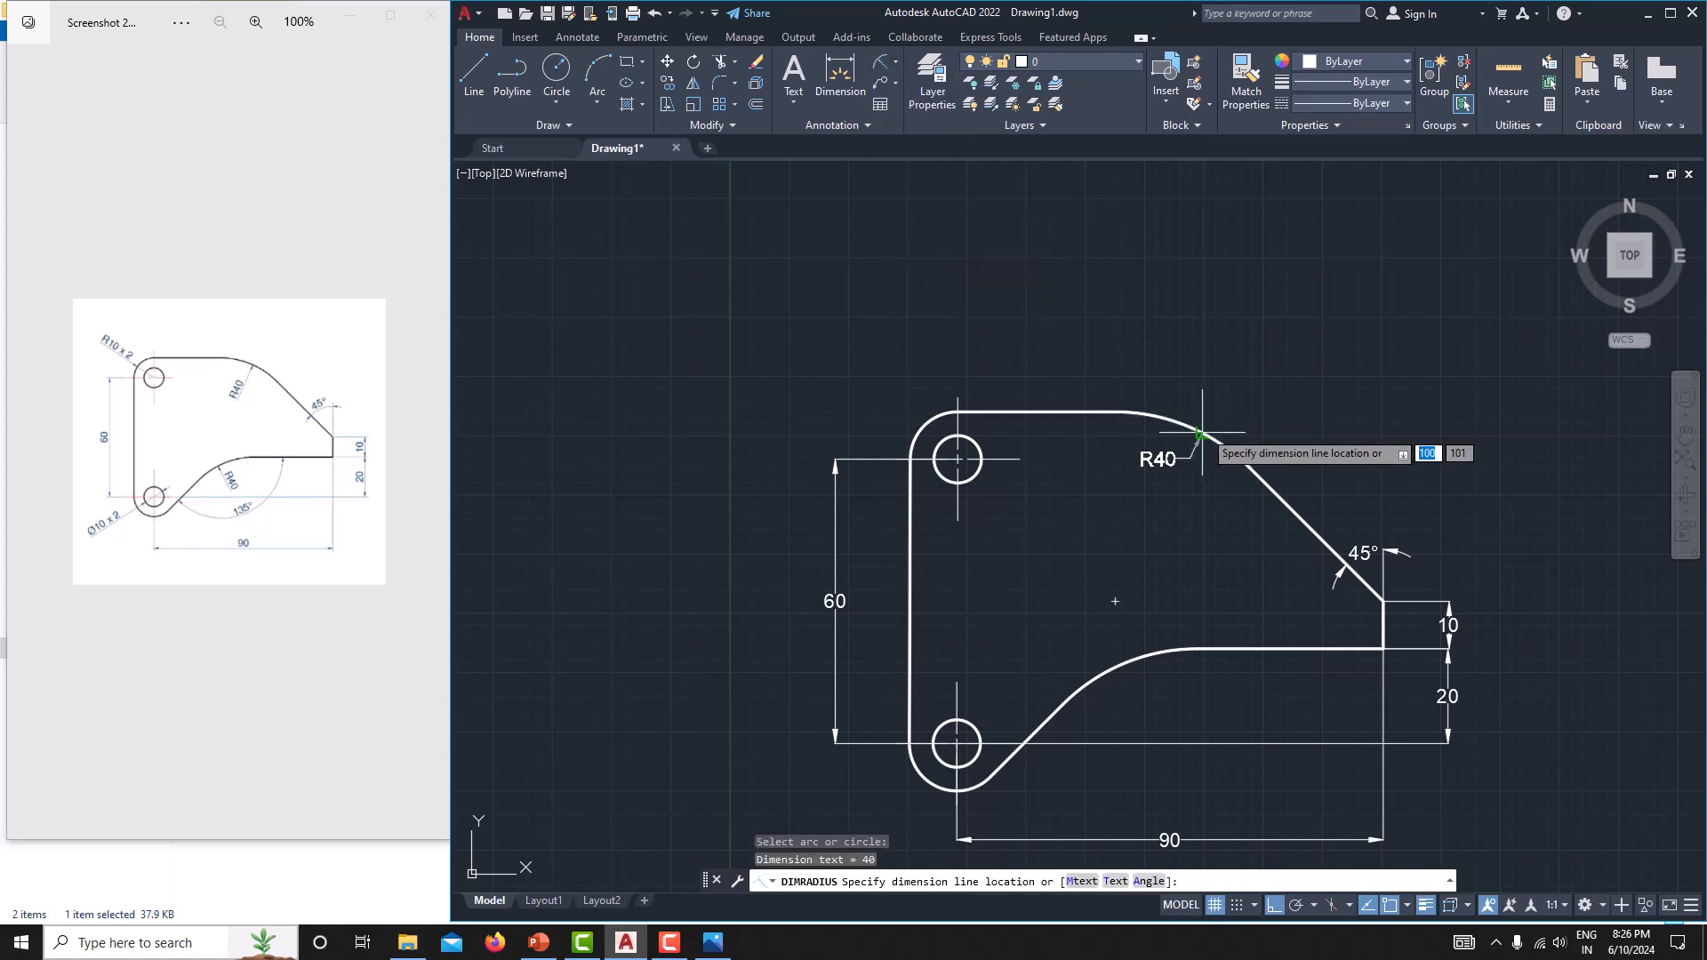
pyautogui.click(1155, 469)
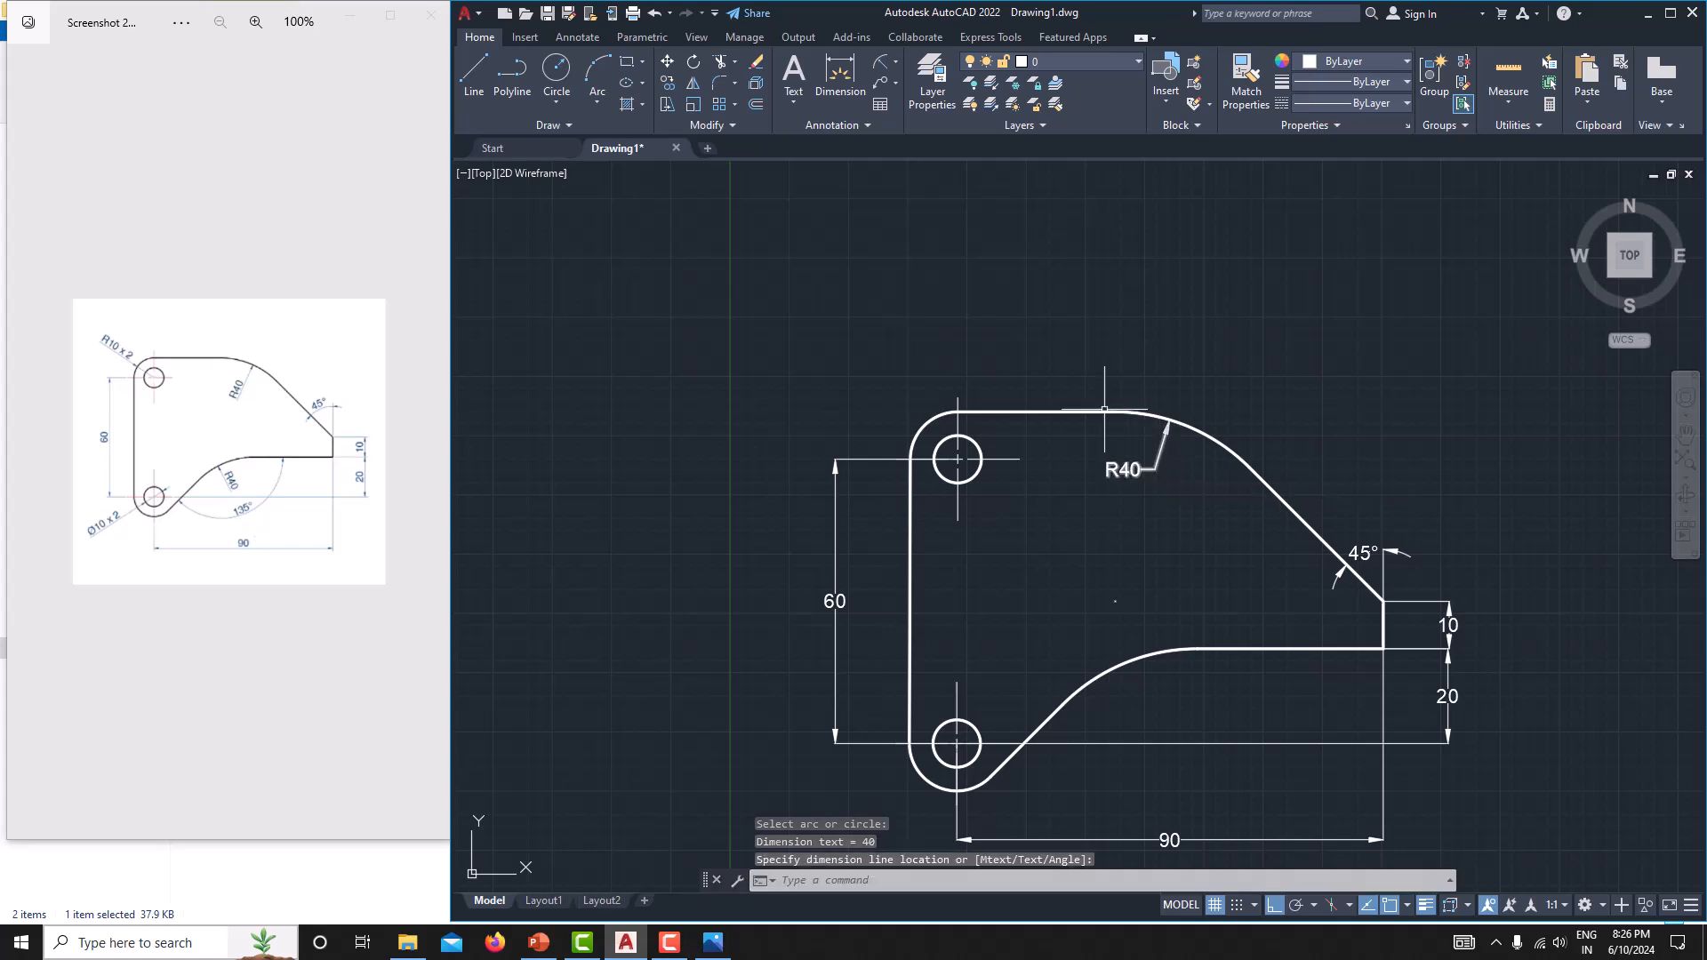
# Add a radius dimension to the concave arc on the plate's lower edge, with its text below the arc.
pyautogui.moveTo(1058, 552); pyautogui.dragTo(997, 495, button='middle')
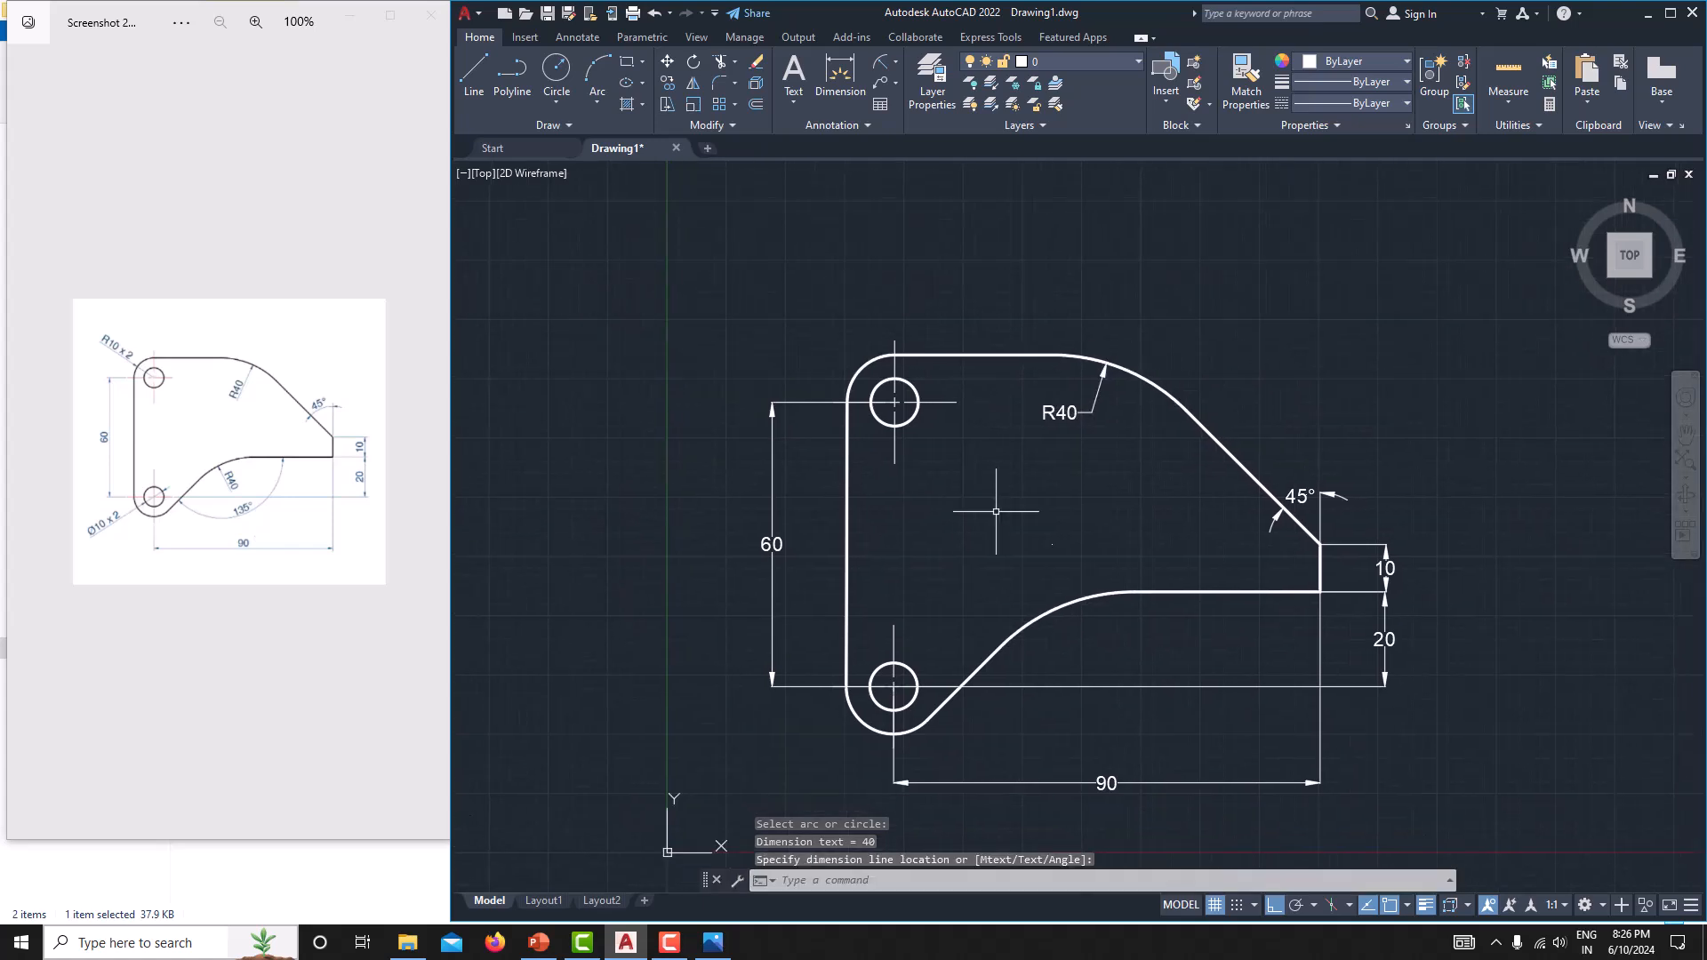
pyautogui.click(879, 61)
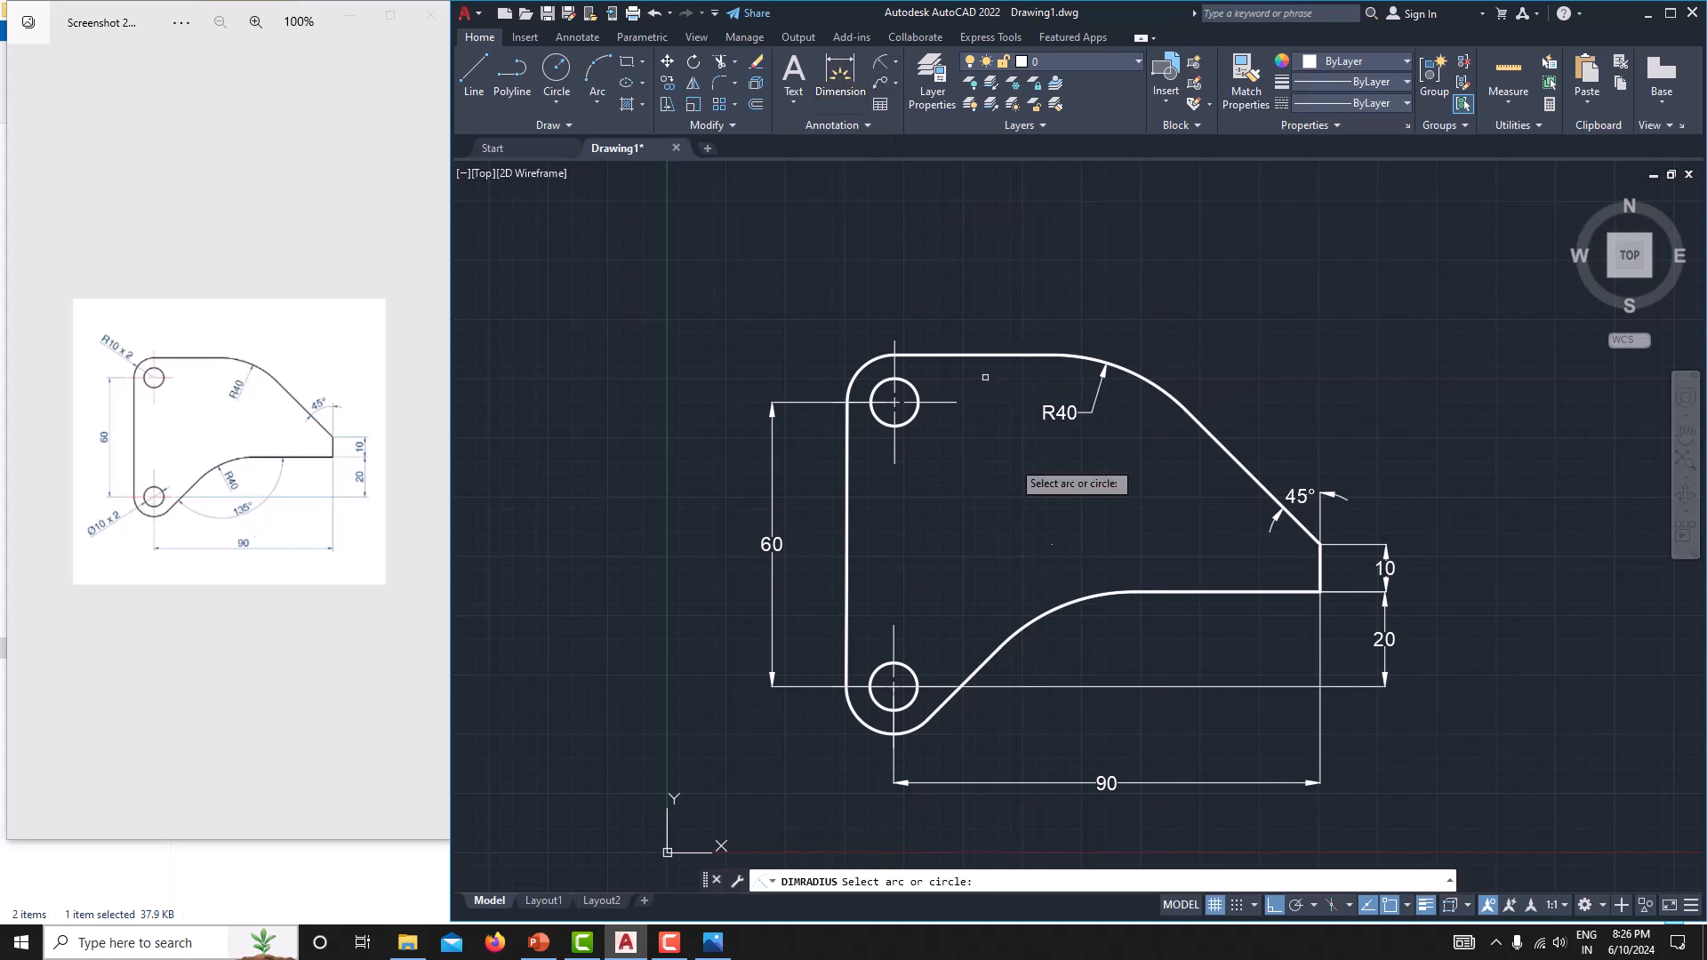
pyautogui.click(1075, 599)
pyautogui.click(1102, 646)
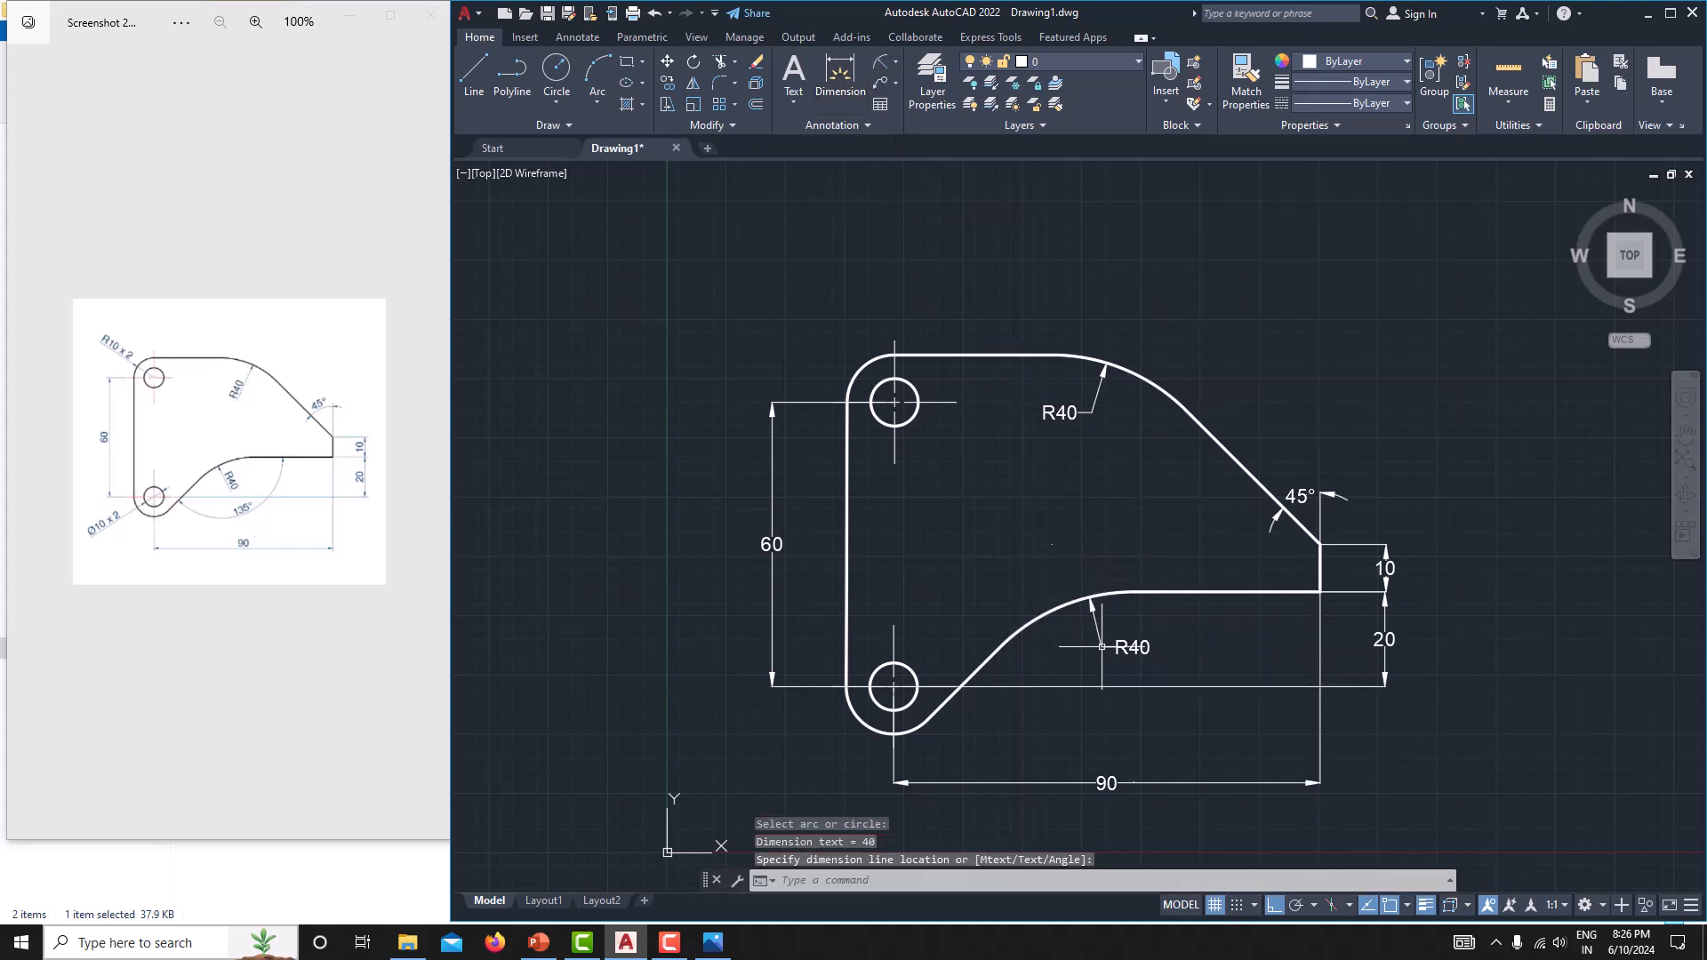
# Add a radius dimension outside the plate's upper left rounded corner and edit its text to R10 x 2.
pyautogui.moveTo(1094, 639); pyautogui.dragTo(1105, 525, button='middle')
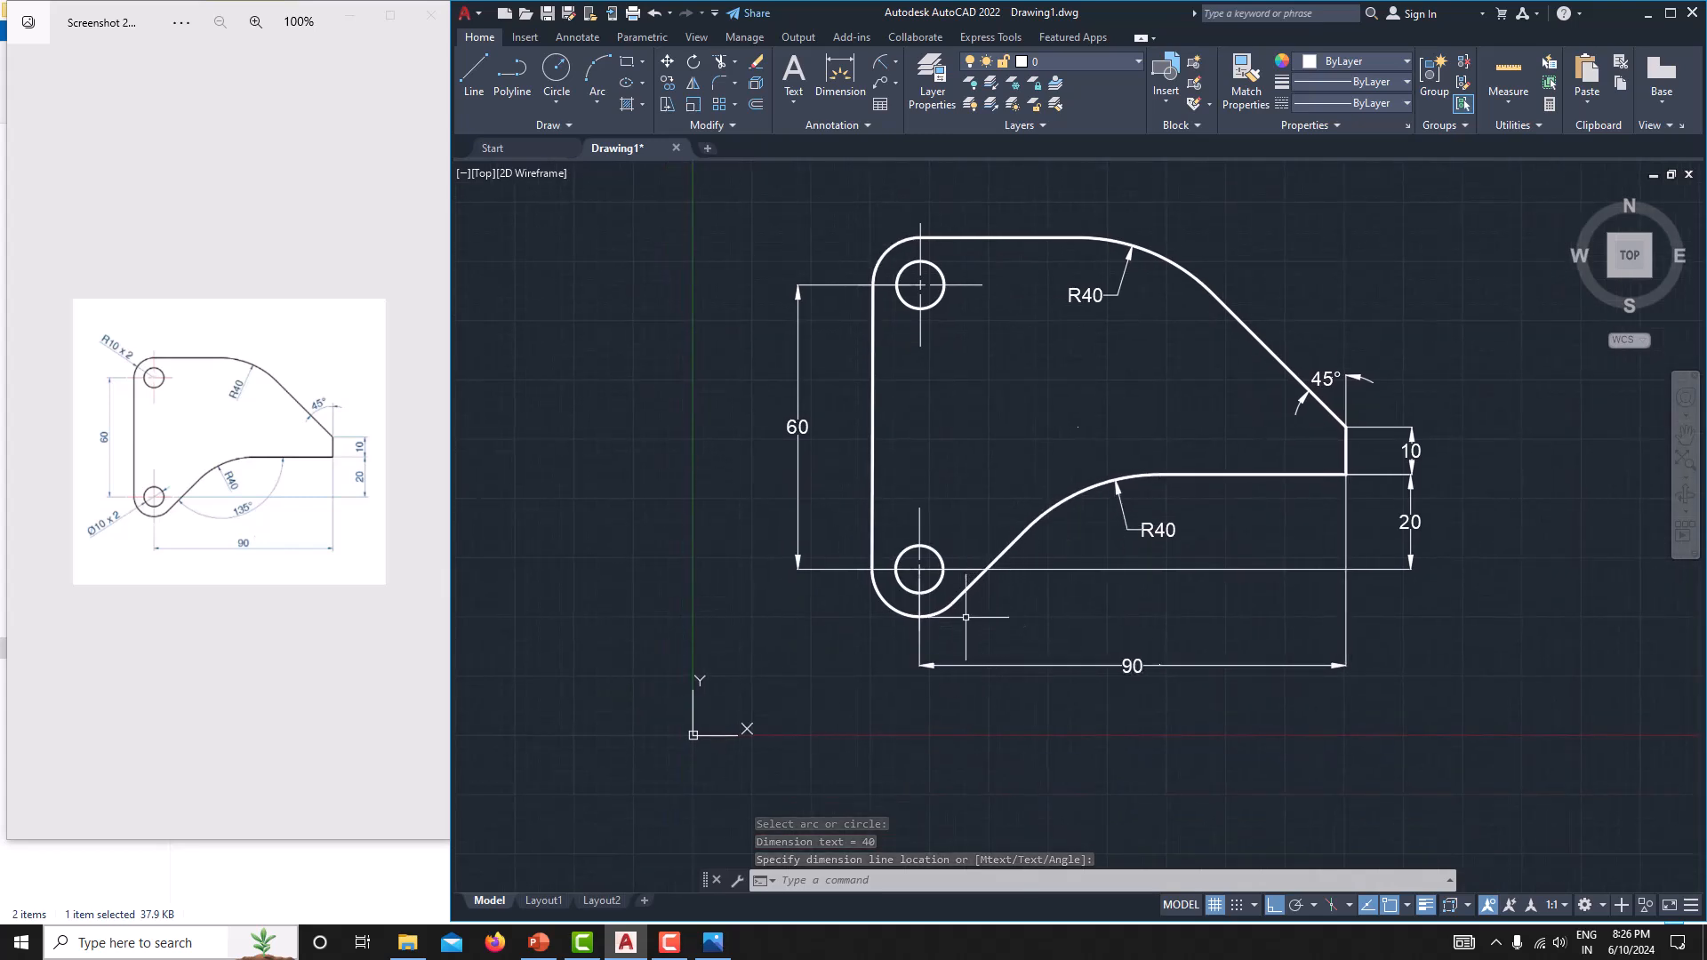
pyautogui.click(883, 59)
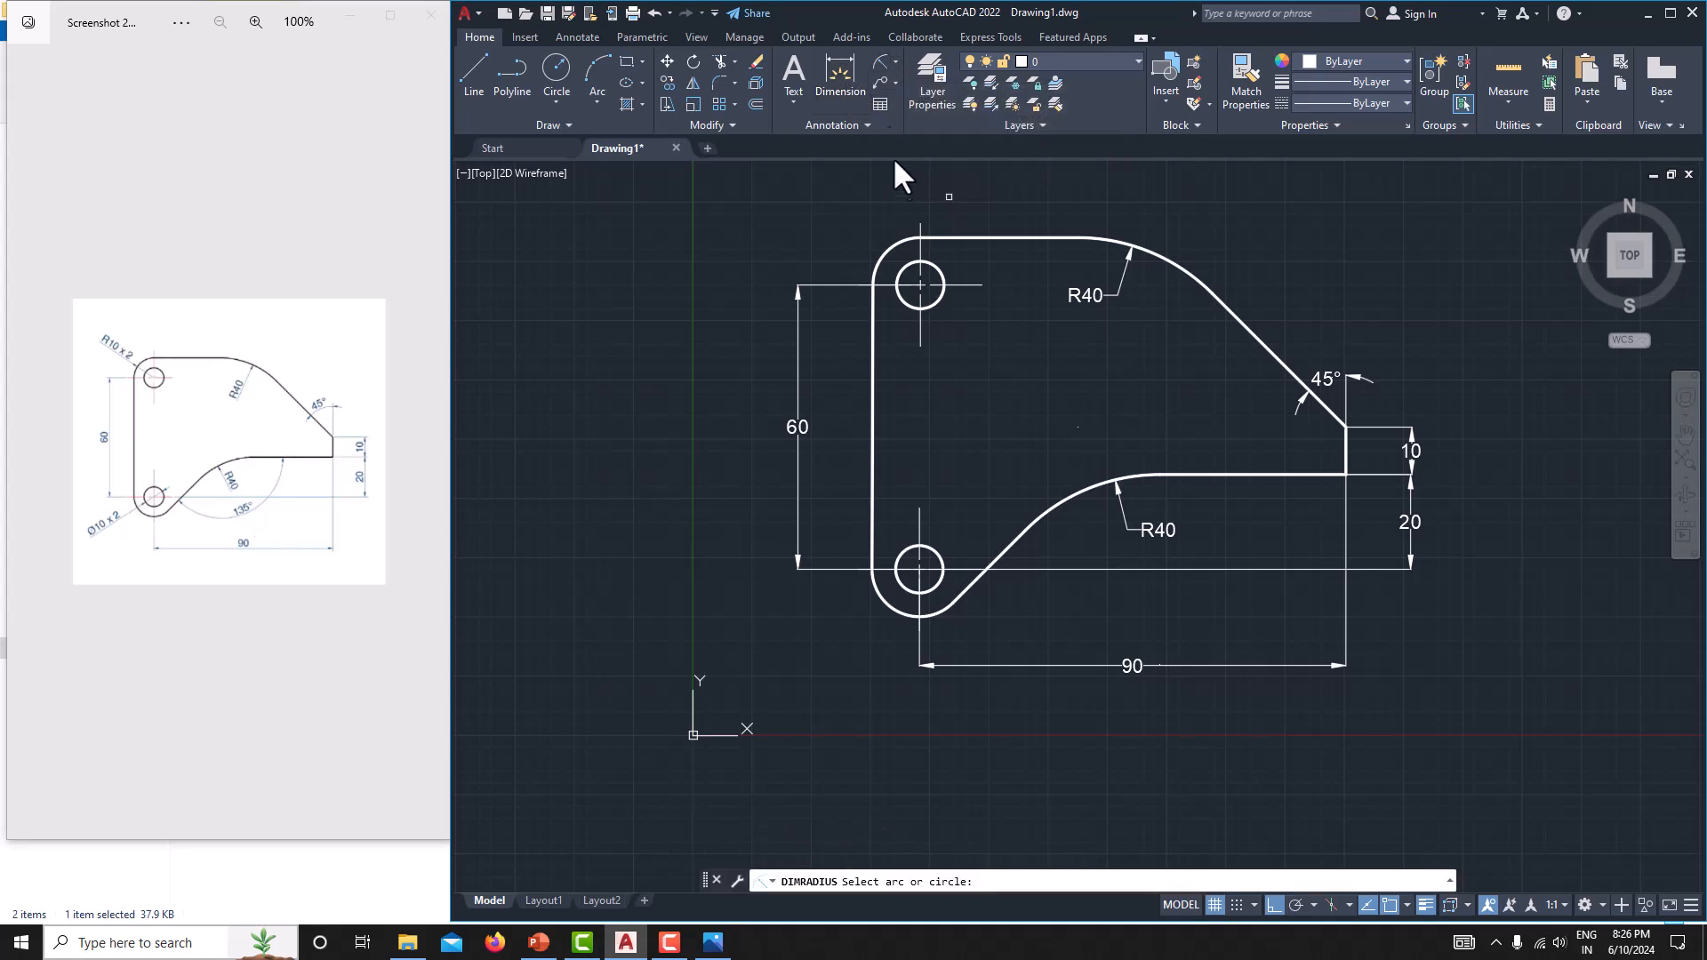
pyautogui.click(903, 267)
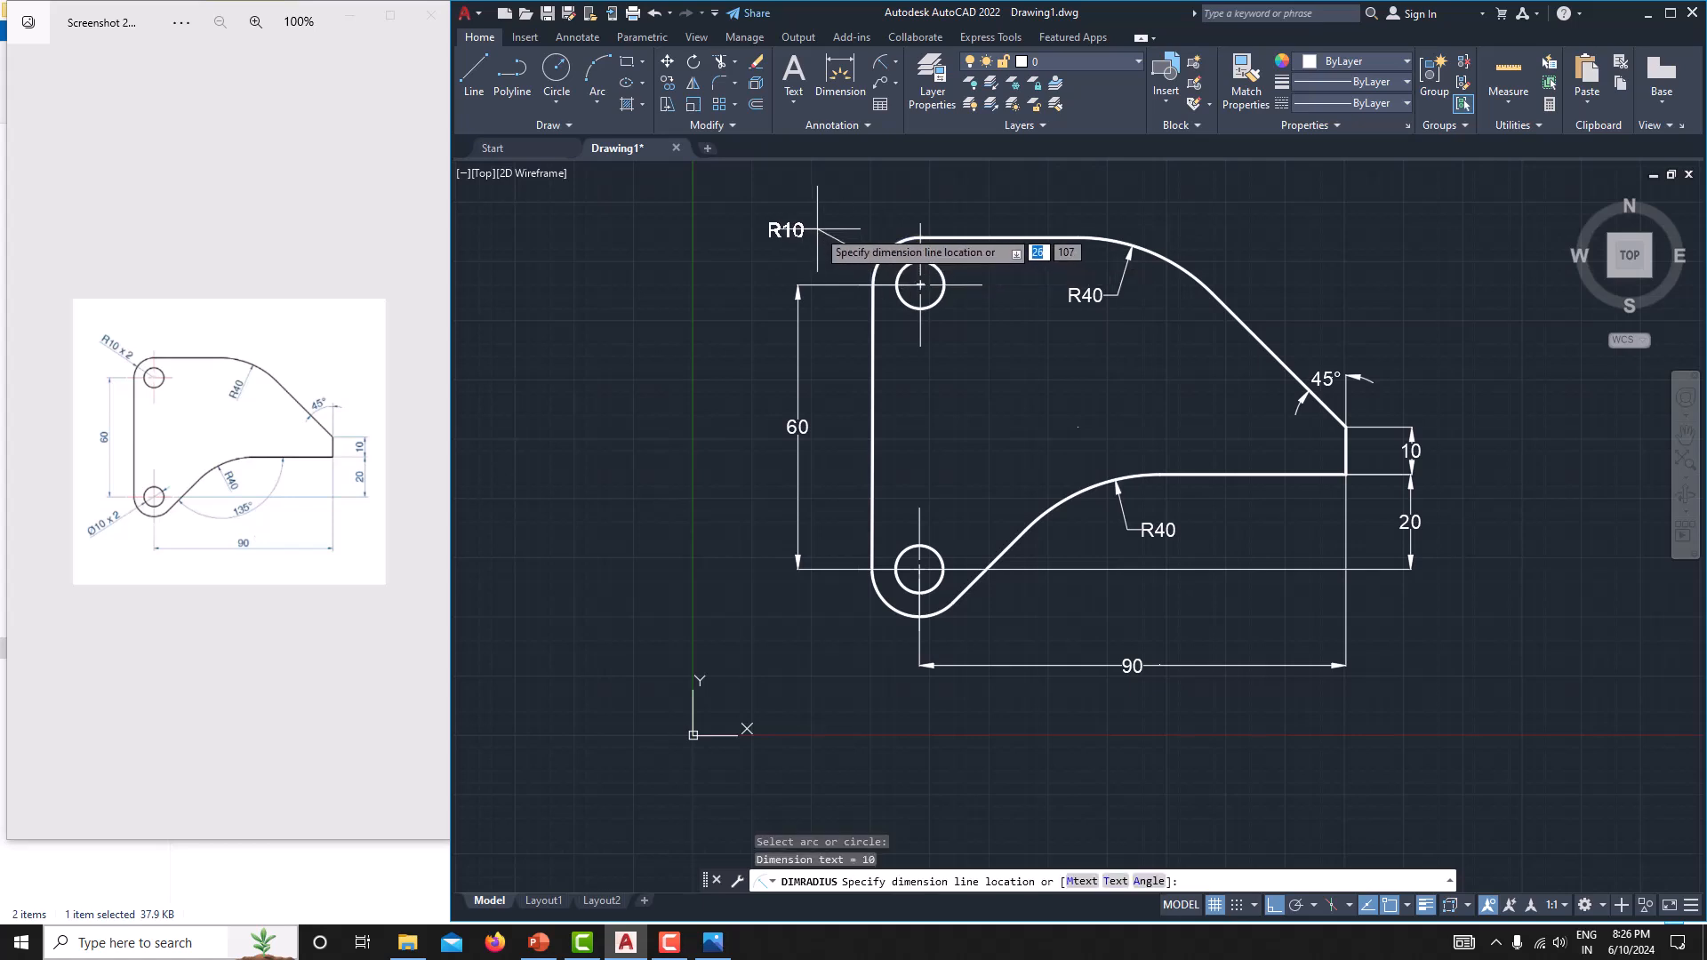
pyautogui.click(785, 230)
pyautogui.press('Escape')
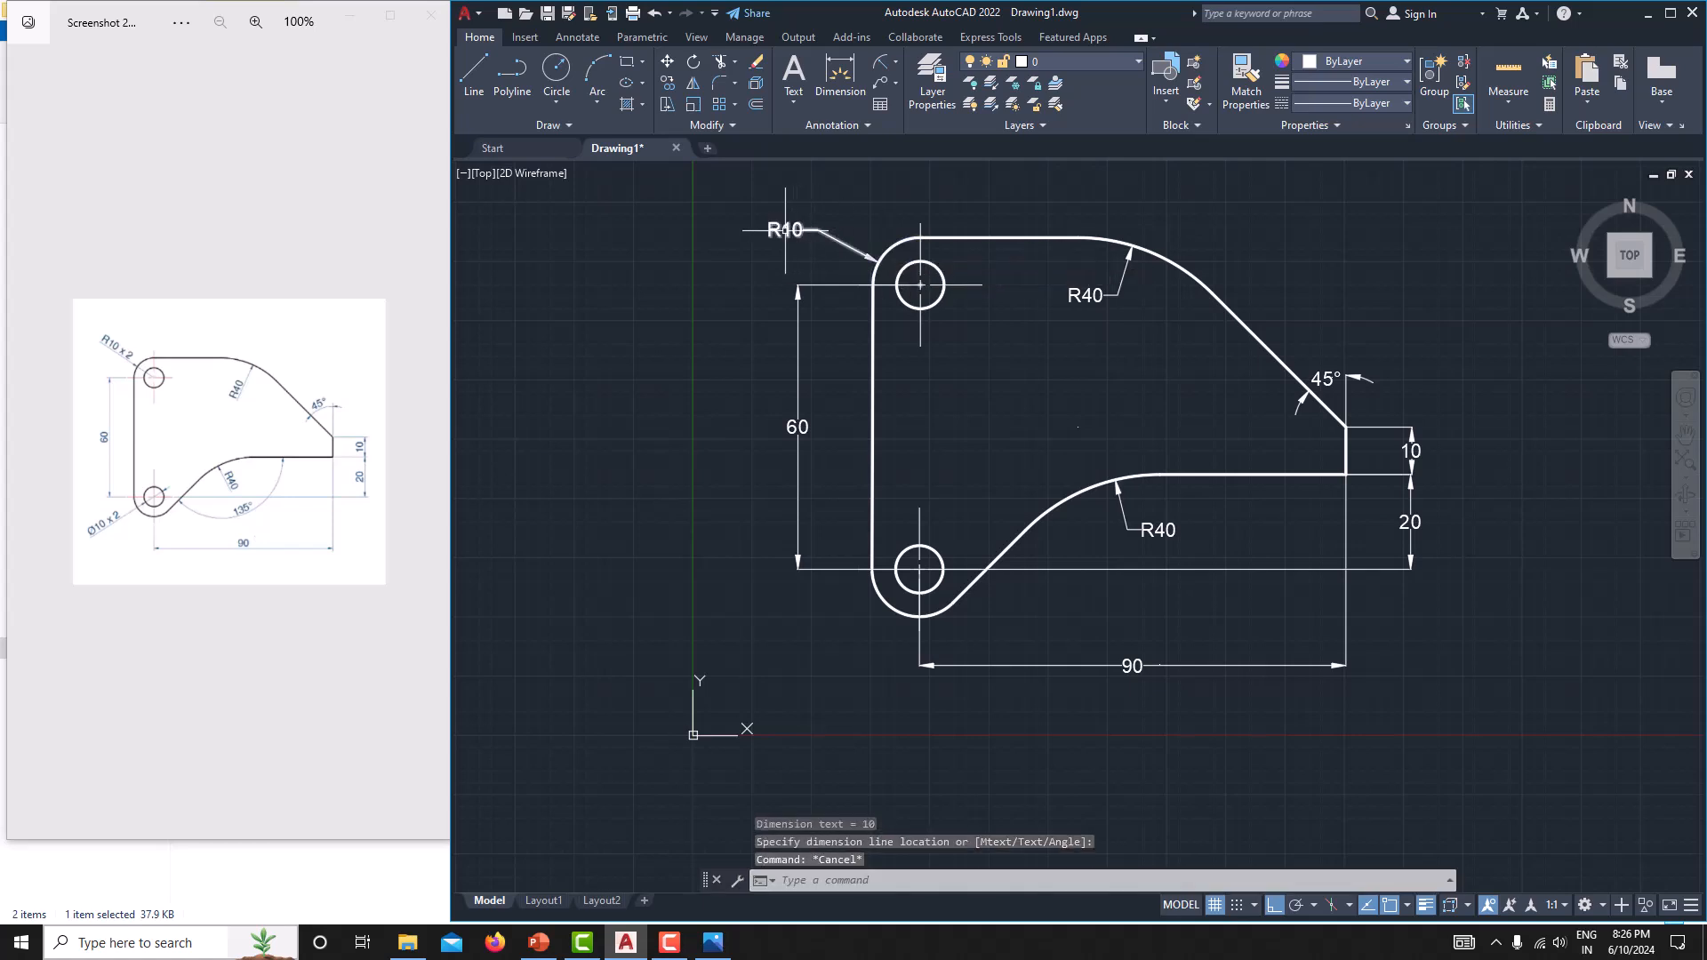
pyautogui.doubleClick(785, 230)
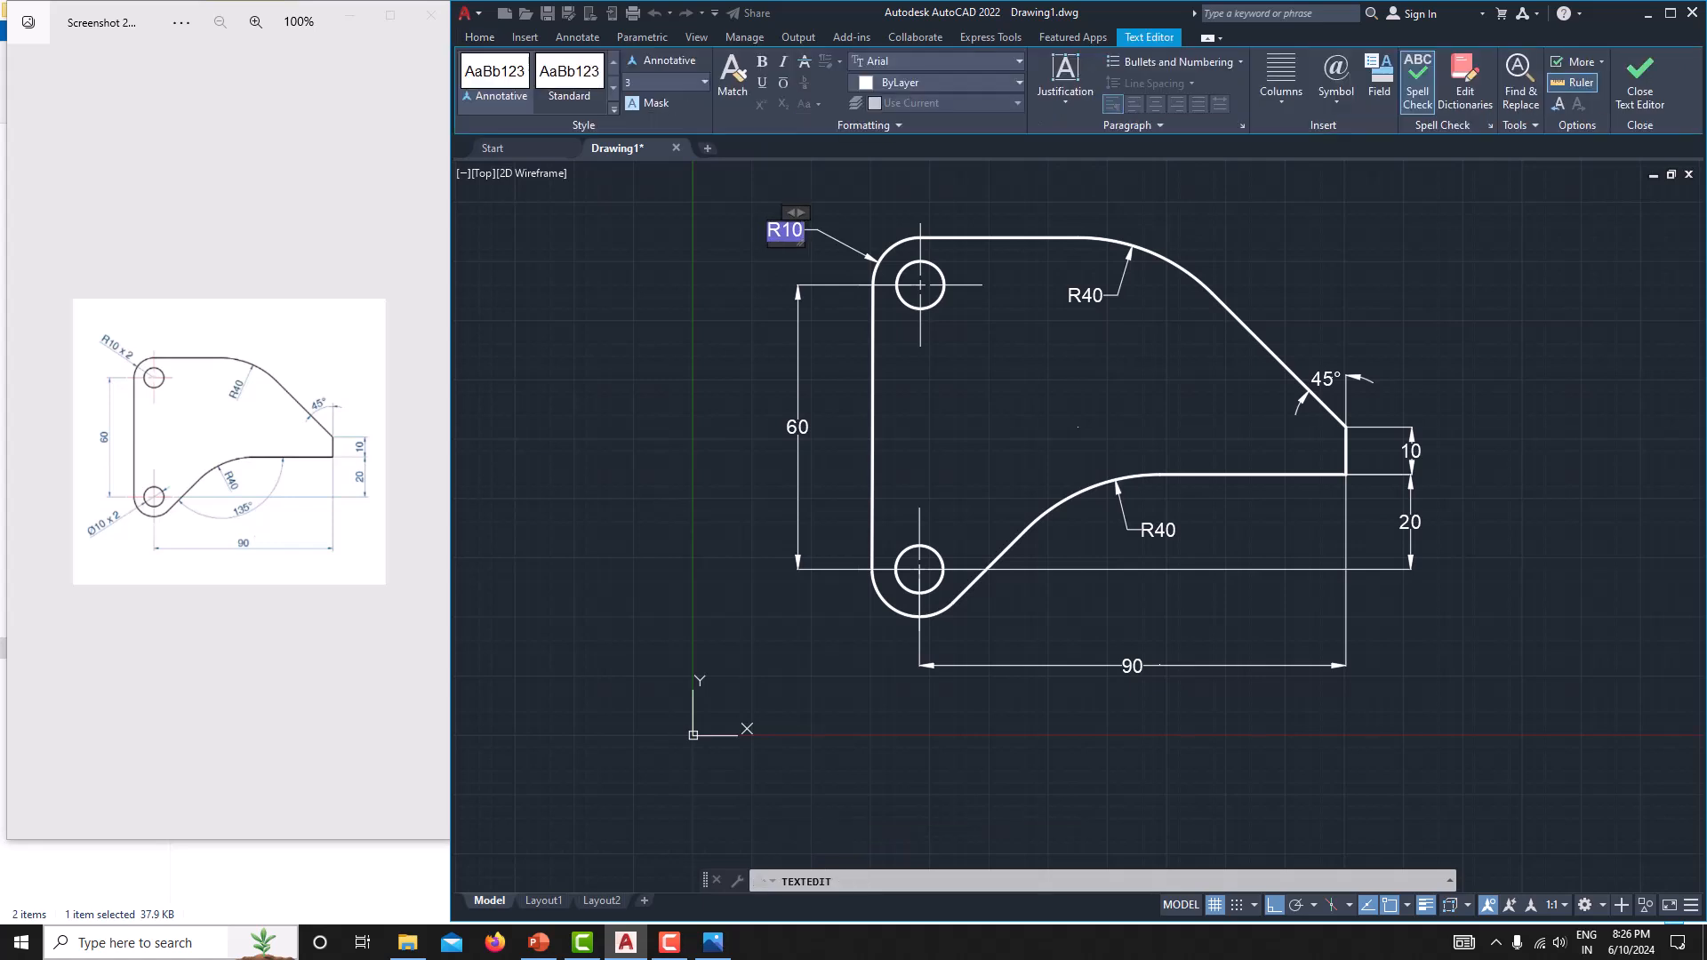
pyautogui.write('2')
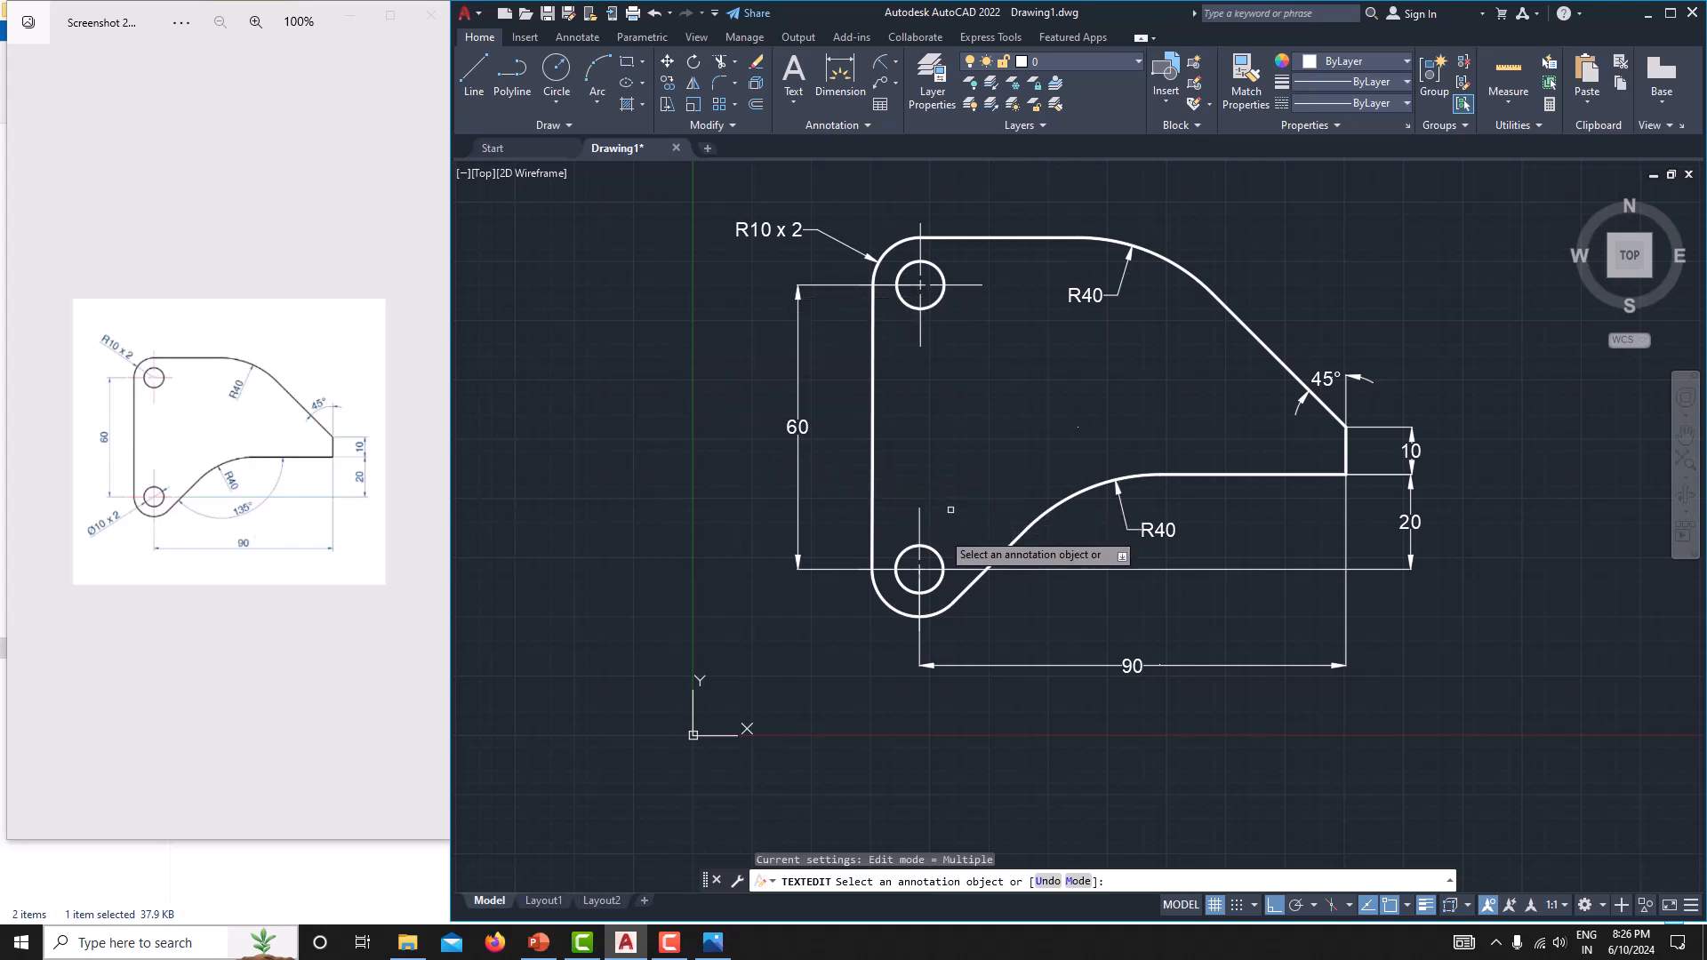
pyautogui.click(878, 62)
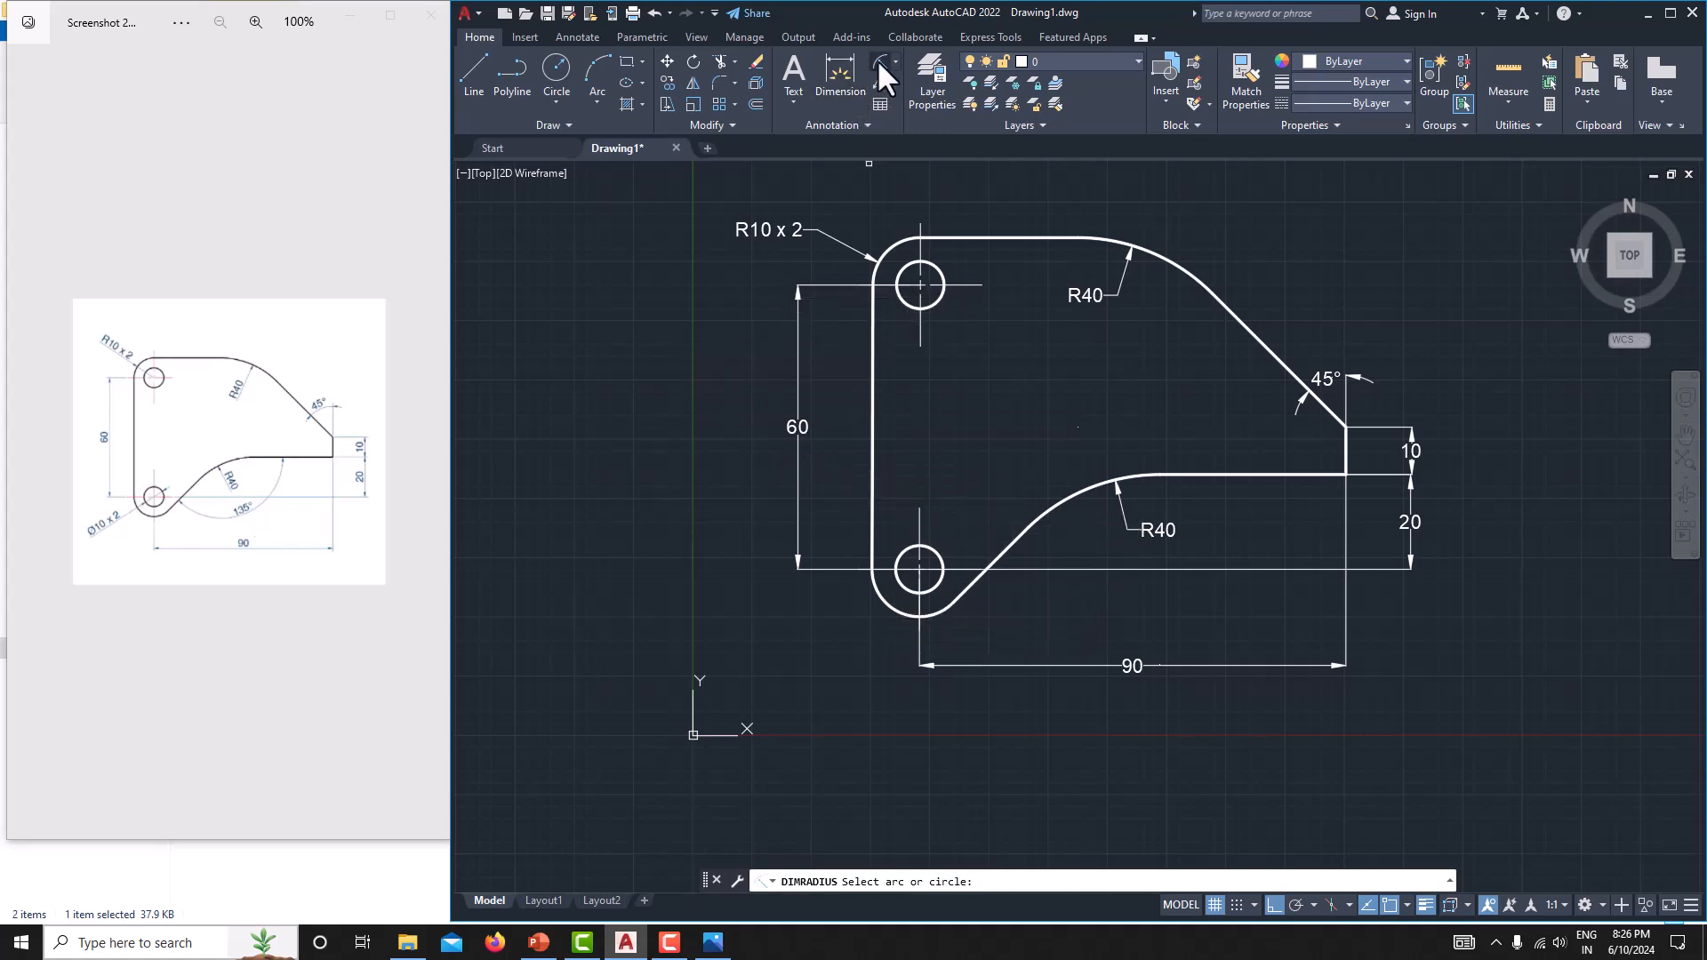
pyautogui.click(907, 596)
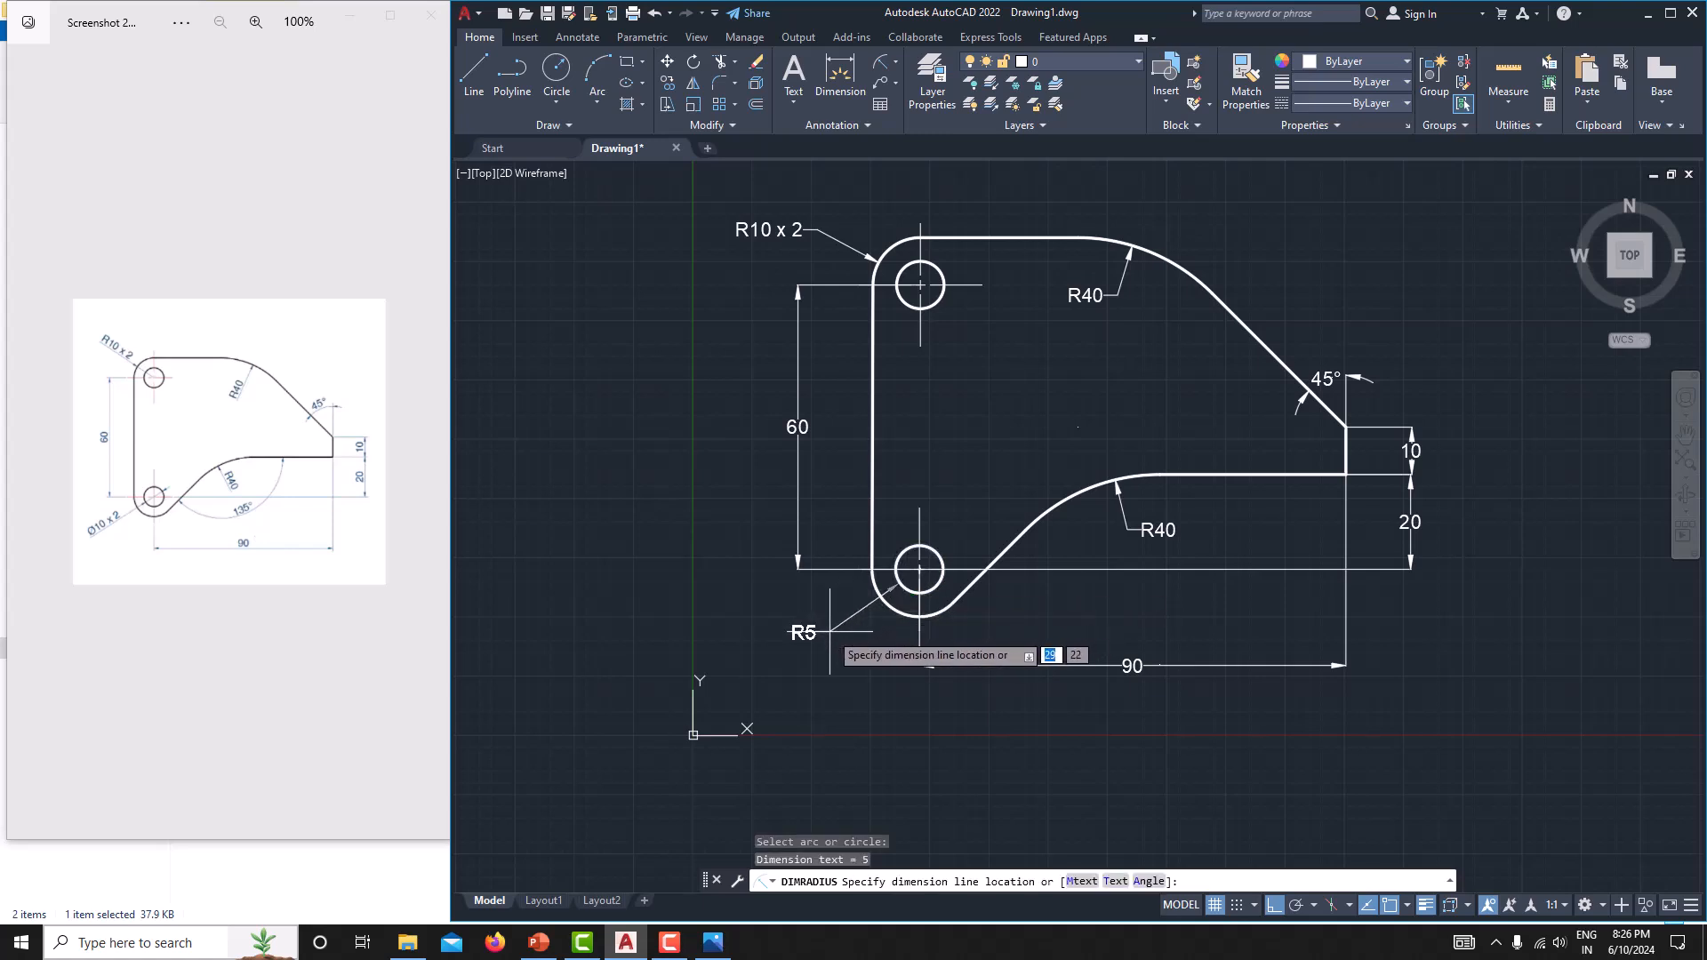
pyautogui.press('Escape')
# Add a diameter dimension to the lower hole, placed outside the plate's lower left, and edit its text to Ø10 x 2.
pyautogui.click(896, 60)
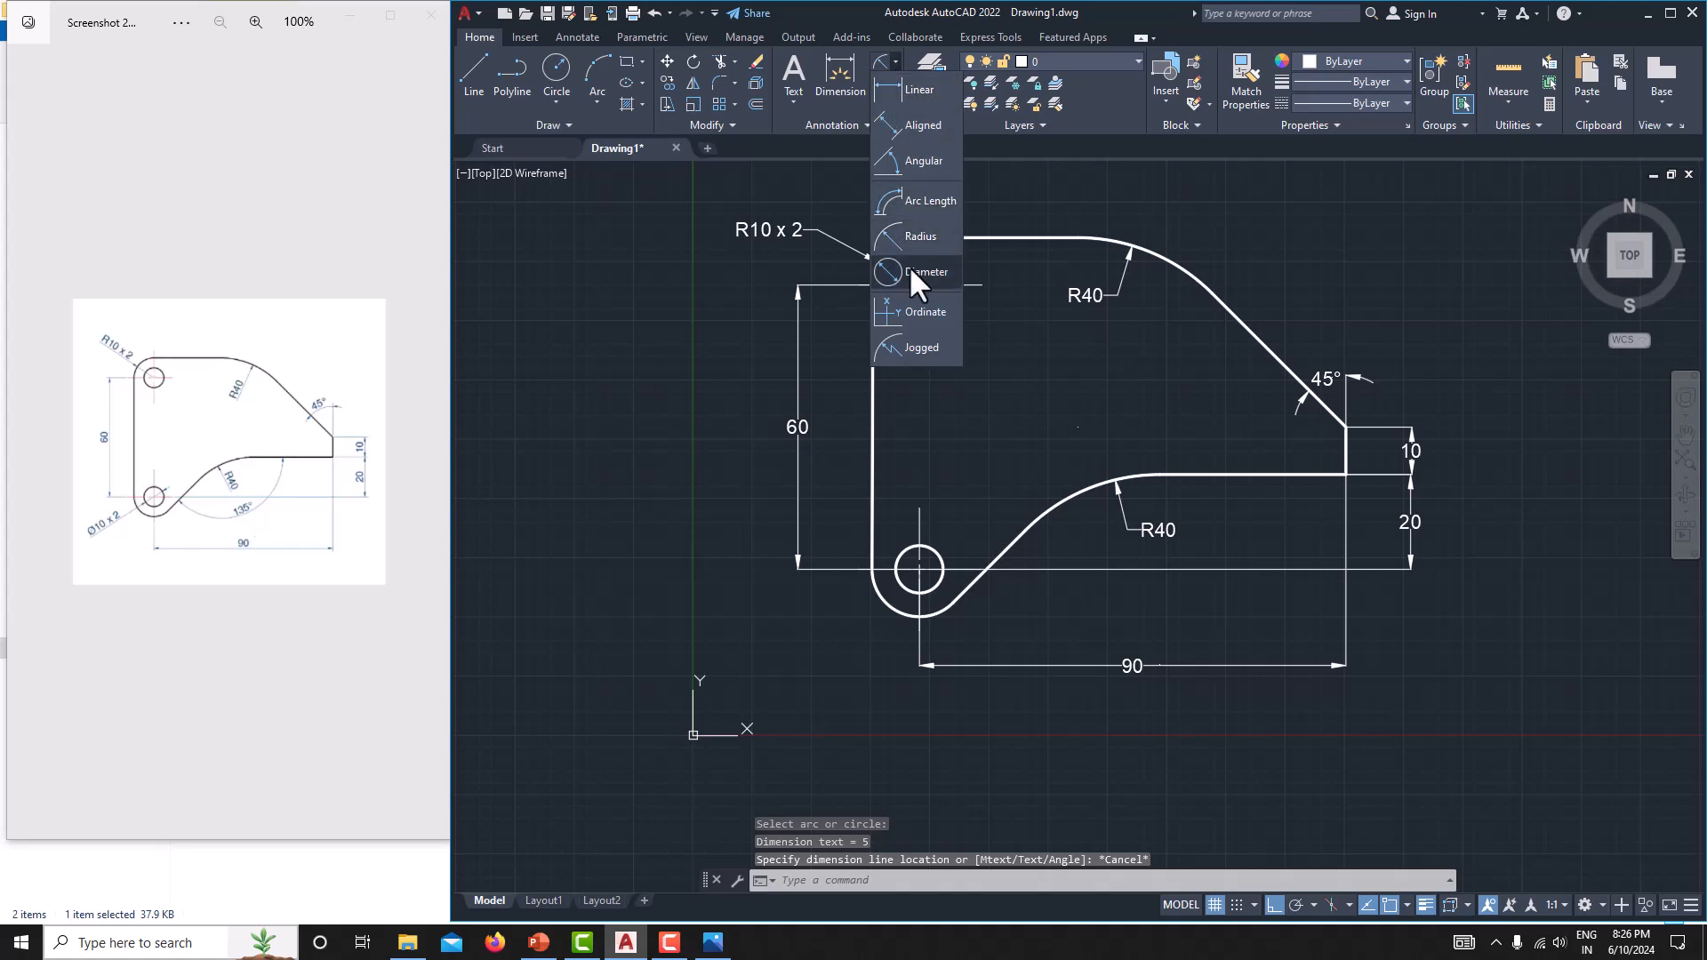
pyautogui.click(913, 275)
pyautogui.click(934, 586)
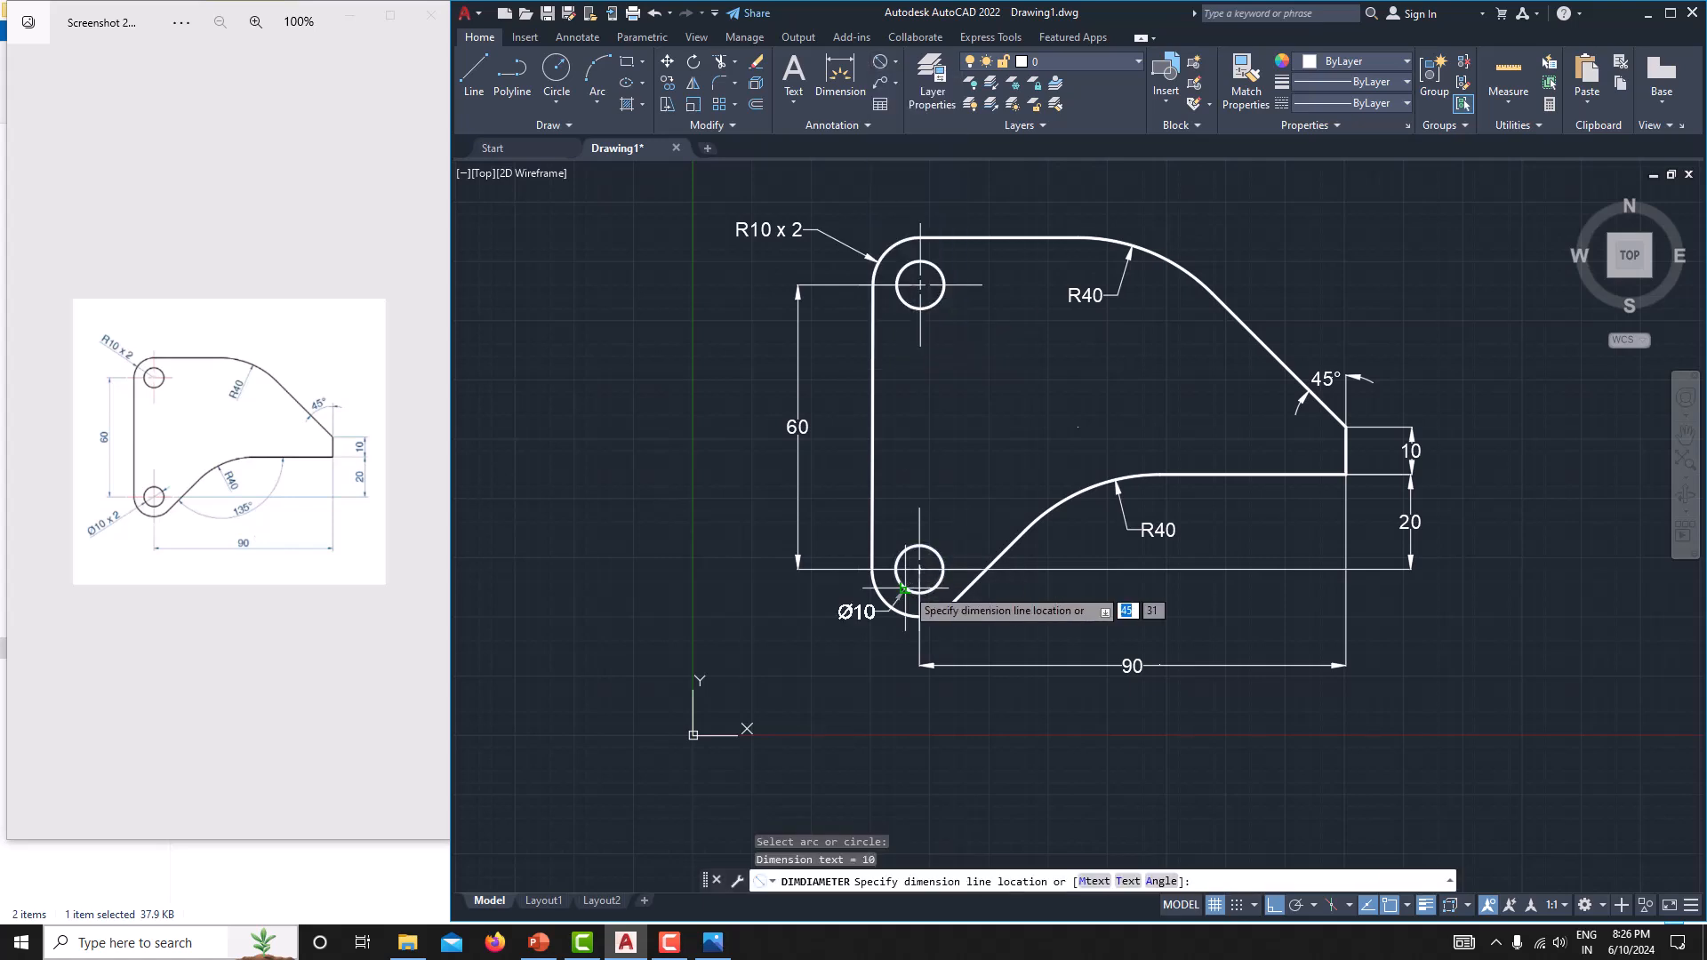
pyautogui.click(851, 652)
pyautogui.doubleClick(817, 653)
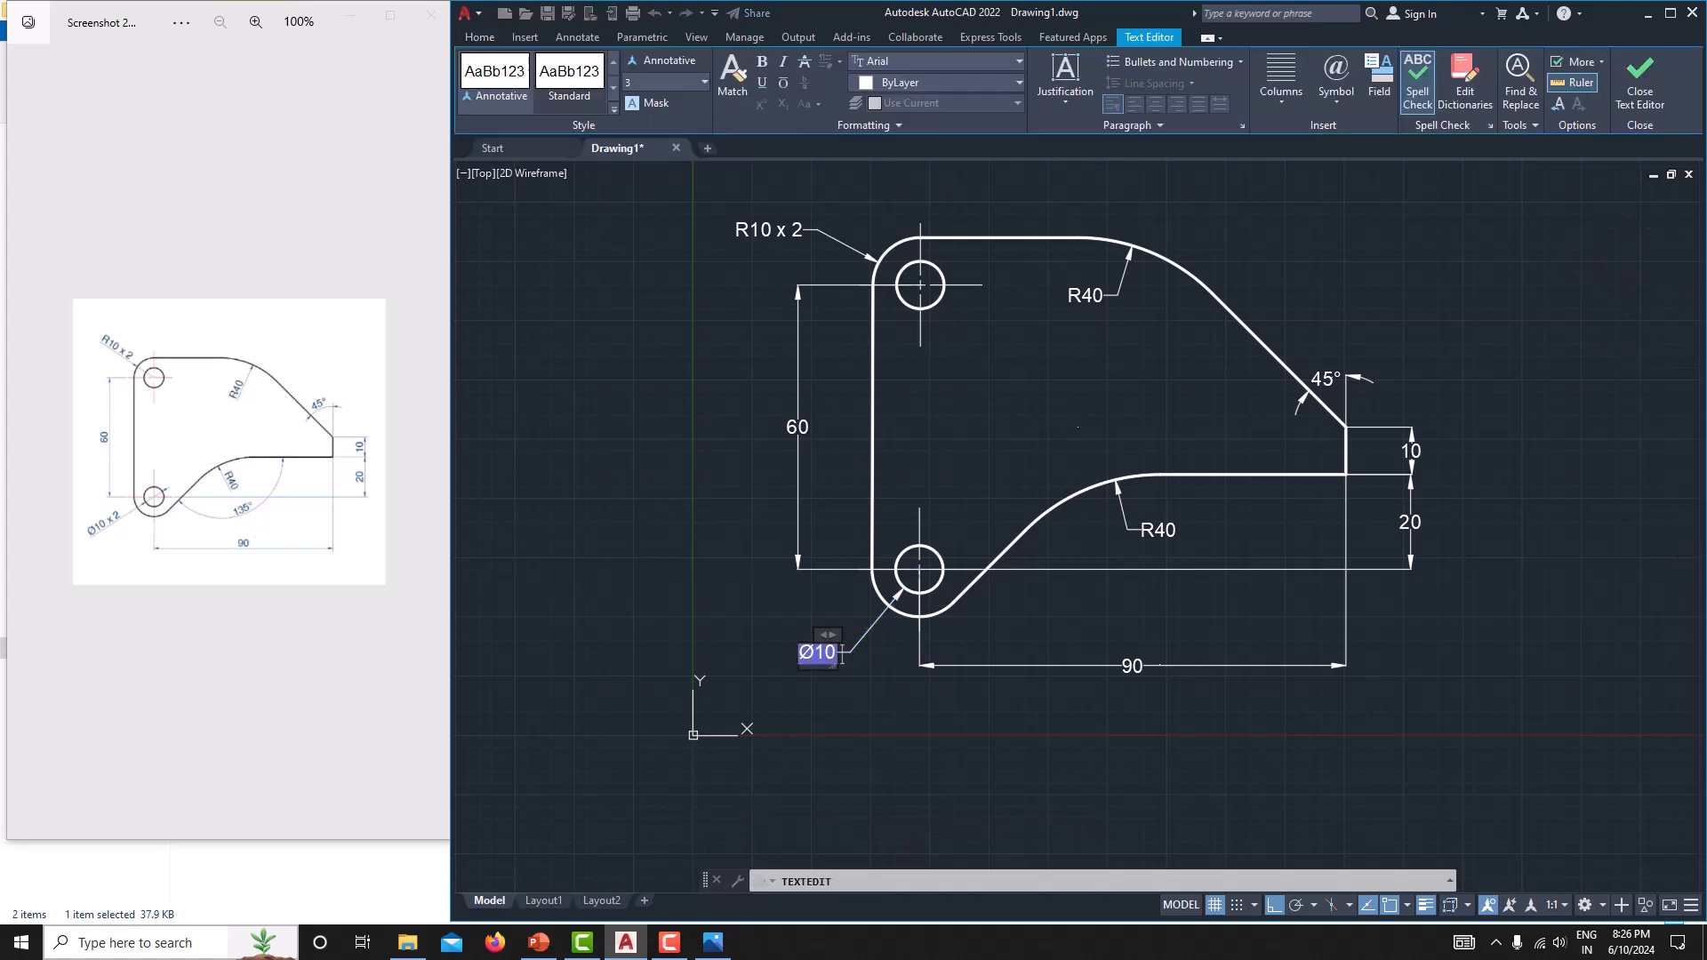
pyautogui.write('x 2')
pyautogui.click(835, 697)
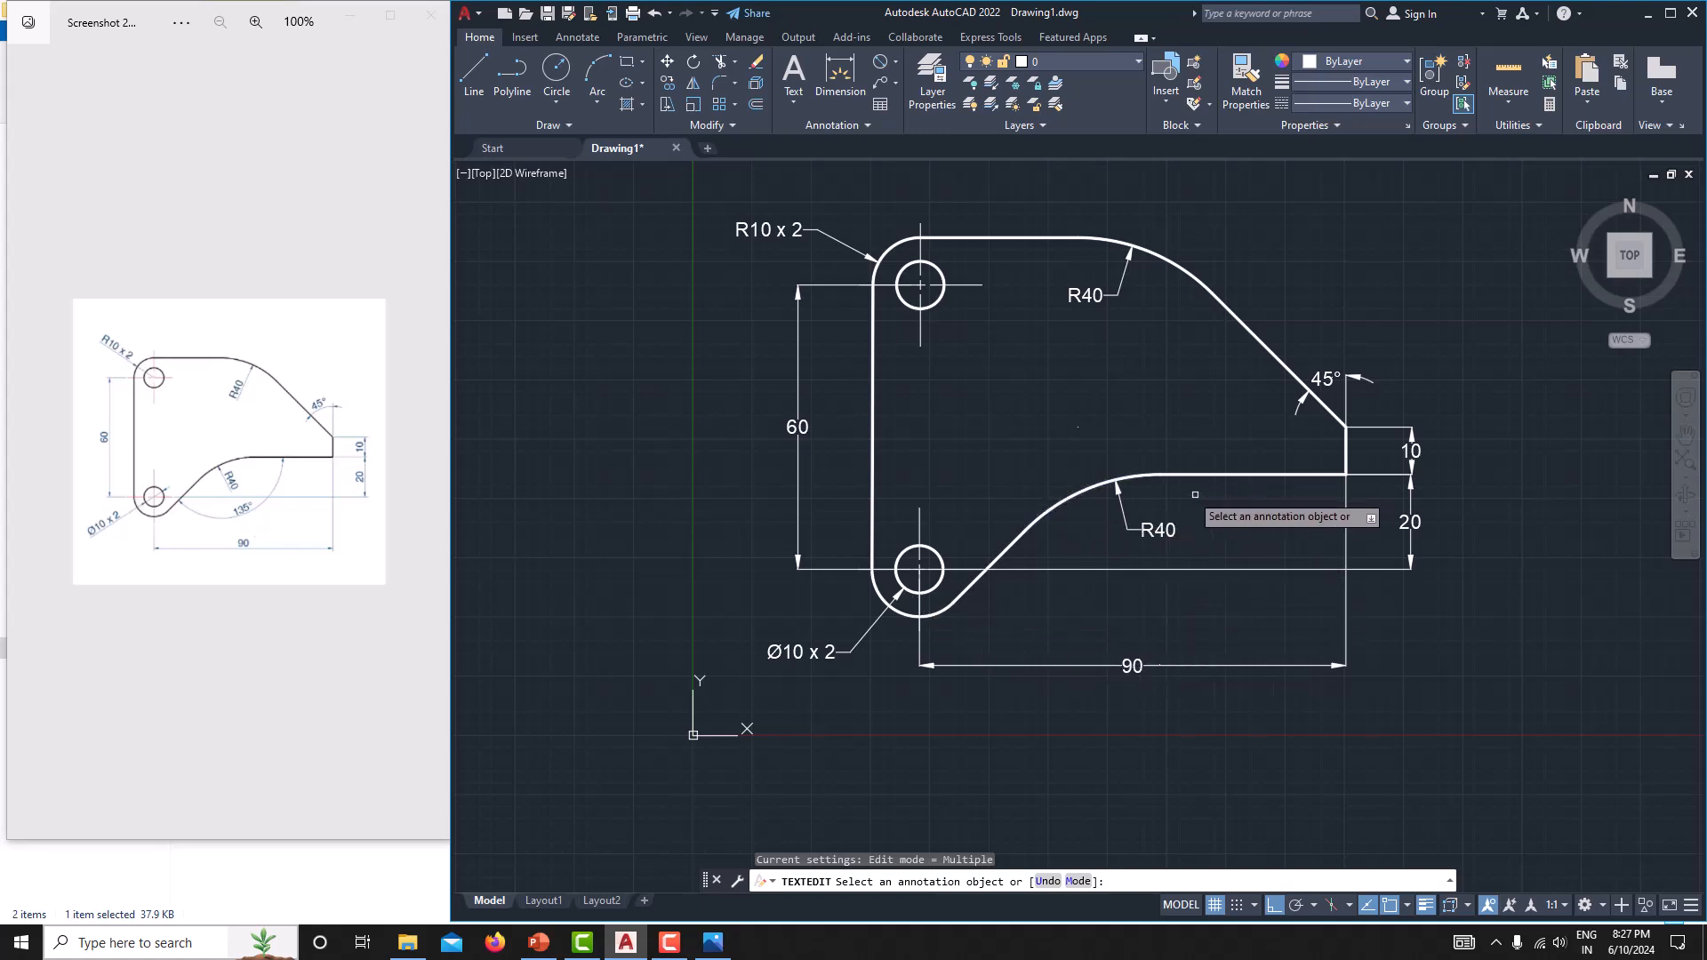
# Add an angular dimension between the lower sloped edge and the lower horizontal edge, placed below the concave arc.
pyautogui.click(894, 62)
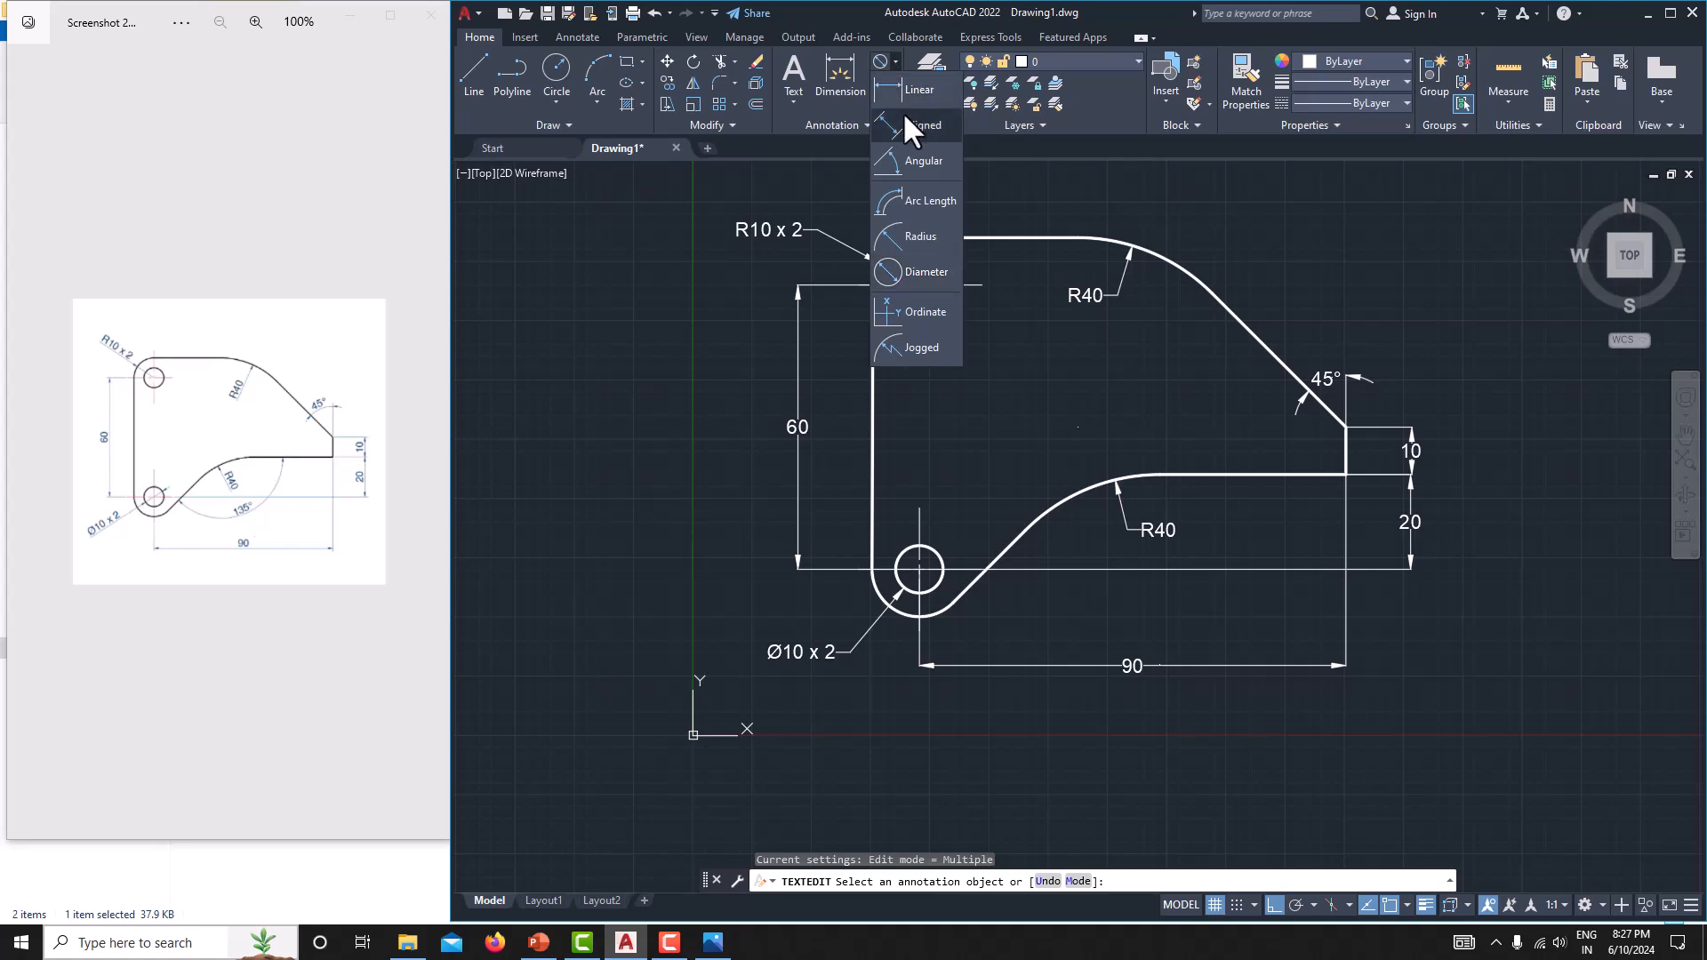
pyautogui.click(915, 161)
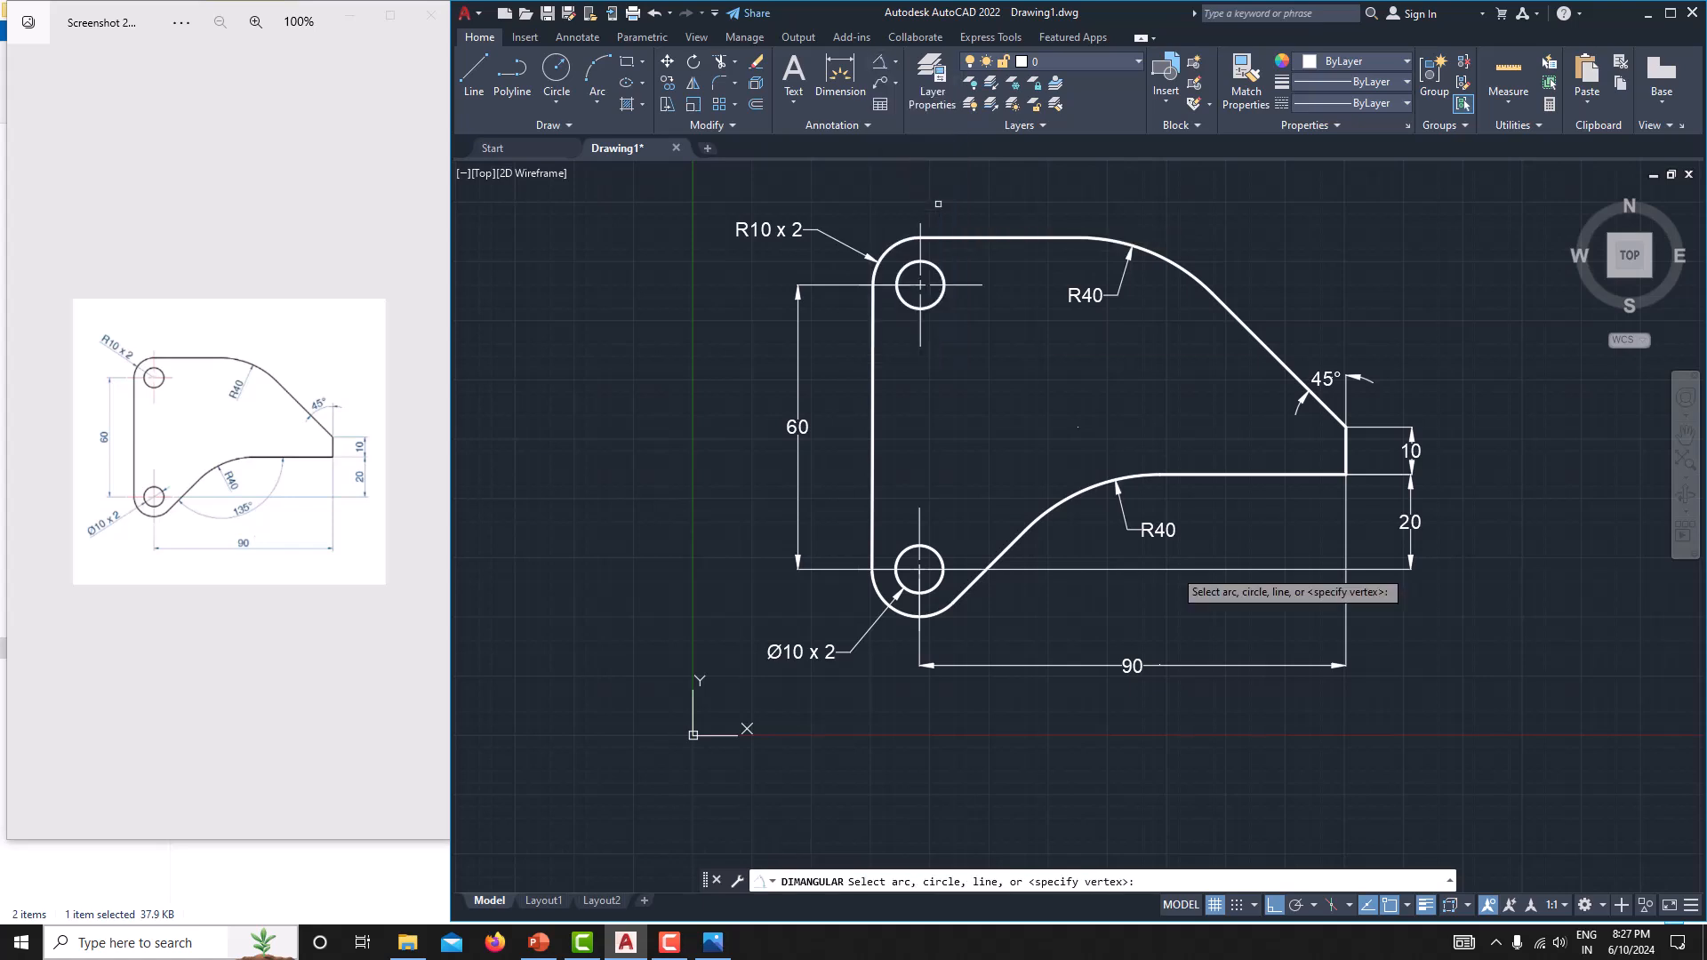
pyautogui.click(1017, 539)
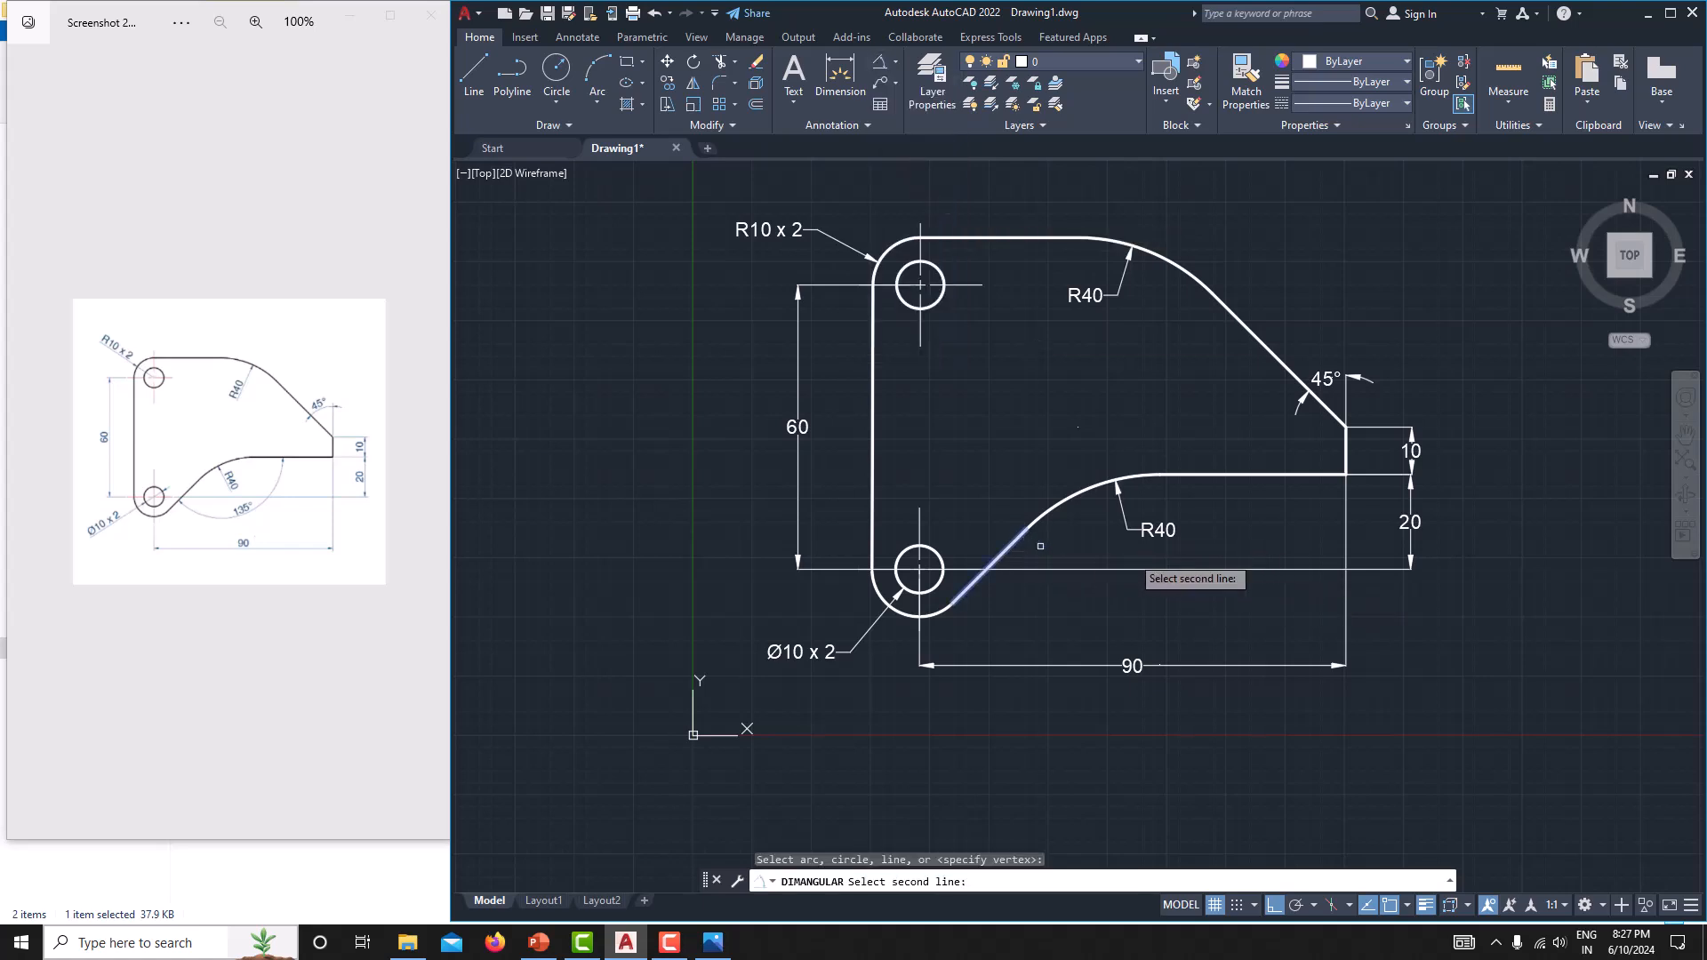
pyautogui.click(1245, 474)
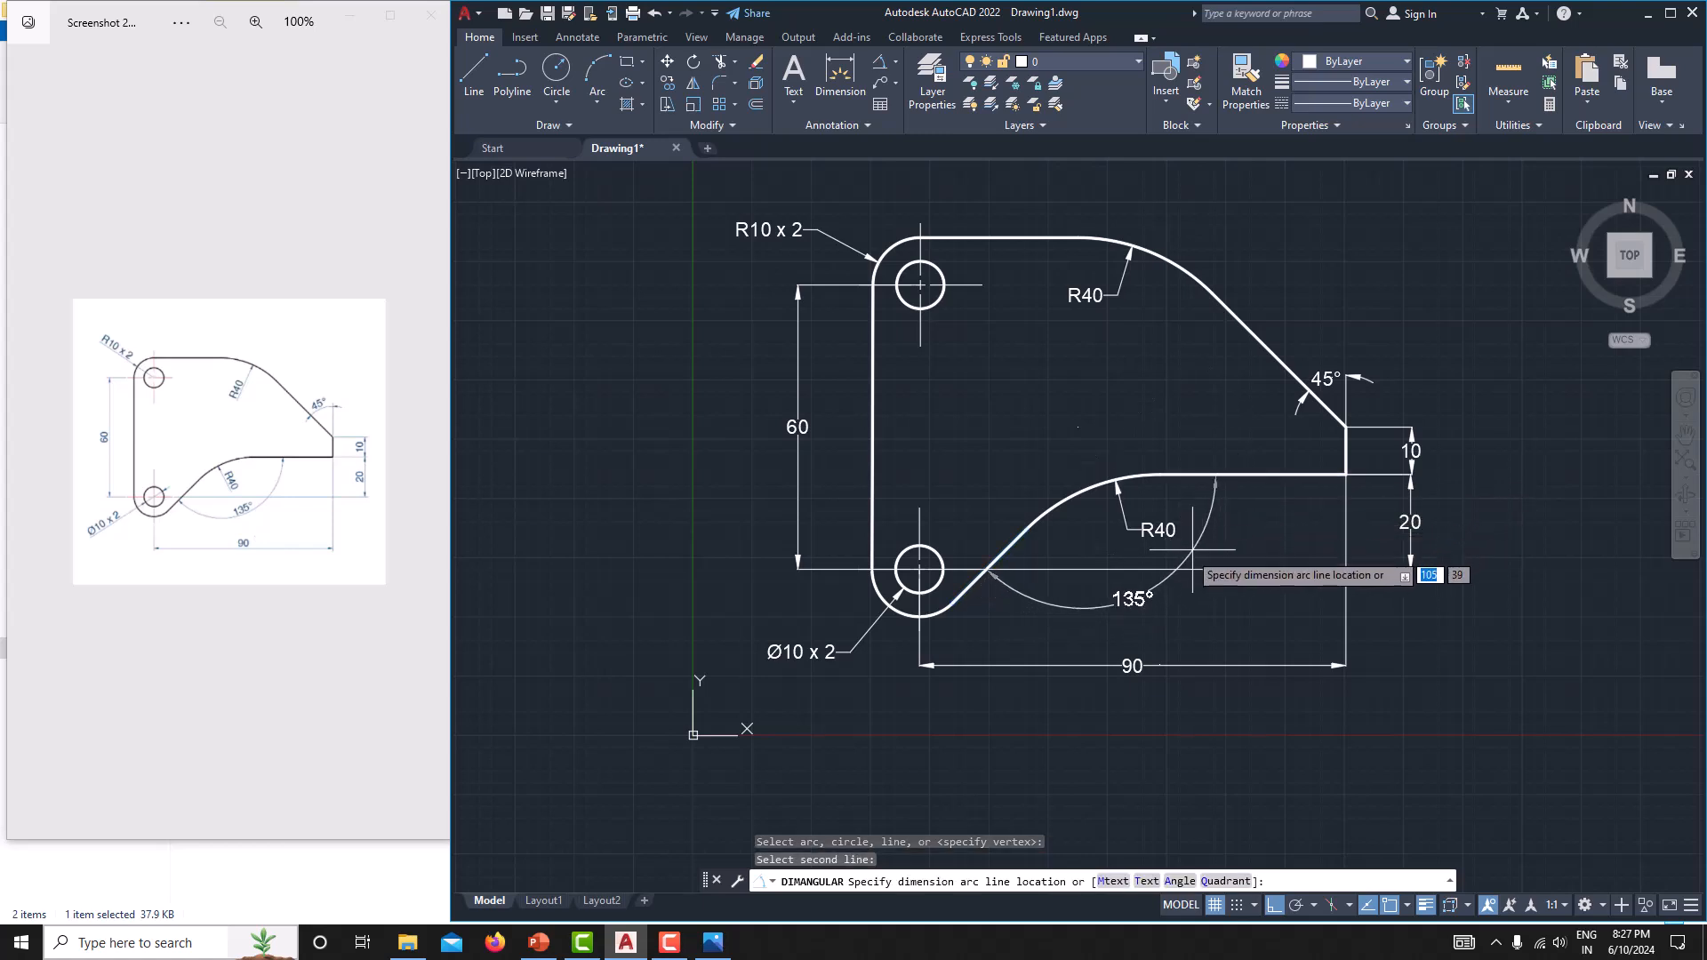
pyautogui.click(1163, 554)
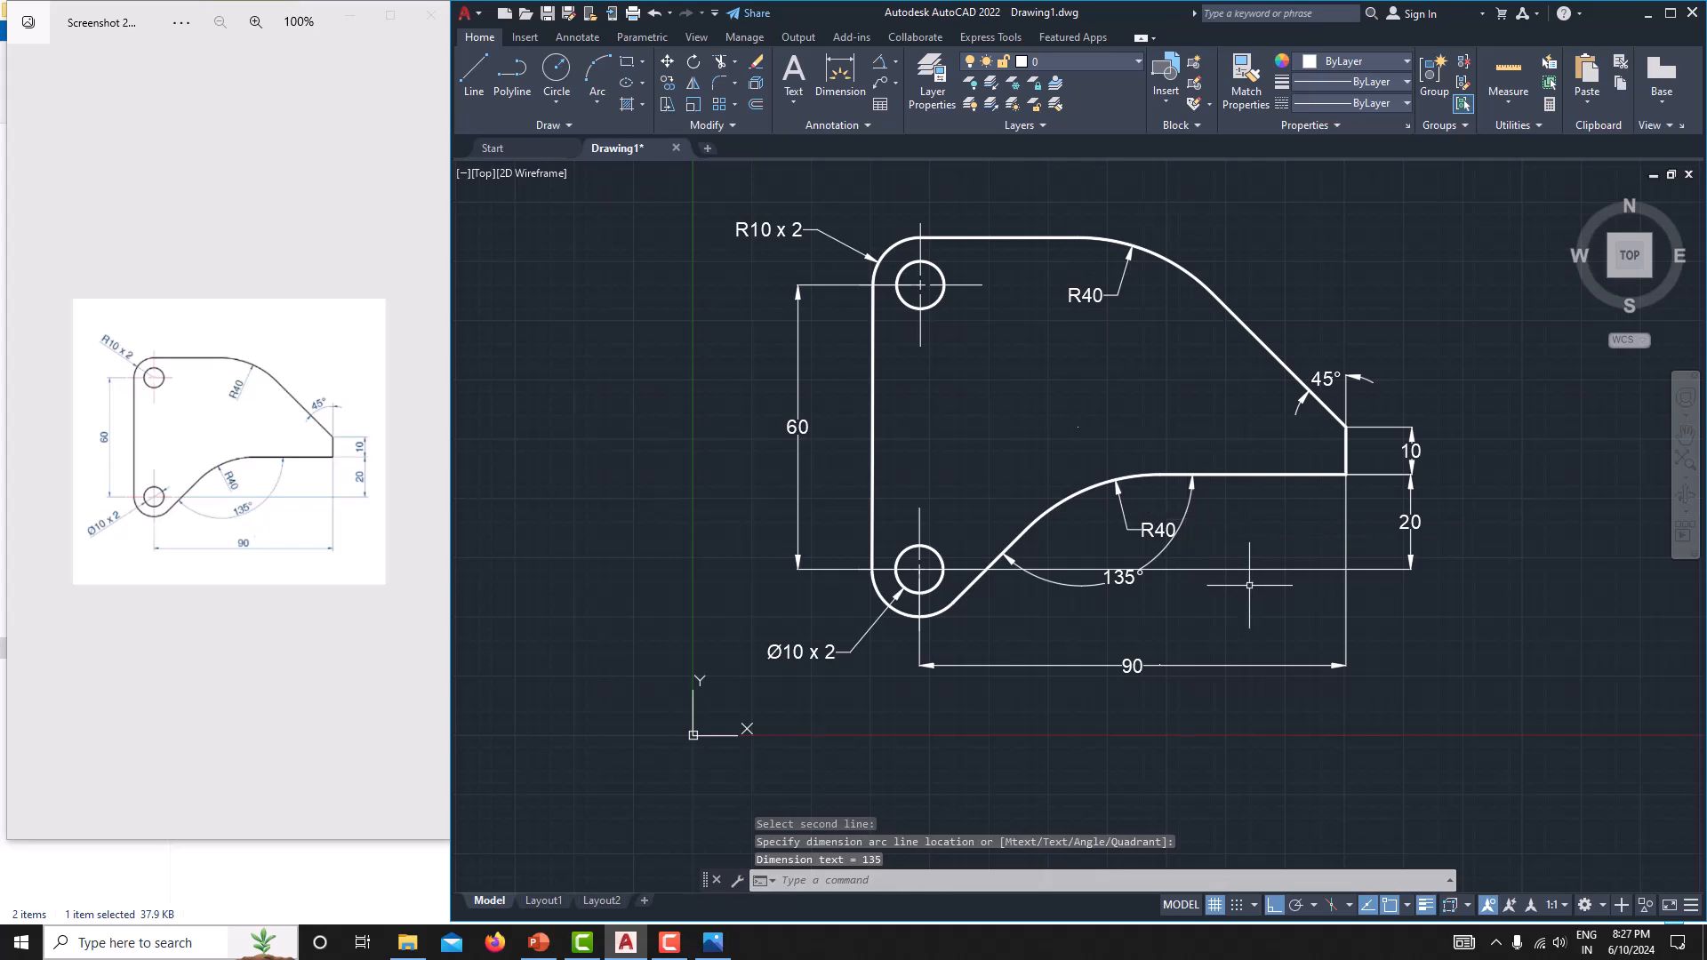
# Stretch the lower angular dimension upward so its arc and text sit closer to the concave arc.
pyautogui.moveTo(1246, 590); pyautogui.dragTo(1203, 585, button='middle')
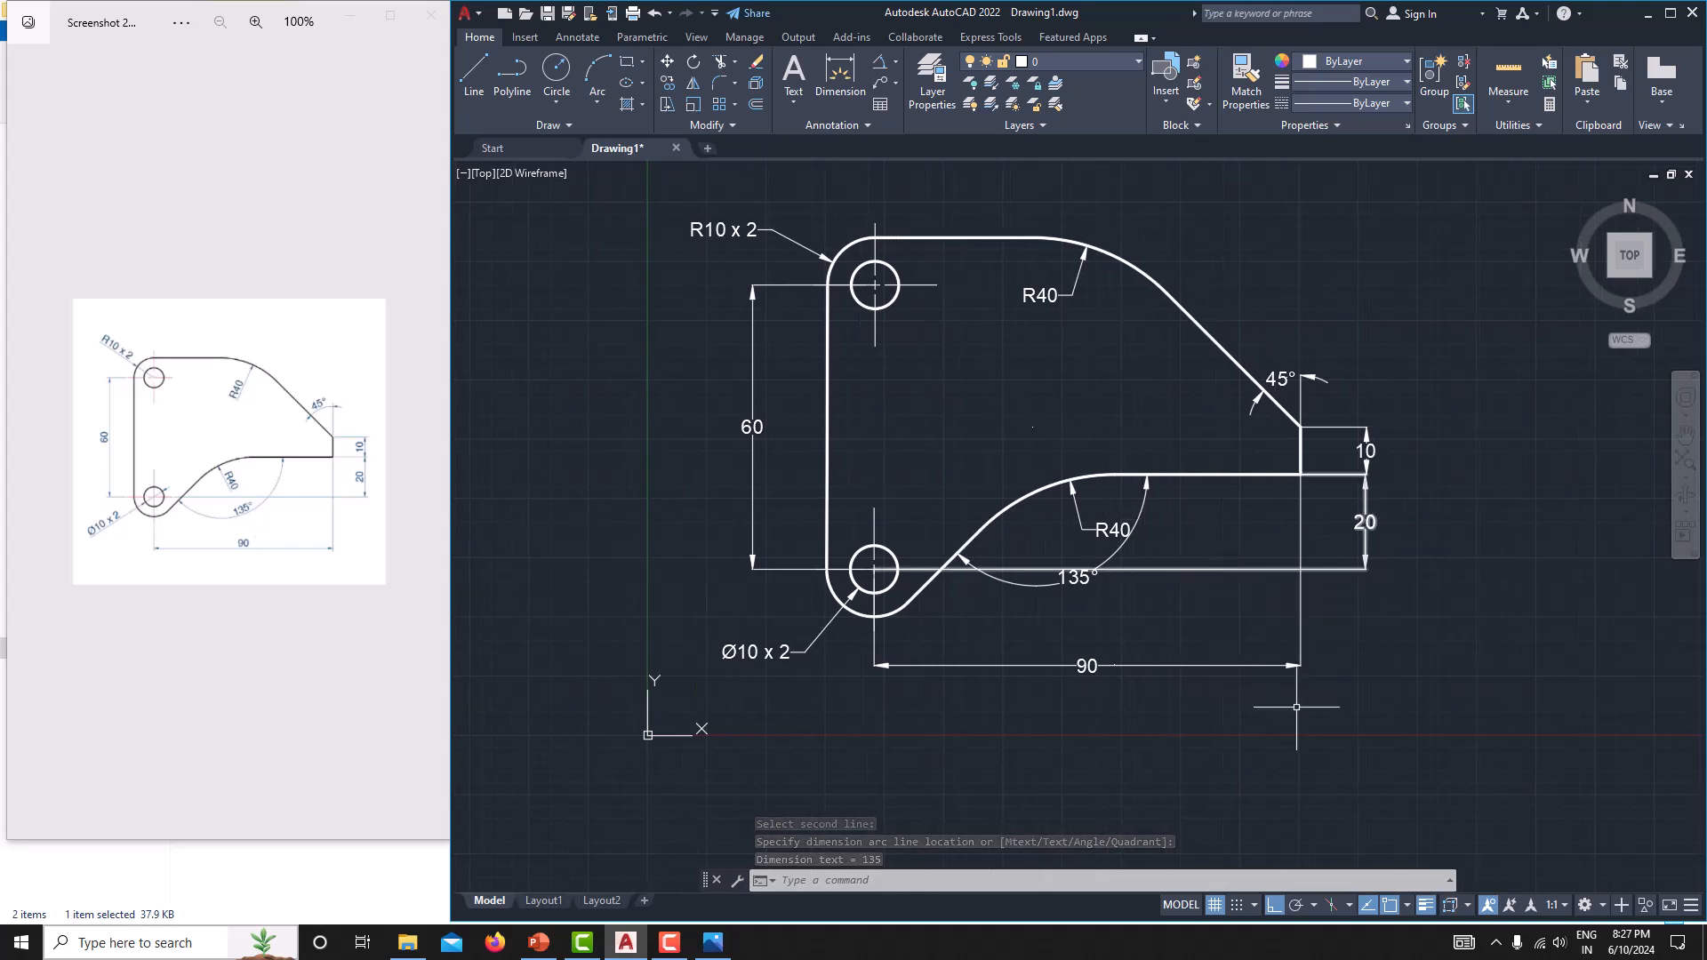
pyautogui.click(1086, 583)
pyautogui.click(1079, 577)
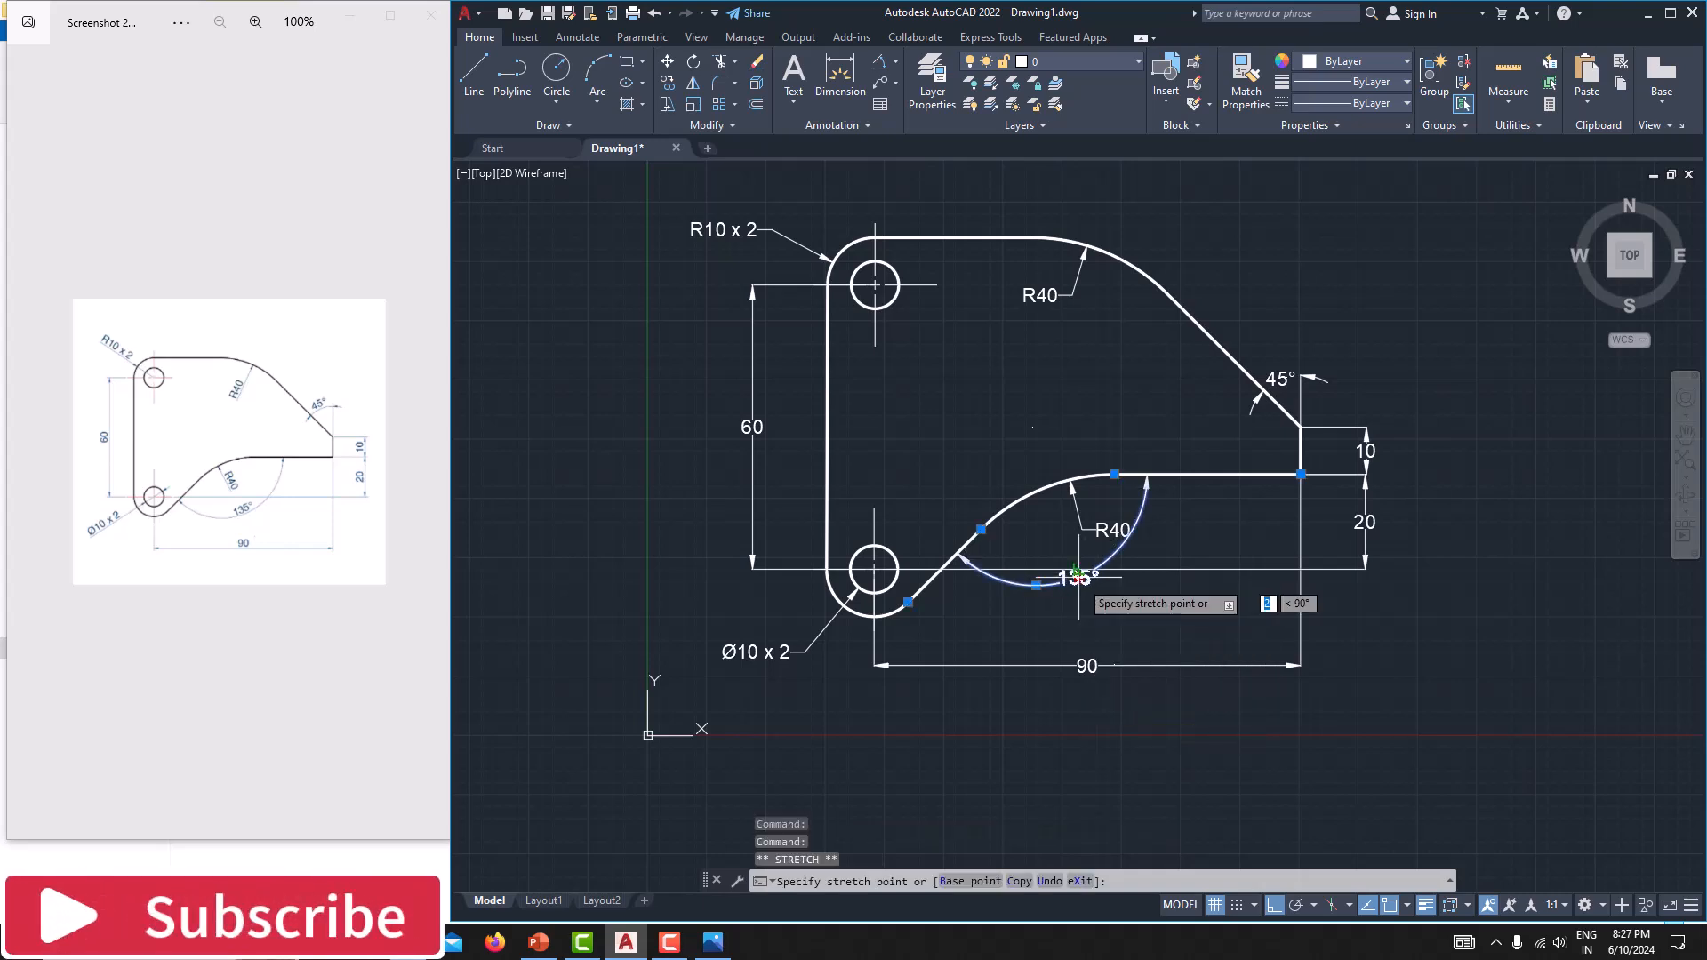
pyautogui.click(1078, 577)
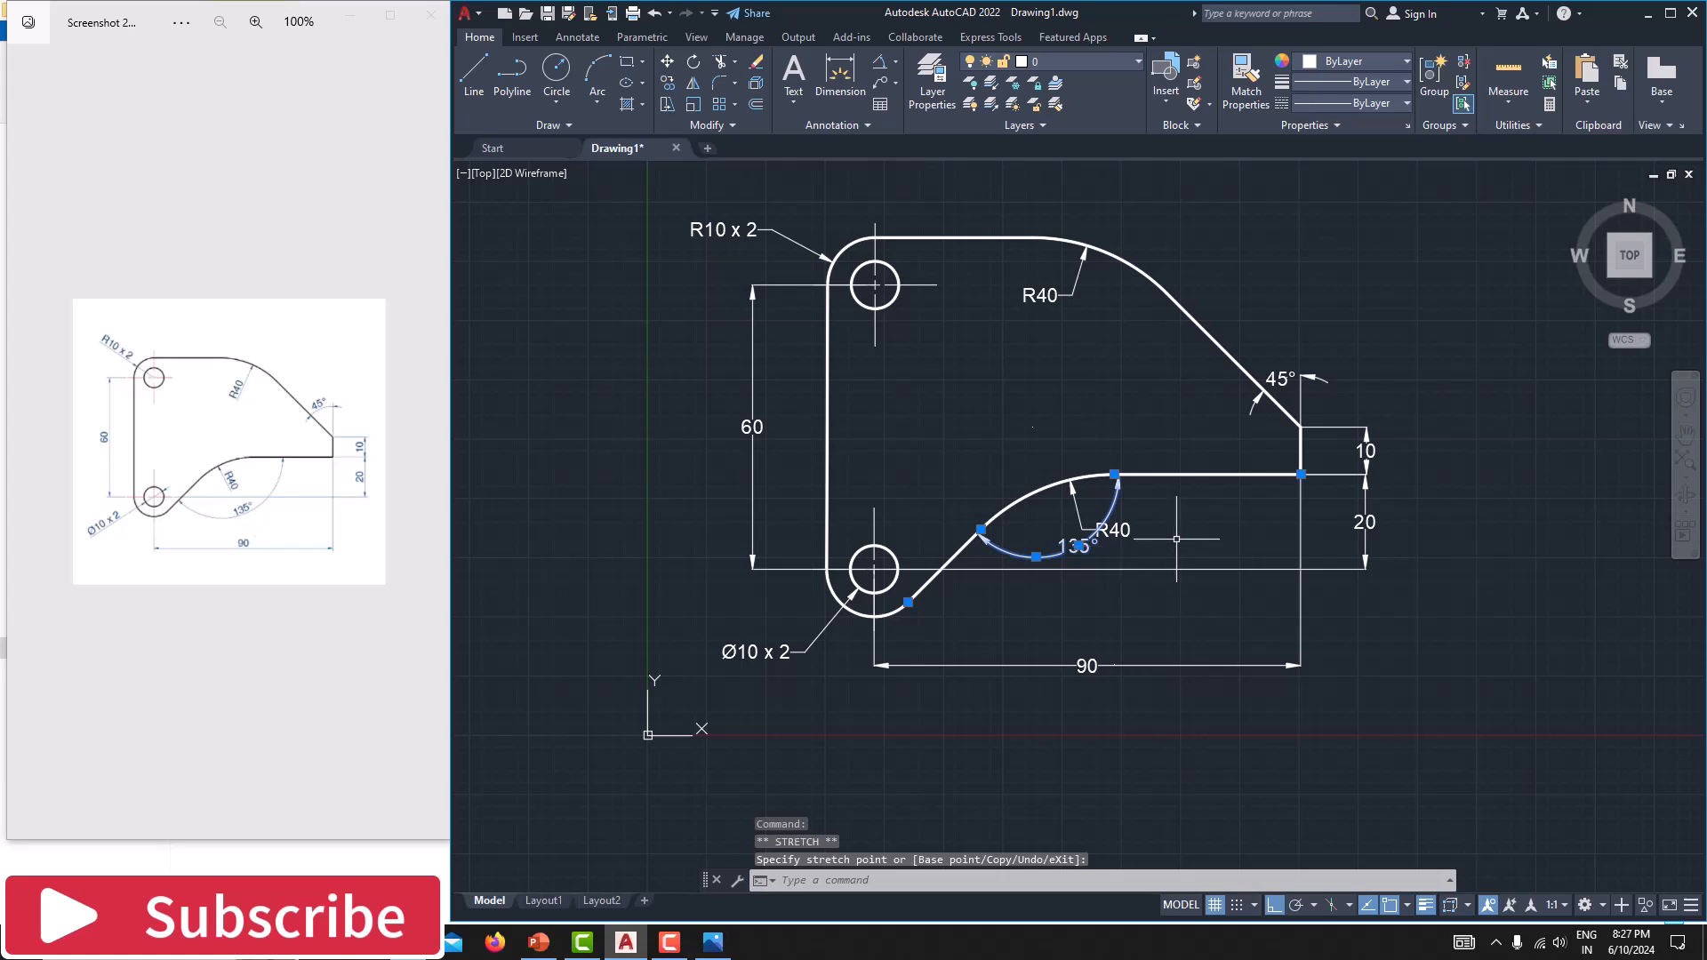
# Shift the concave arc's radius dimension text horizontally to the left, inside the angular dimension's arc.
pyautogui.click(1116, 531)
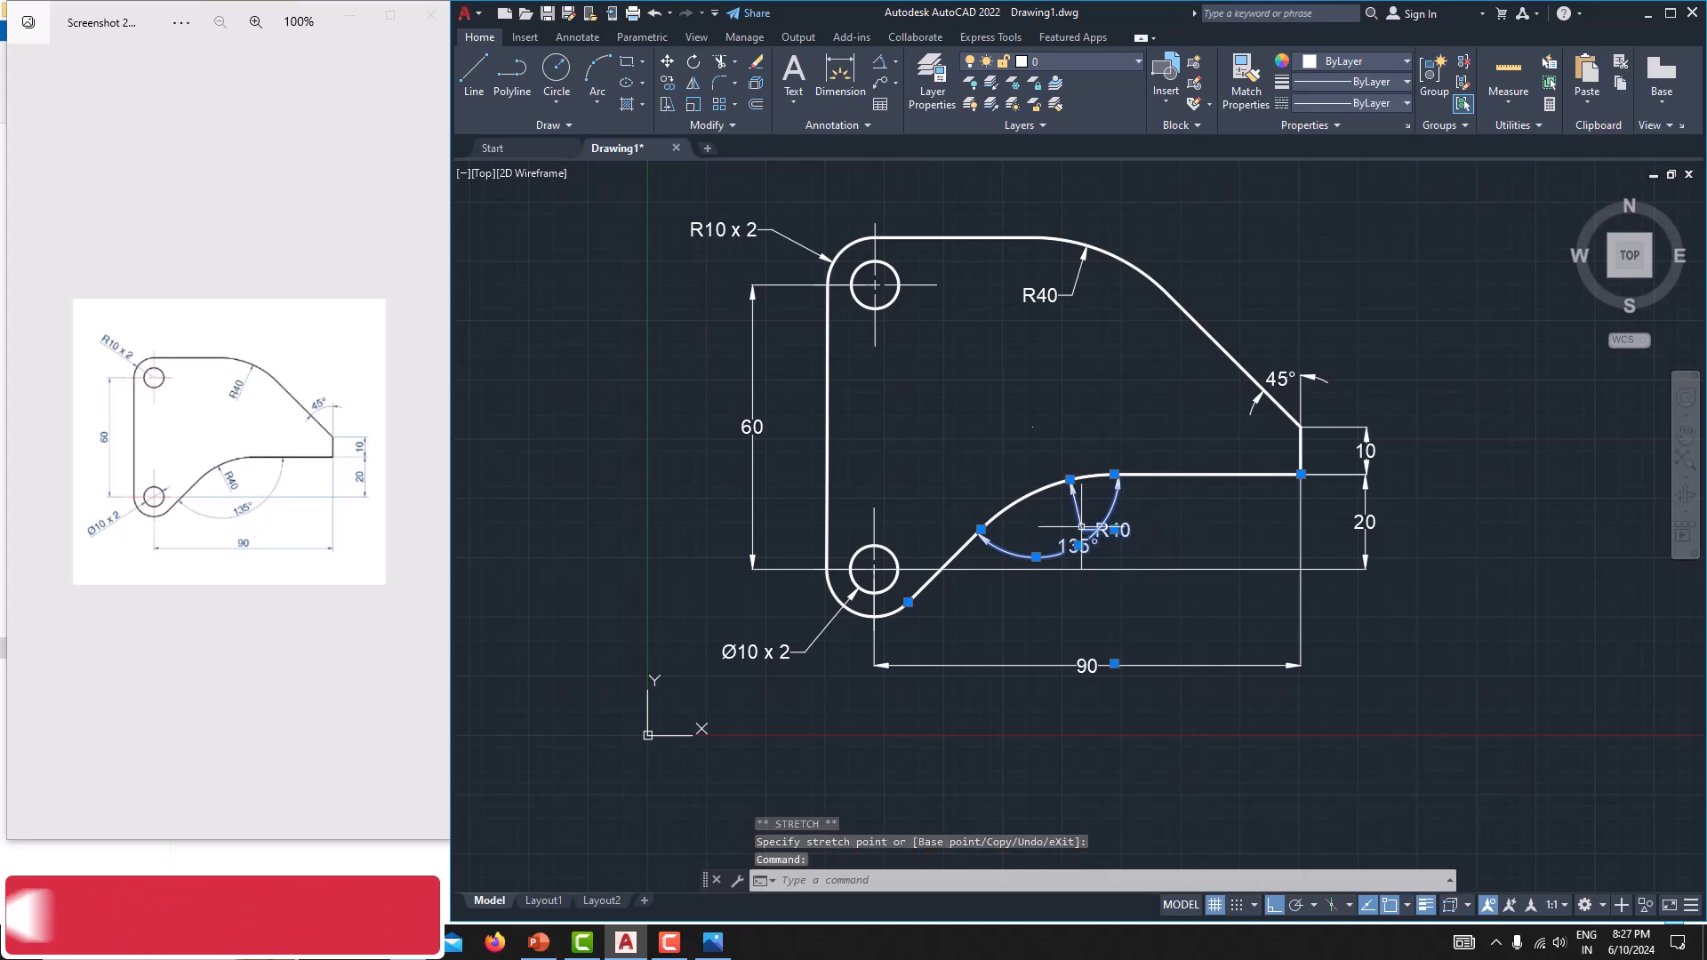
pyautogui.press('Escape')
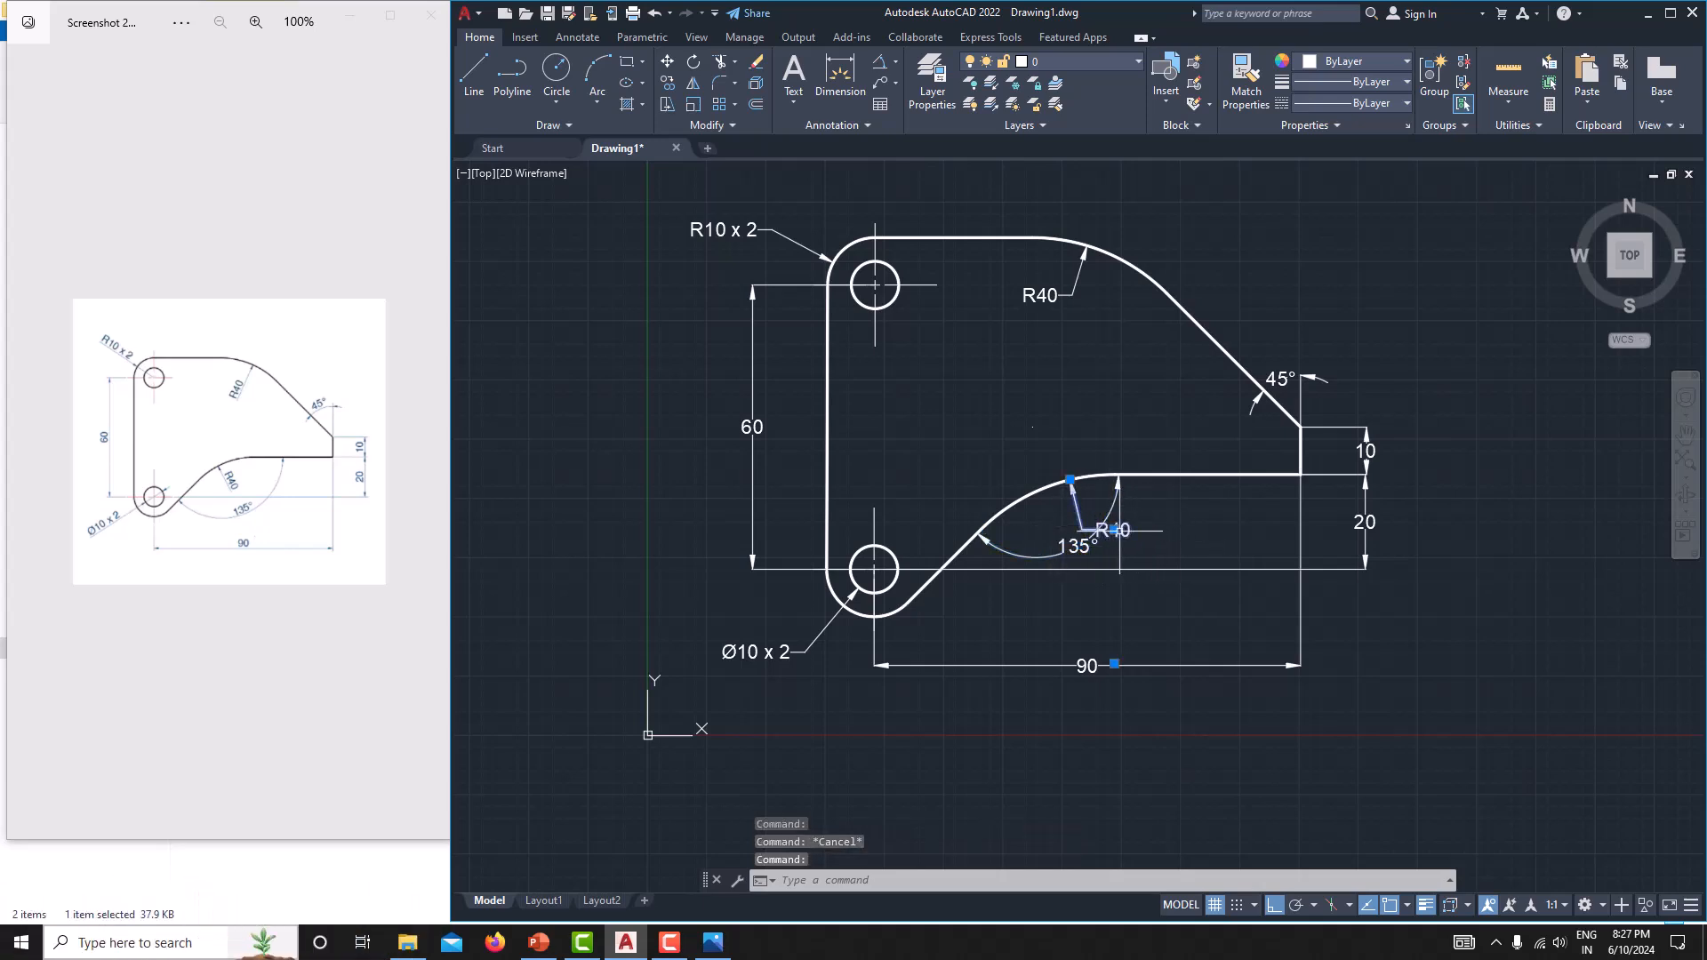
pyautogui.click(1114, 529)
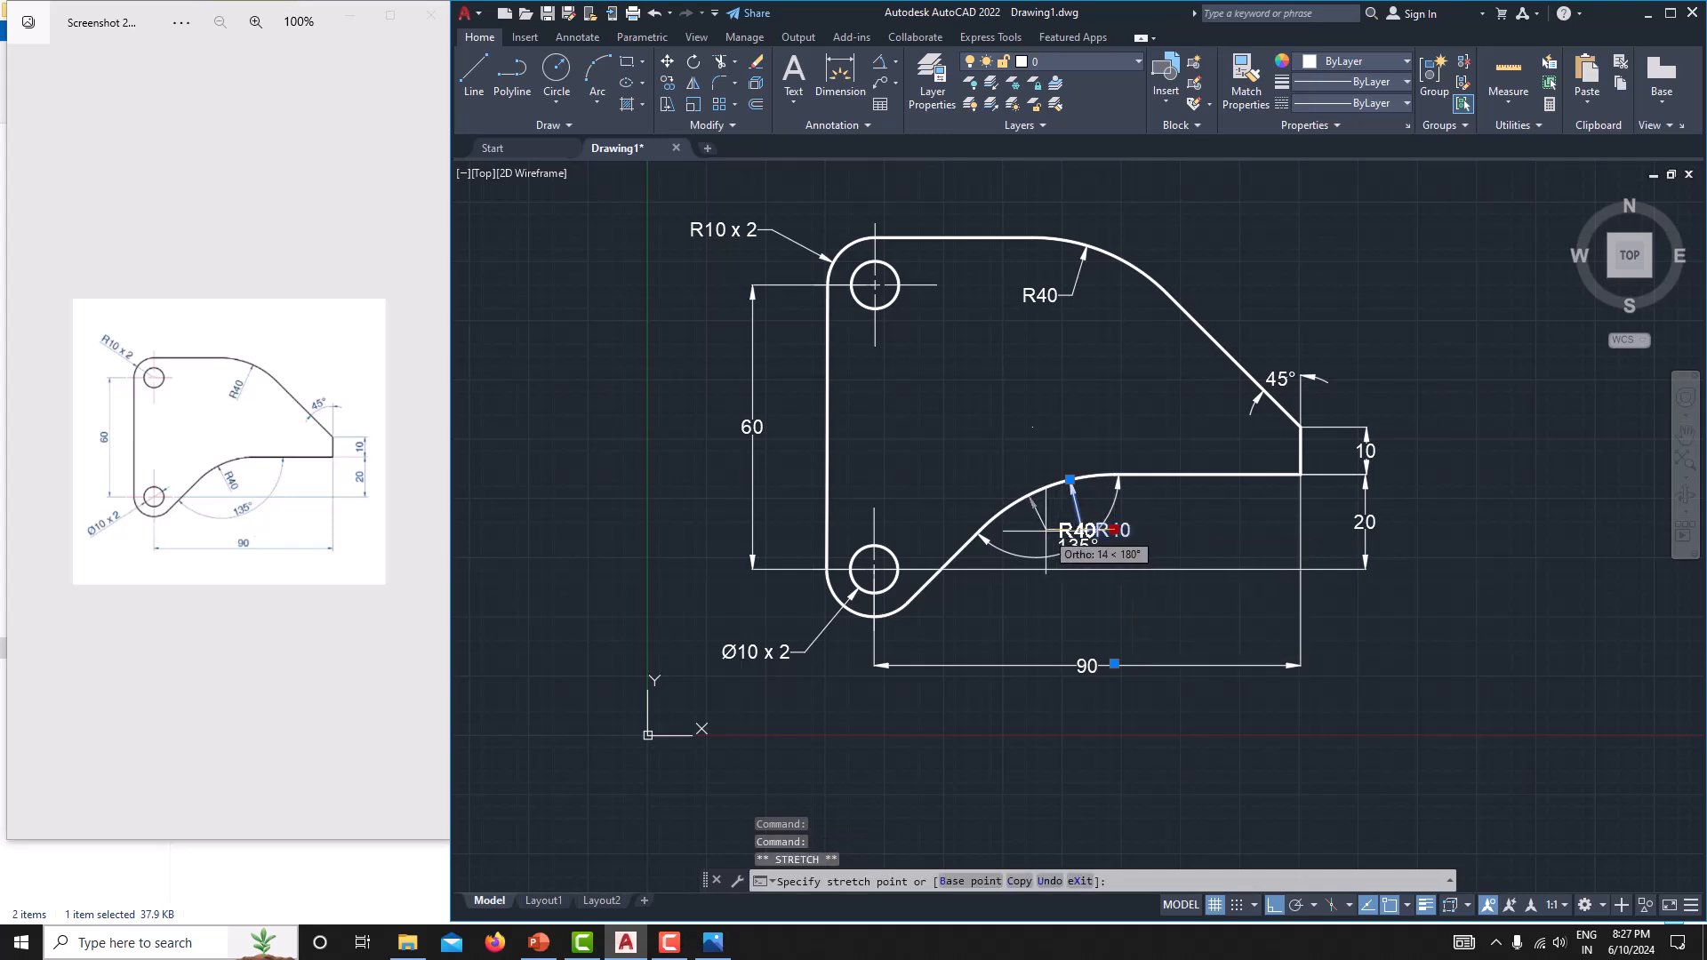
pyautogui.press('Escape')
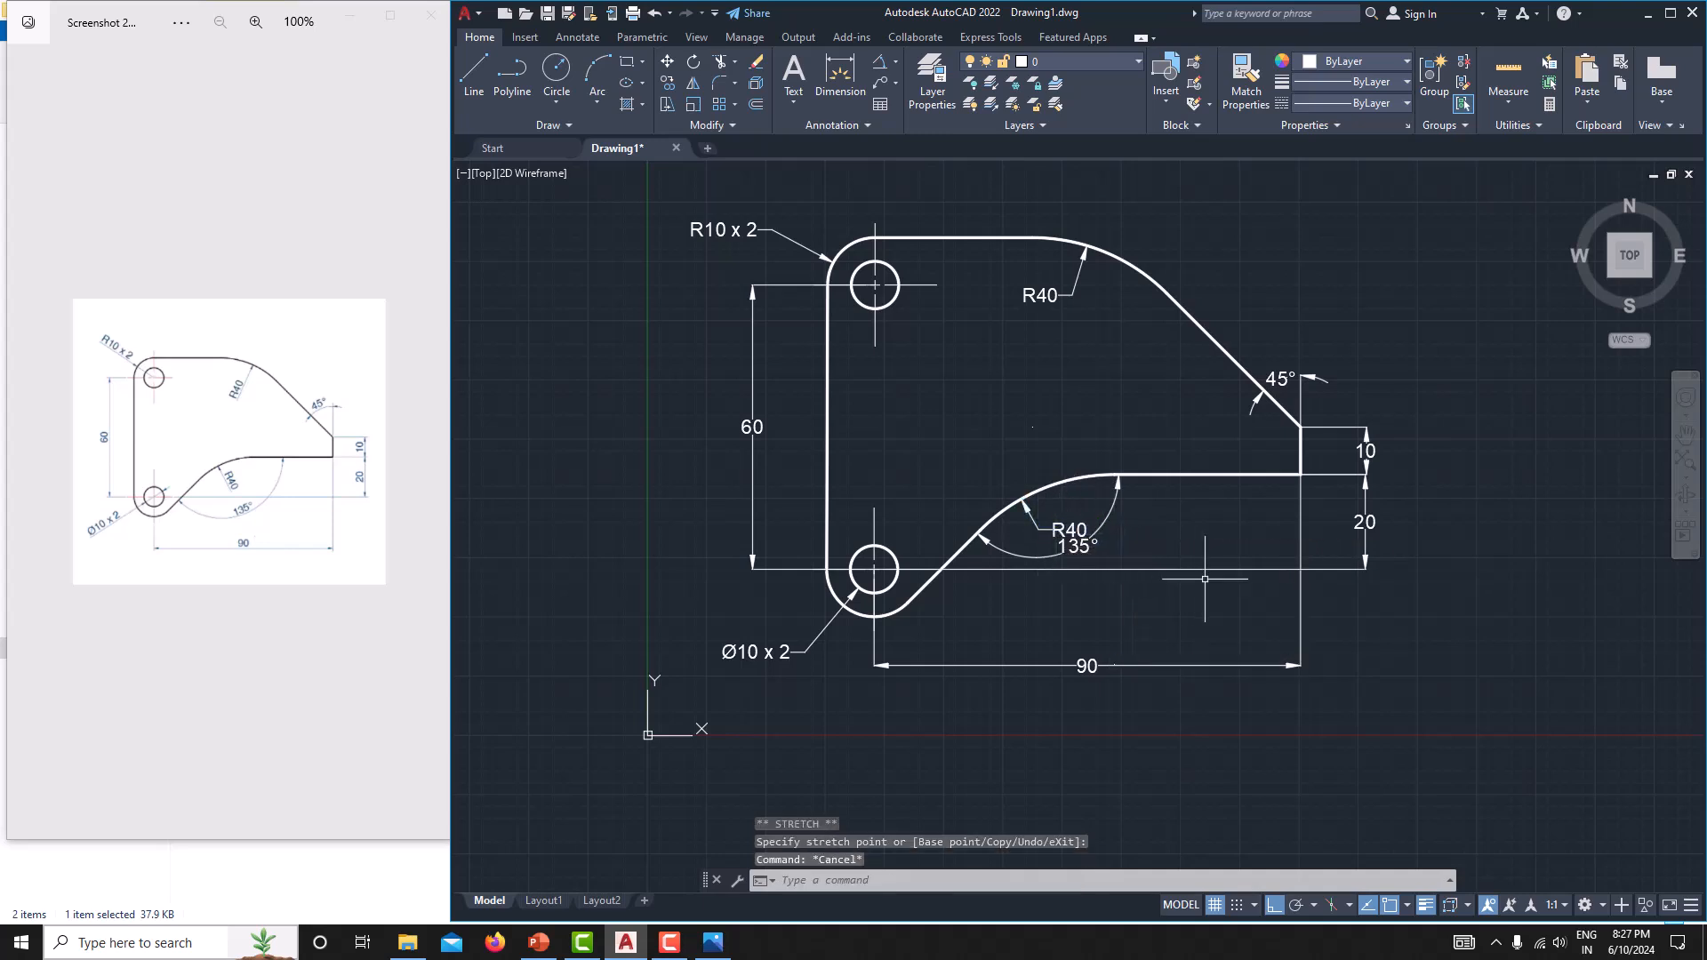
pyautogui.moveTo(1205, 579); pyautogui.dragTo(1226, 593, button='middle')
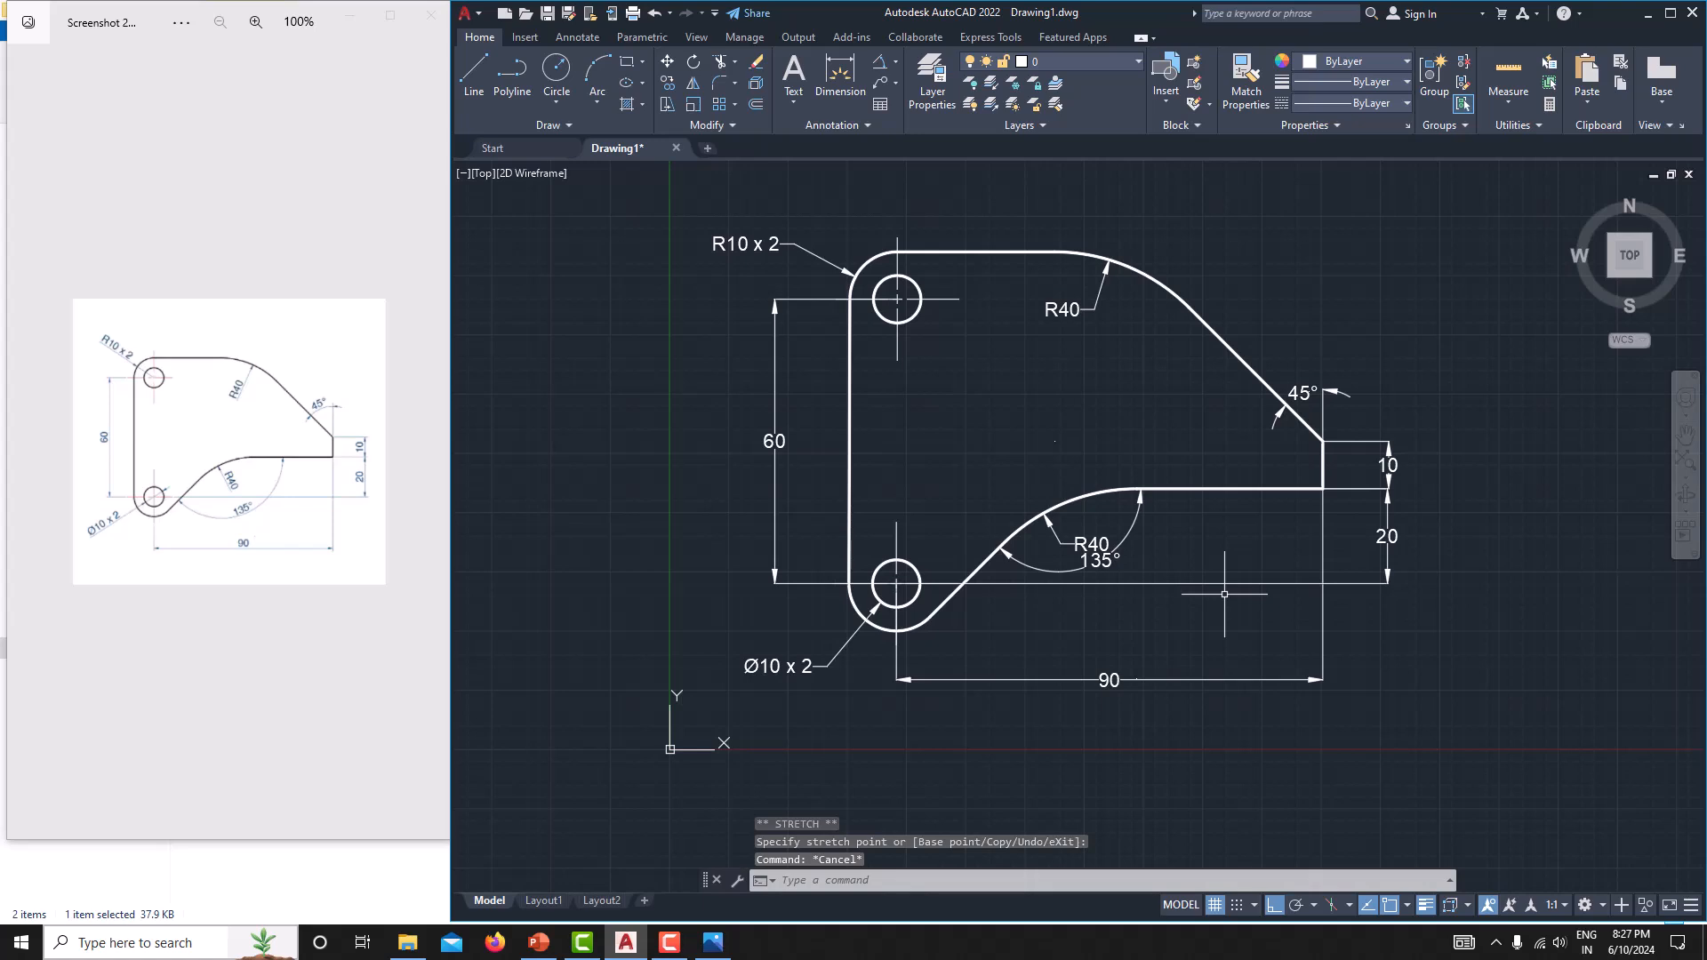
pyautogui.scroll(-3, 1565, 505)
pyautogui.moveTo(1585, 506); pyautogui.dragTo(1271, 558, button='middle')
pyautogui.scroll(3, 1270, 558)
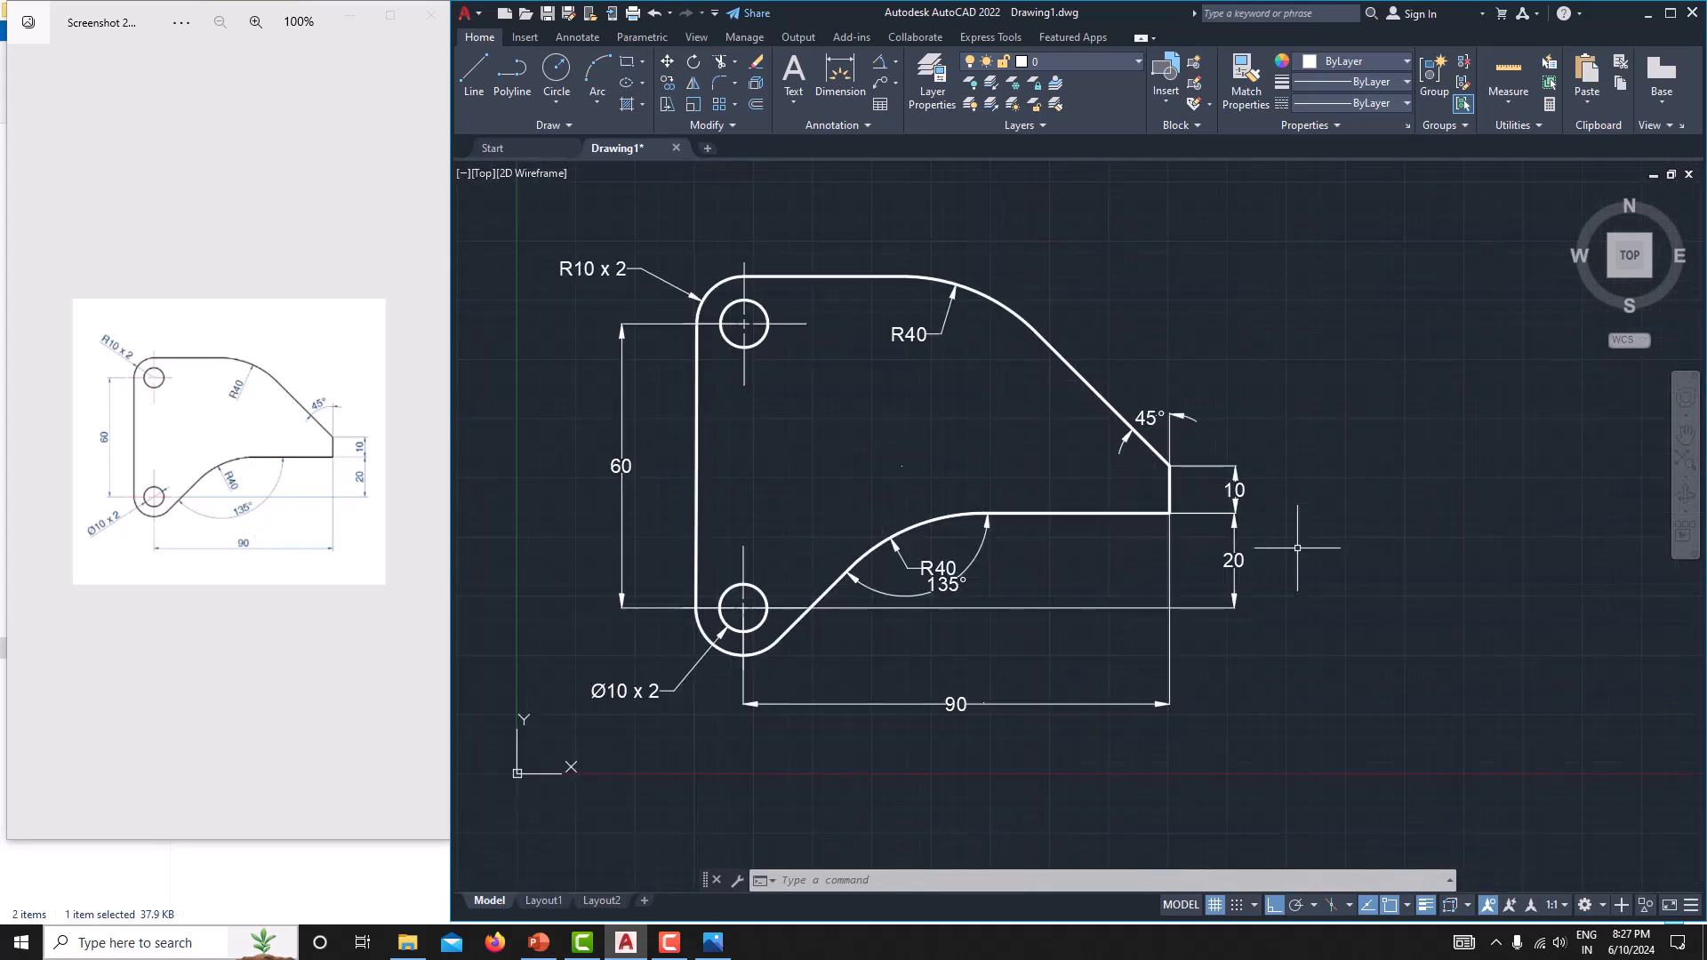